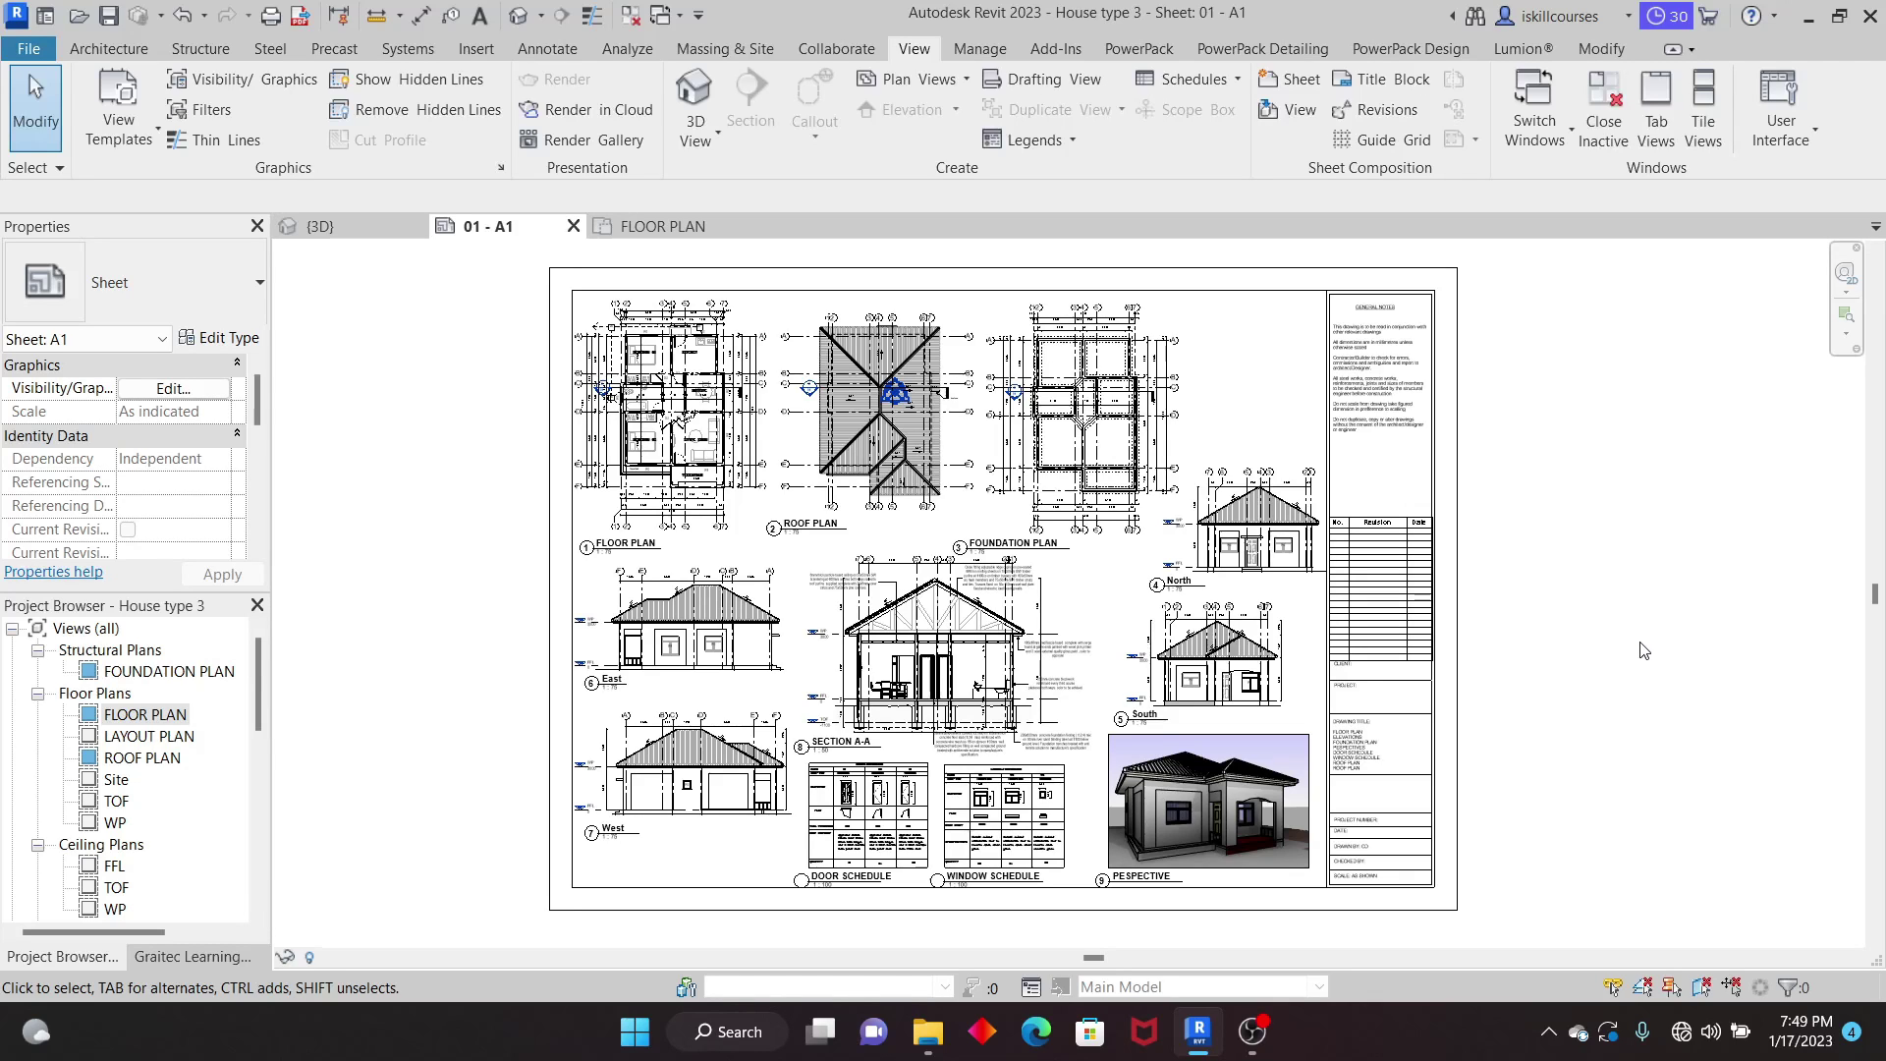
# Step: Review the plans, elevations, section, door and window schedules and perspective laid out on sheet 01 - A1
pyautogui.scroll(4, 1015, 395)
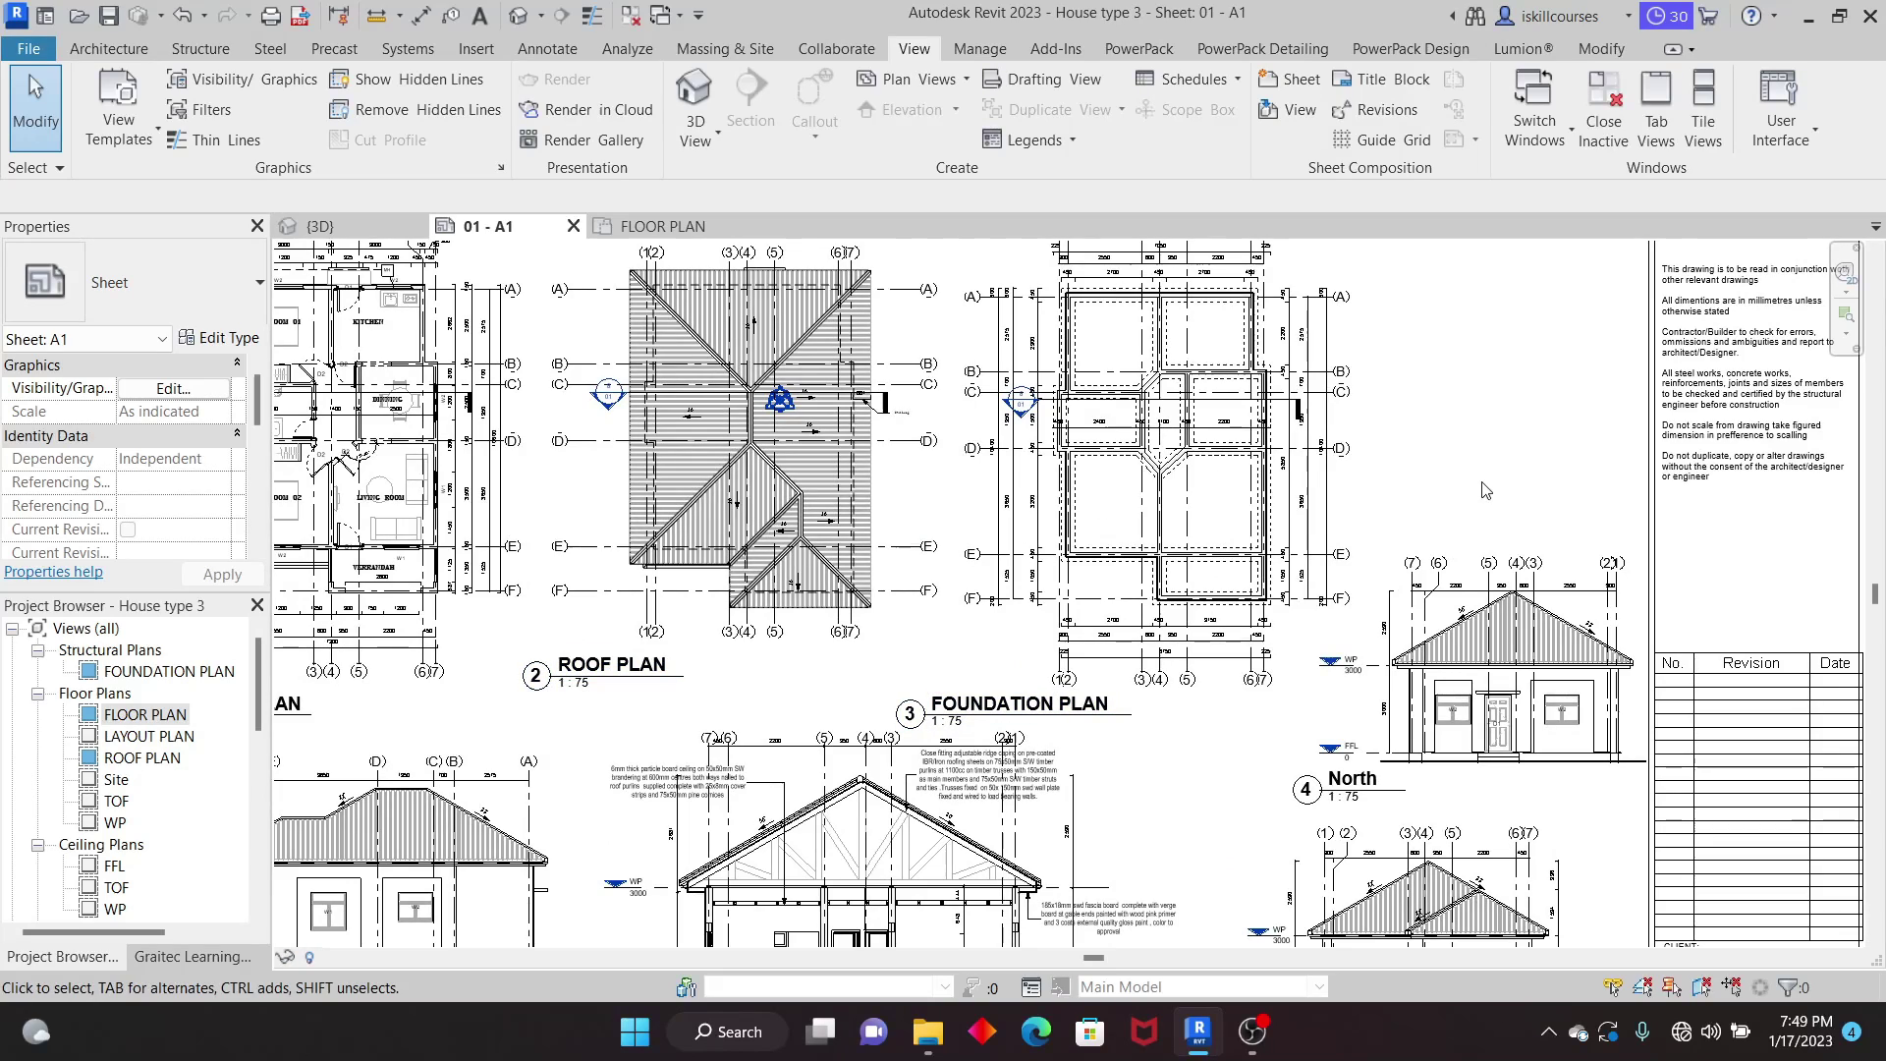
pyautogui.scroll(-1, 1482, 491)
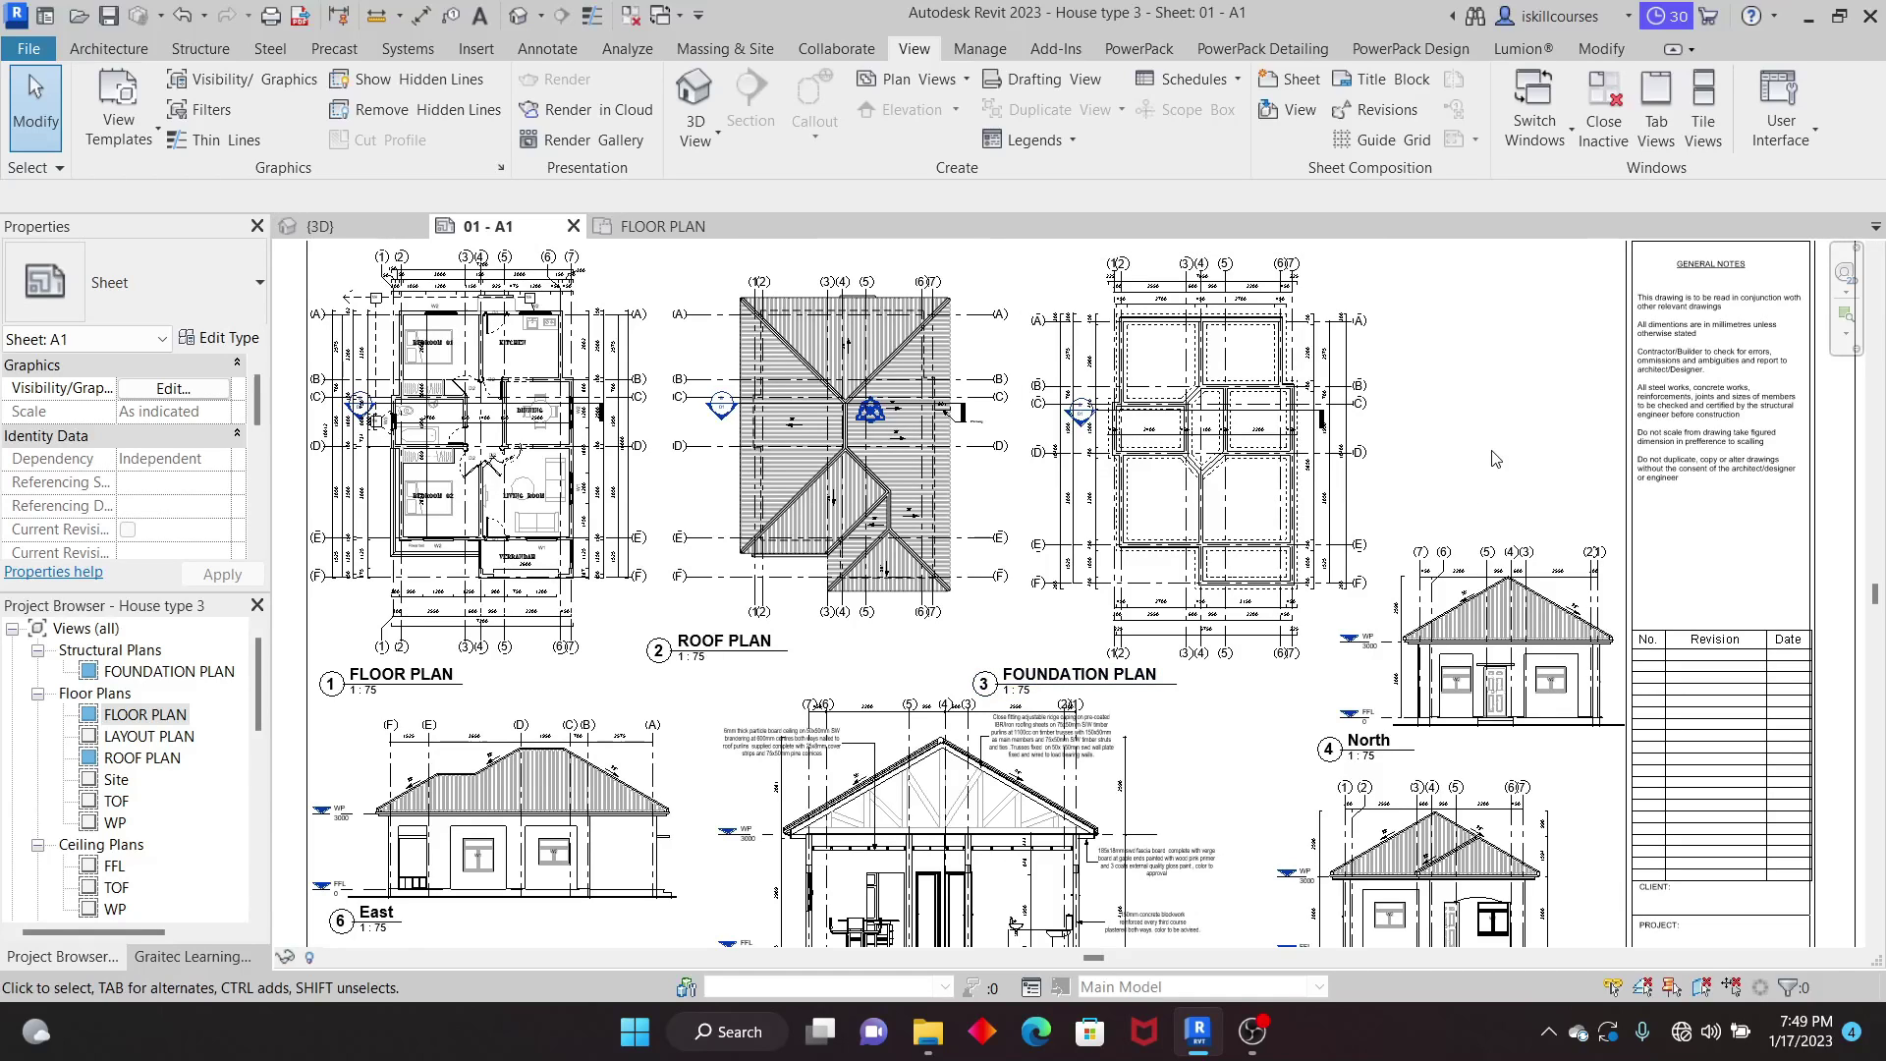
pyautogui.scroll(-2, 1481, 459)
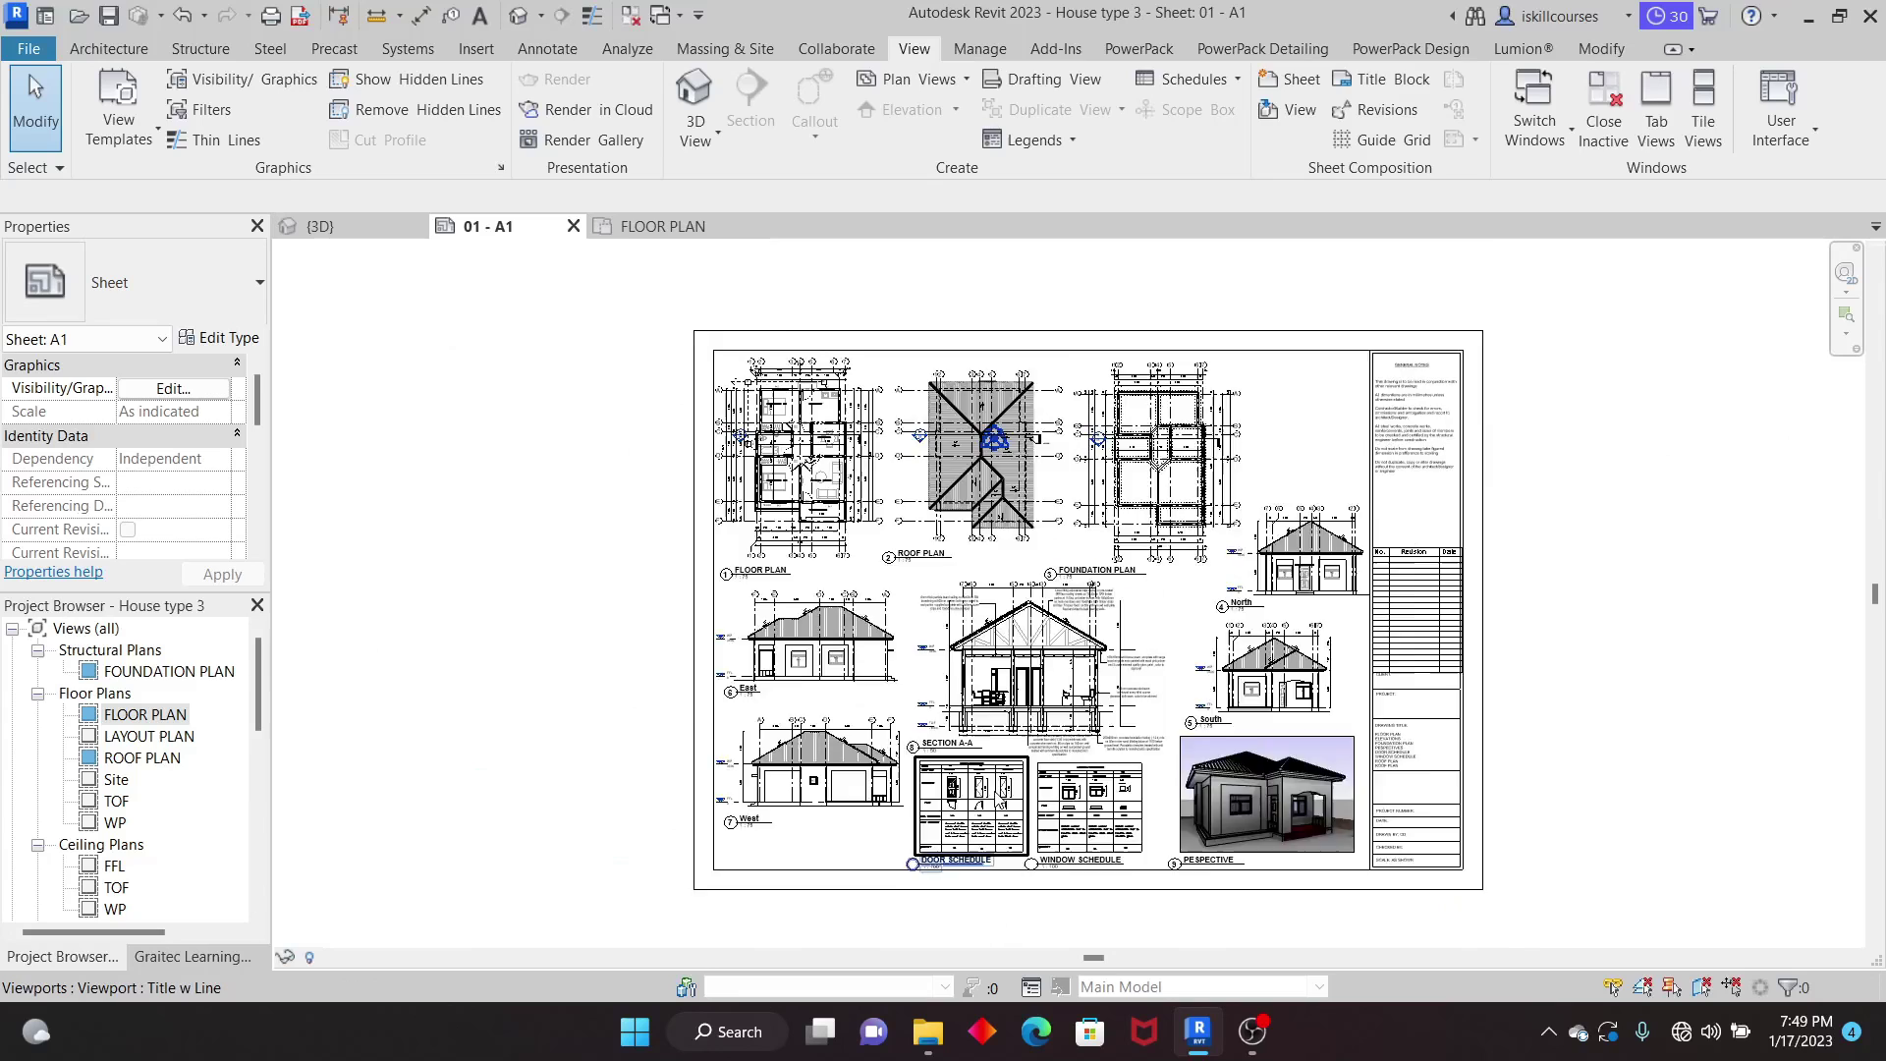
pyautogui.scroll(3, 1000, 794)
pyautogui.scroll(1, 1000, 794)
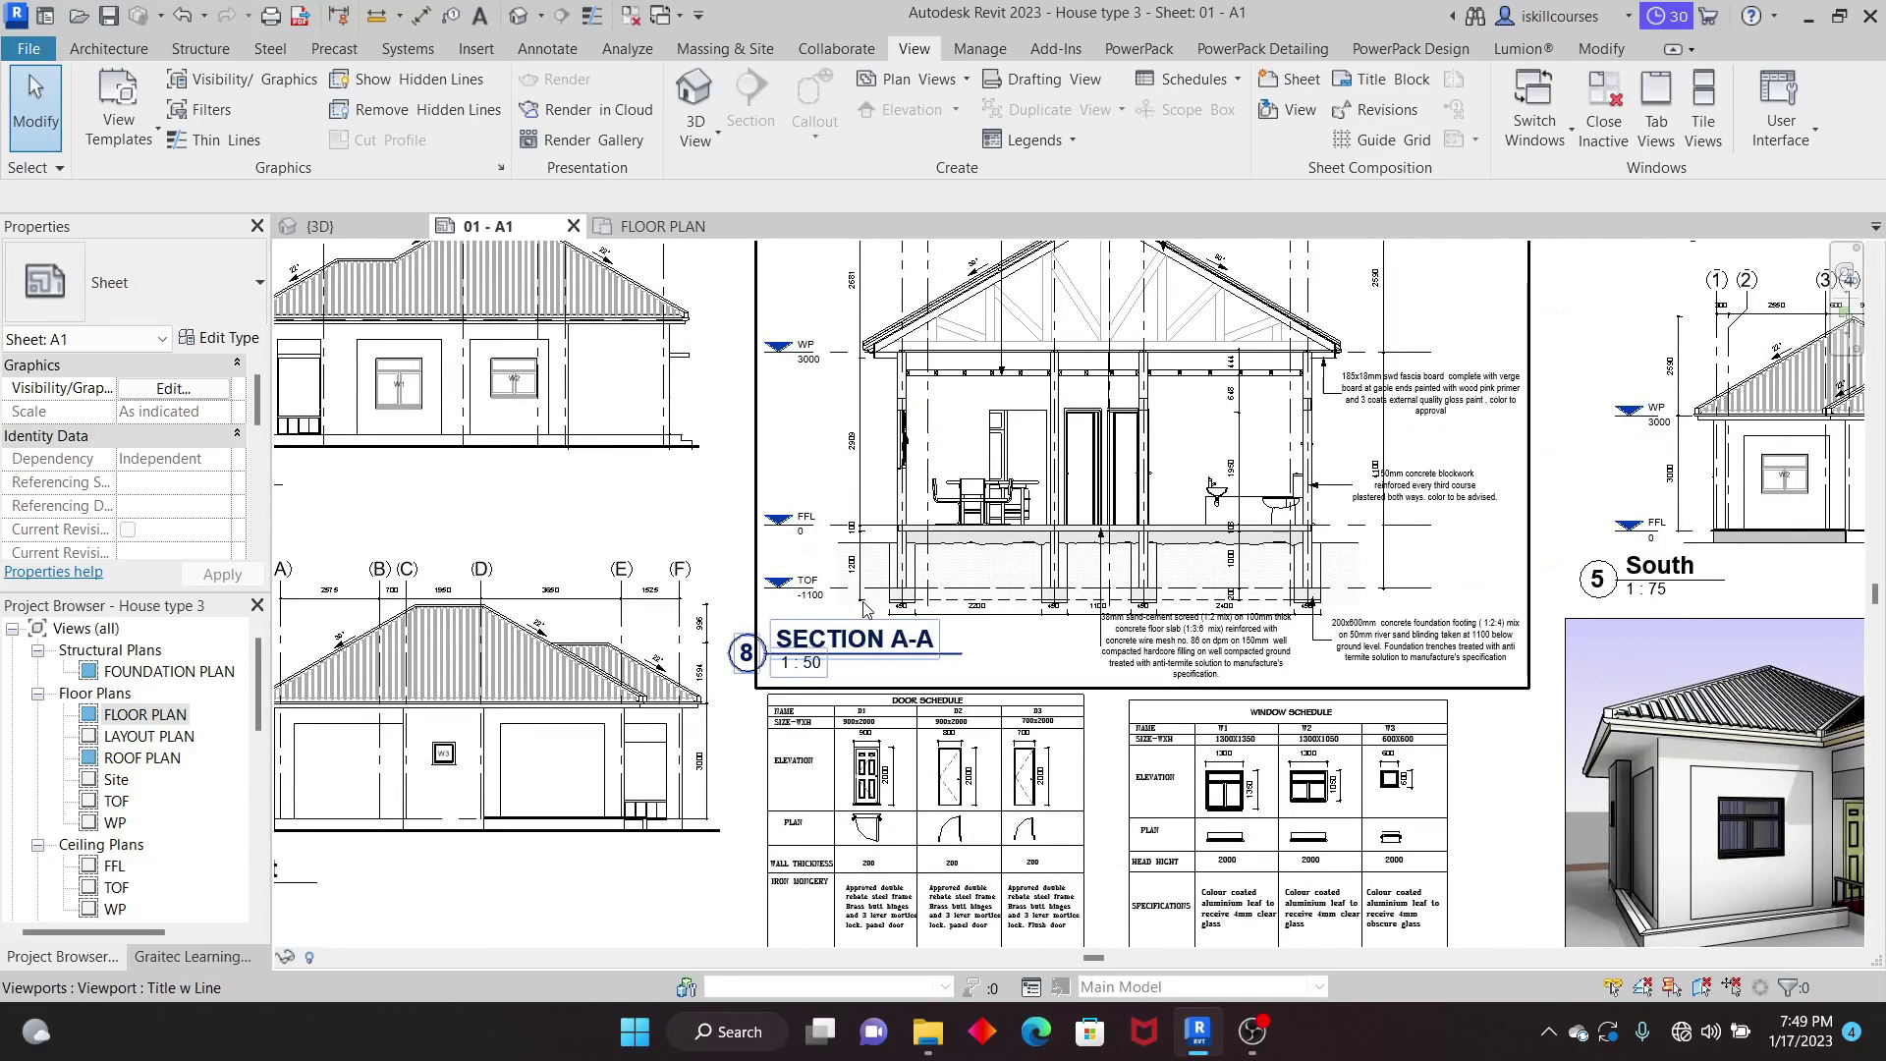
pyautogui.scroll(-2, 863, 606)
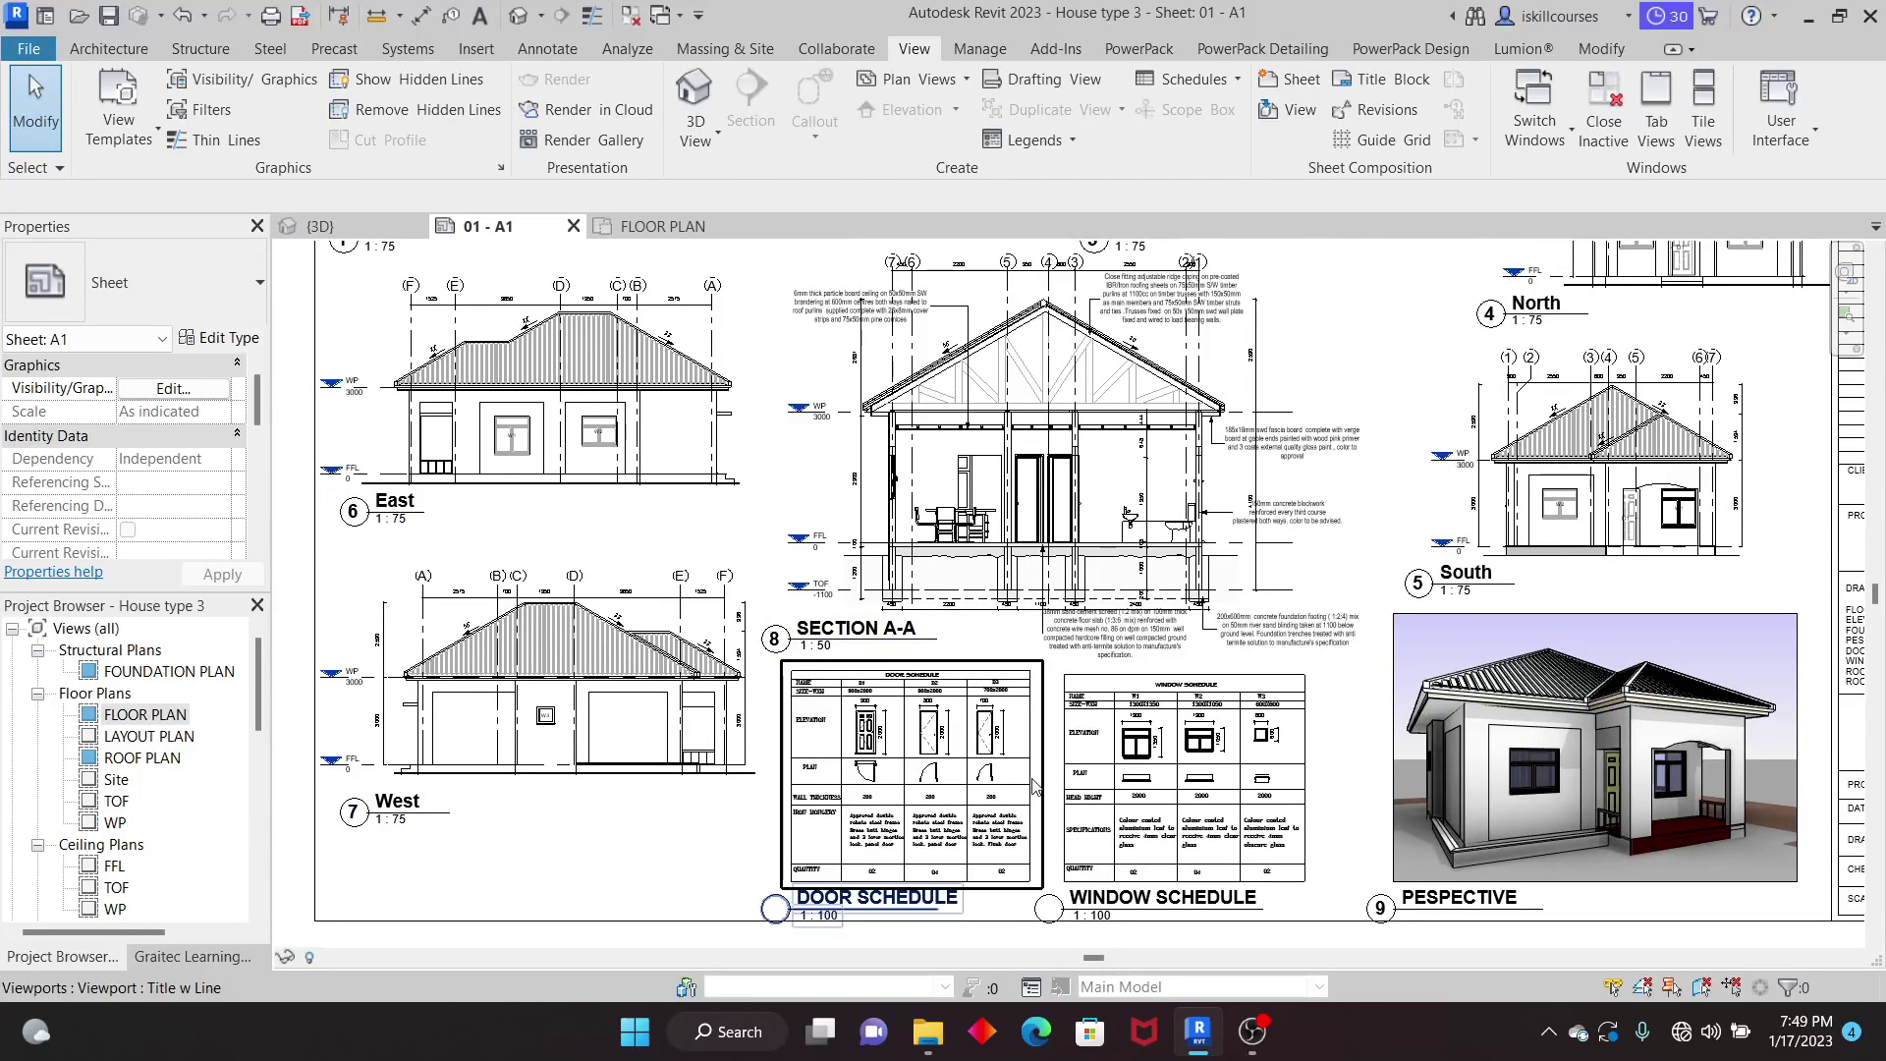
pyautogui.scroll(-1, 949, 668)
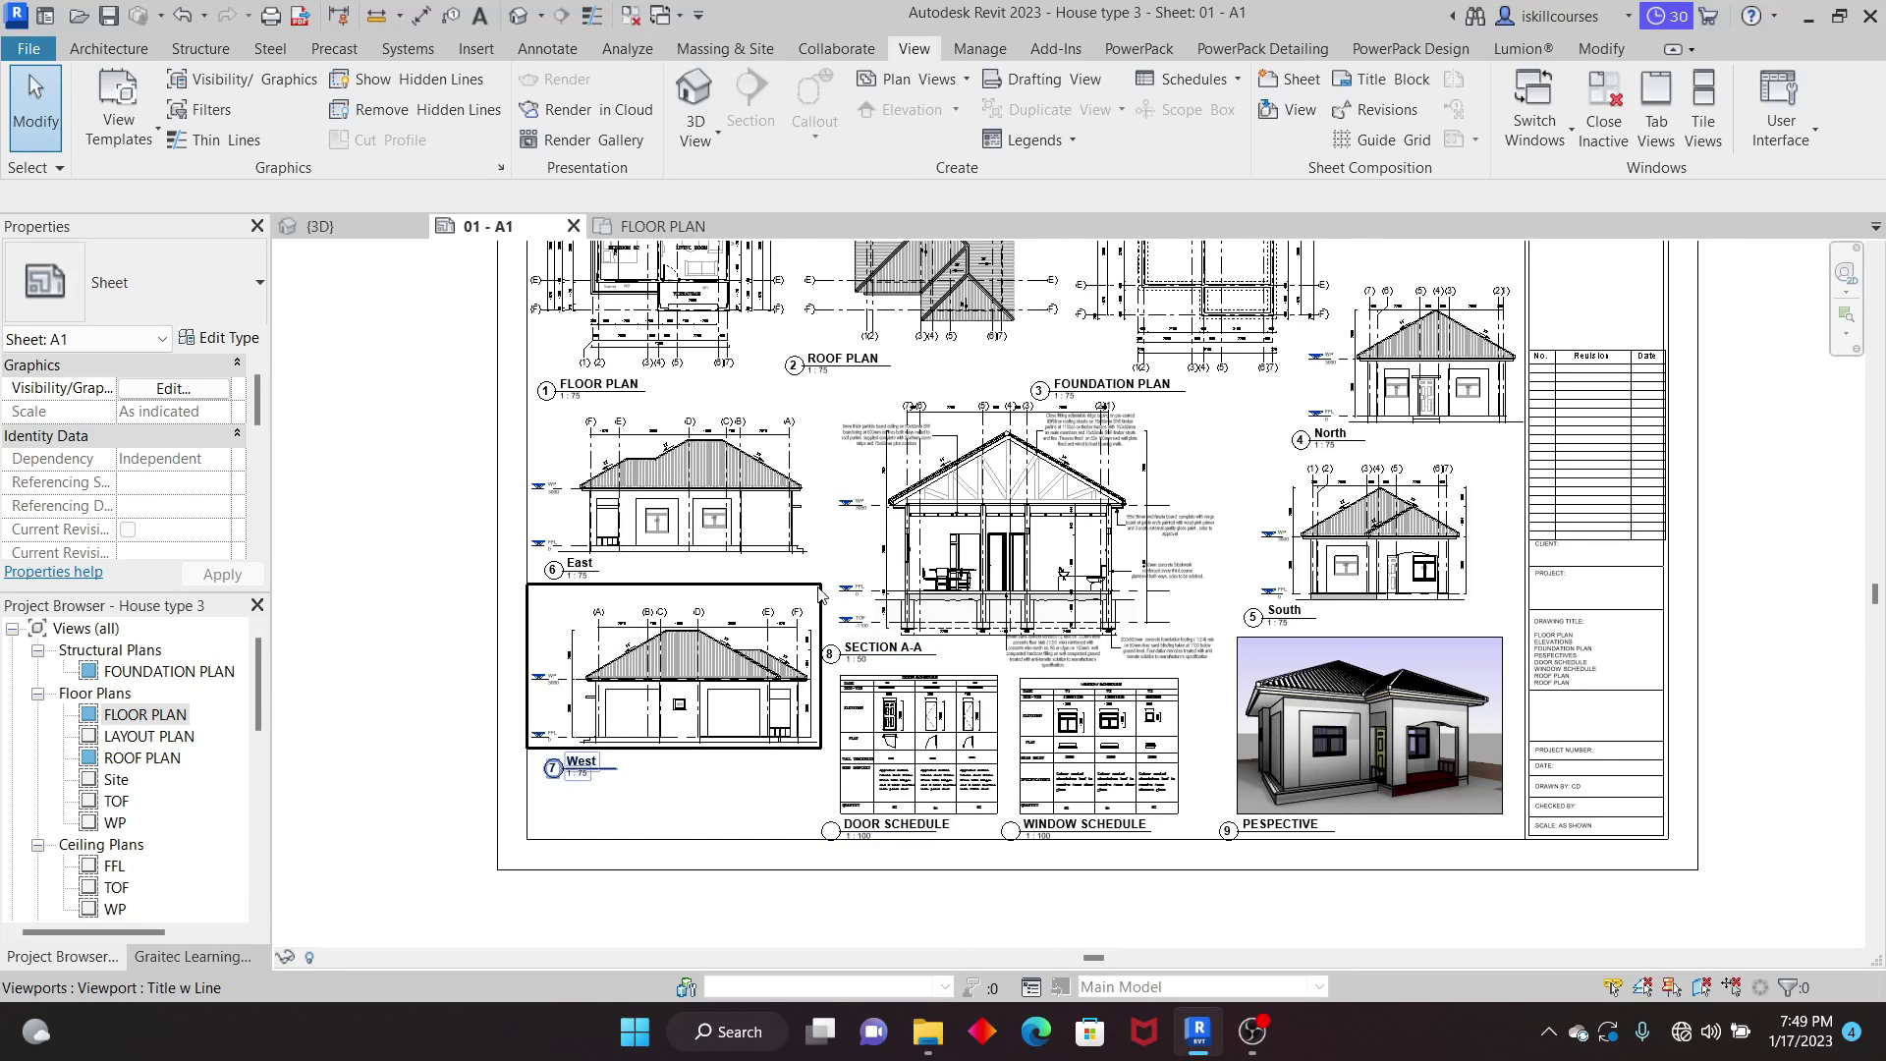
pyautogui.scroll(-2, 864, 308)
pyautogui.scroll(4, 940, 278)
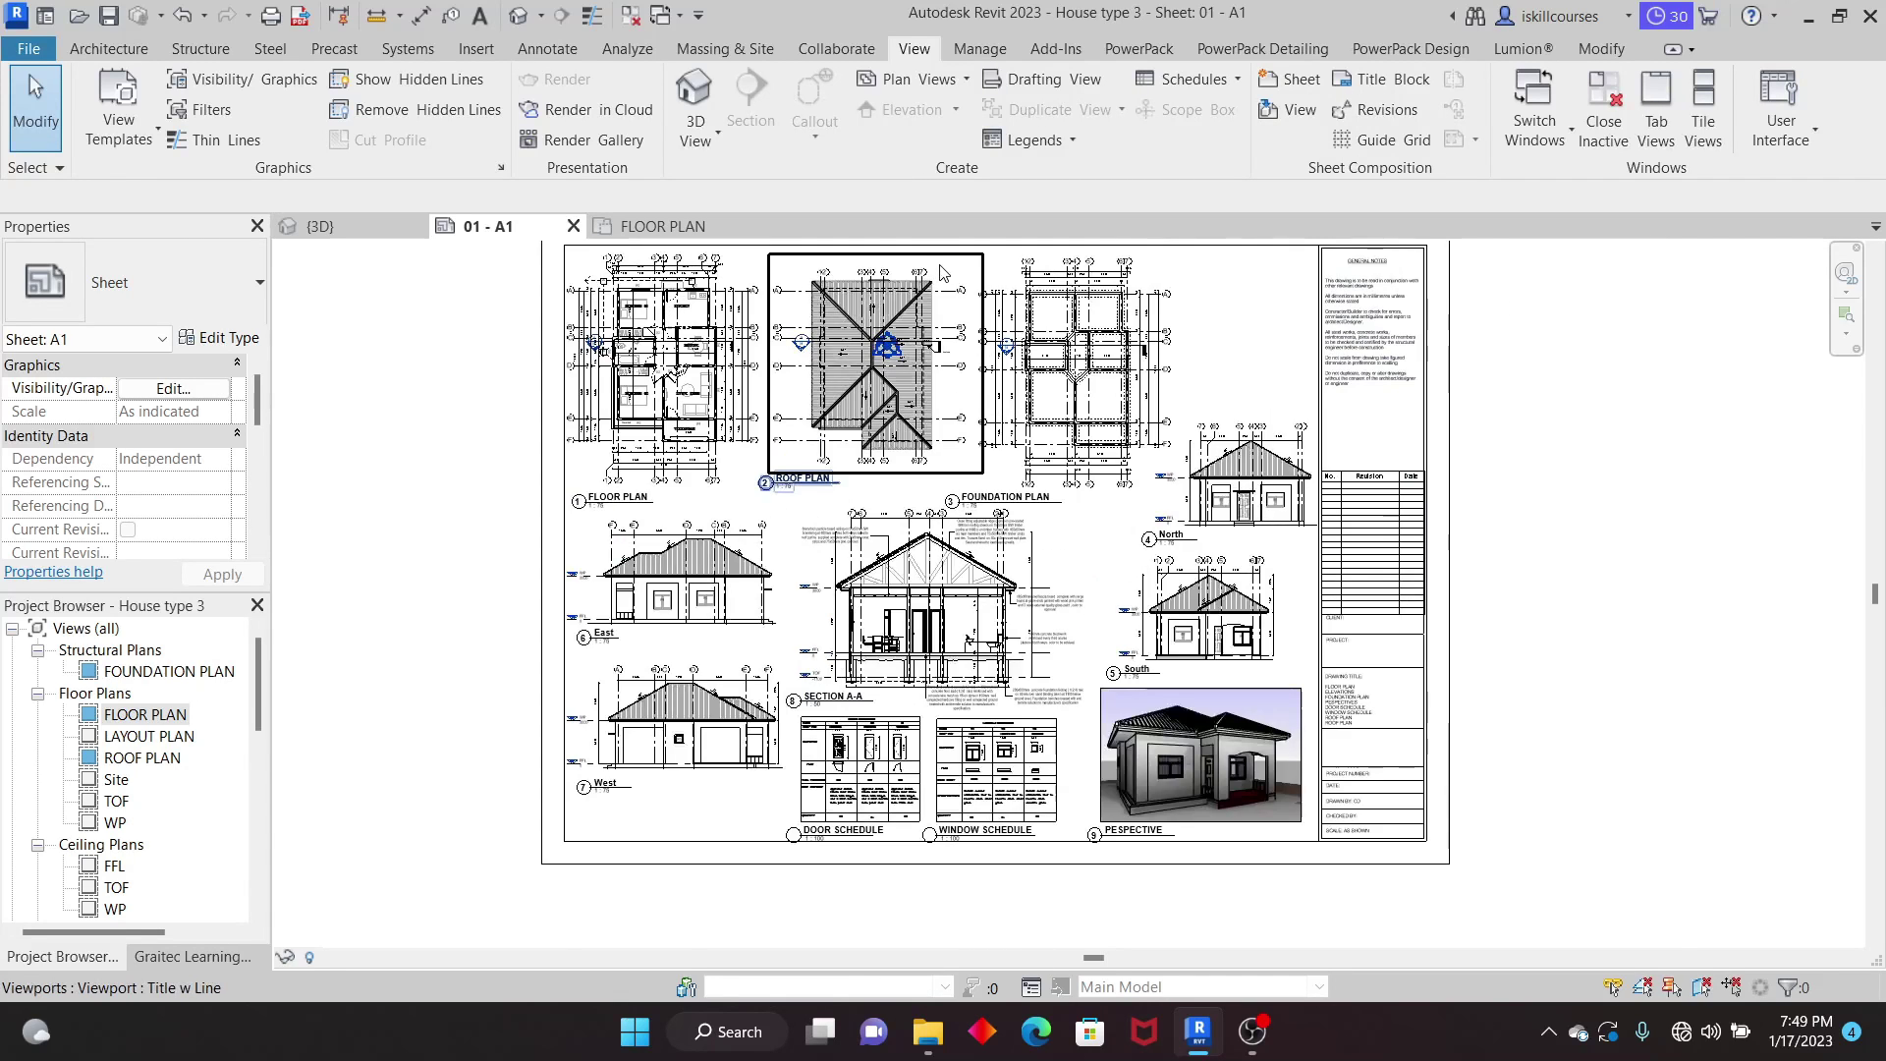
# Step: Inspect the house model from different angles in the 3D view and return to sheet 01 - A1
pyautogui.click(320, 226)
pyautogui.scroll(3, 876, 511)
pyautogui.scroll(-2, 876, 510)
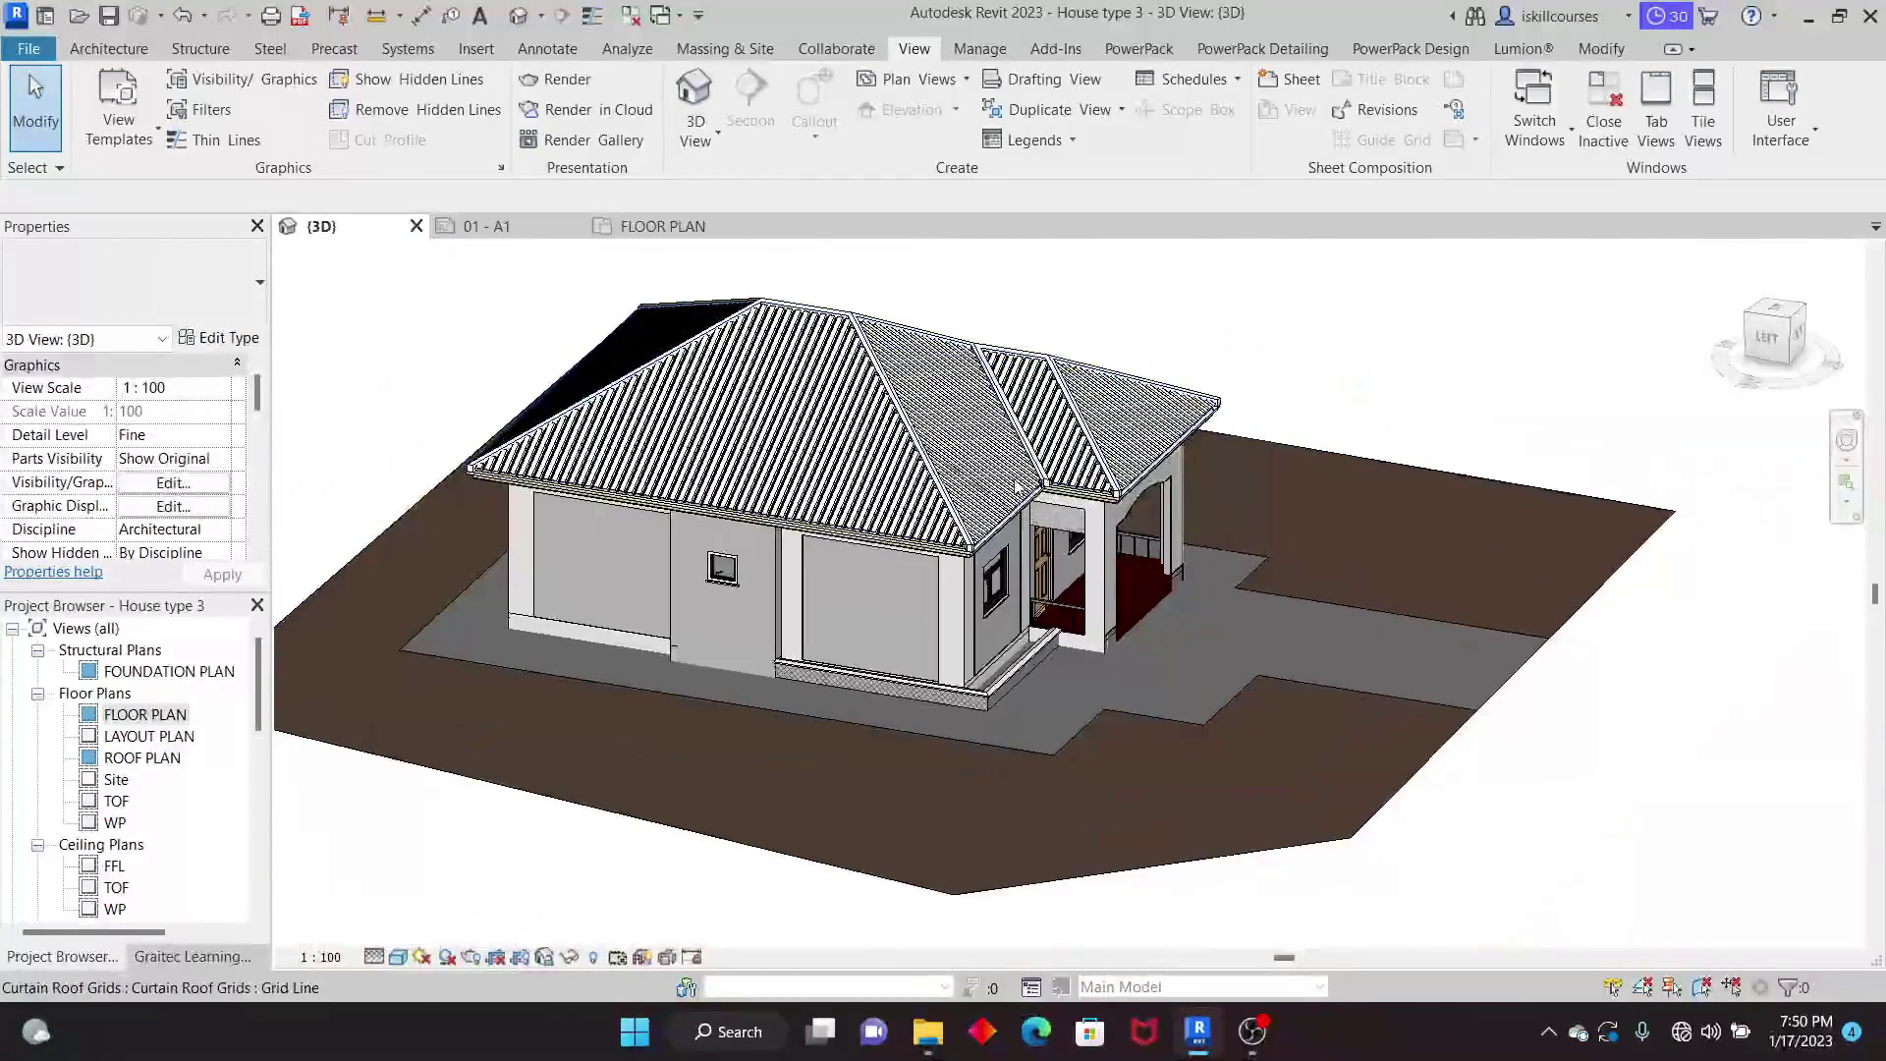
pyautogui.keyDown('shift'); pyautogui.moveTo(1578, 439); pyautogui.dragTo(672, 238, button='middle'); pyautogui.keyUp('shift')
pyautogui.click(486, 226)
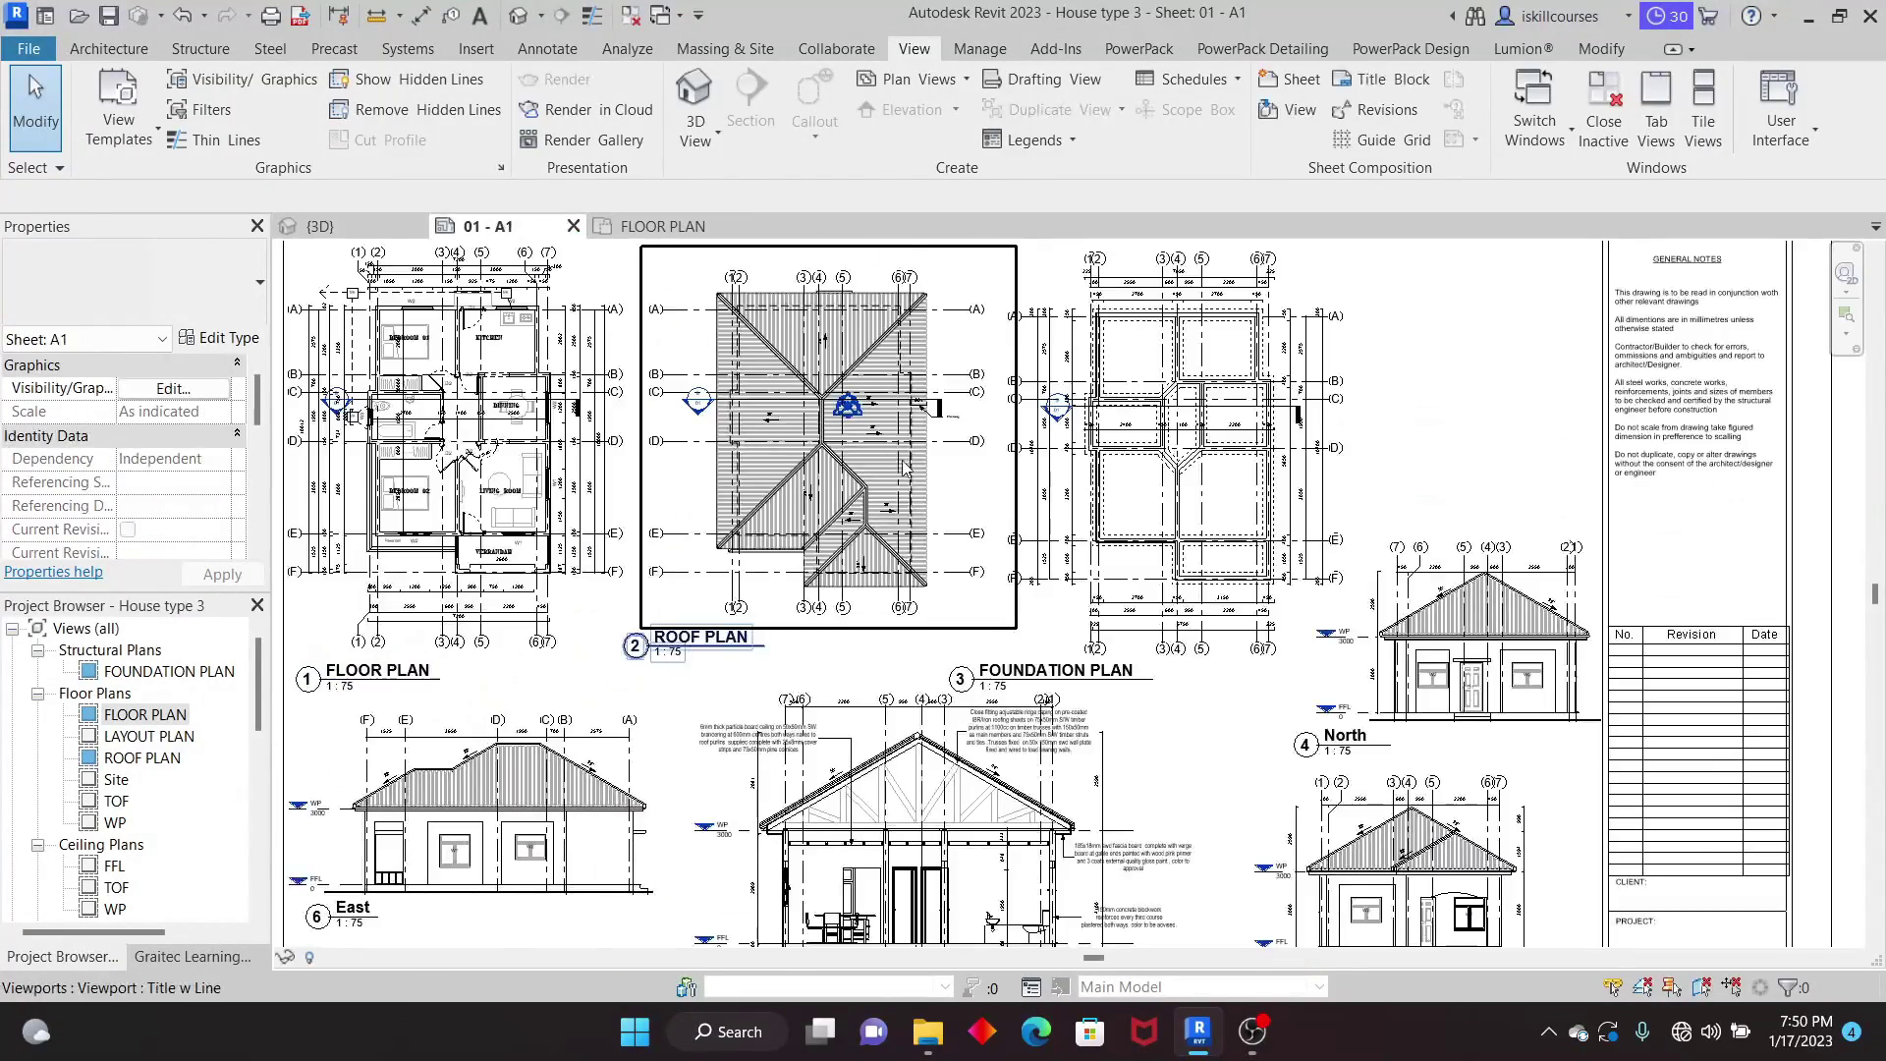
# Step: Examine the floor, roof and foundation plans on the sheet, focusing on the roof plan's slope arrows and overhang annotation
pyautogui.scroll(-2, 1041, 393)
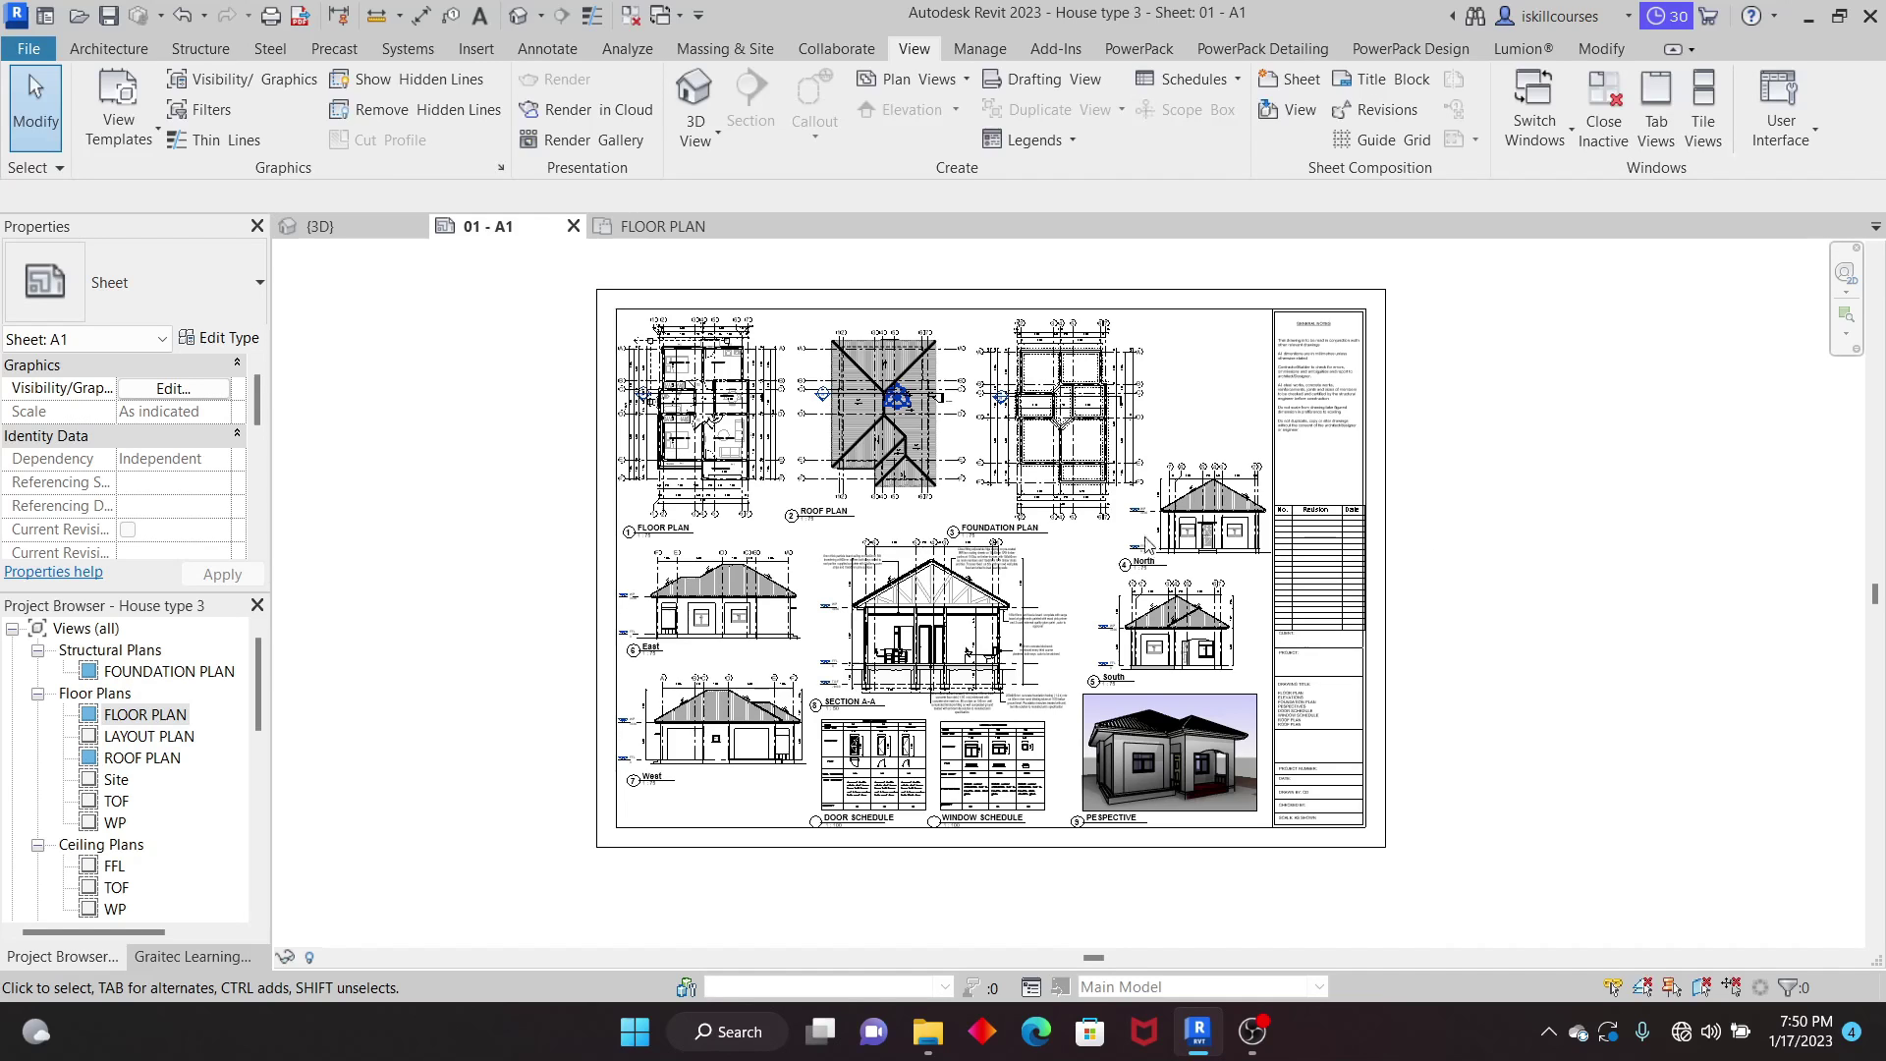
pyautogui.scroll(3, 810, 433)
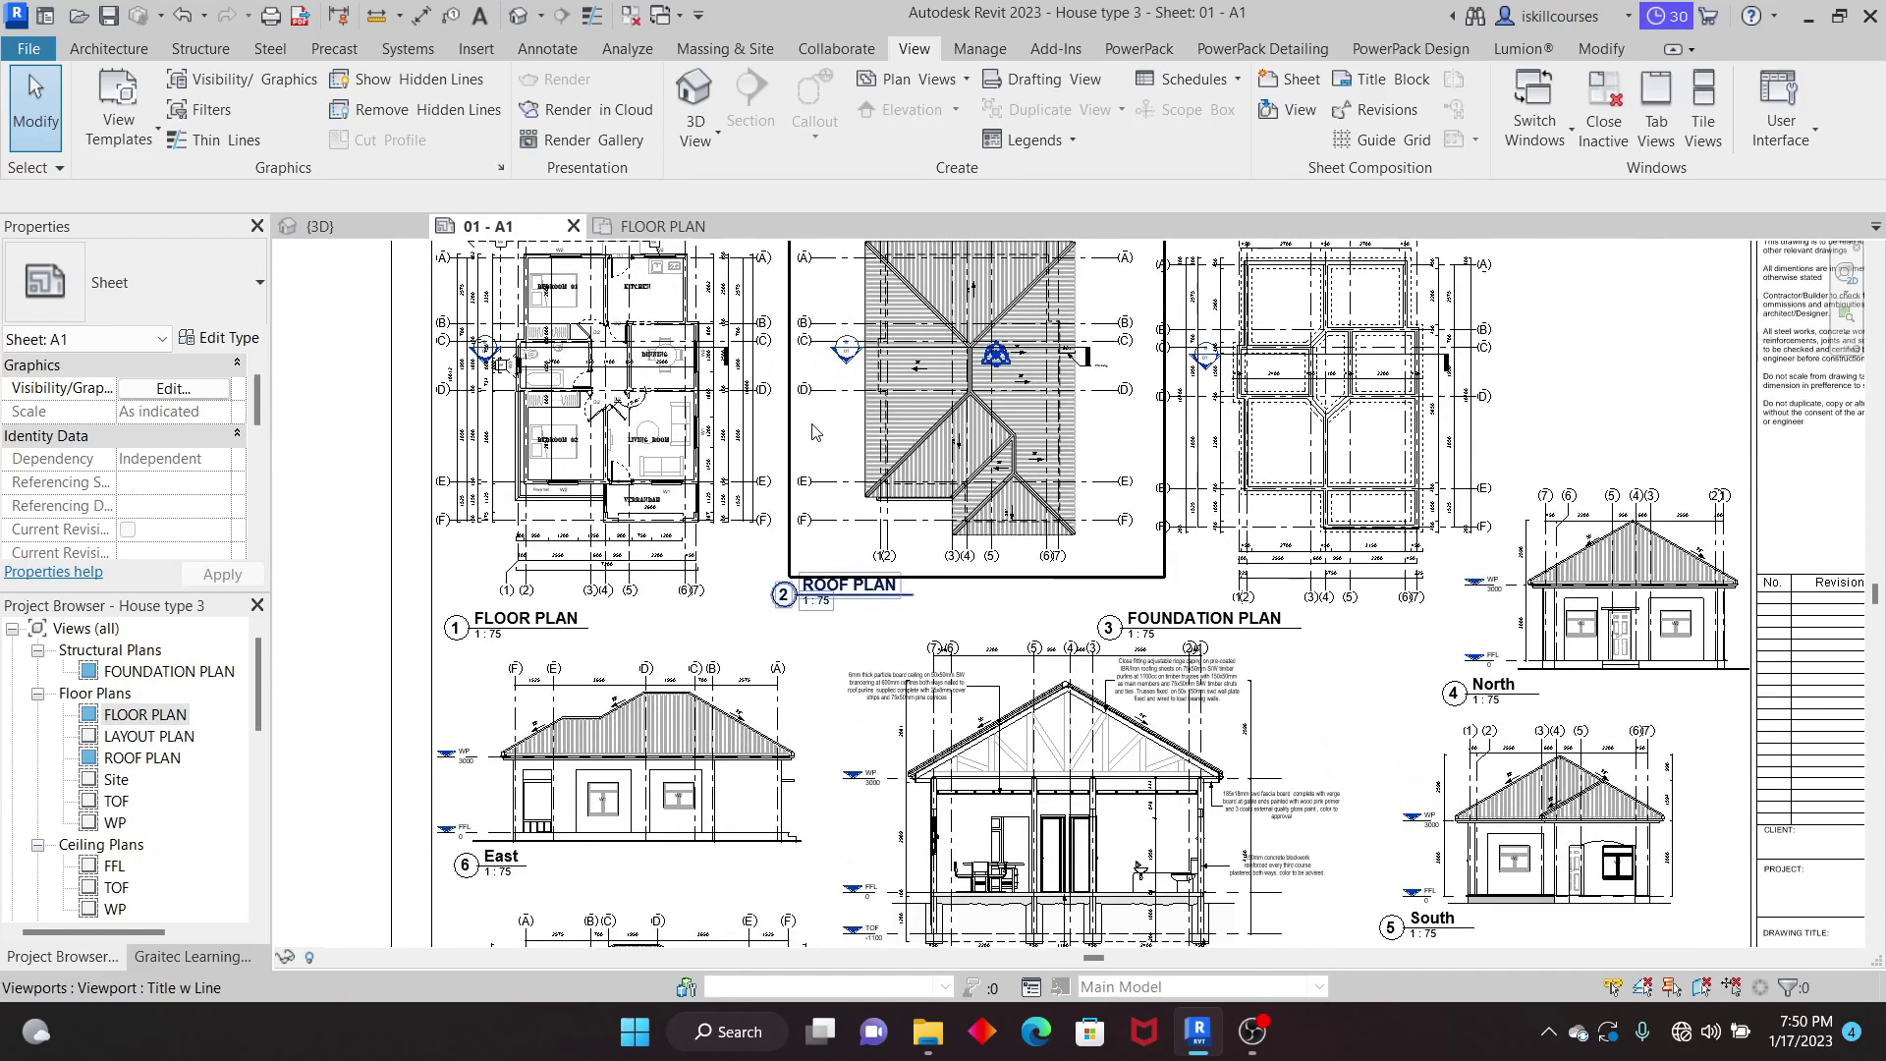
pyautogui.scroll(-2, 810, 432)
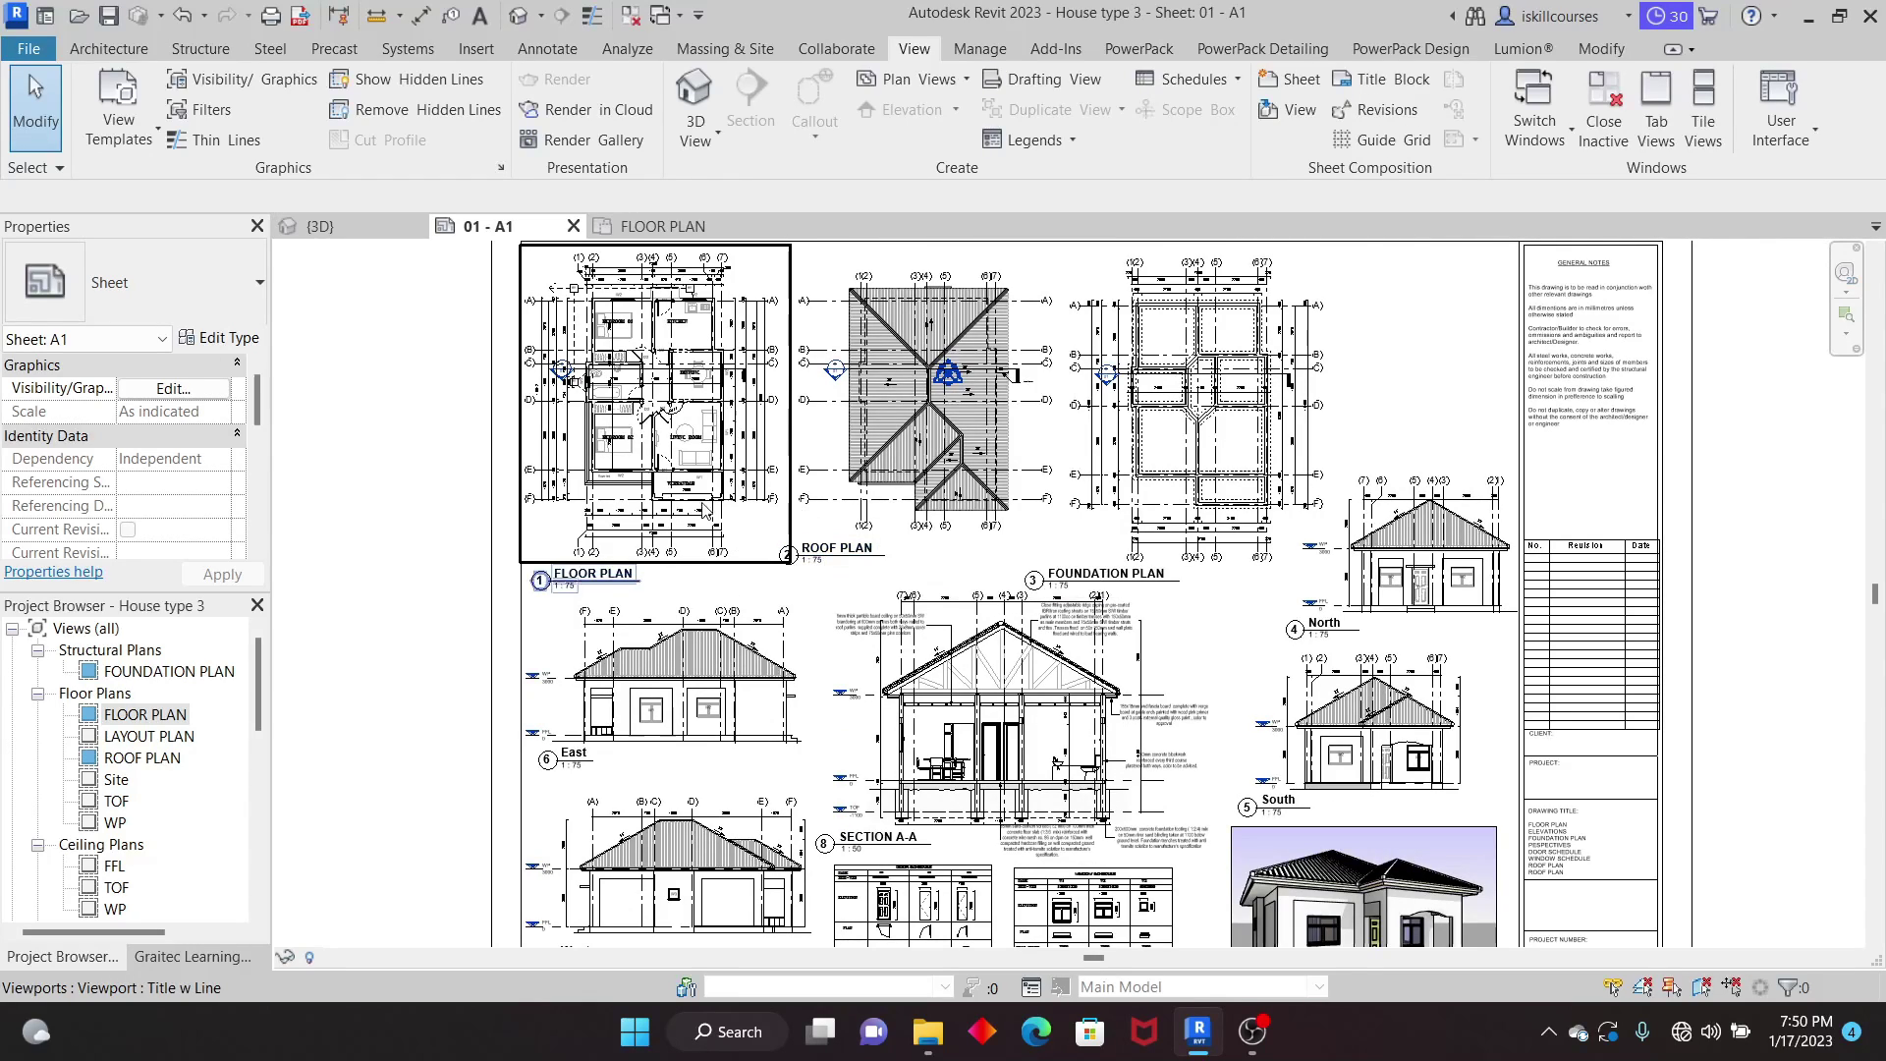
pyautogui.scroll(-2, 687, 466)
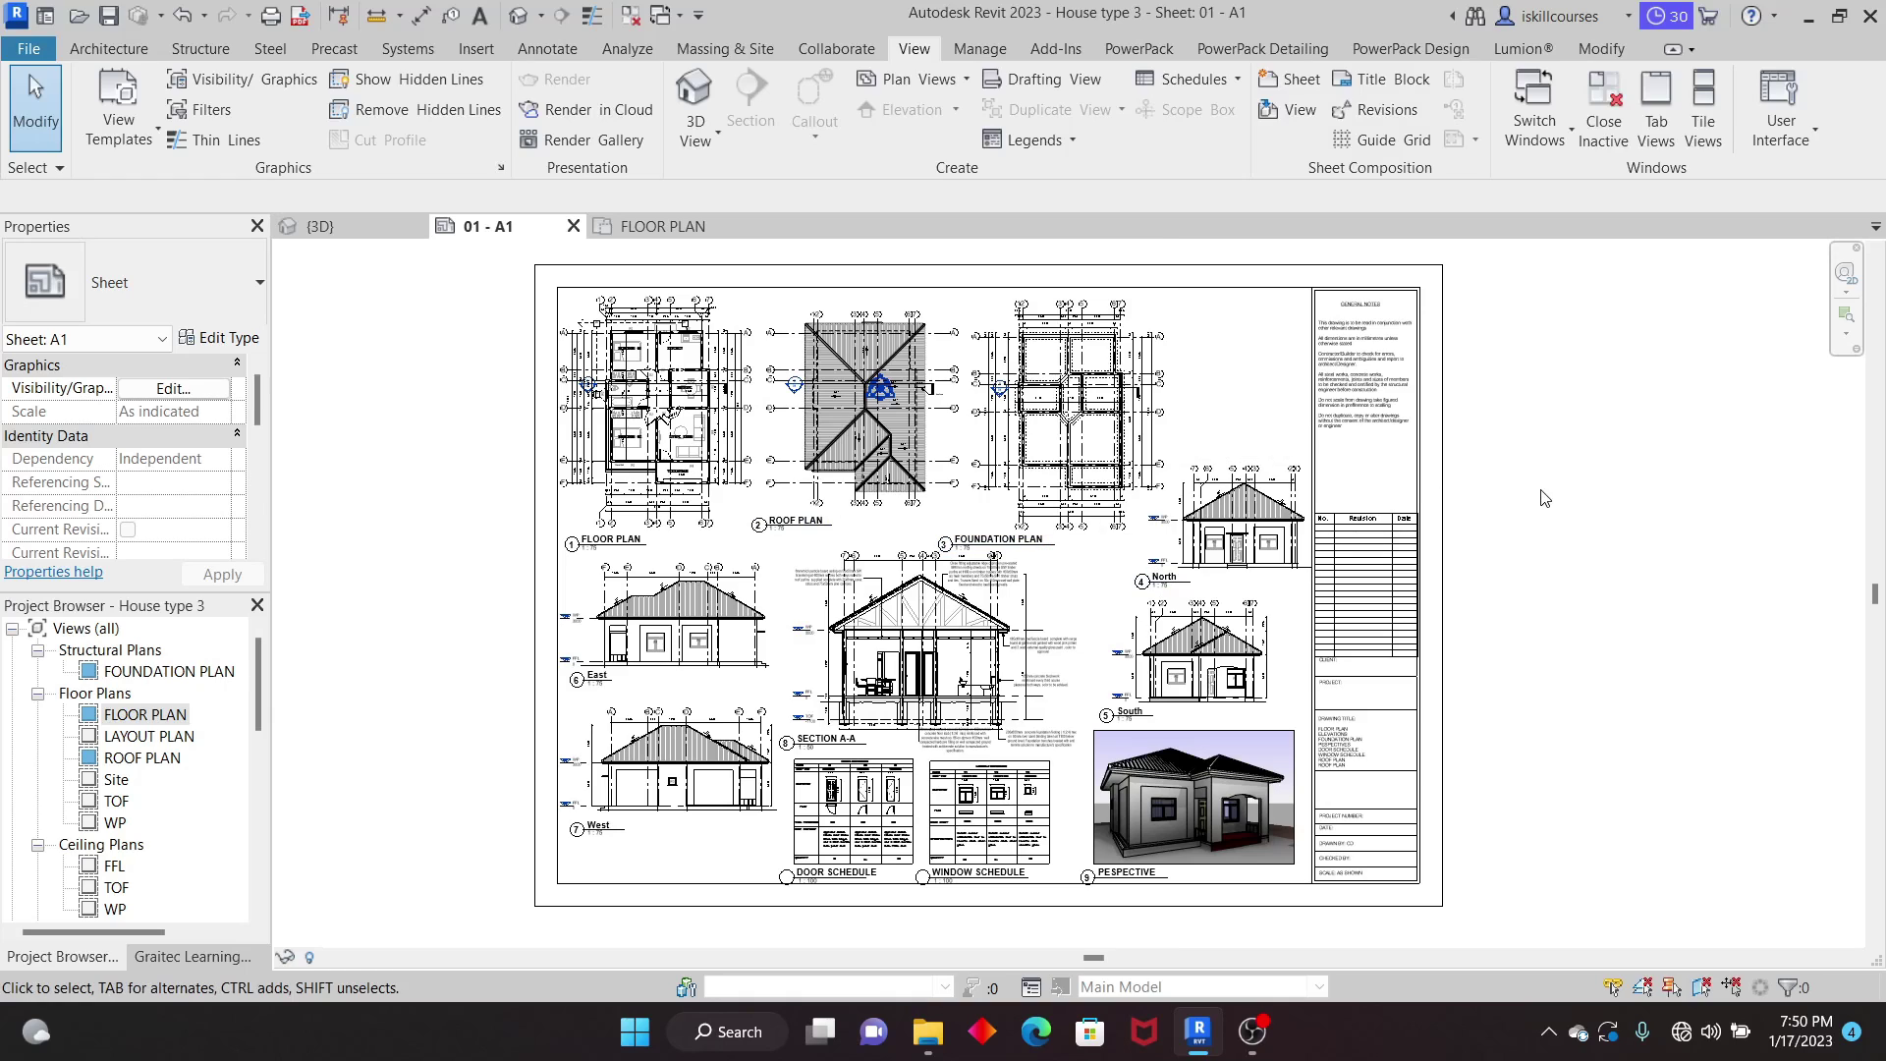
pyautogui.scroll(5, 748, 299)
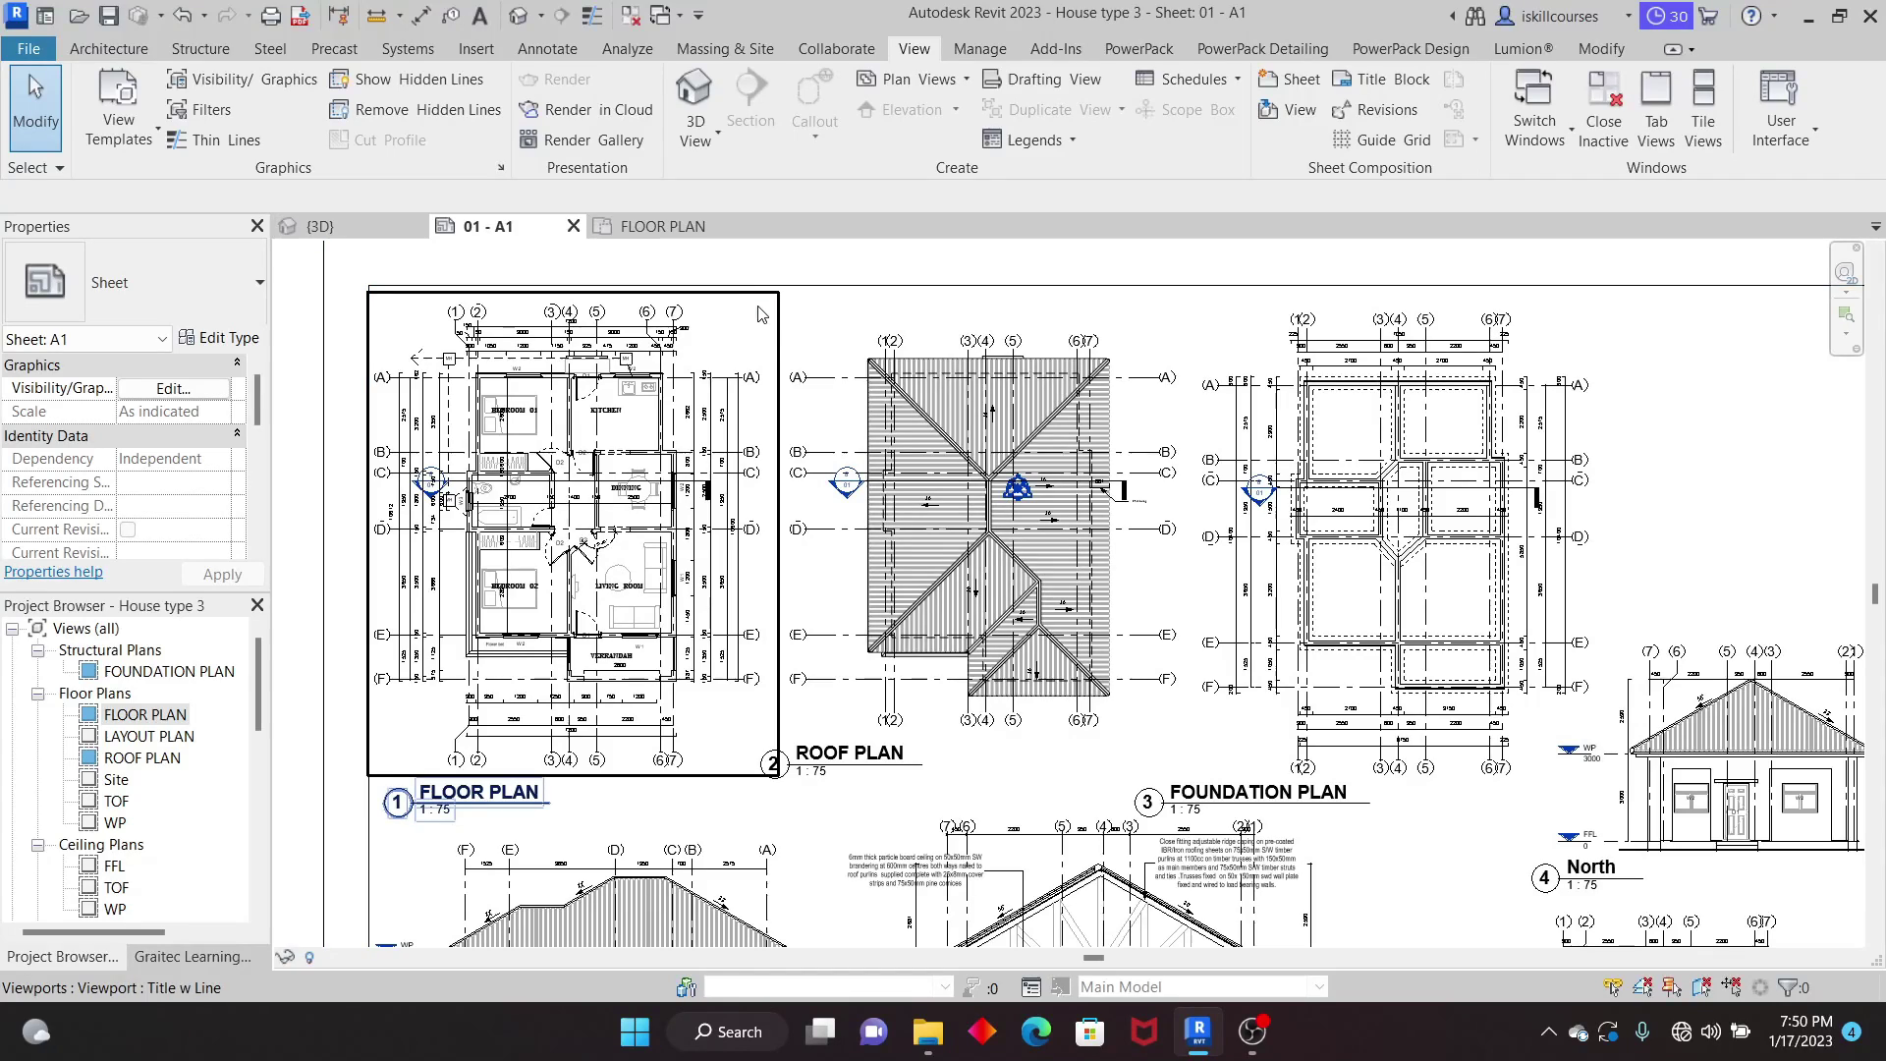
pyautogui.scroll(1, 1164, 543)
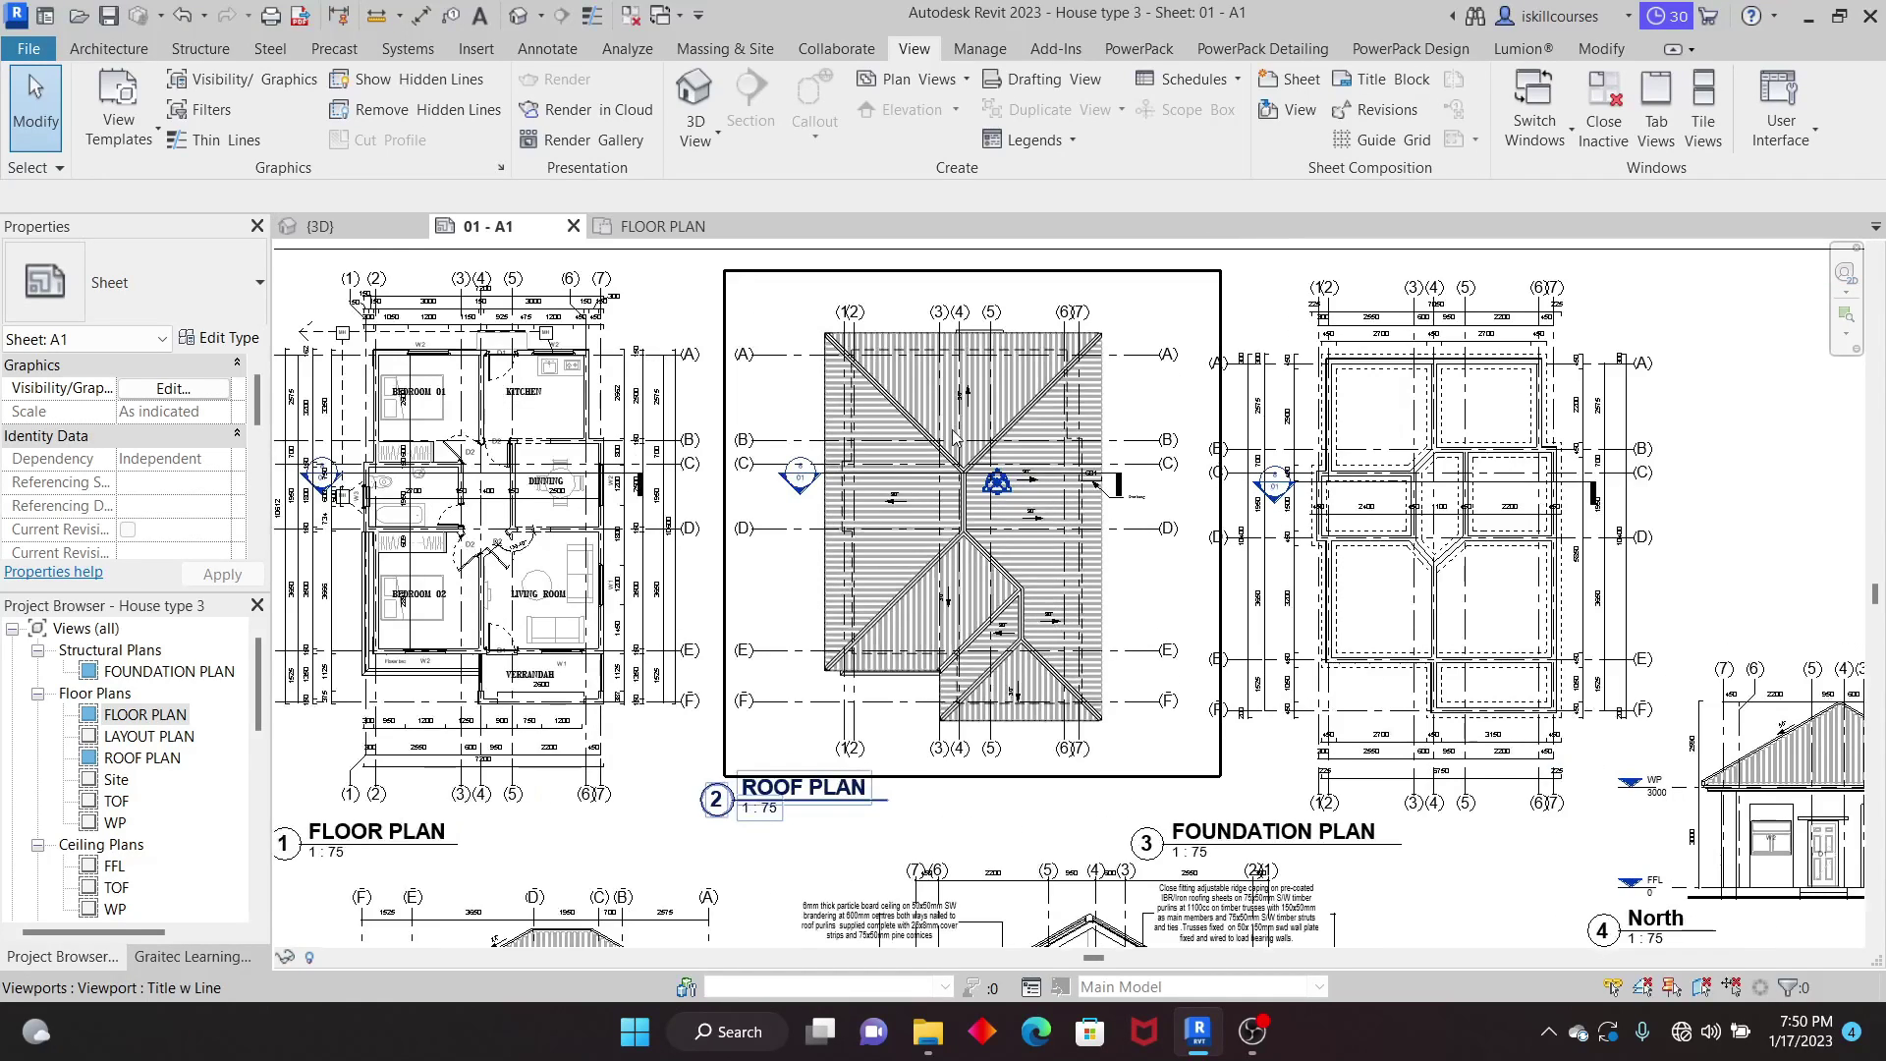
pyautogui.scroll(3, 952, 432)
pyautogui.scroll(-1, 881, 429)
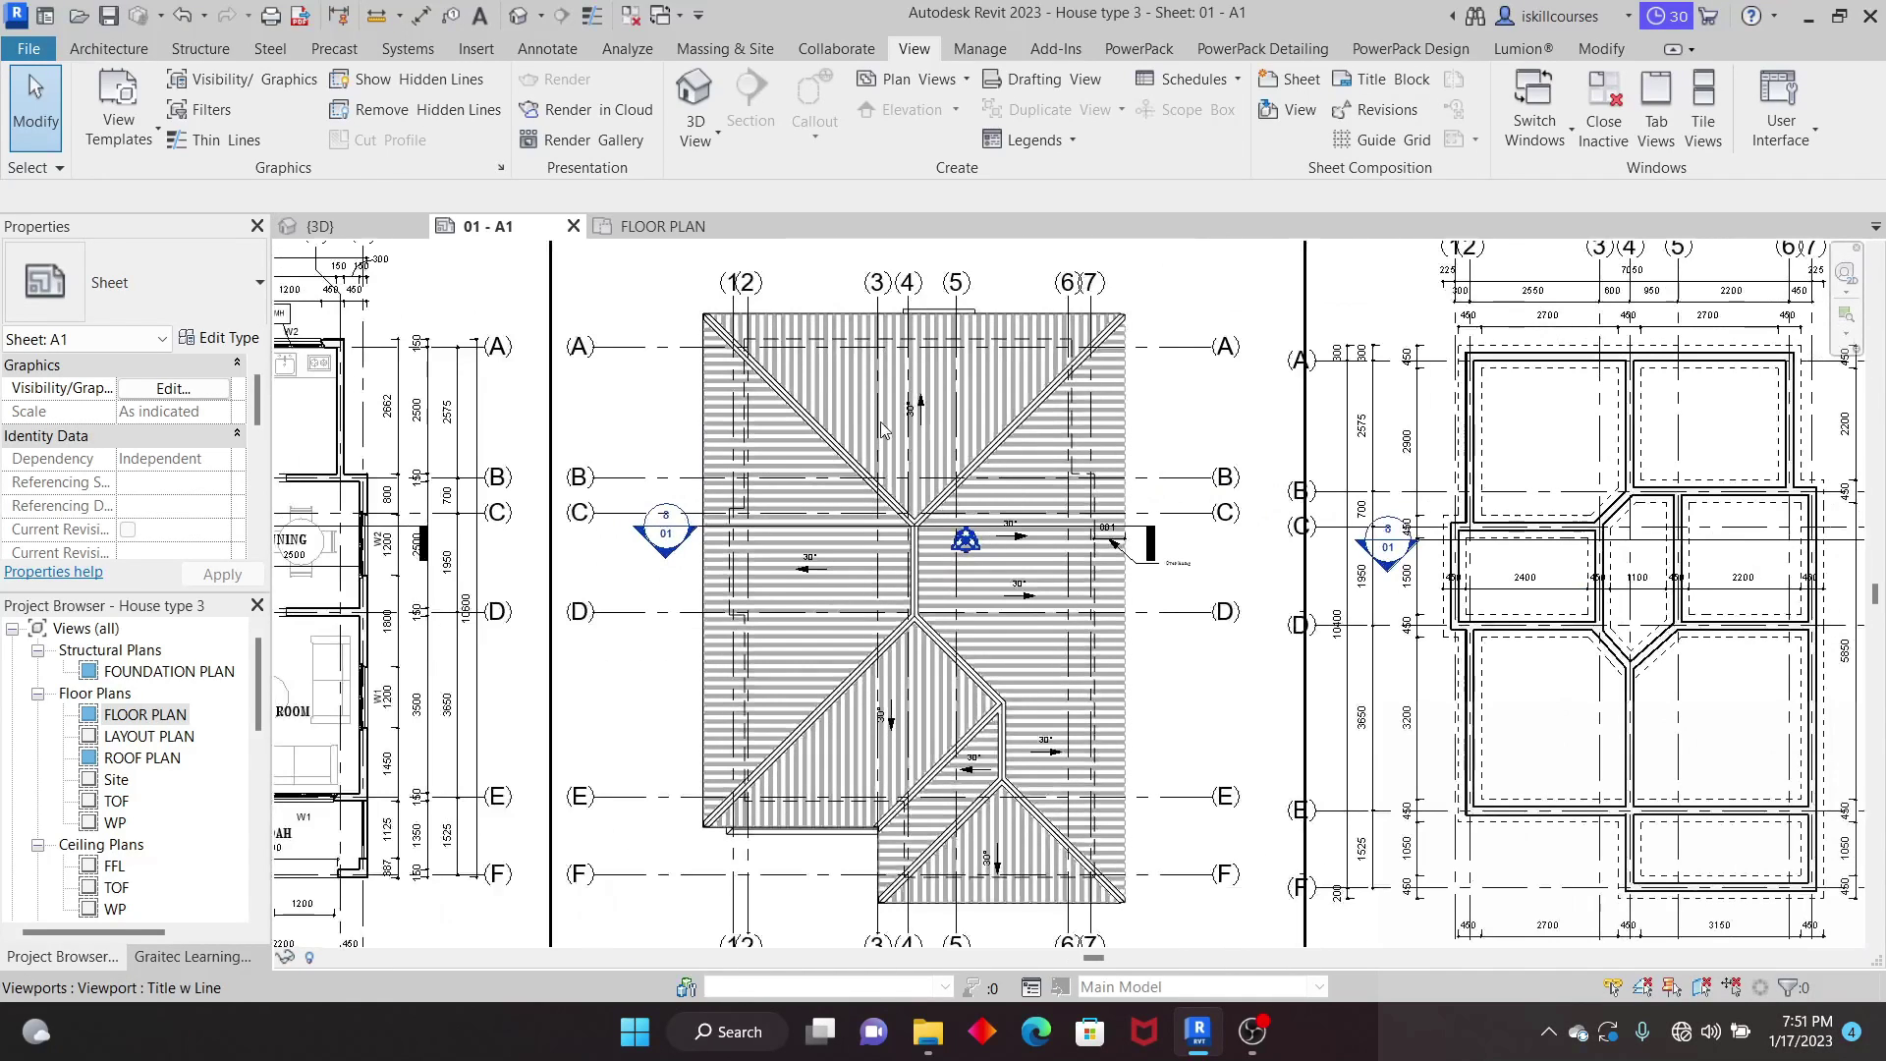
pyautogui.scroll(-5, 881, 429)
pyautogui.scroll(7, 908, 433)
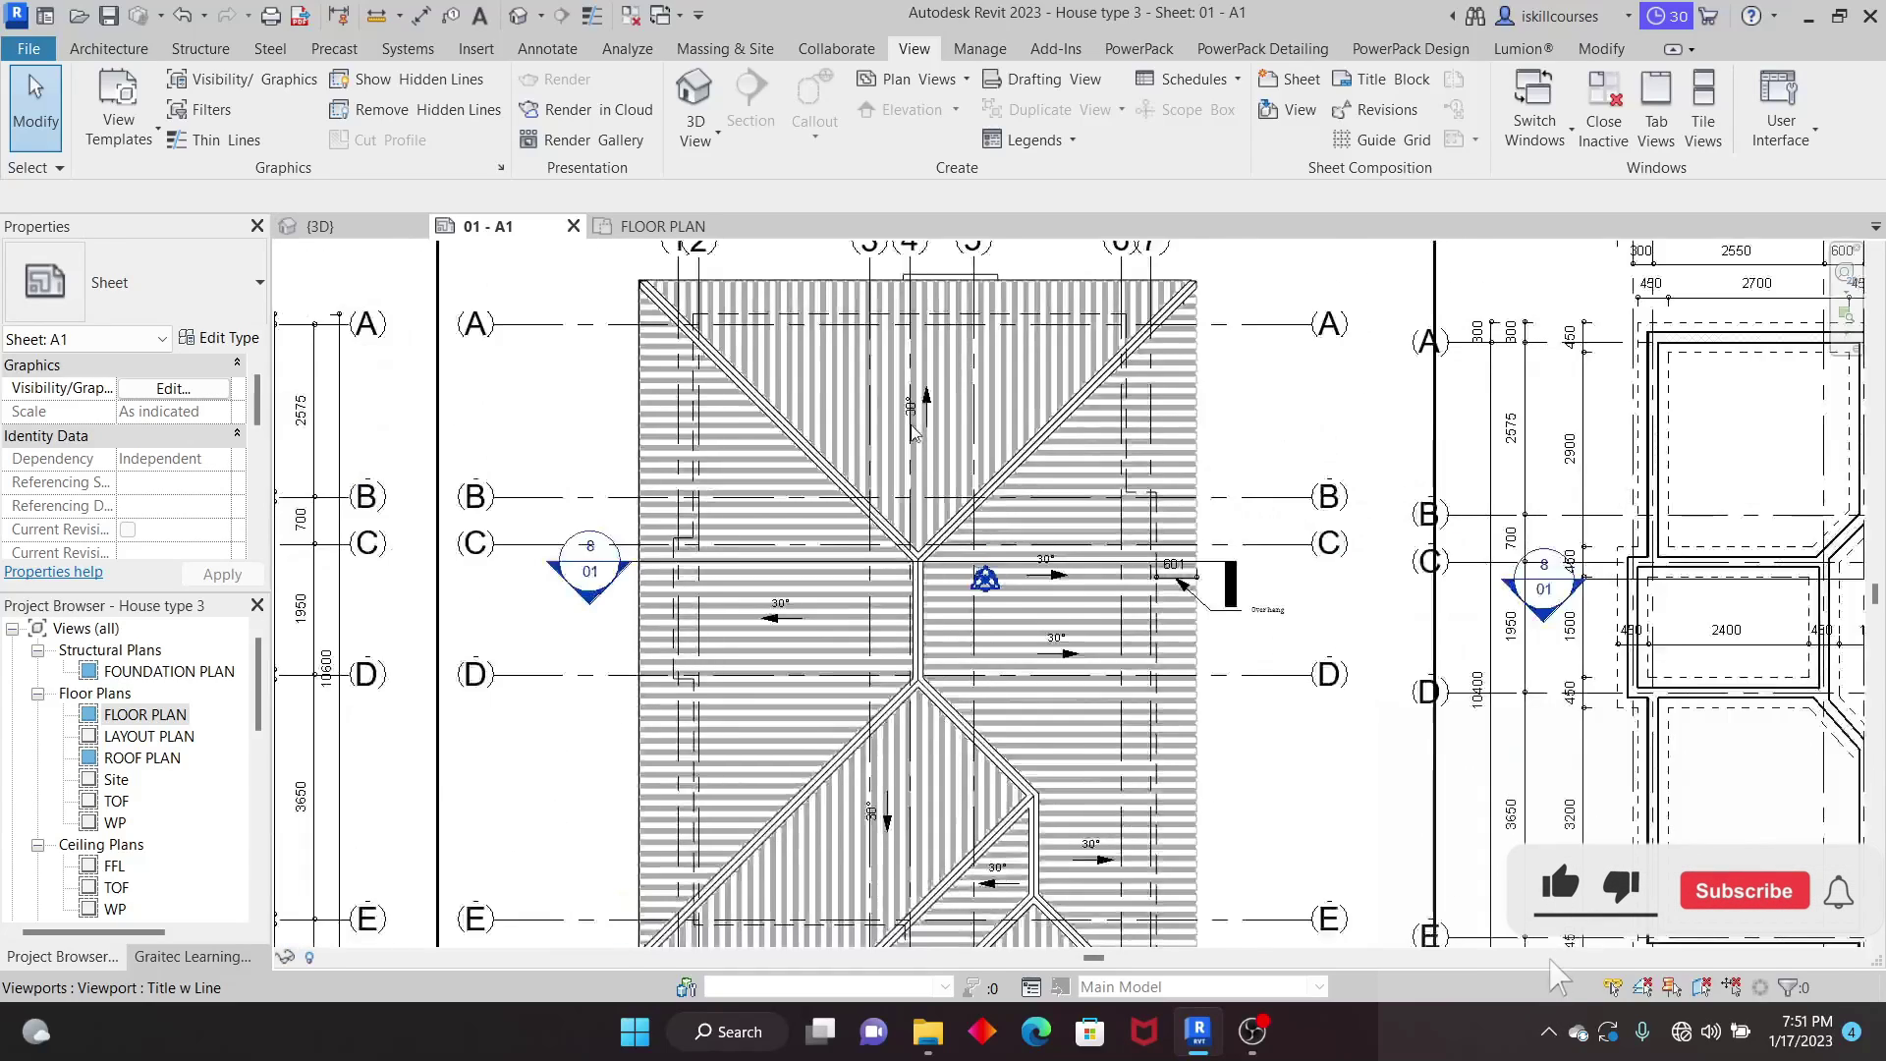
pyautogui.scroll(3, 911, 433)
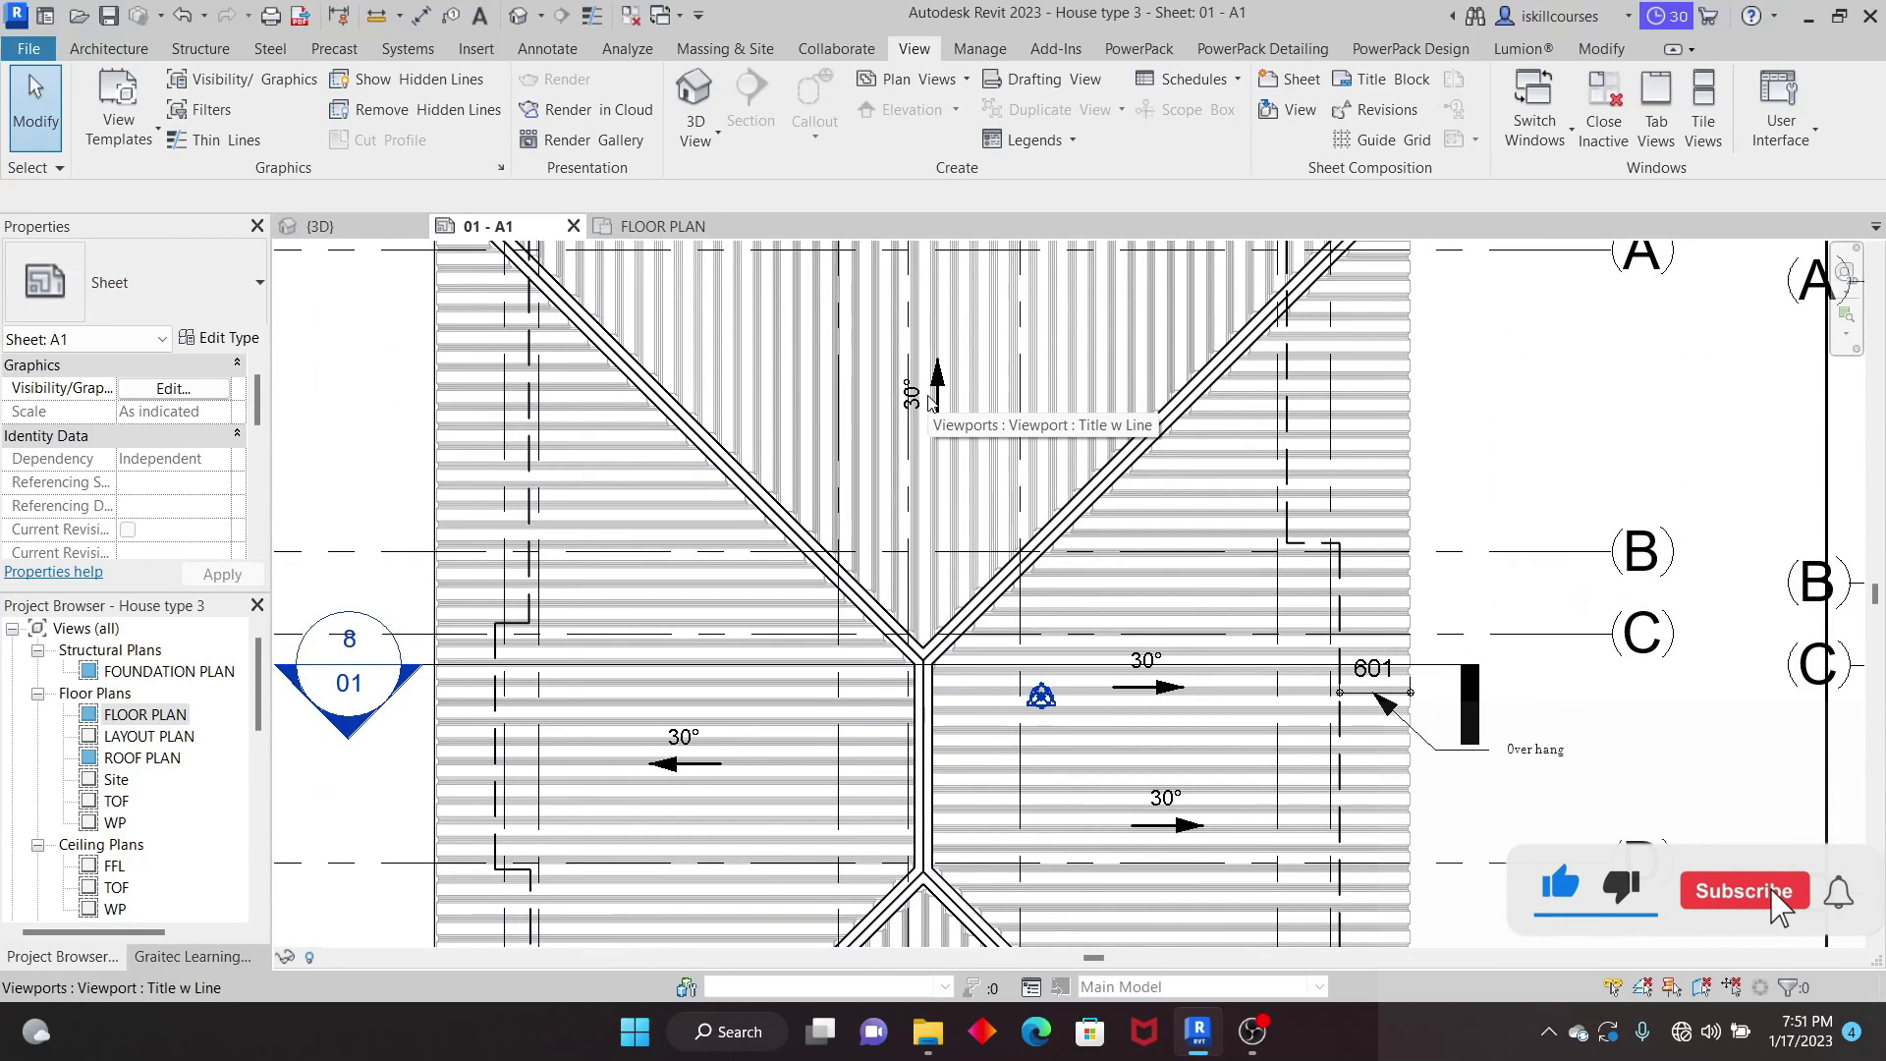
pyautogui.scroll(-2, 909, 438)
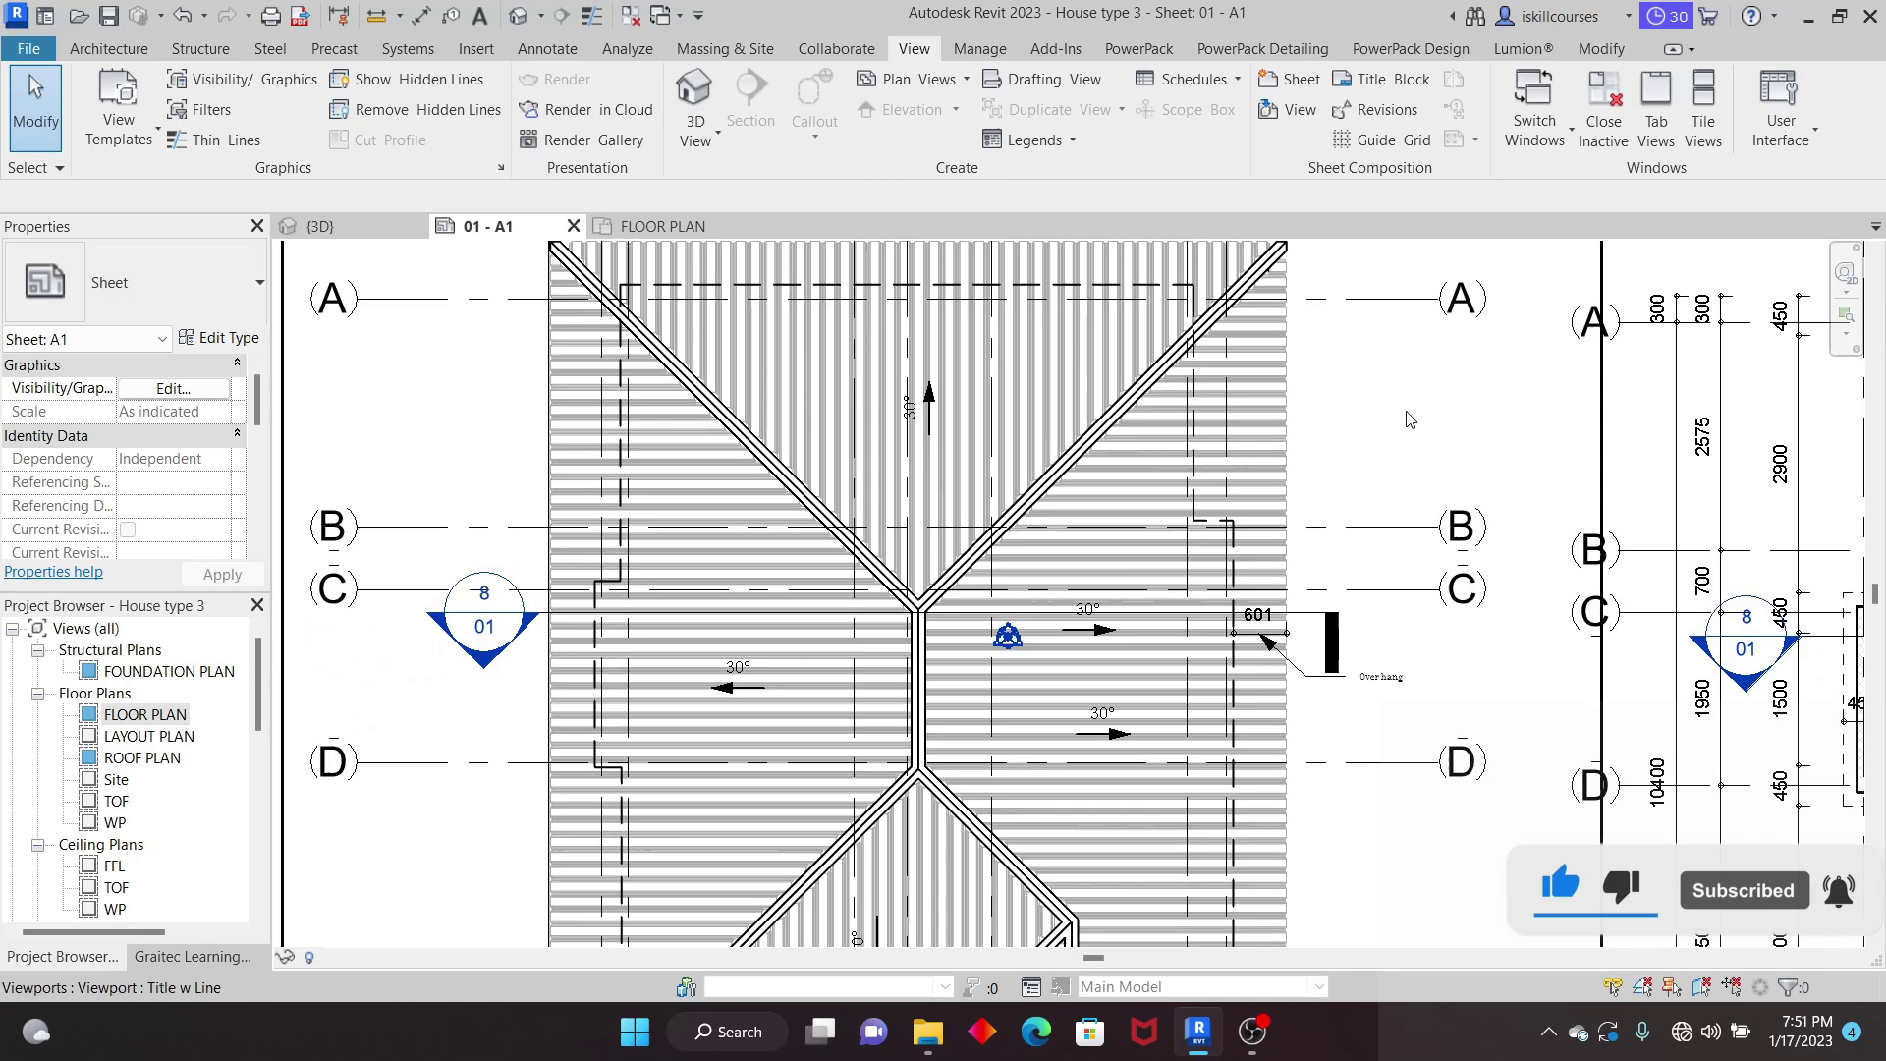
# Step: Activate the ROOF PLAN viewport on the sheet and bring the slope arrows near the ridge into close view
pyautogui.doubleClick(982, 516)
pyautogui.scroll(-6, 982, 516)
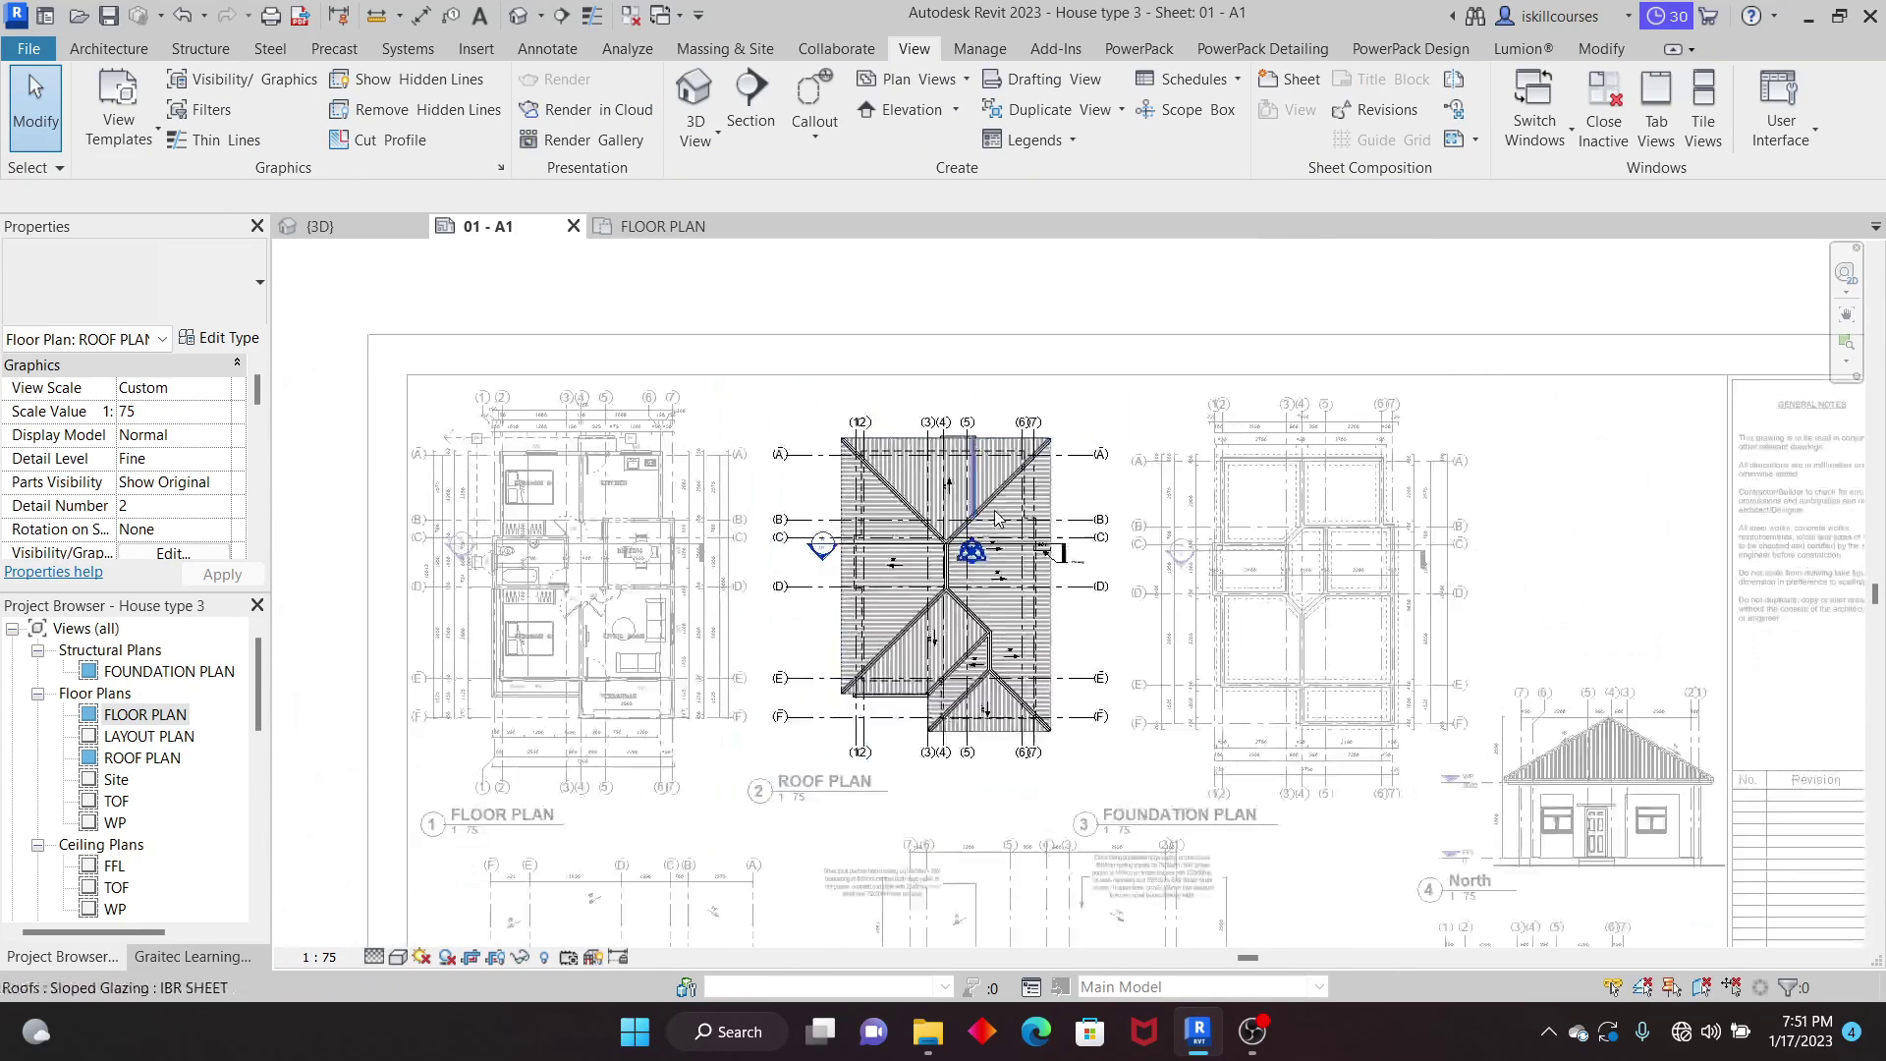
pyautogui.scroll(-2, 995, 518)
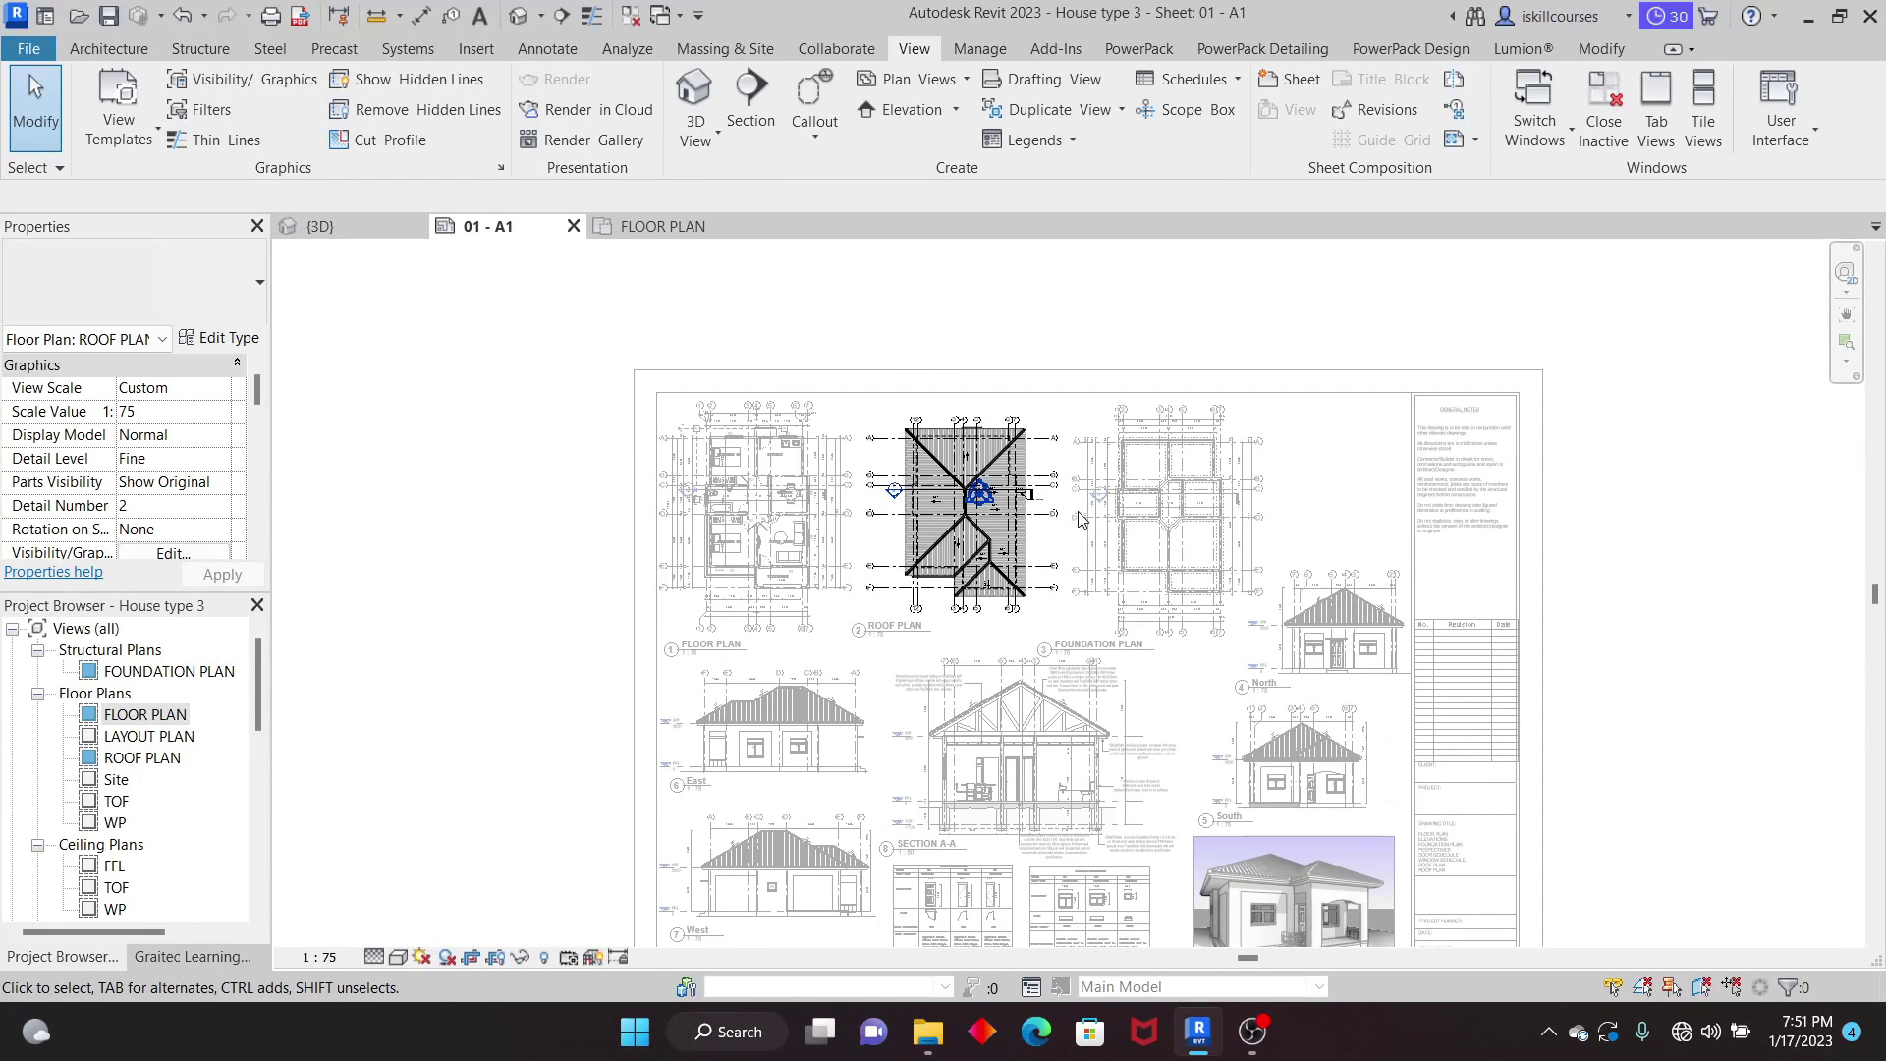
pyautogui.scroll(3, 985, 479)
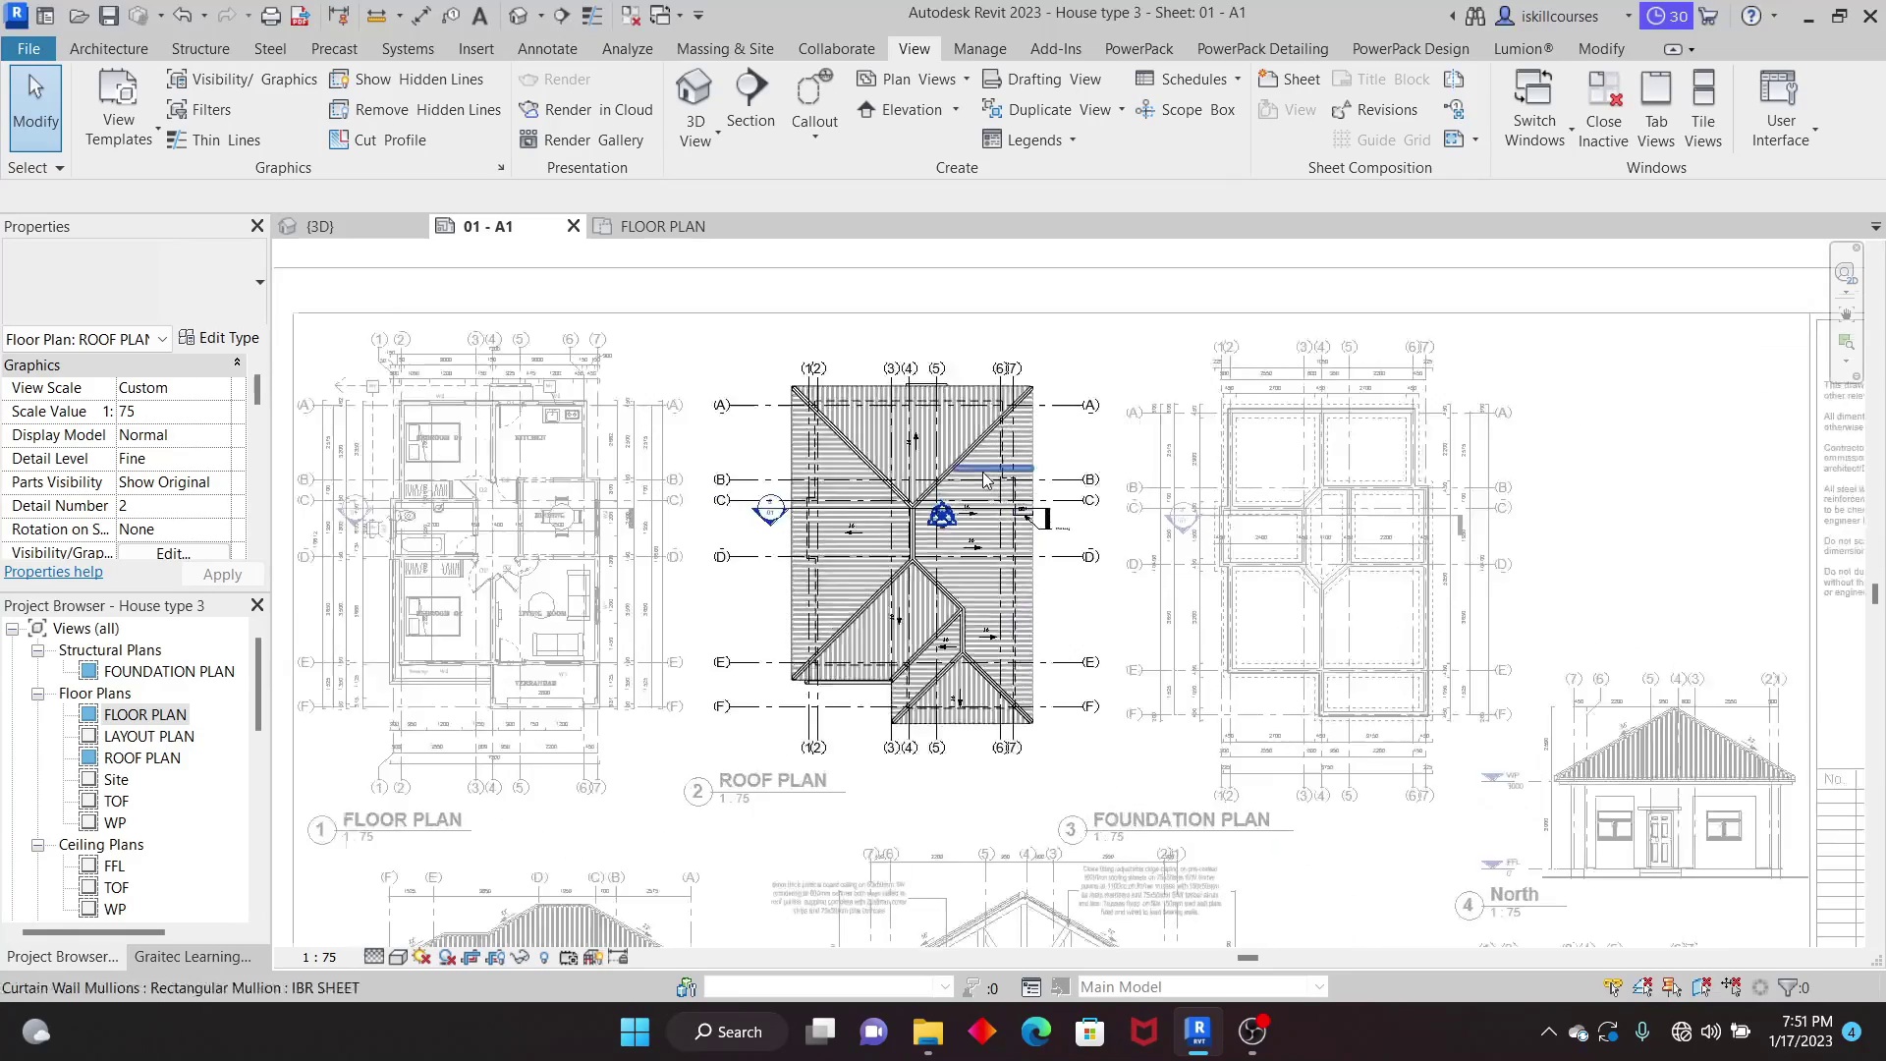
pyautogui.scroll(2, 986, 480)
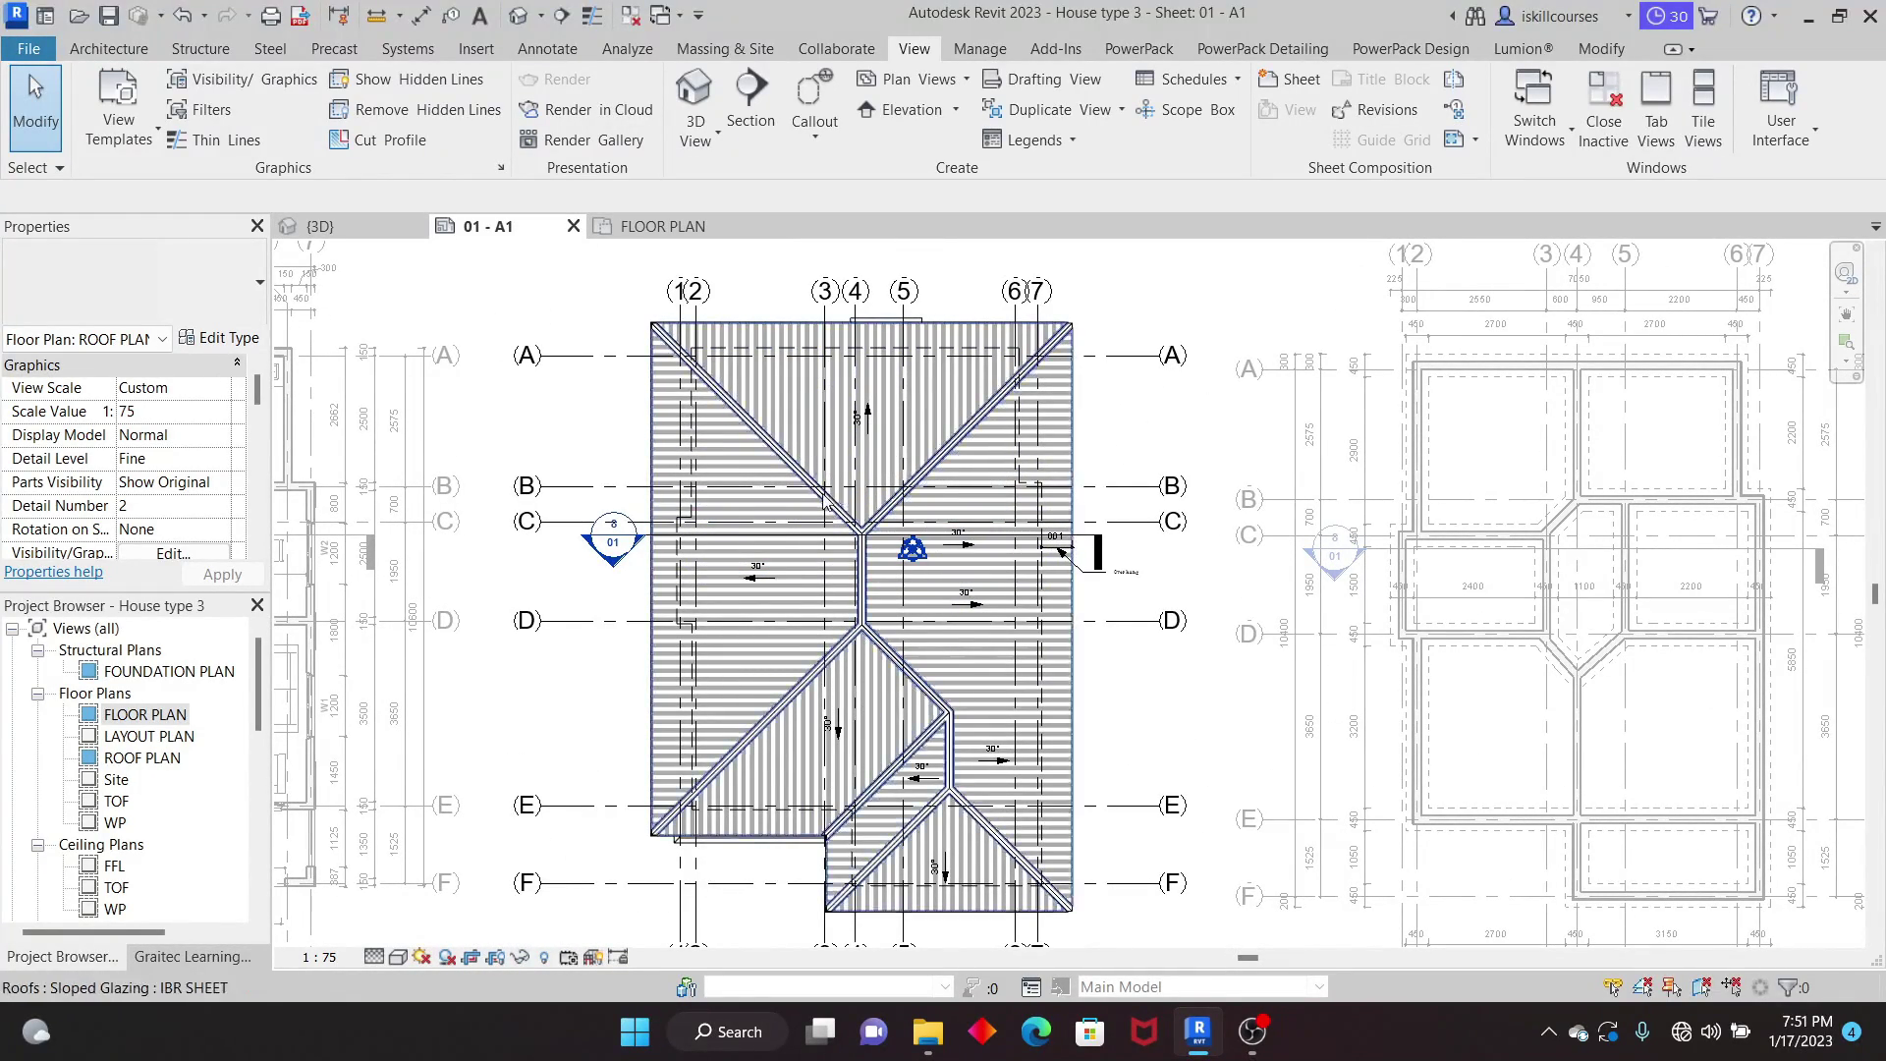
pyautogui.scroll(3, 845, 403)
pyautogui.scroll(1, 881, 417)
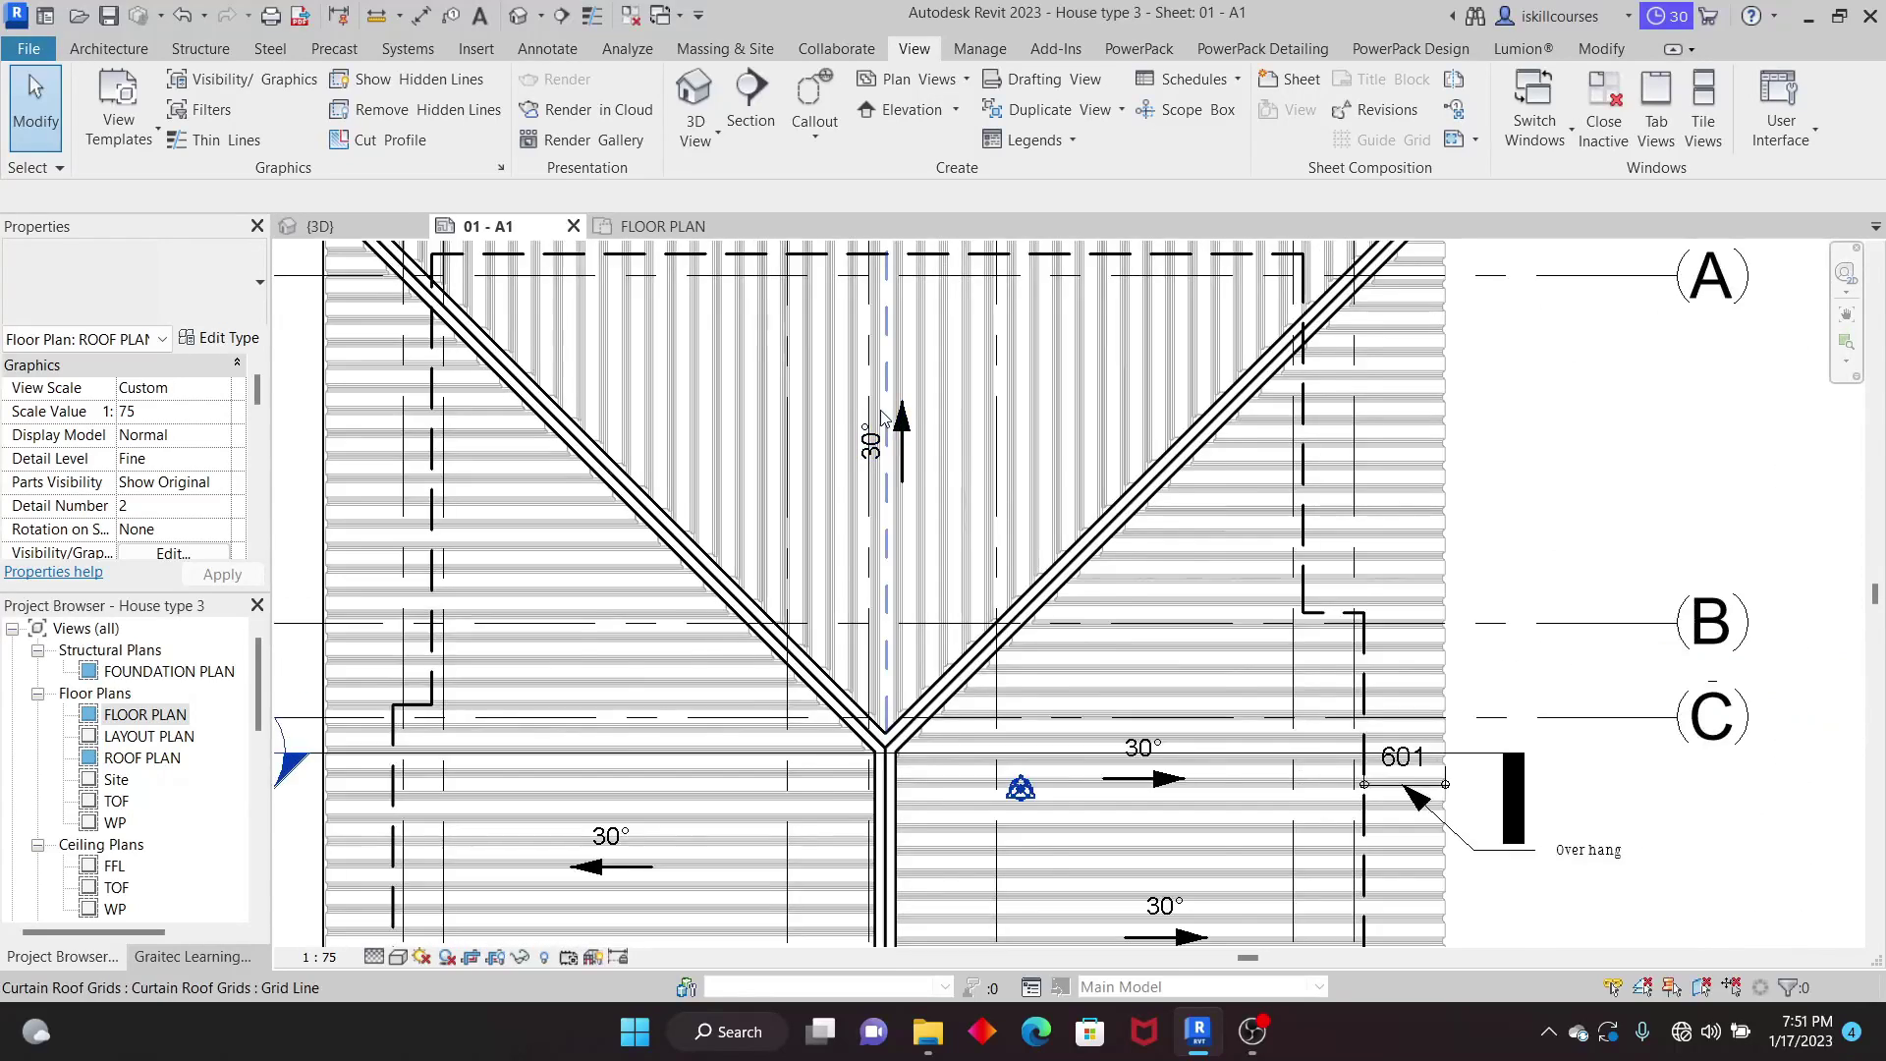
pyautogui.scroll(1, 881, 418)
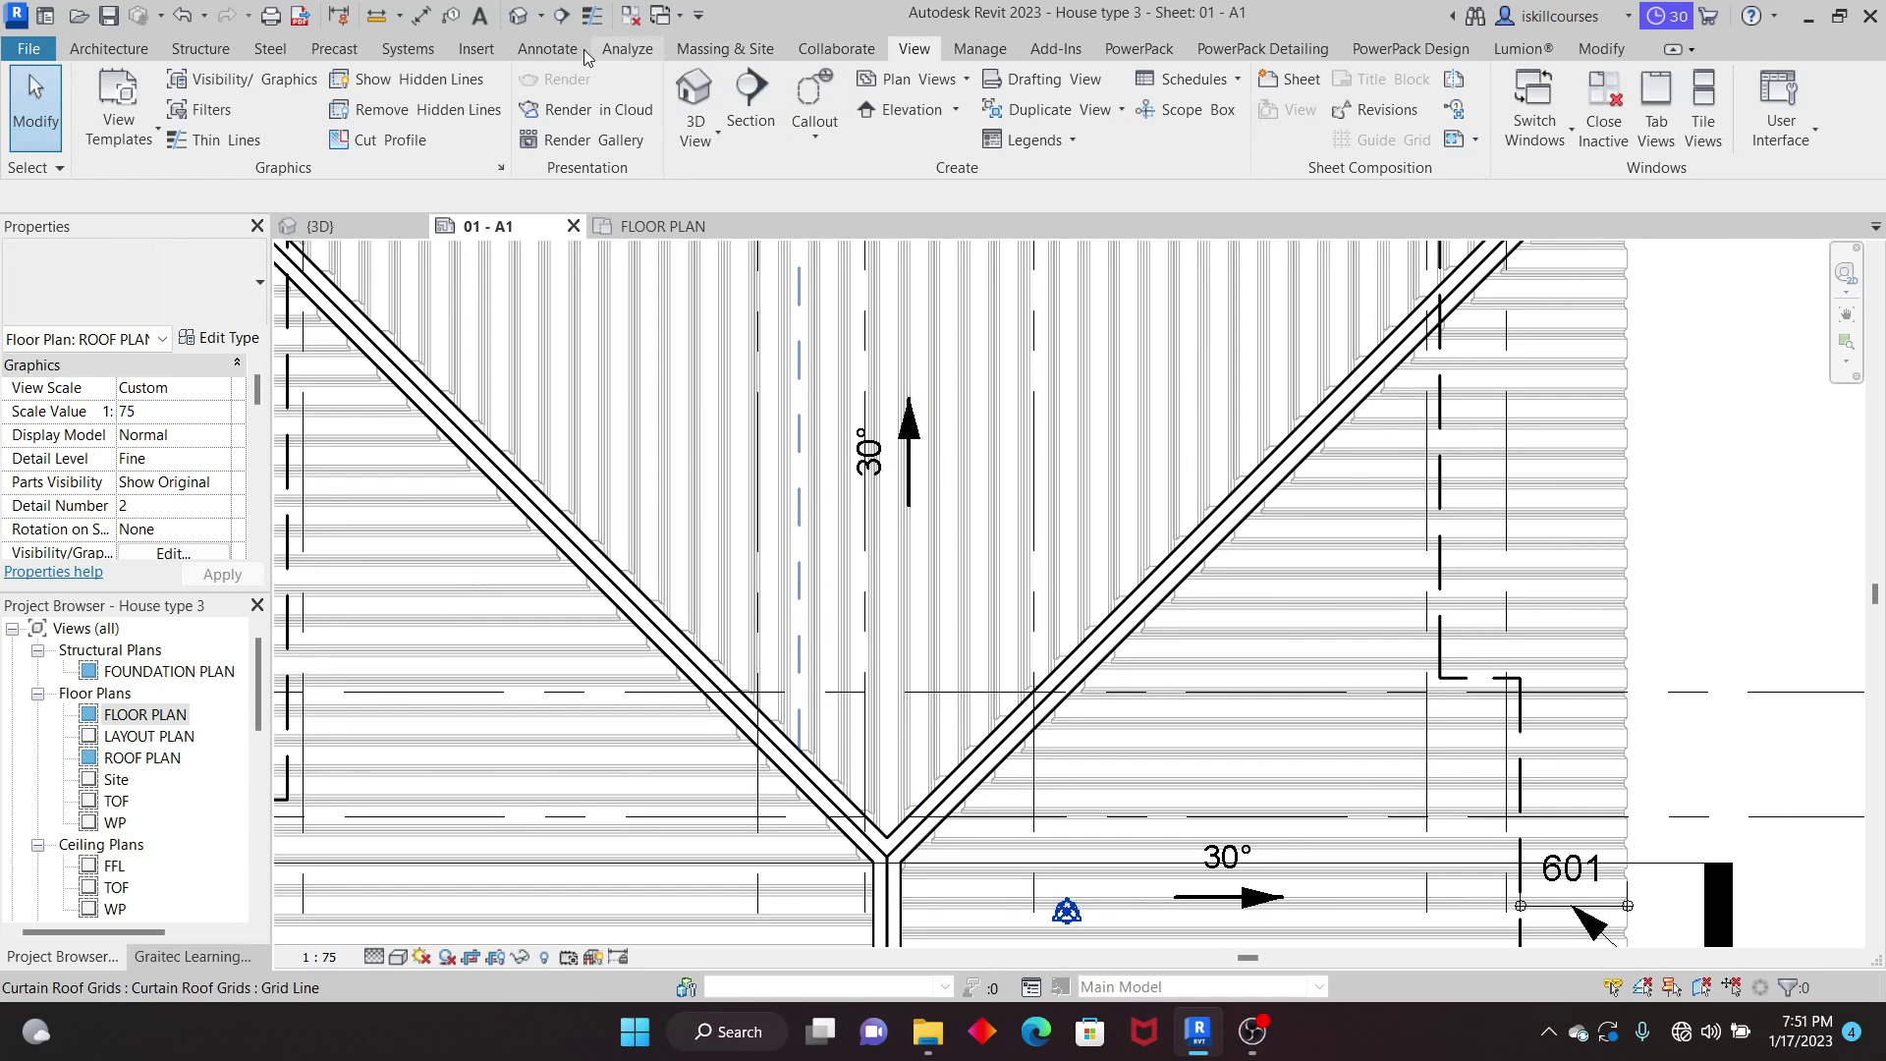
# Step: Try the Spot Slope annotation on several roof faces of the active roof plan
pyautogui.click(547, 49)
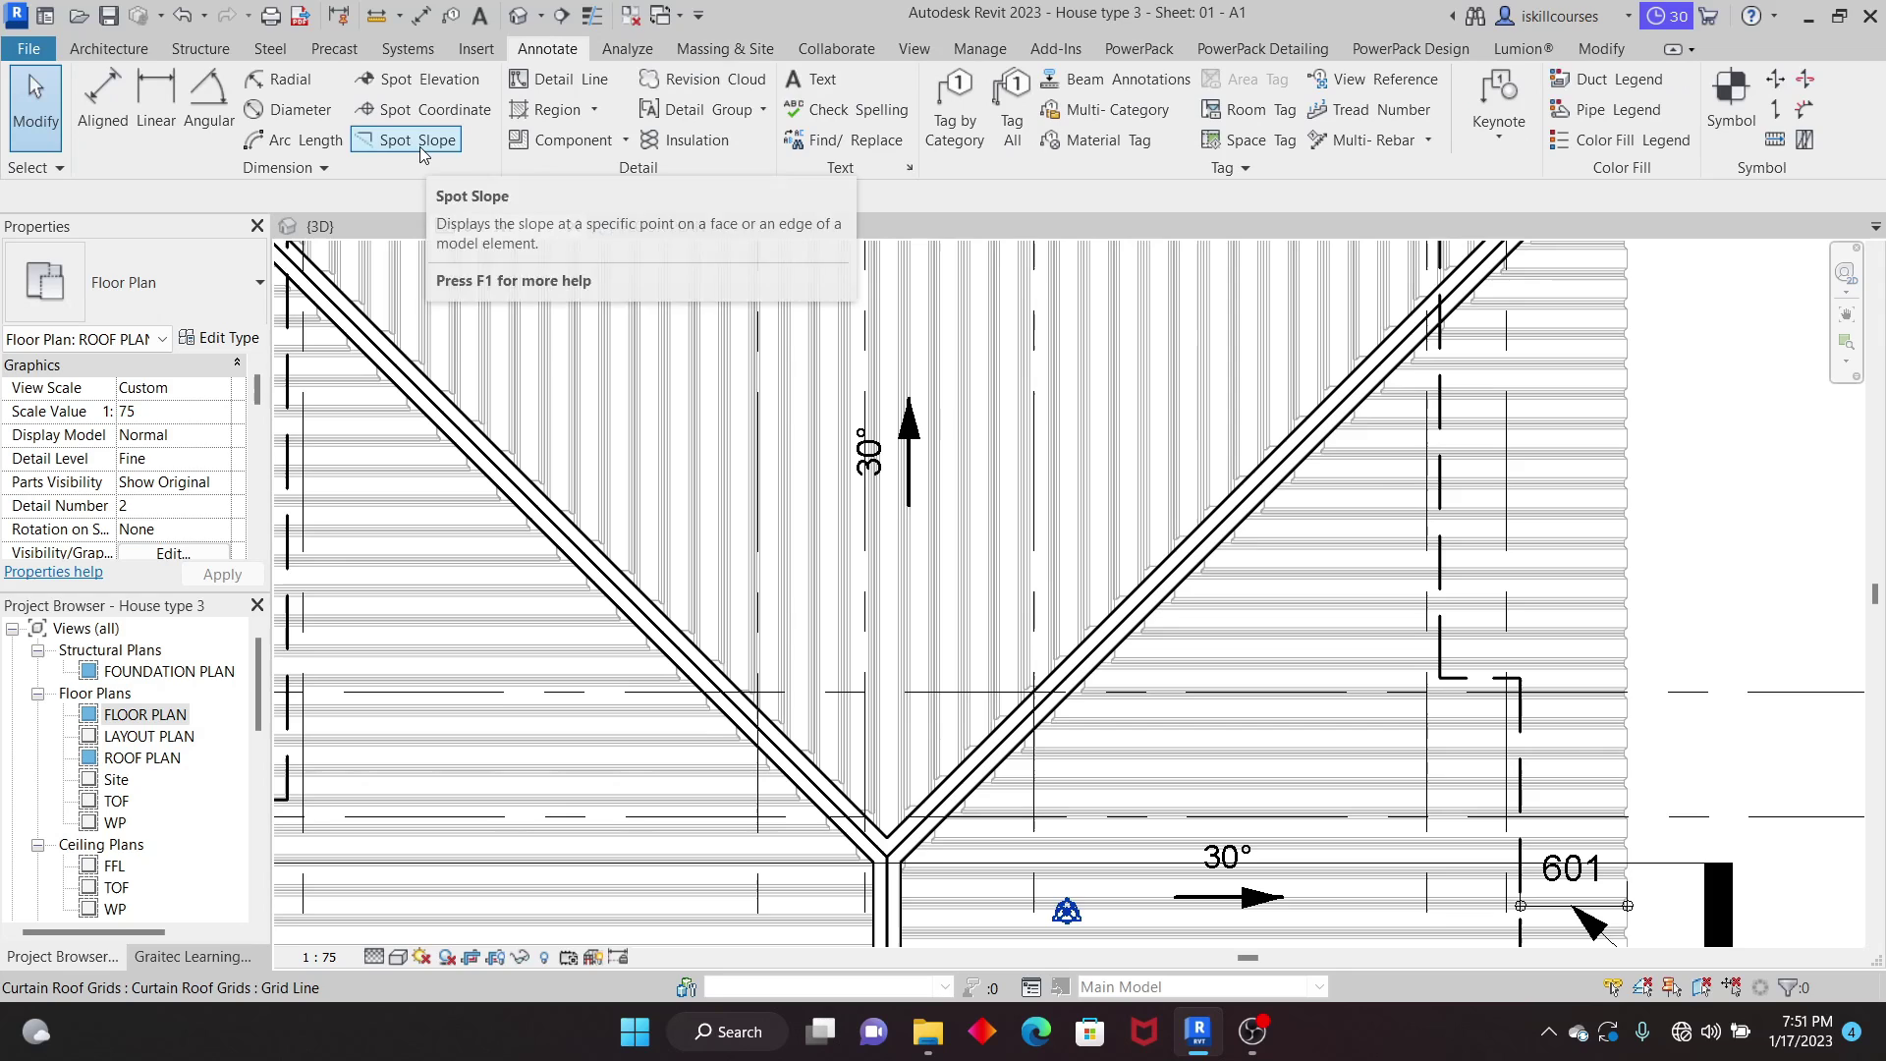
pyautogui.scroll(-5, 905, 452)
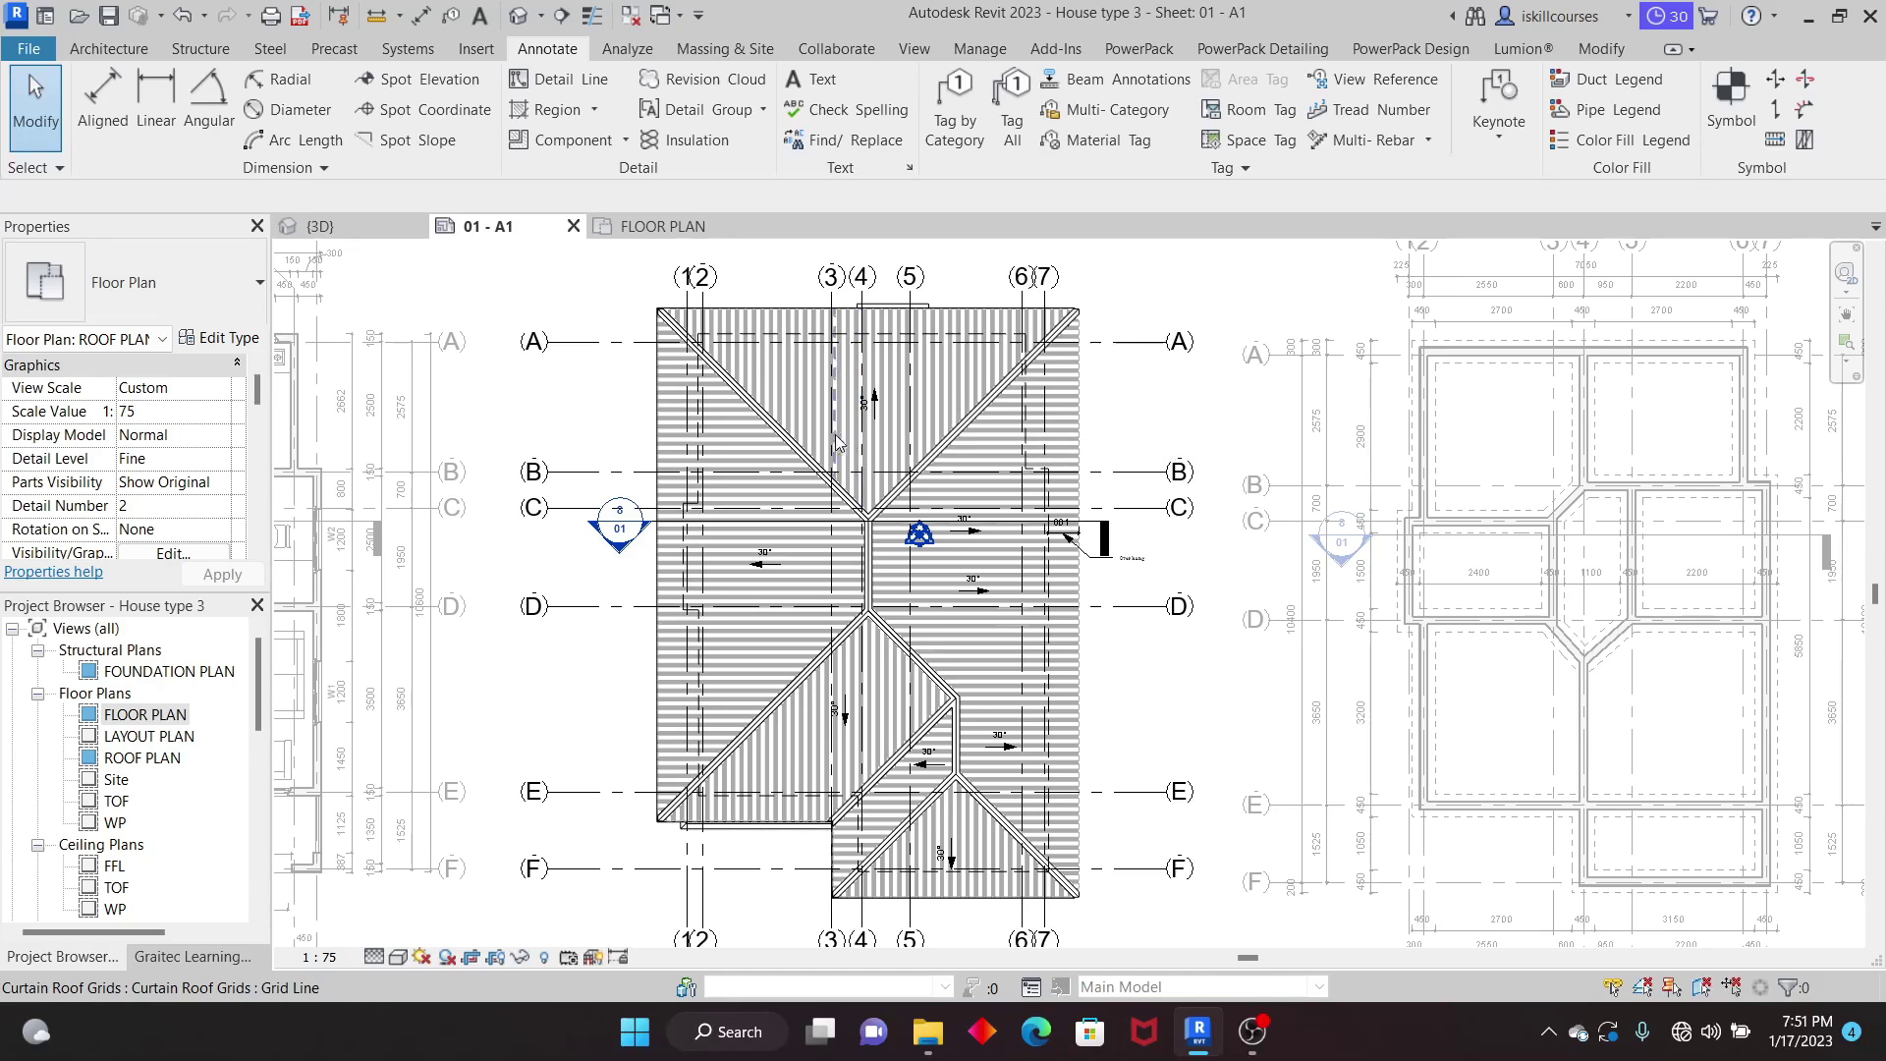
pyautogui.click(403, 139)
pyautogui.scroll(2, 951, 616)
pyautogui.scroll(3, 951, 616)
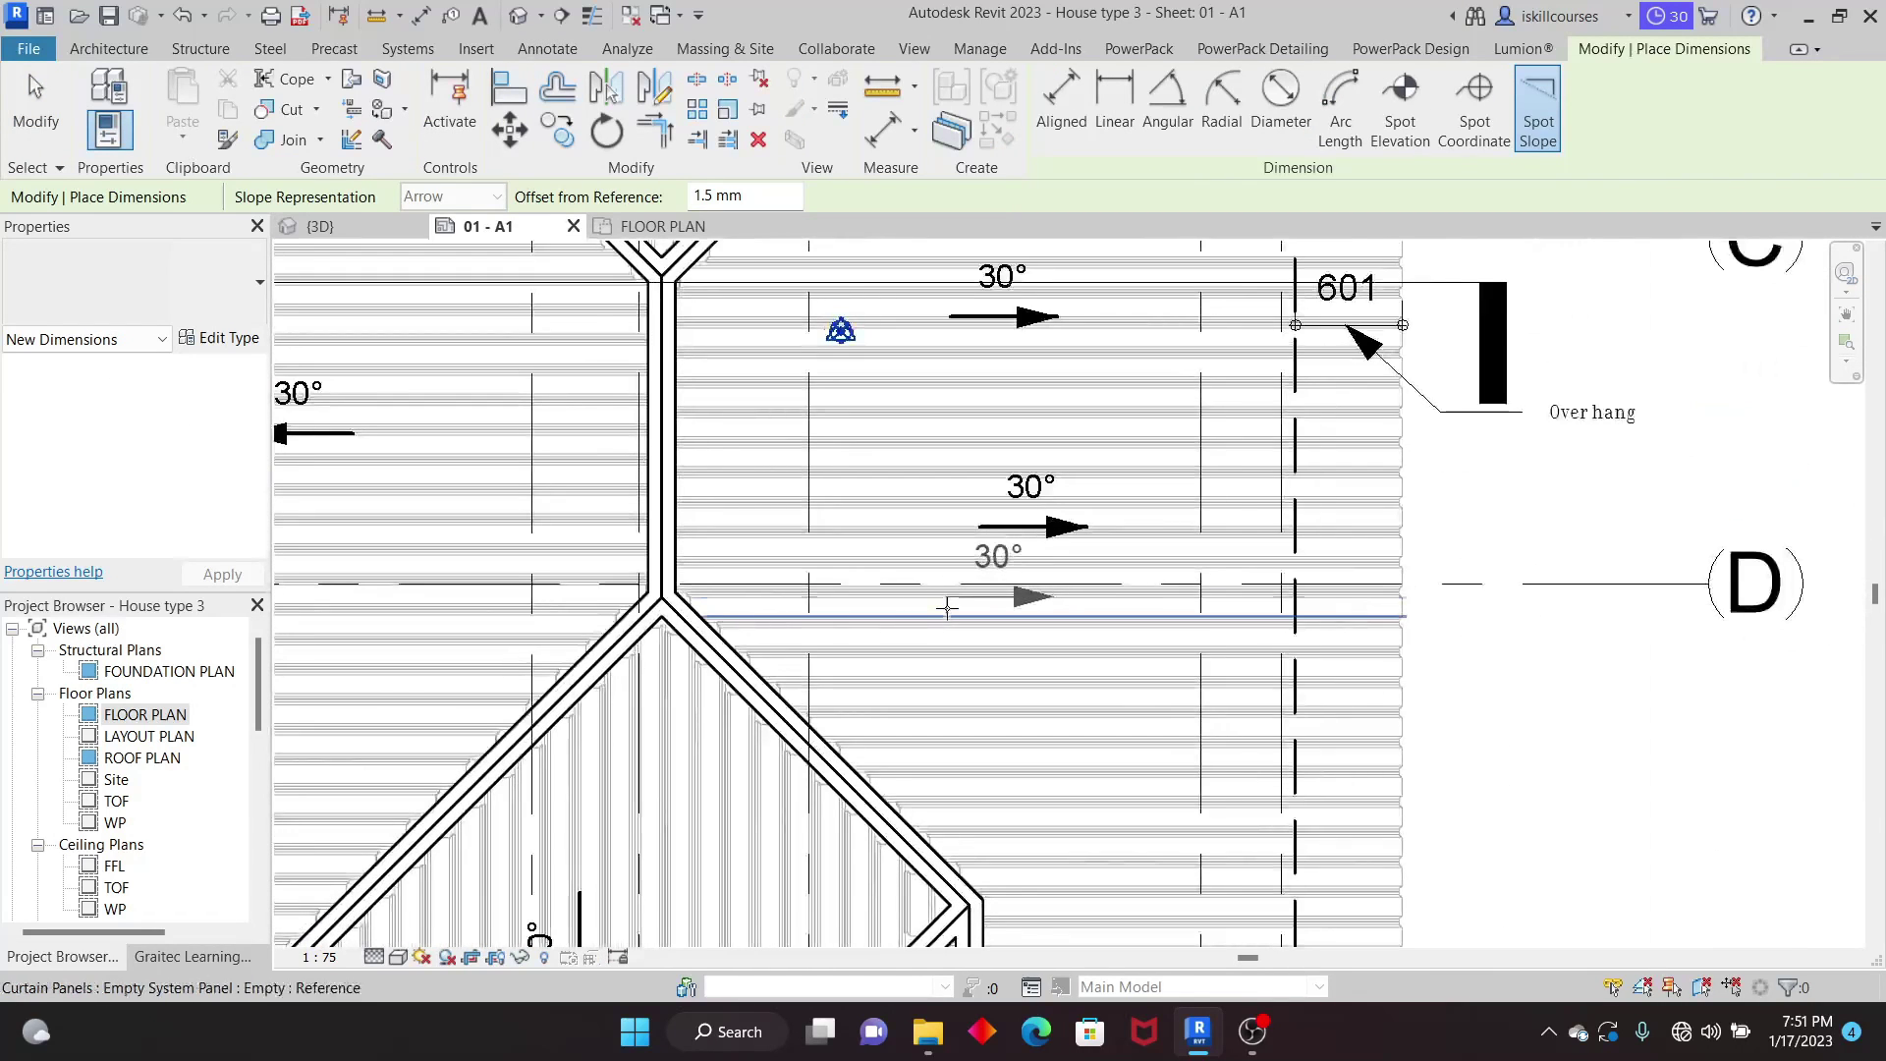
pyautogui.scroll(-3, 979, 624)
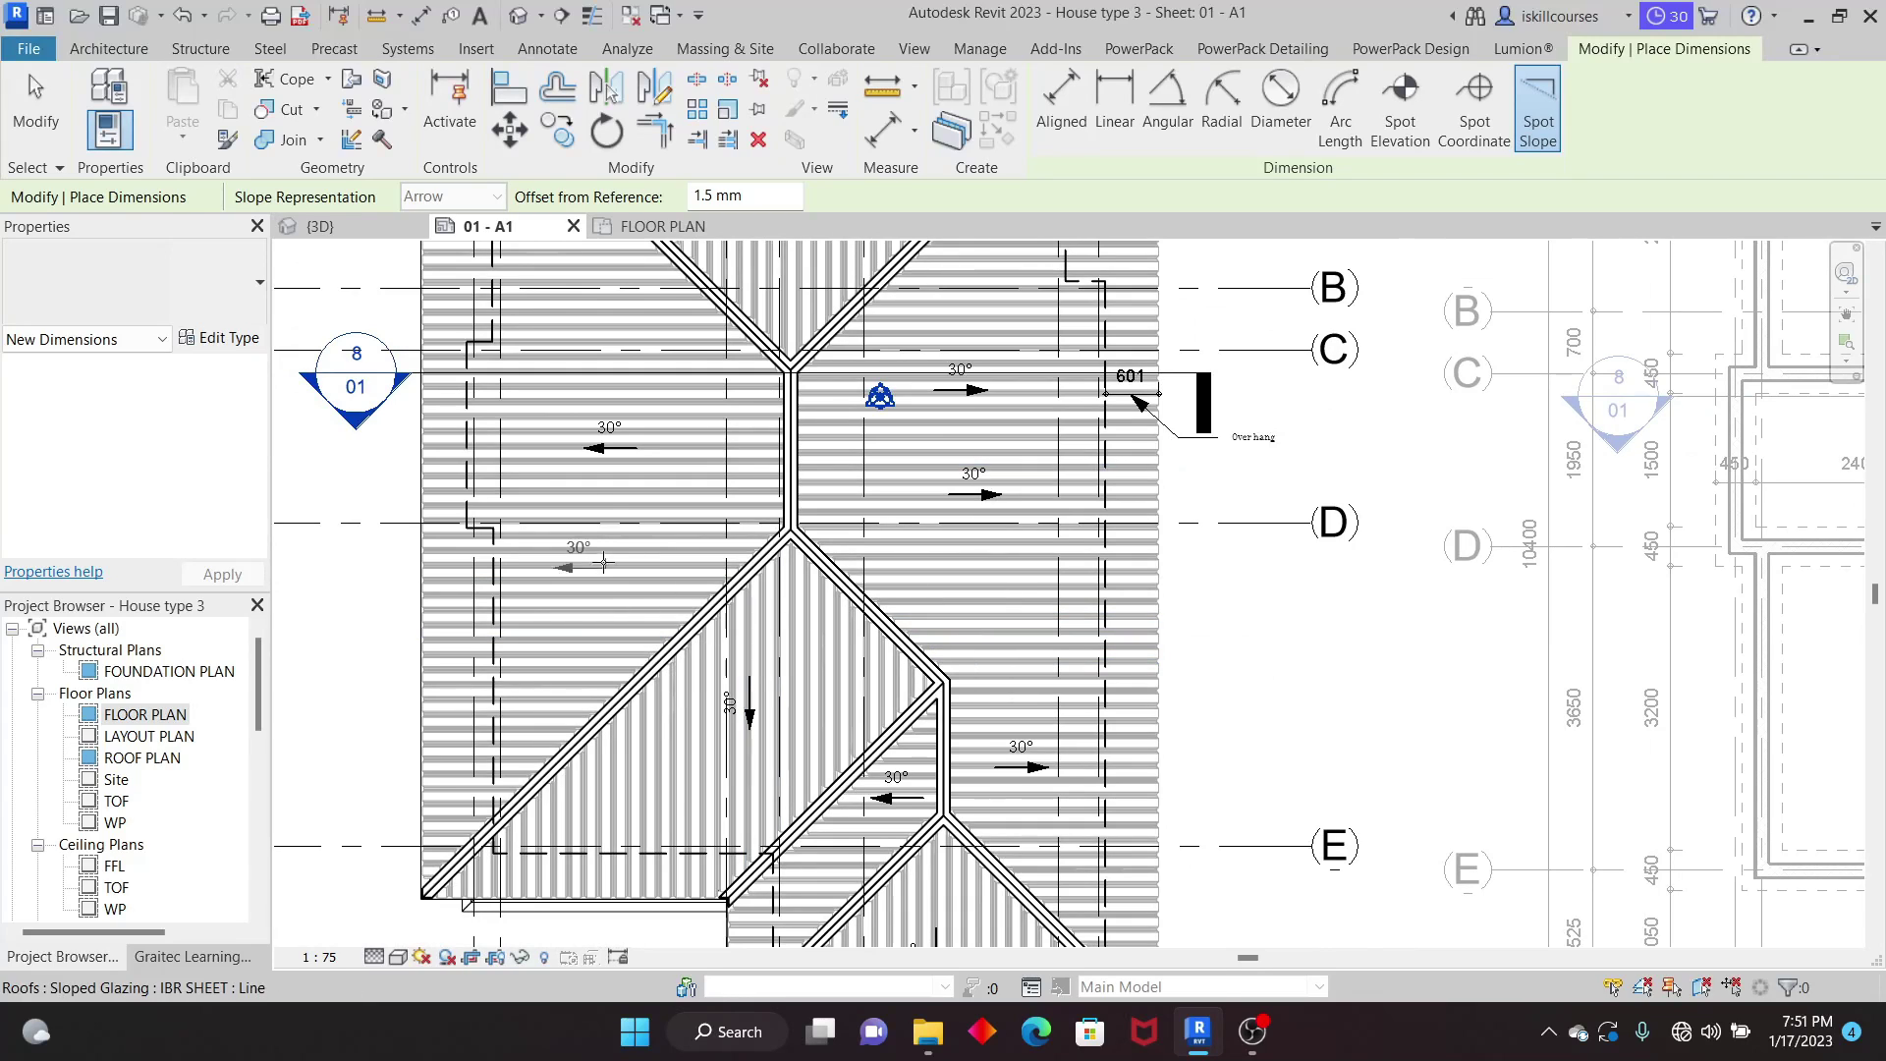
pyautogui.scroll(-2, 868, 523)
pyautogui.scroll(-2, 896, 579)
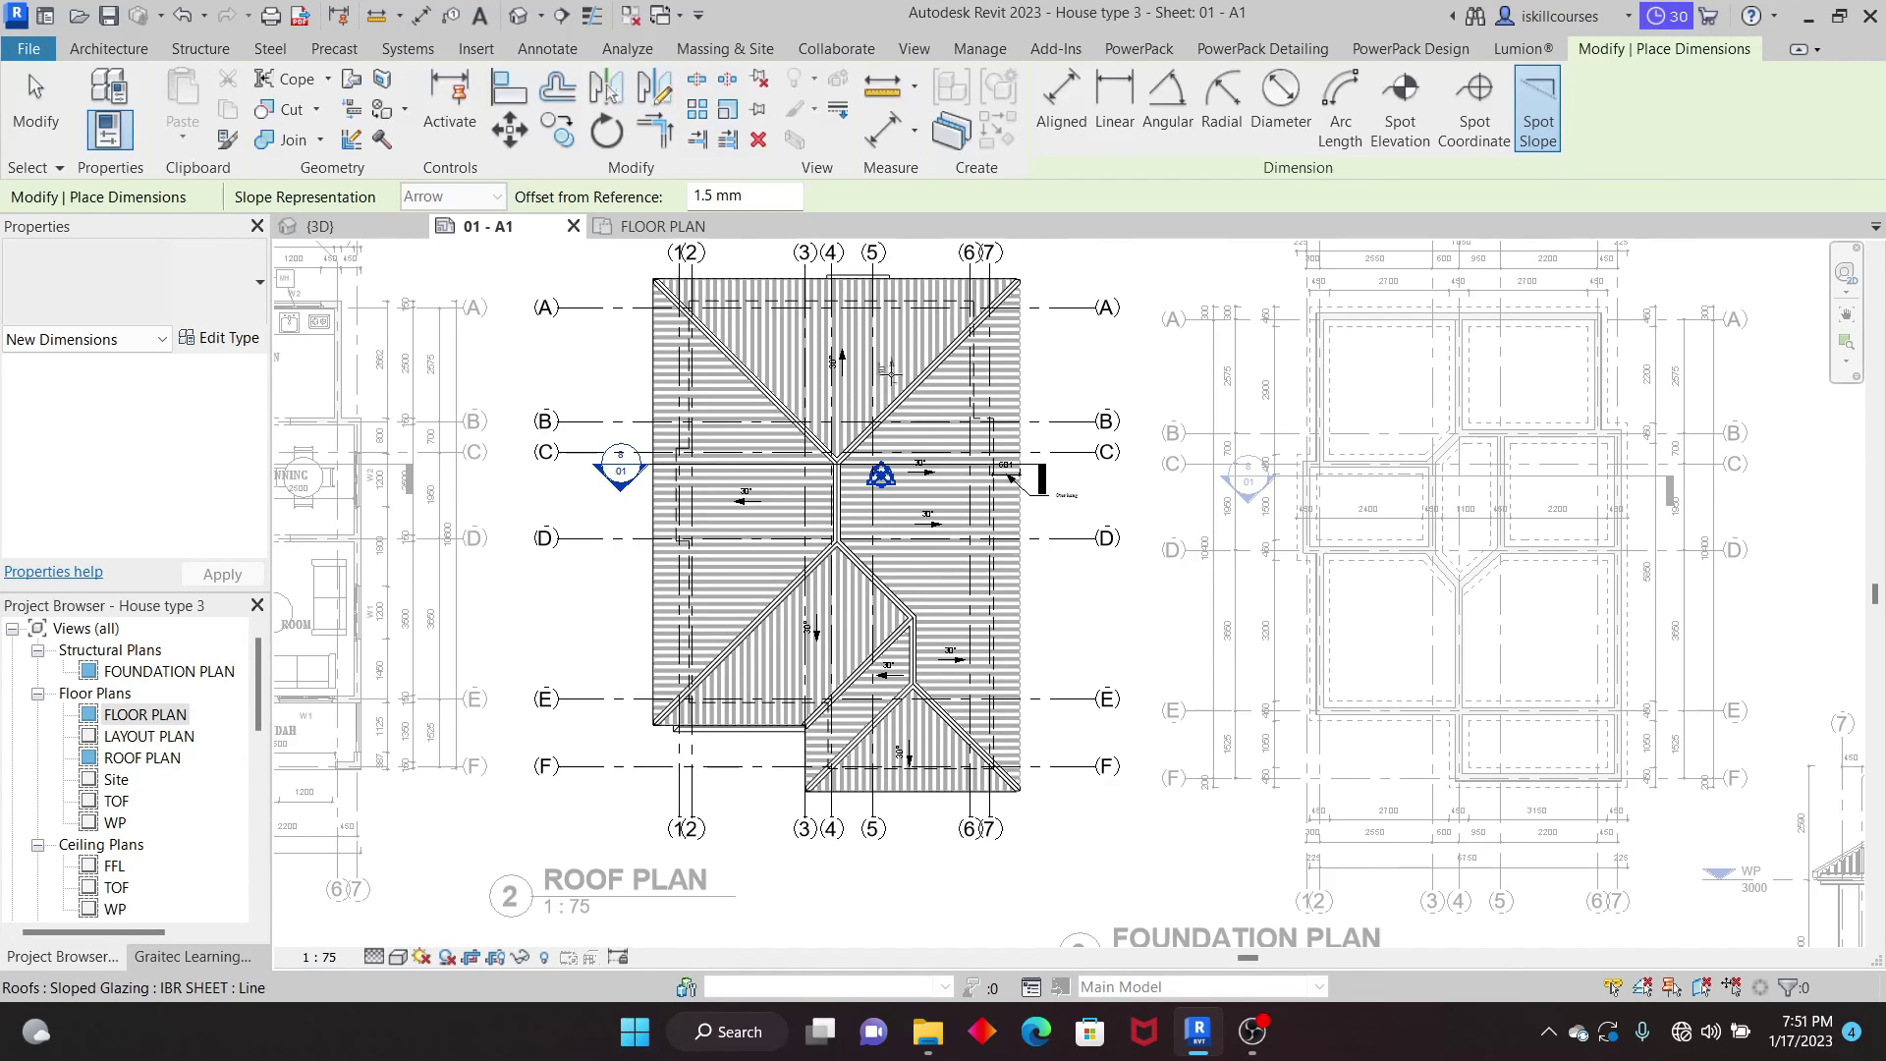
pyautogui.scroll(4, 983, 412)
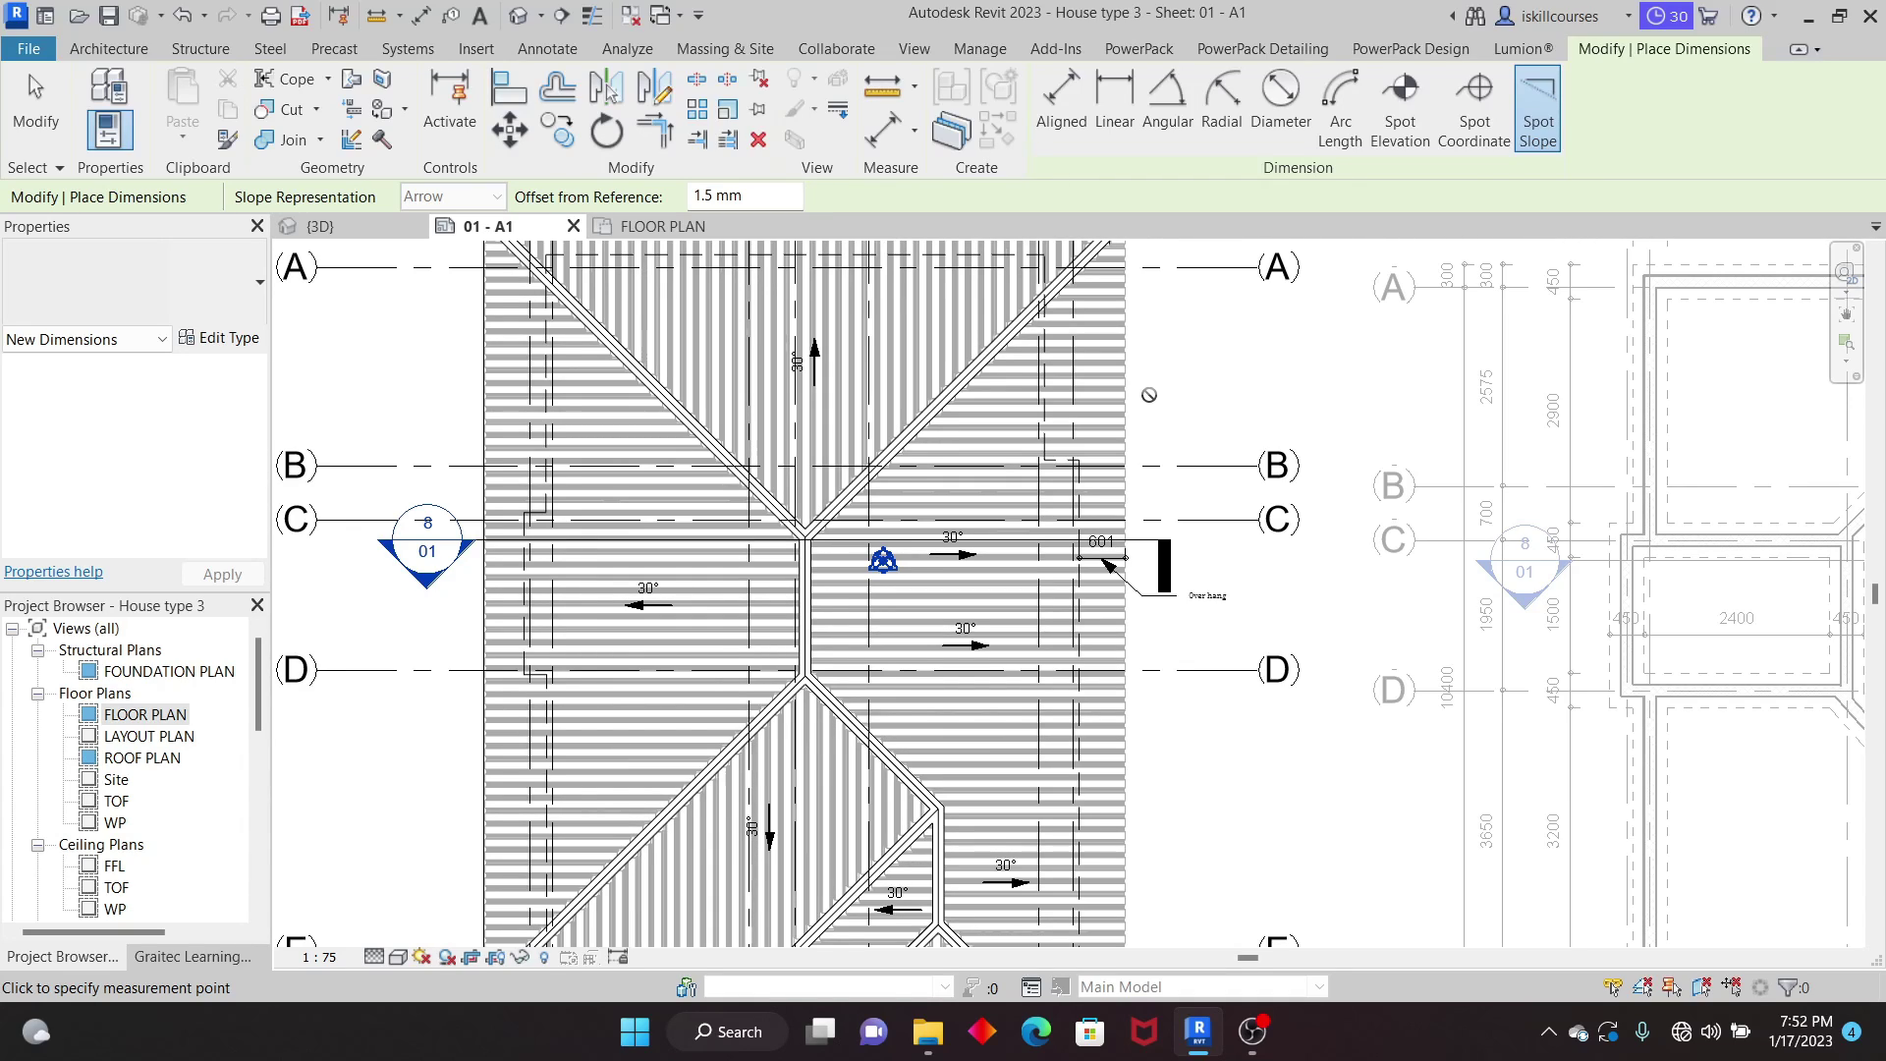
pyautogui.press('Escape')
# Step: Examine the dashed detail lines that trace the outline beneath the roof in the roof plan
pyautogui.scroll(-4, 1015, 497)
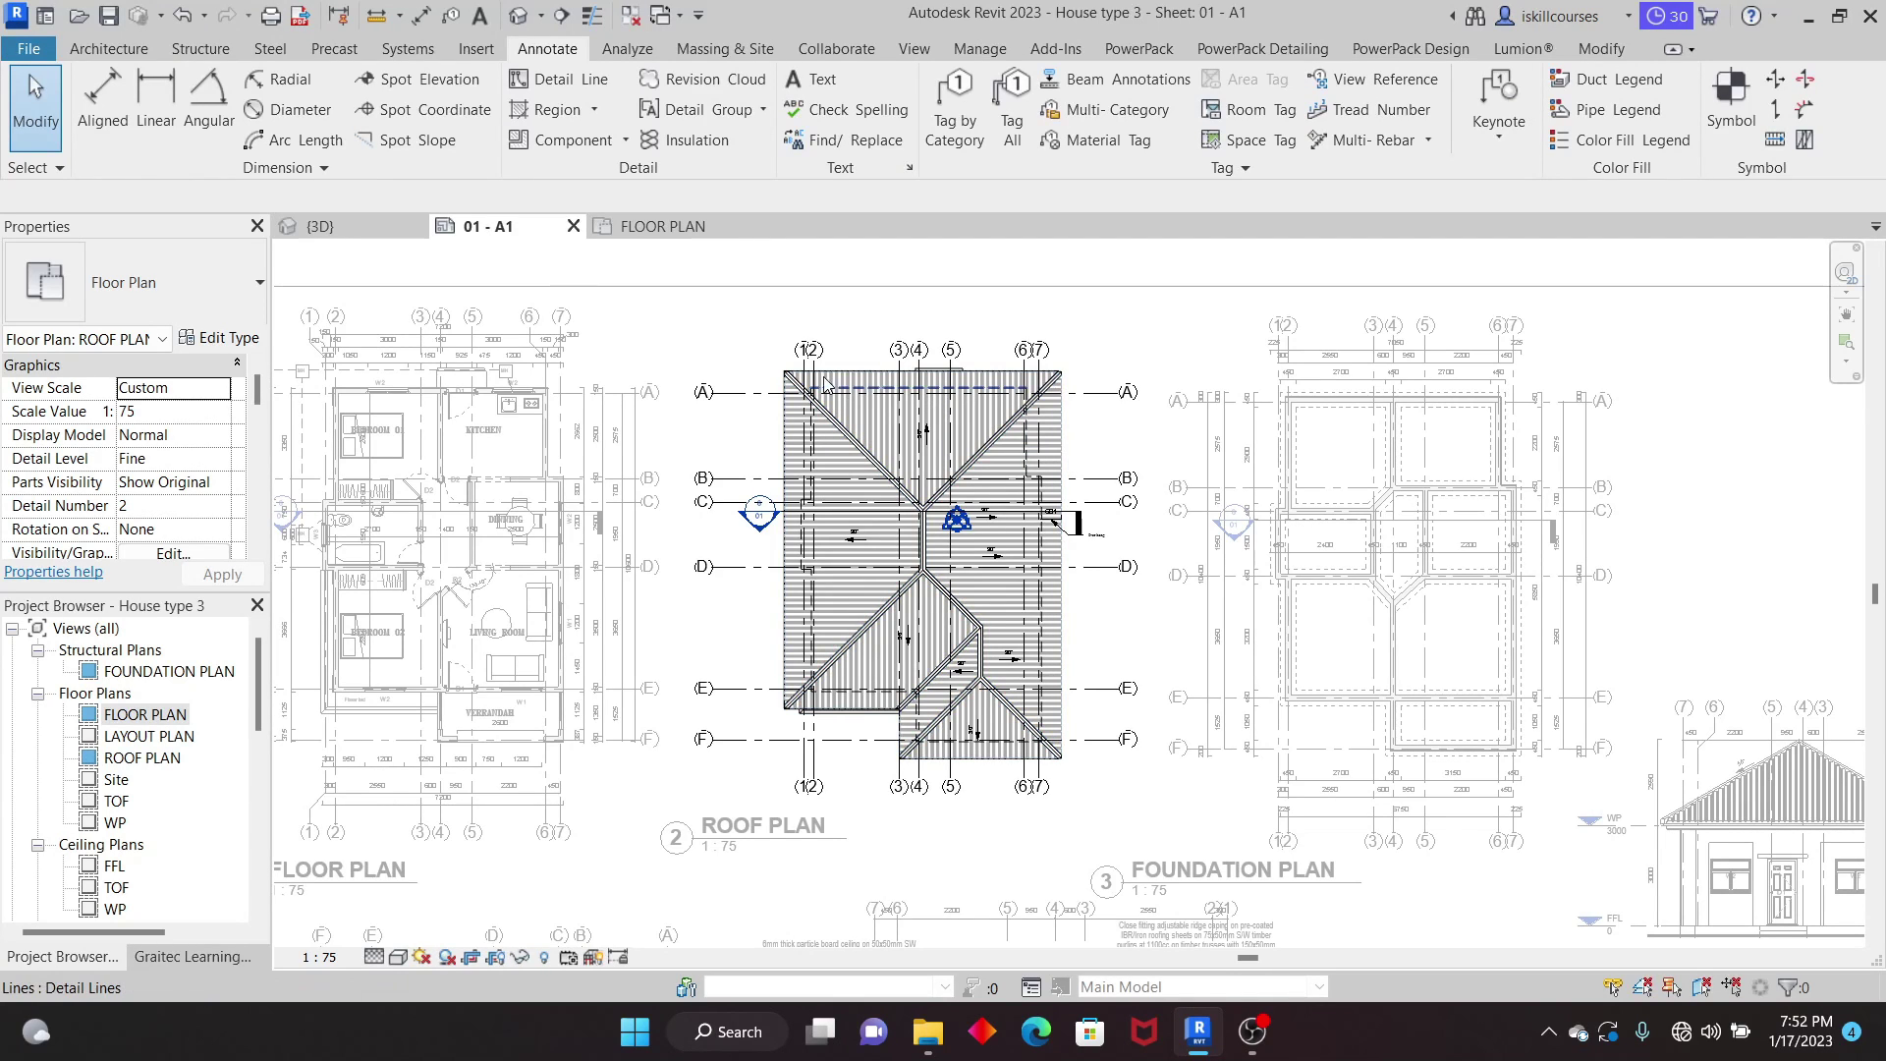
pyautogui.scroll(5, 820, 379)
pyautogui.scroll(1, 830, 398)
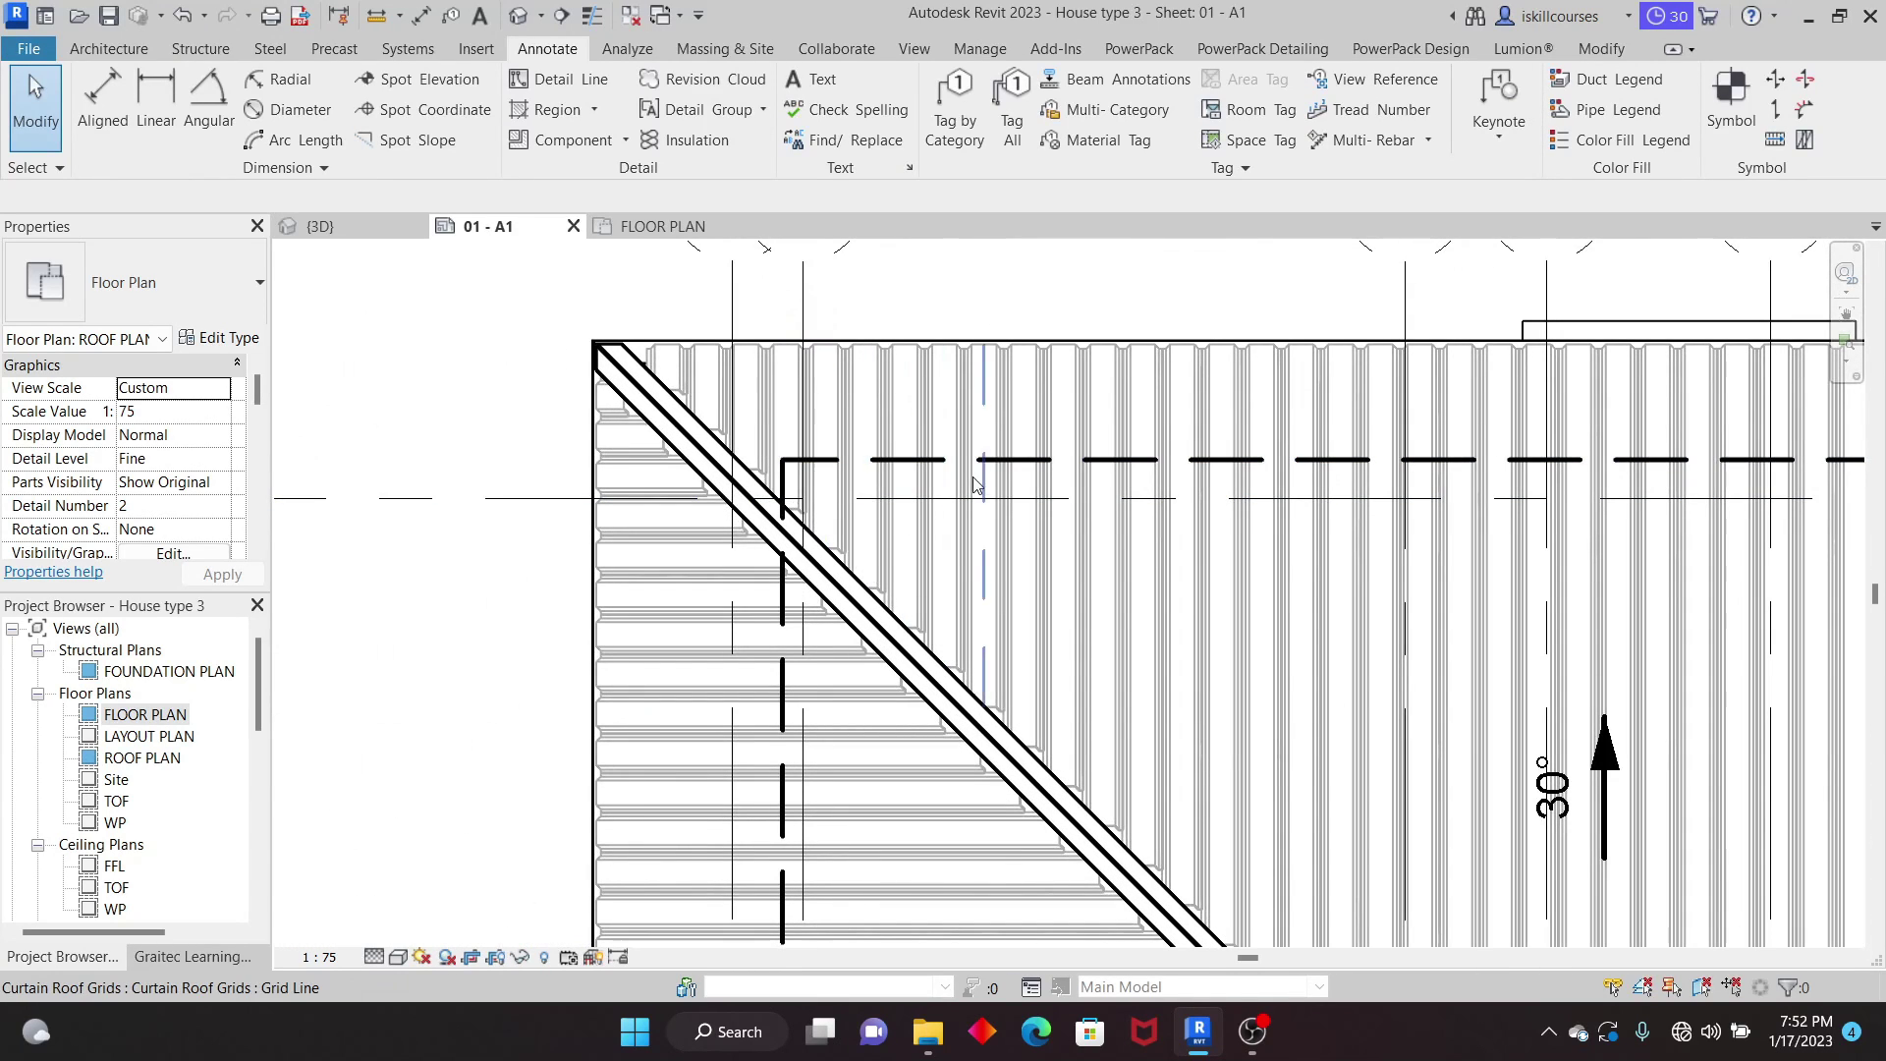
pyautogui.scroll(-4, 829, 422)
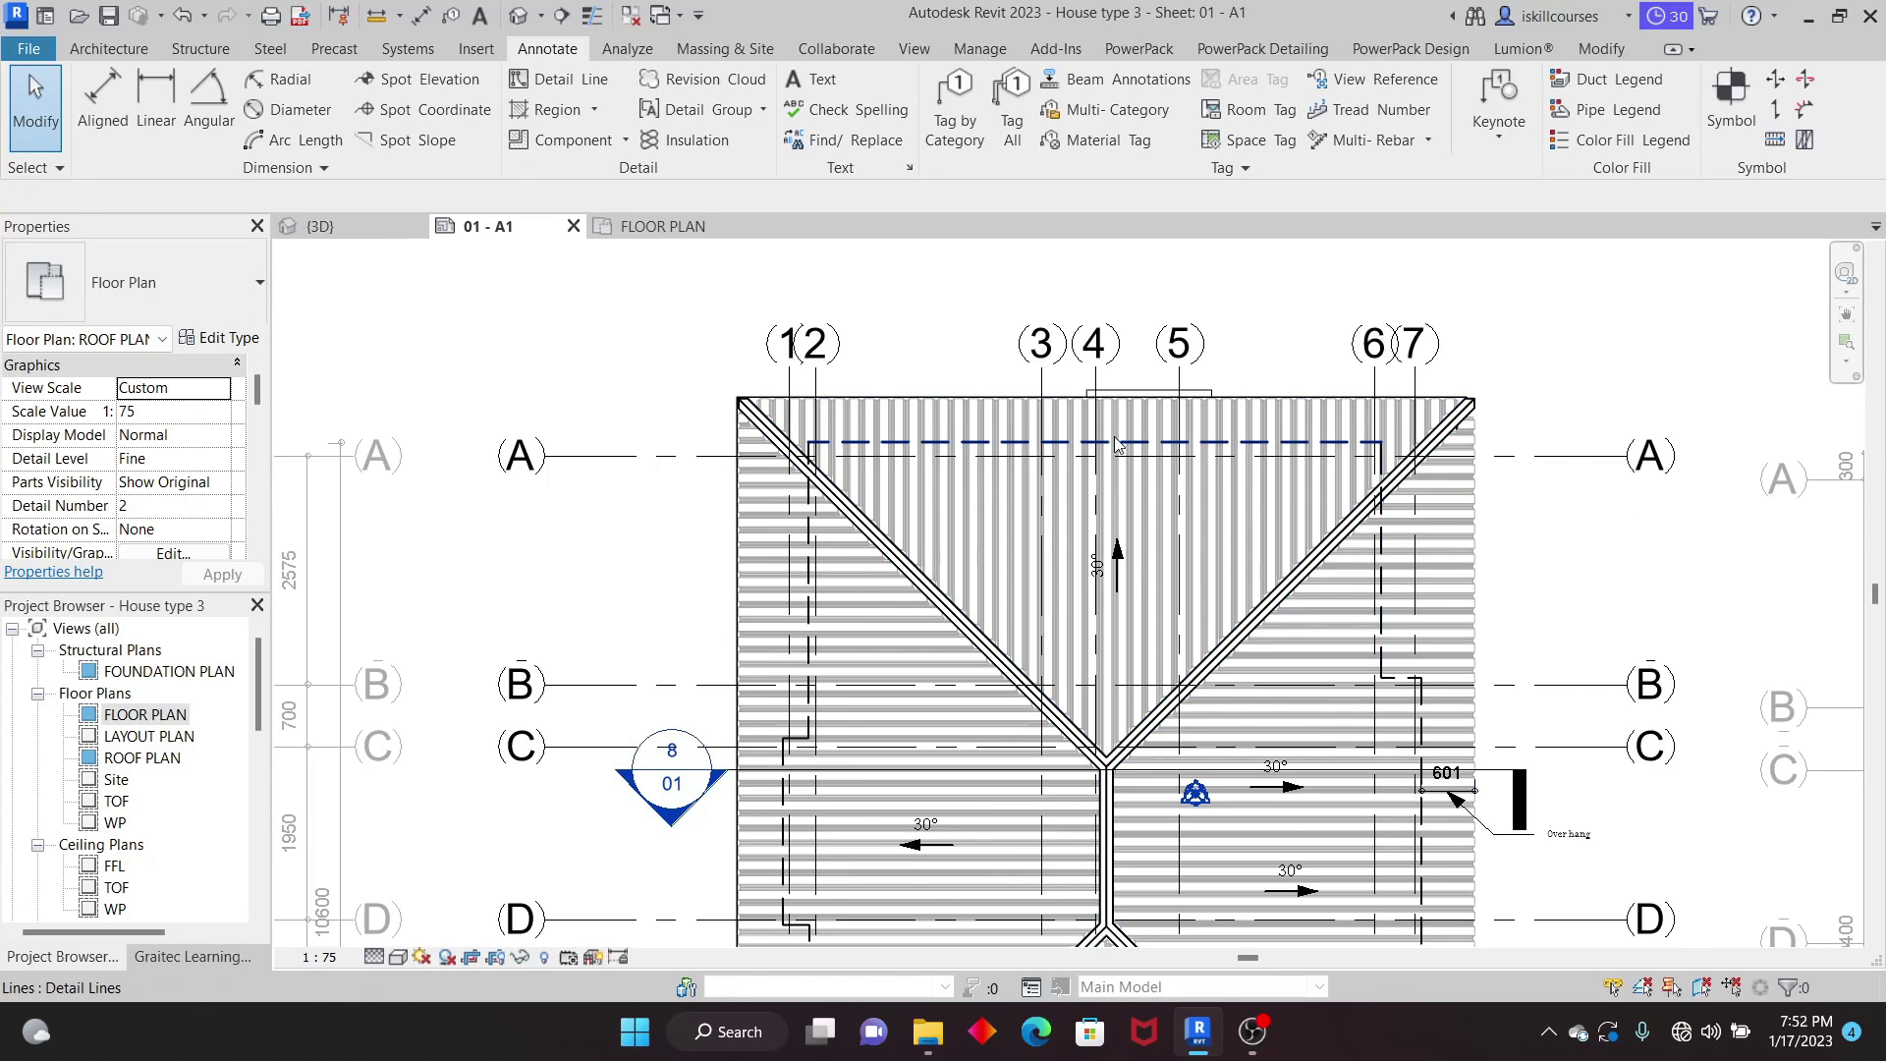
pyautogui.scroll(-2, 1246, 575)
pyautogui.scroll(2, 1331, 620)
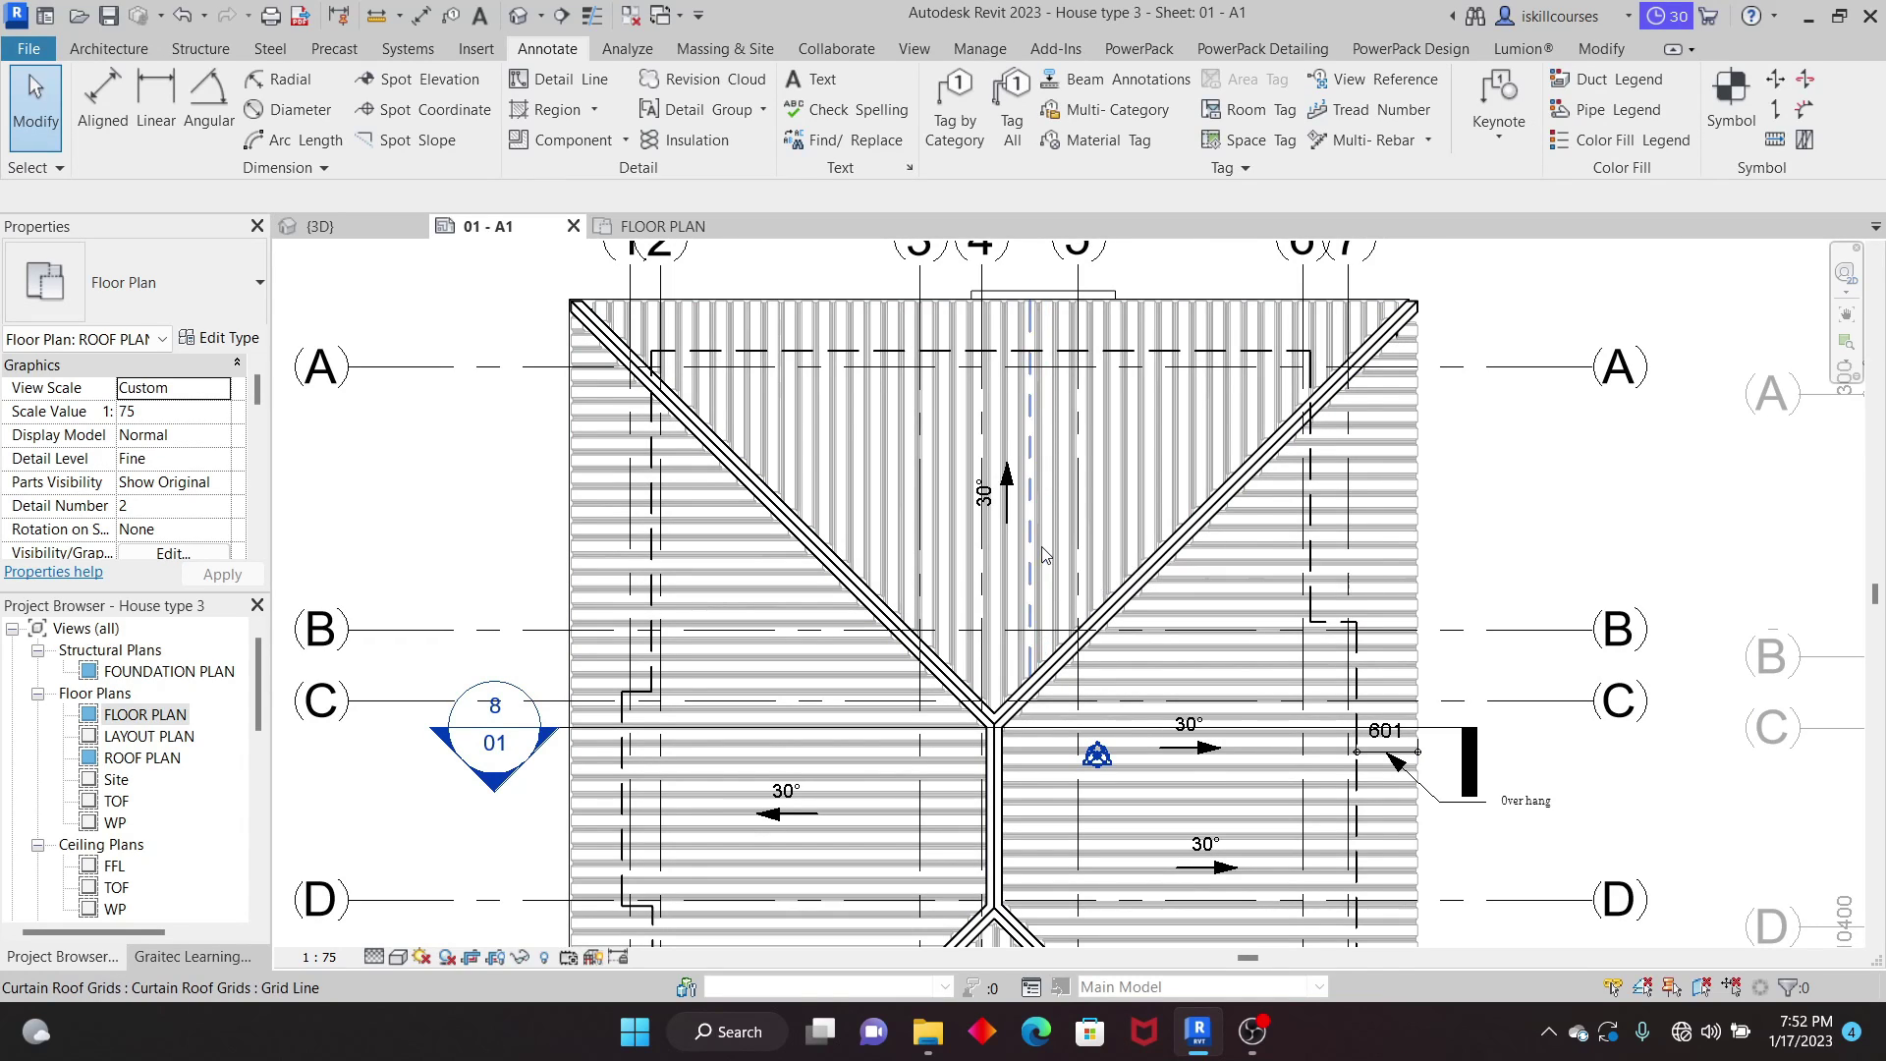
# Step: Check the line style of the dashed outline beneath the roof, clear the selection and leave the ROOF PLAN viewport
pyautogui.scroll(2, 692, 359)
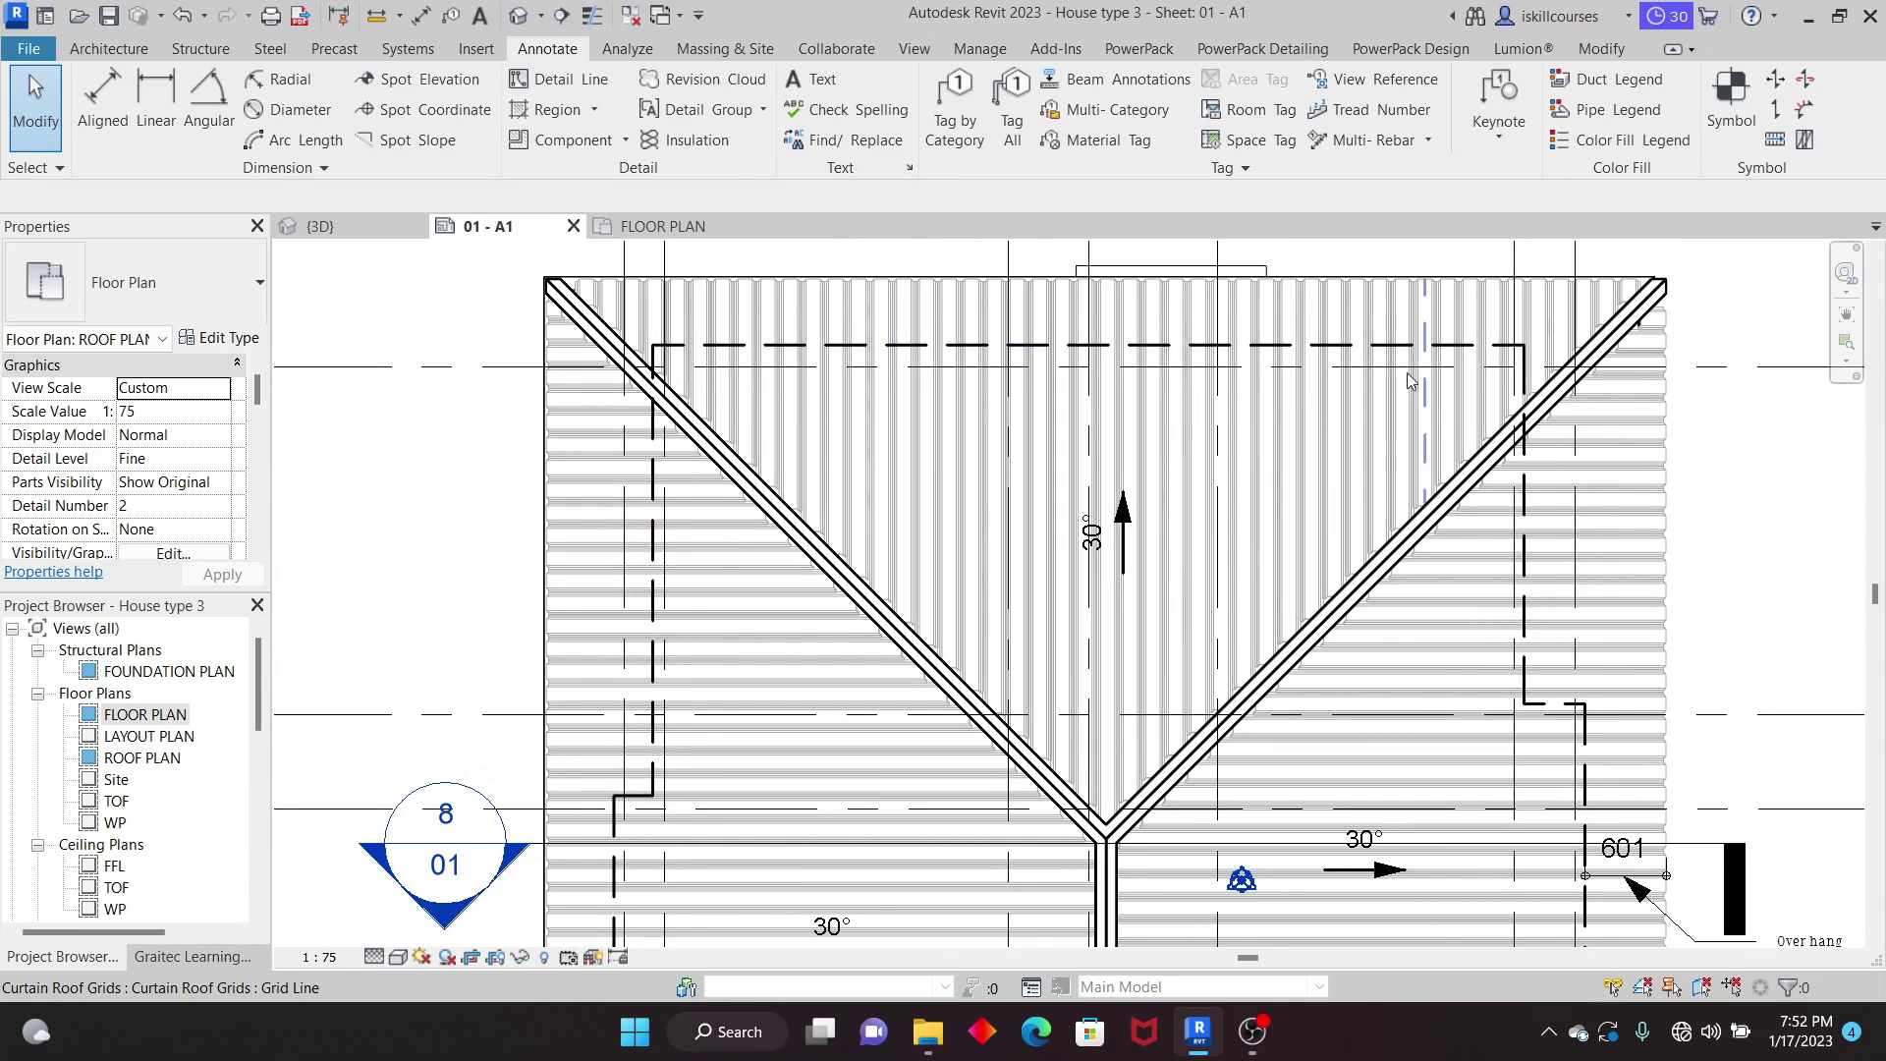
pyautogui.click(656, 545)
pyautogui.scroll(-5, 821, 523)
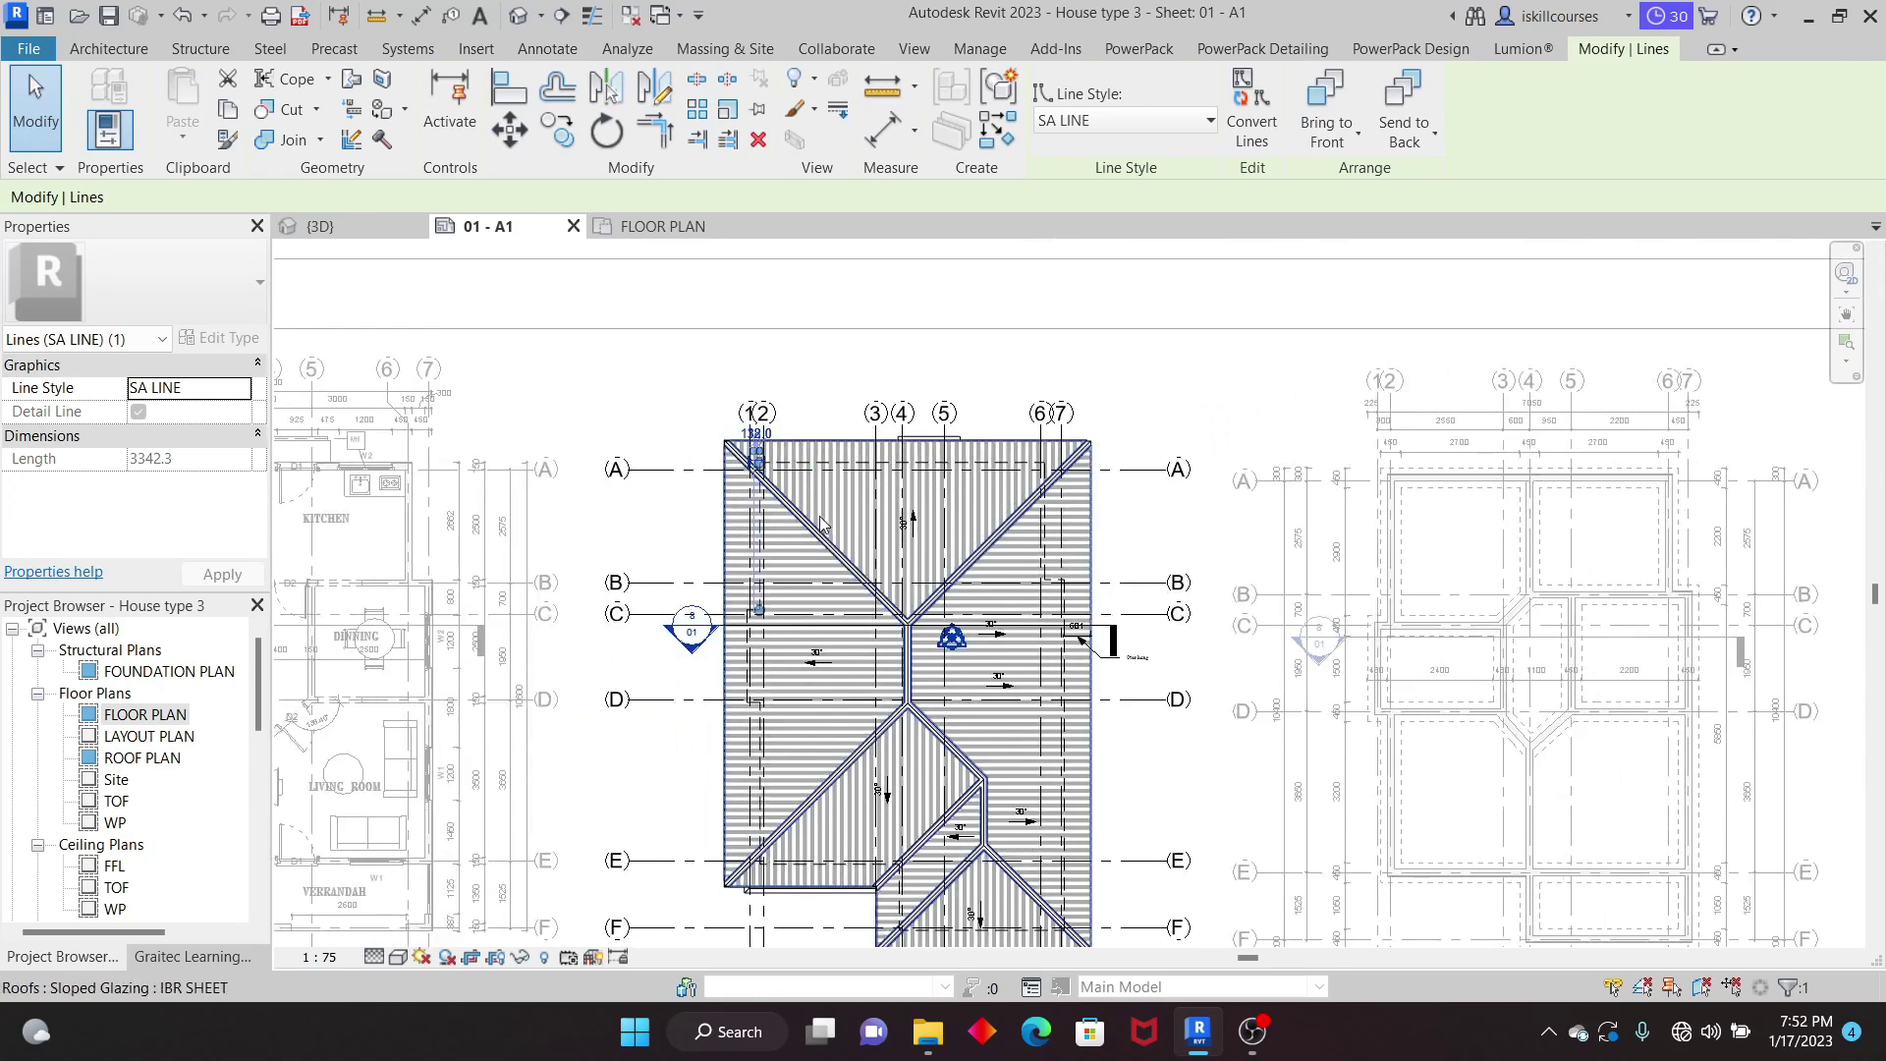
pyautogui.scroll(-3, 976, 505)
pyautogui.press('Escape')
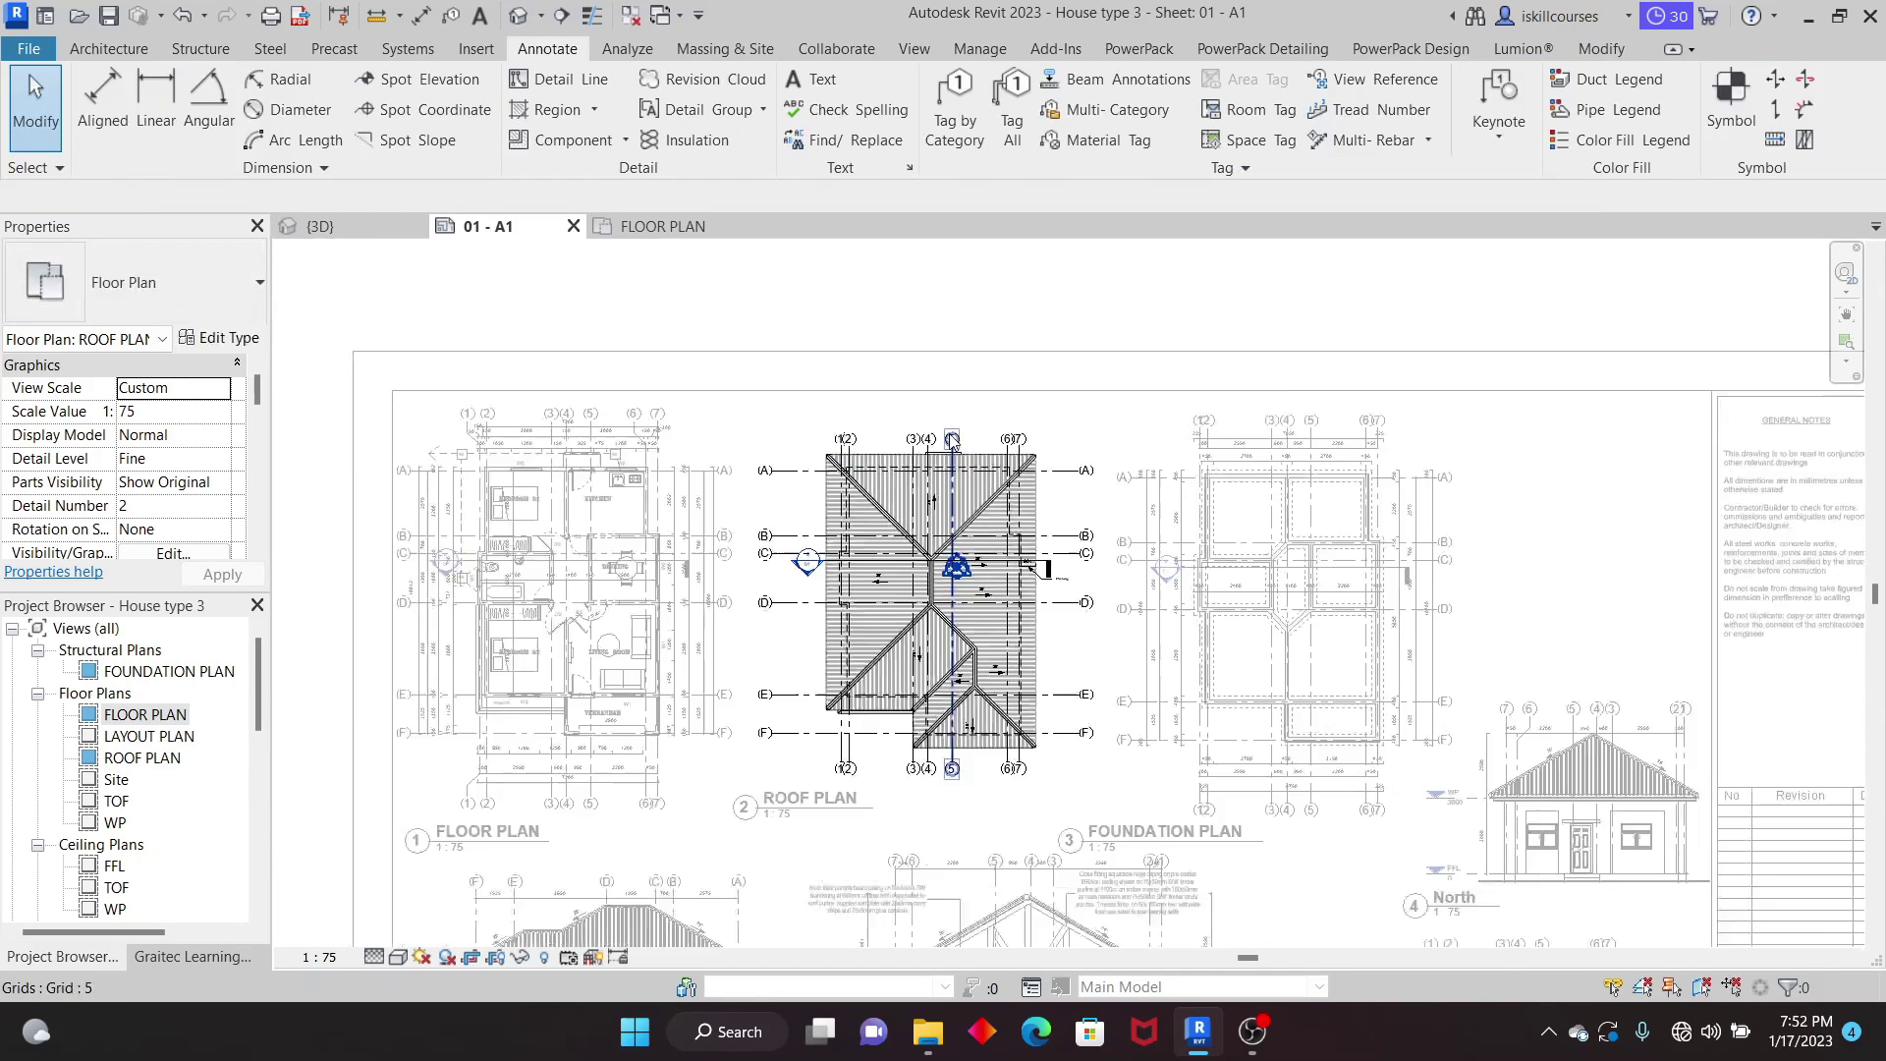
pyautogui.scroll(-4, 952, 441)
pyautogui.press('Escape')
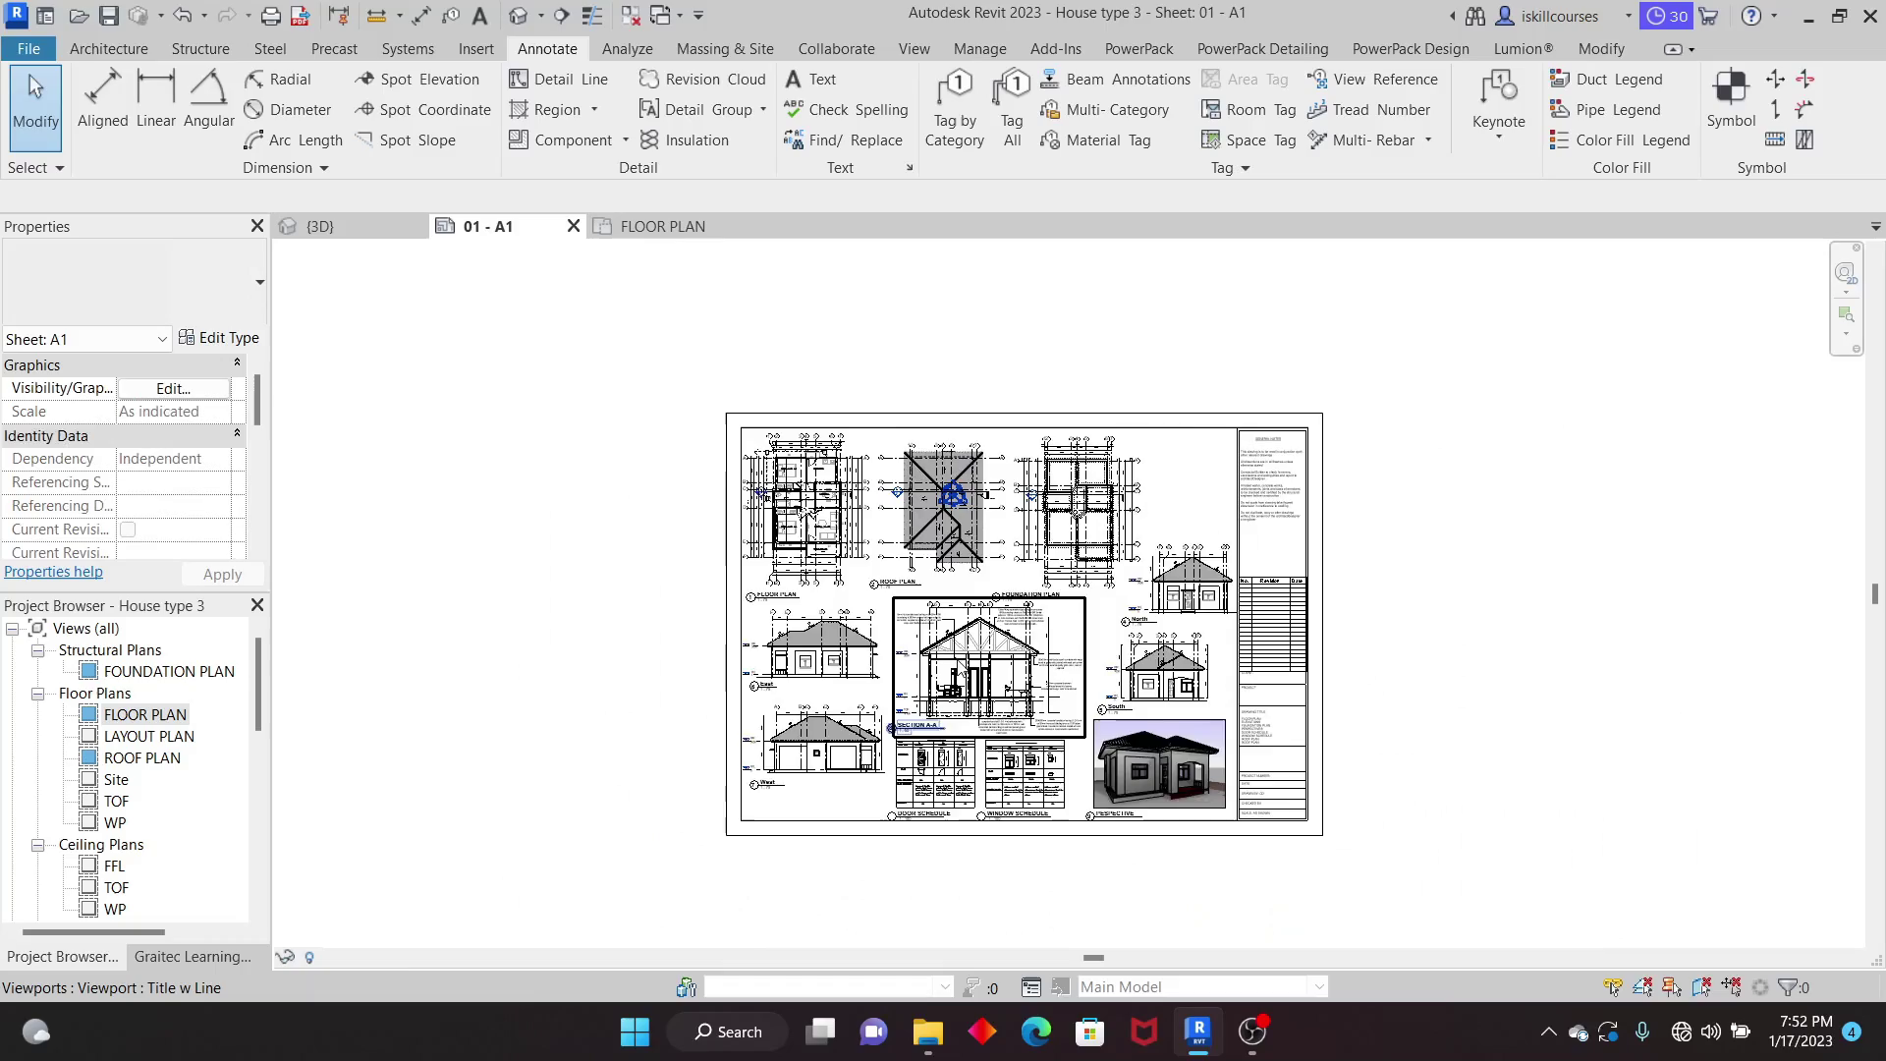
# Step: Activate the SECTION A-A viewport and bring its roof trusses into close view
pyautogui.scroll(8, 1079, 637)
pyautogui.scroll(3, 980, 392)
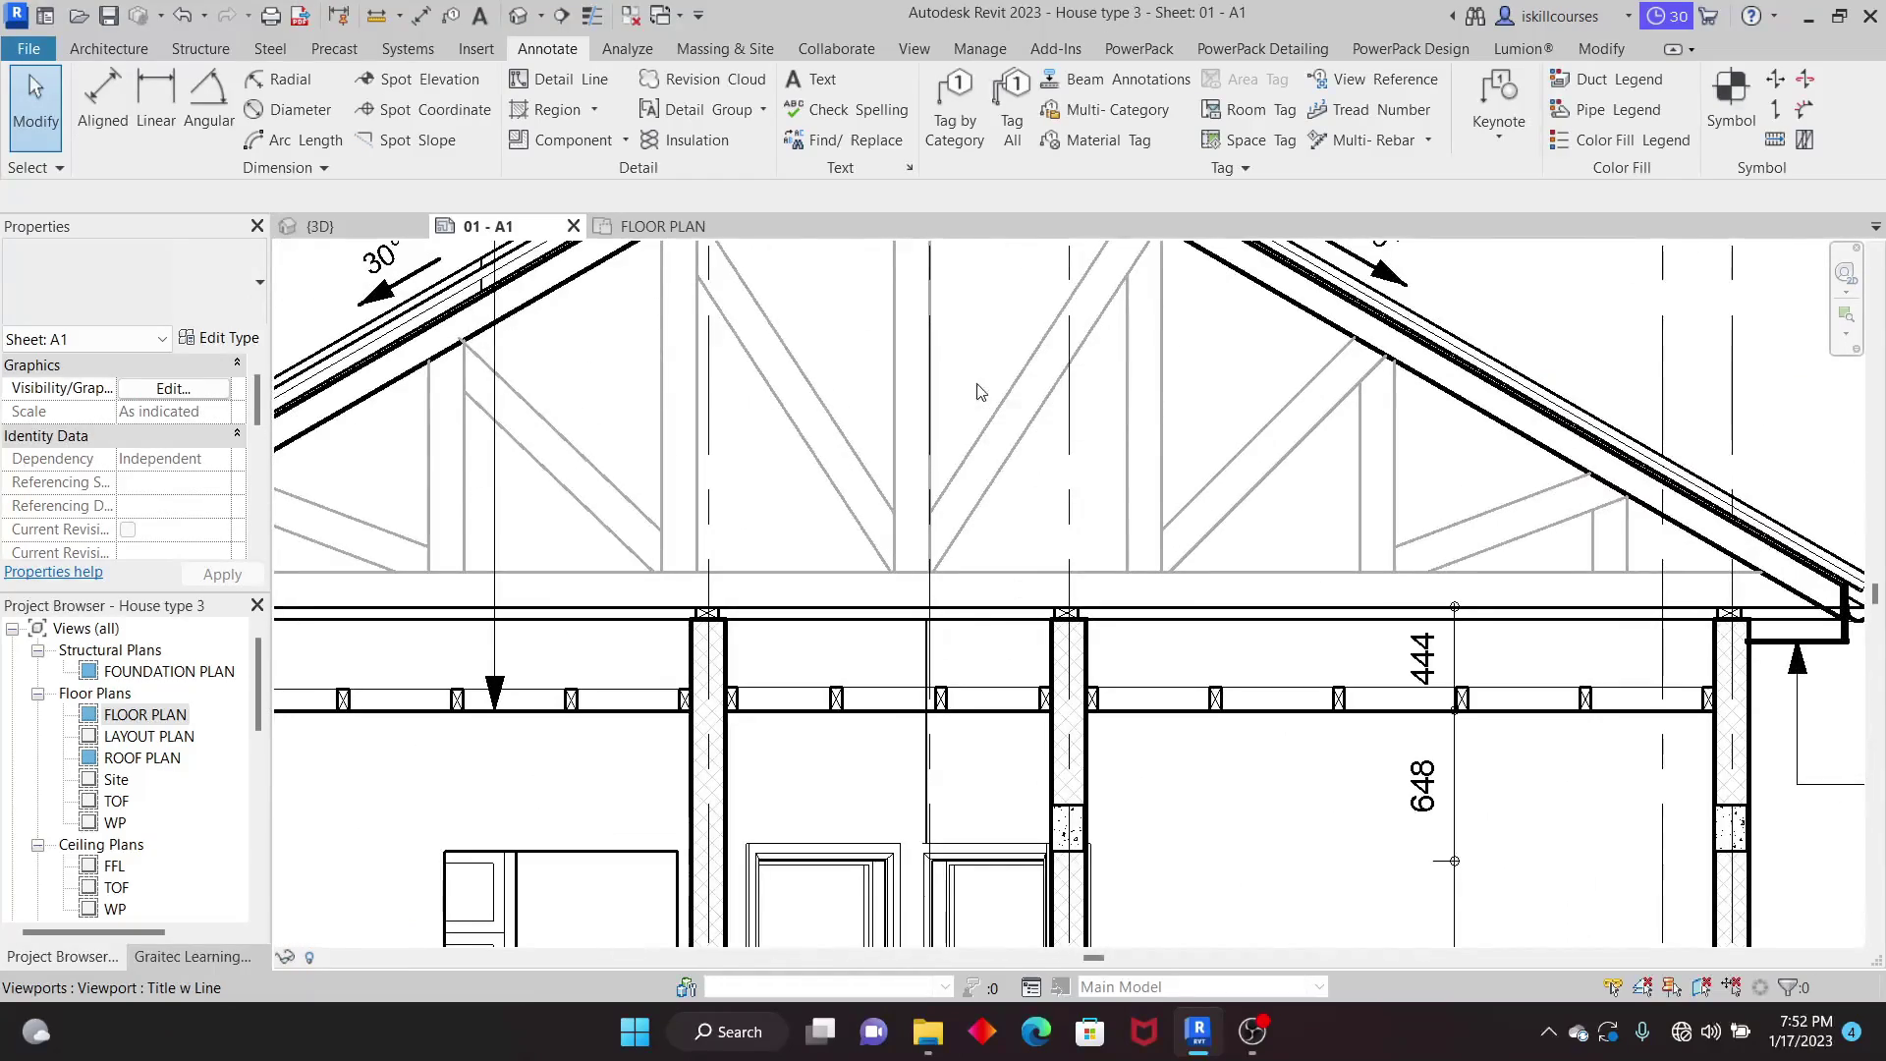
pyautogui.scroll(-4, 821, 516)
pyautogui.doubleClick(821, 515)
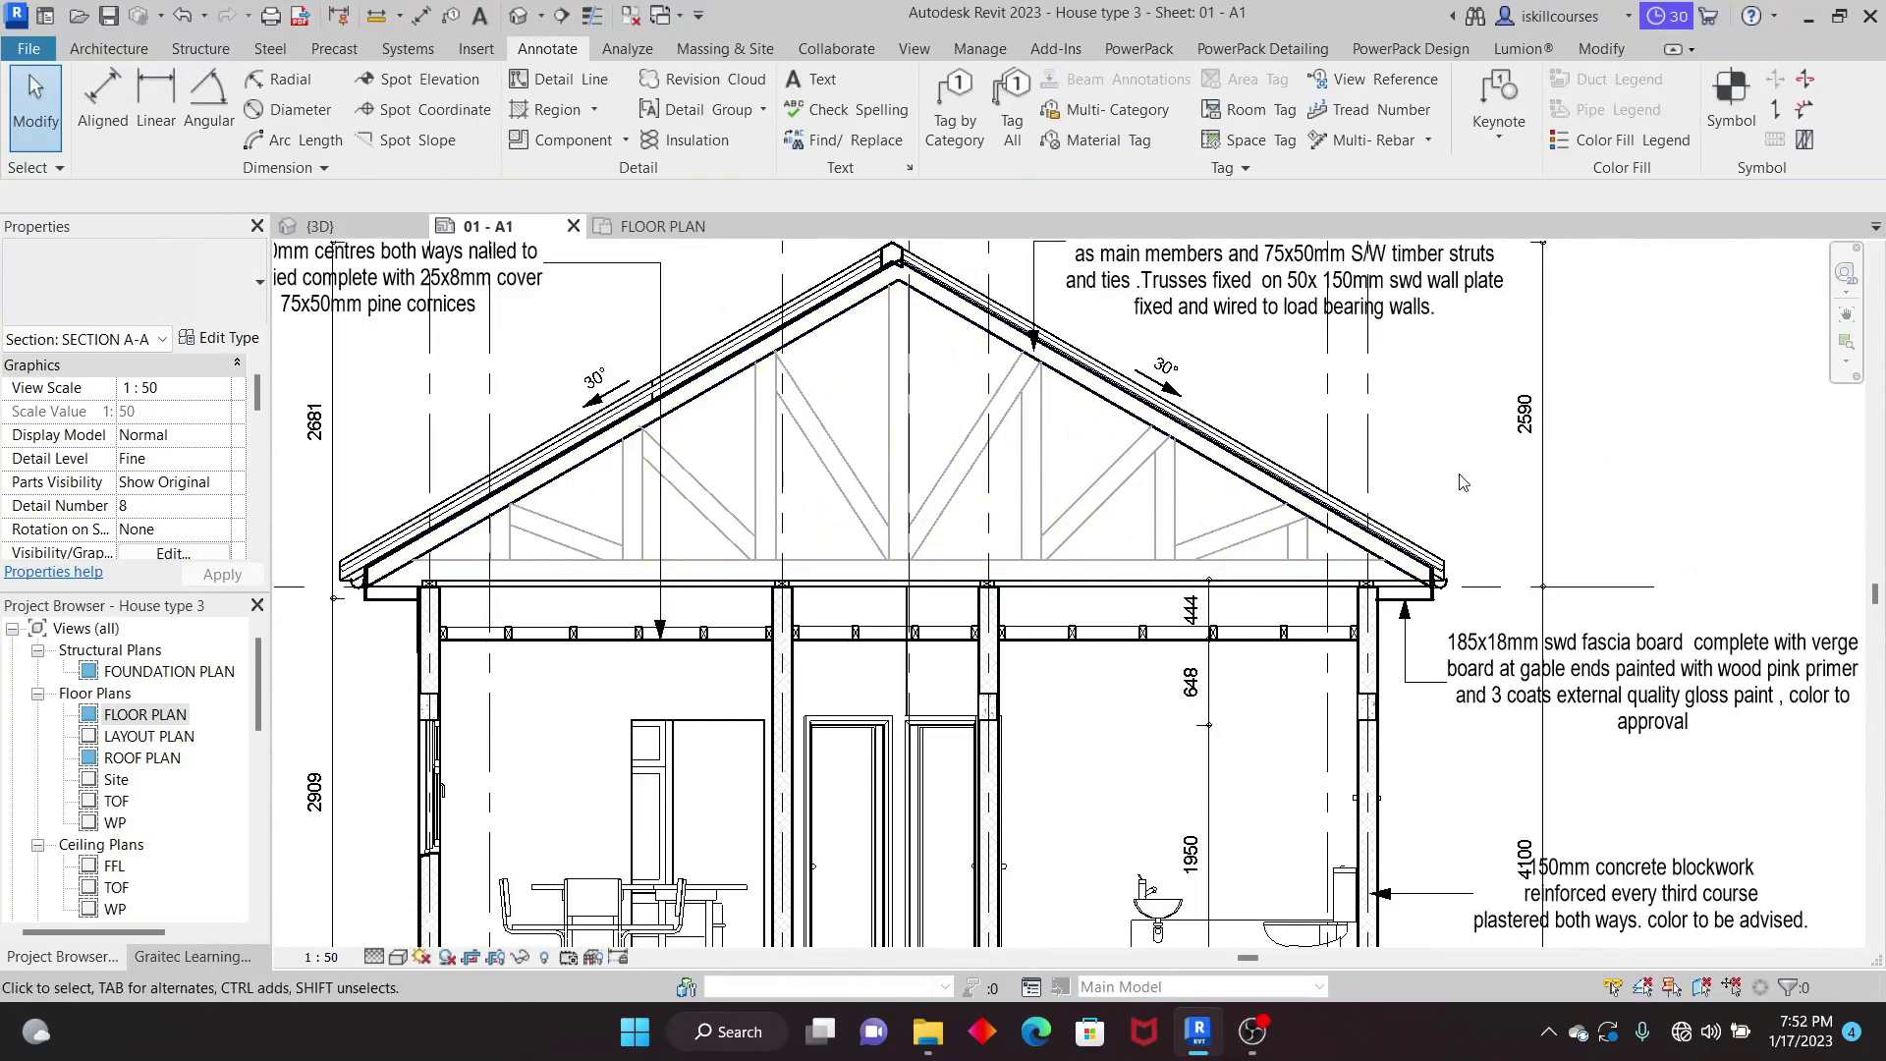
pyautogui.scroll(-4, 1070, 692)
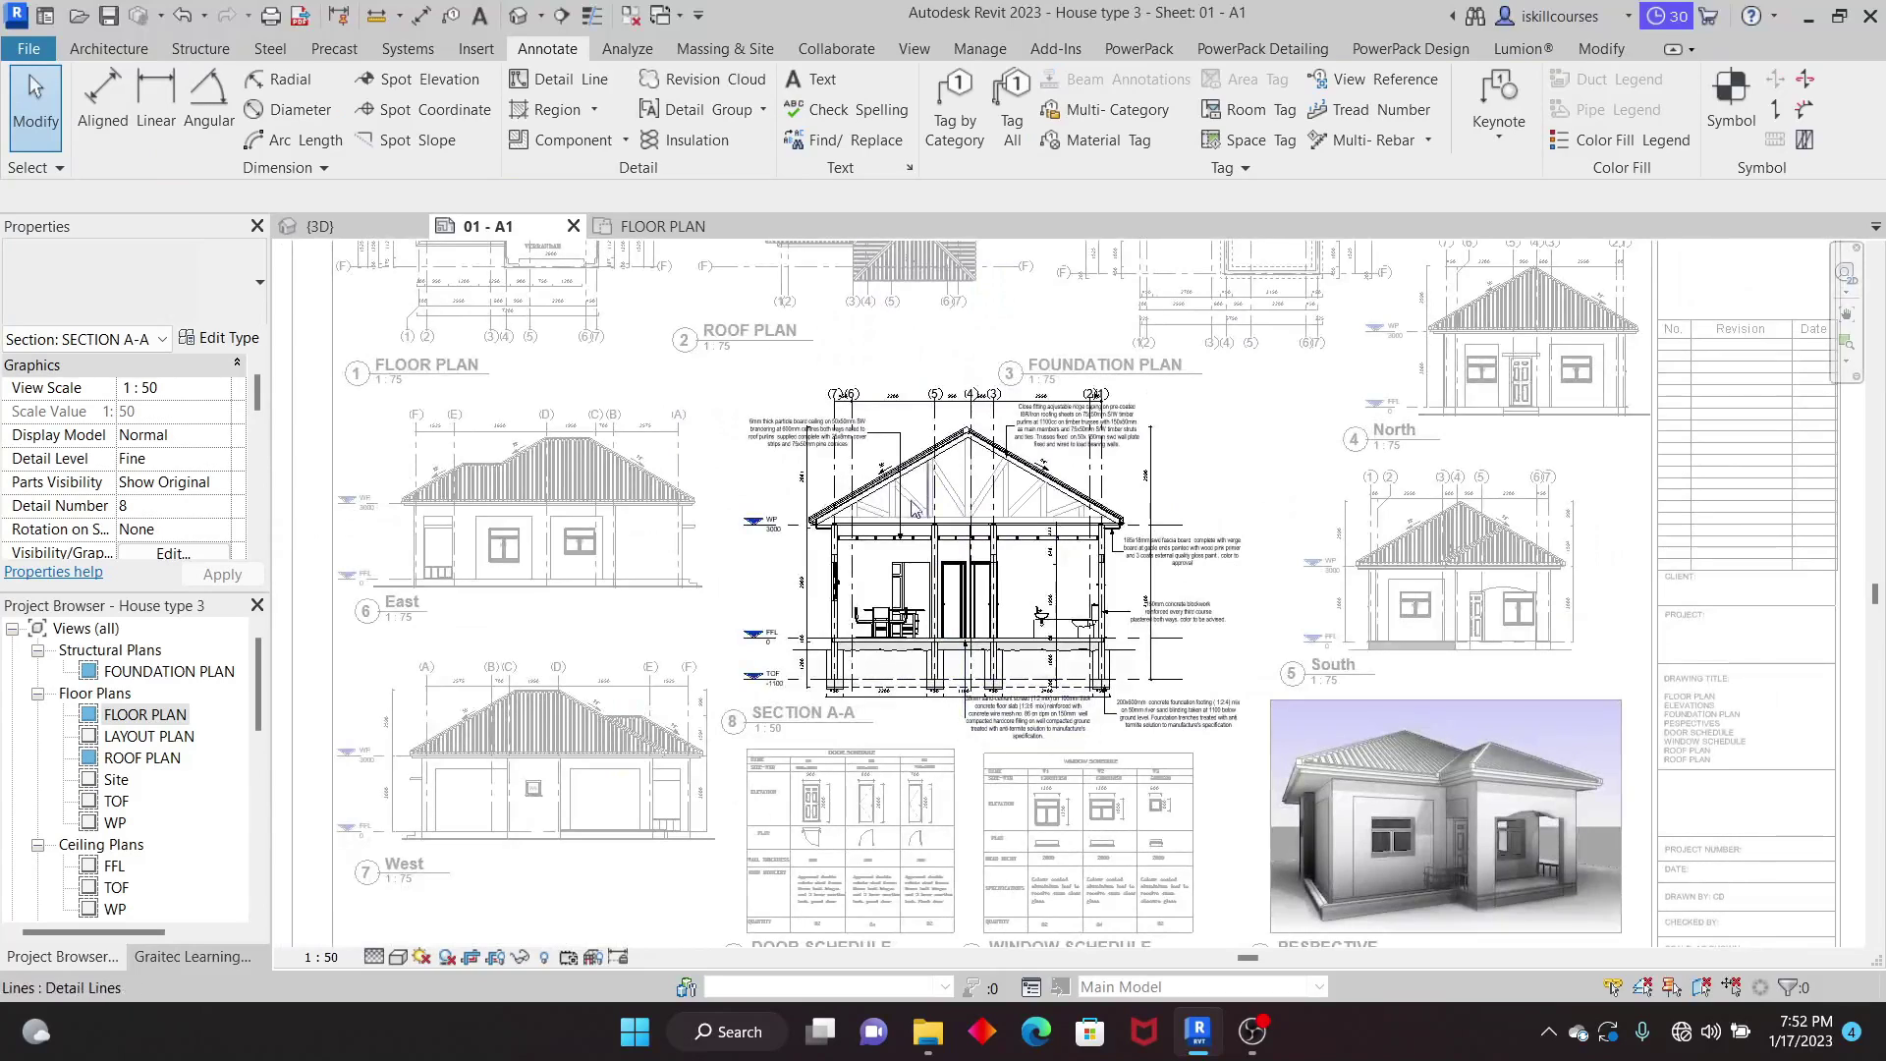
pyautogui.scroll(8, 896, 452)
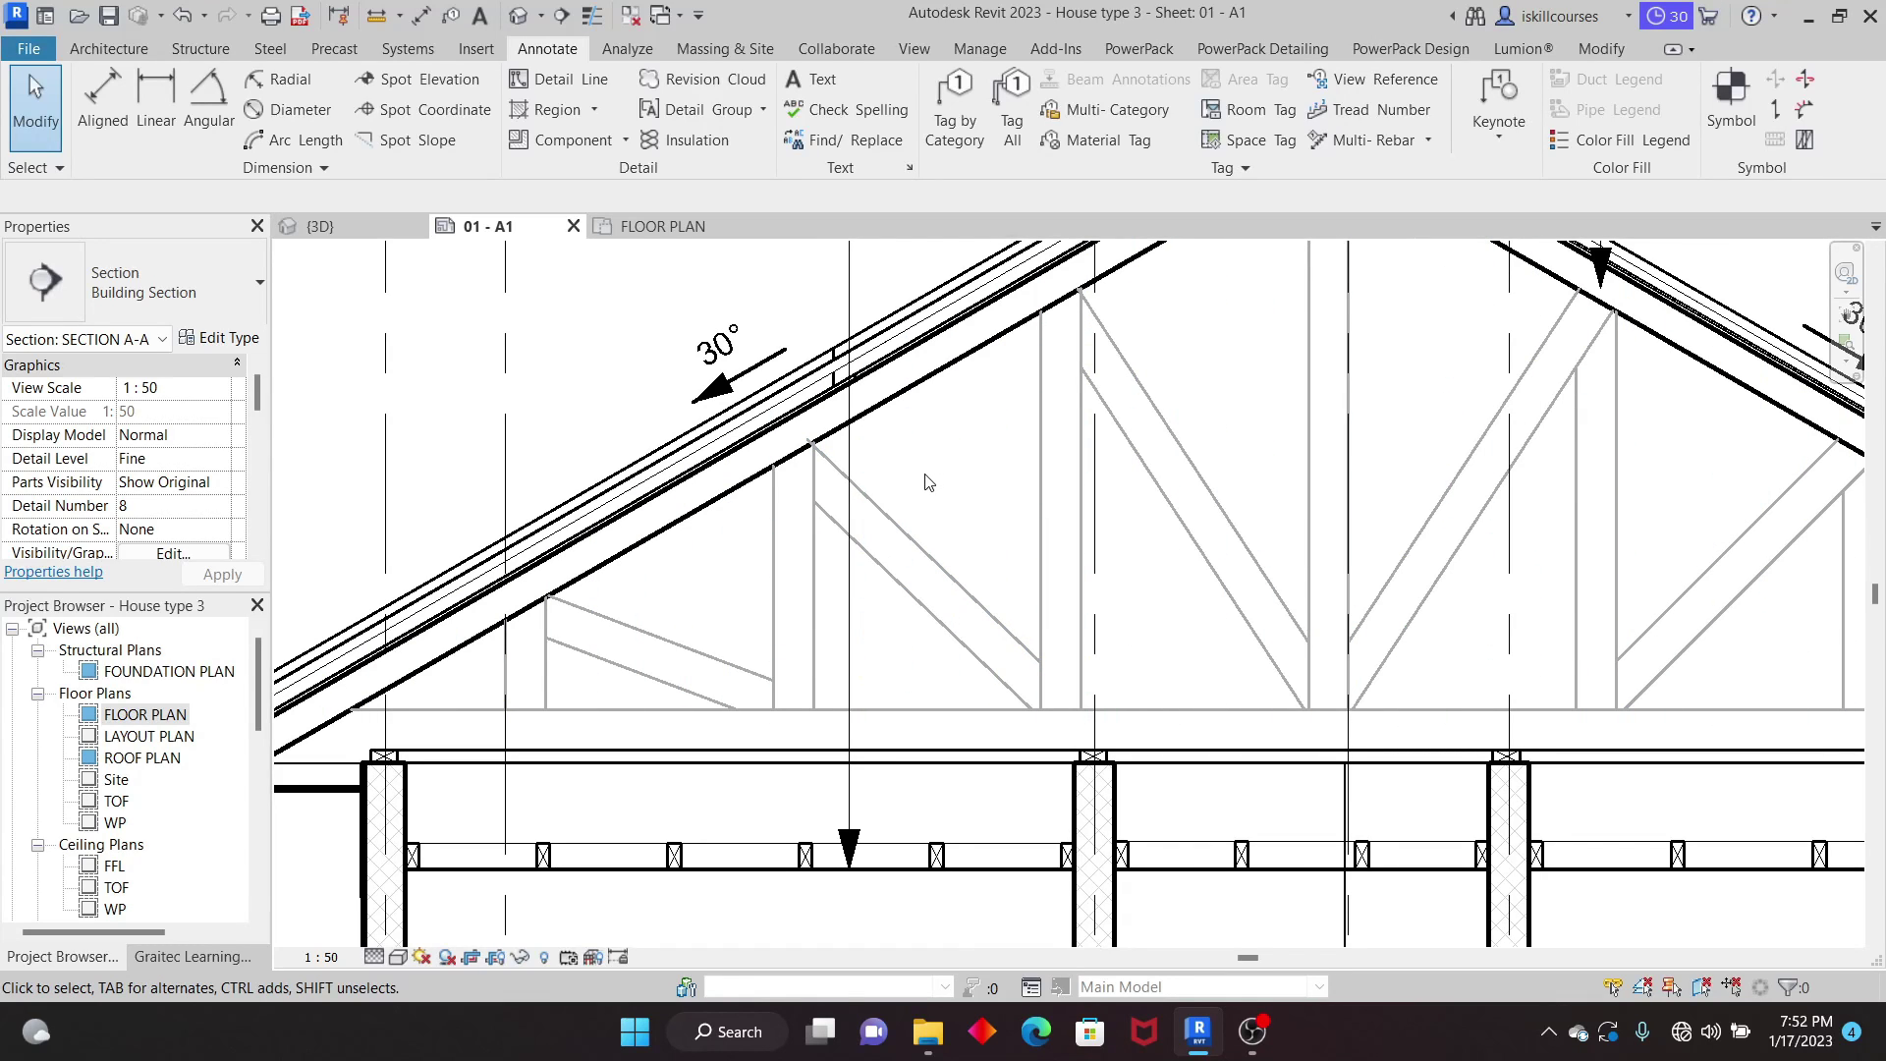
# Step: Check the line style of a diagonal truss strut in section A-A and clear the selection
pyautogui.click(896, 540)
pyautogui.moveTo(896, 540); pyautogui.dragTo(889, 585)
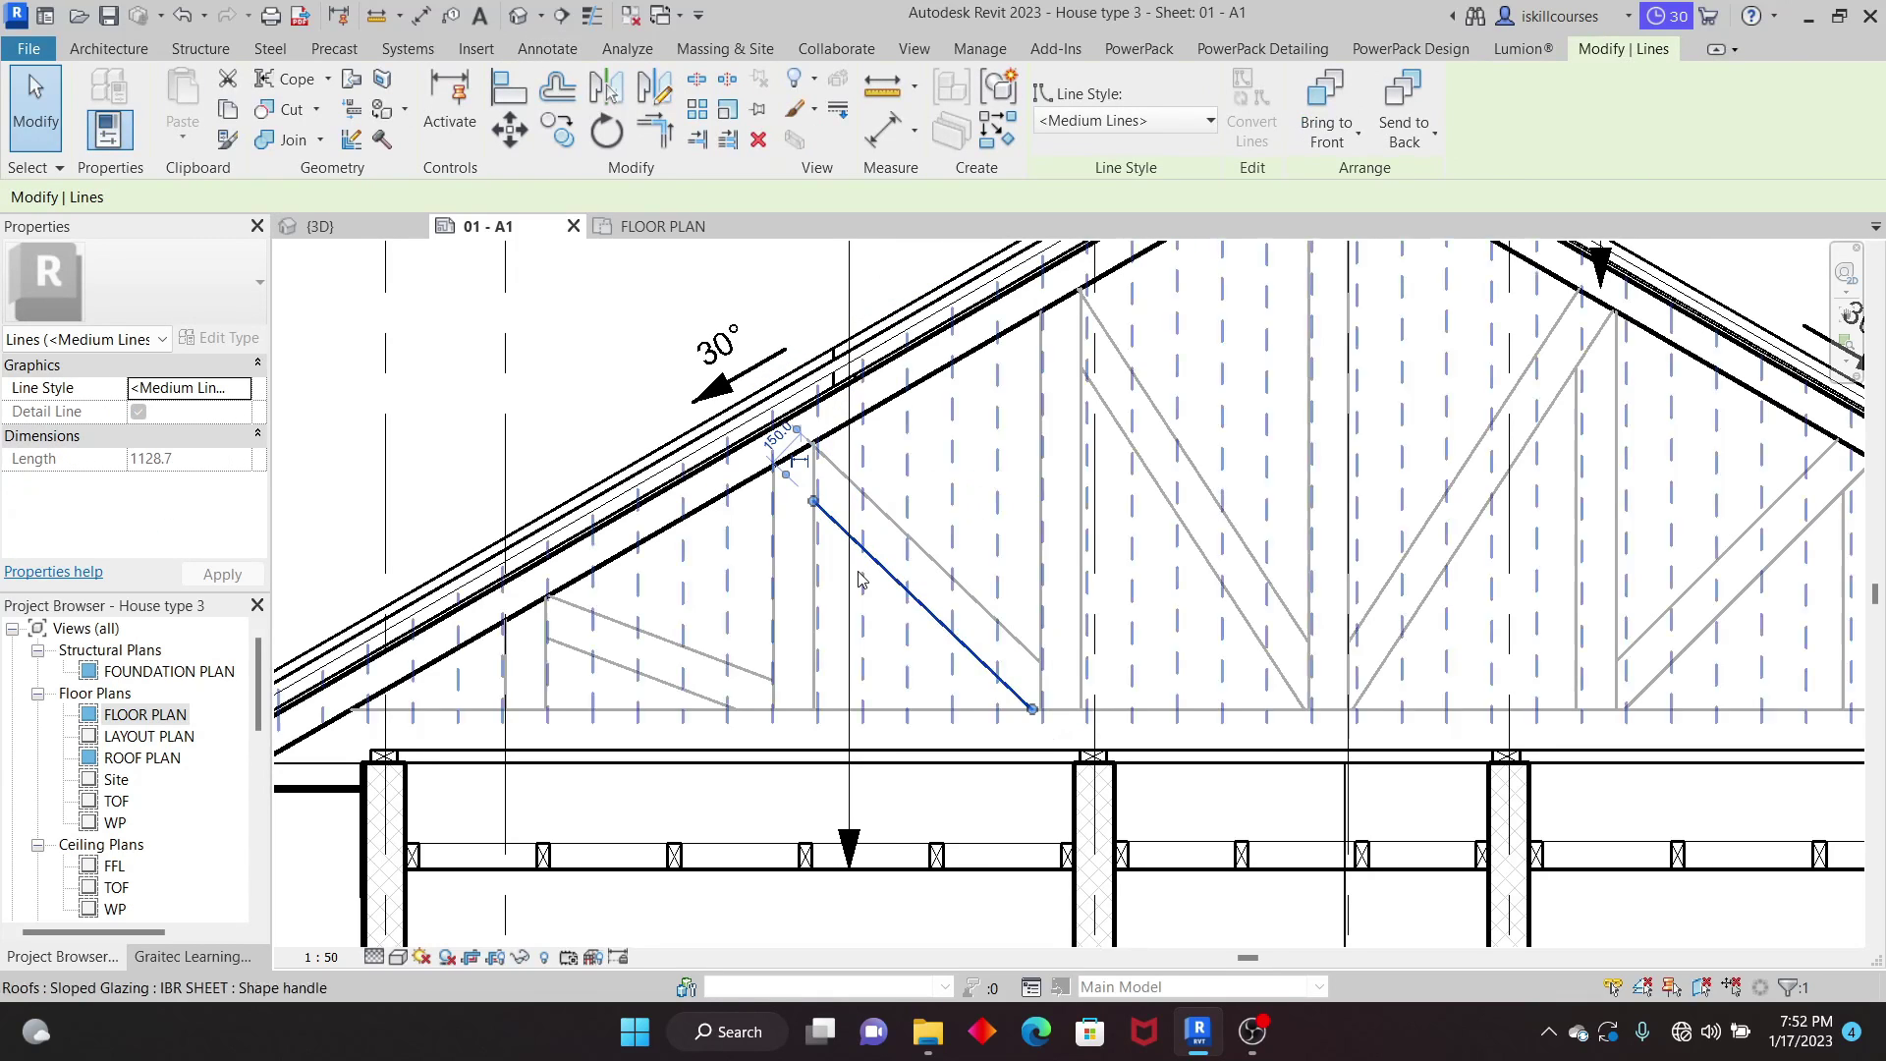
pyautogui.scroll(-10, 819, 586)
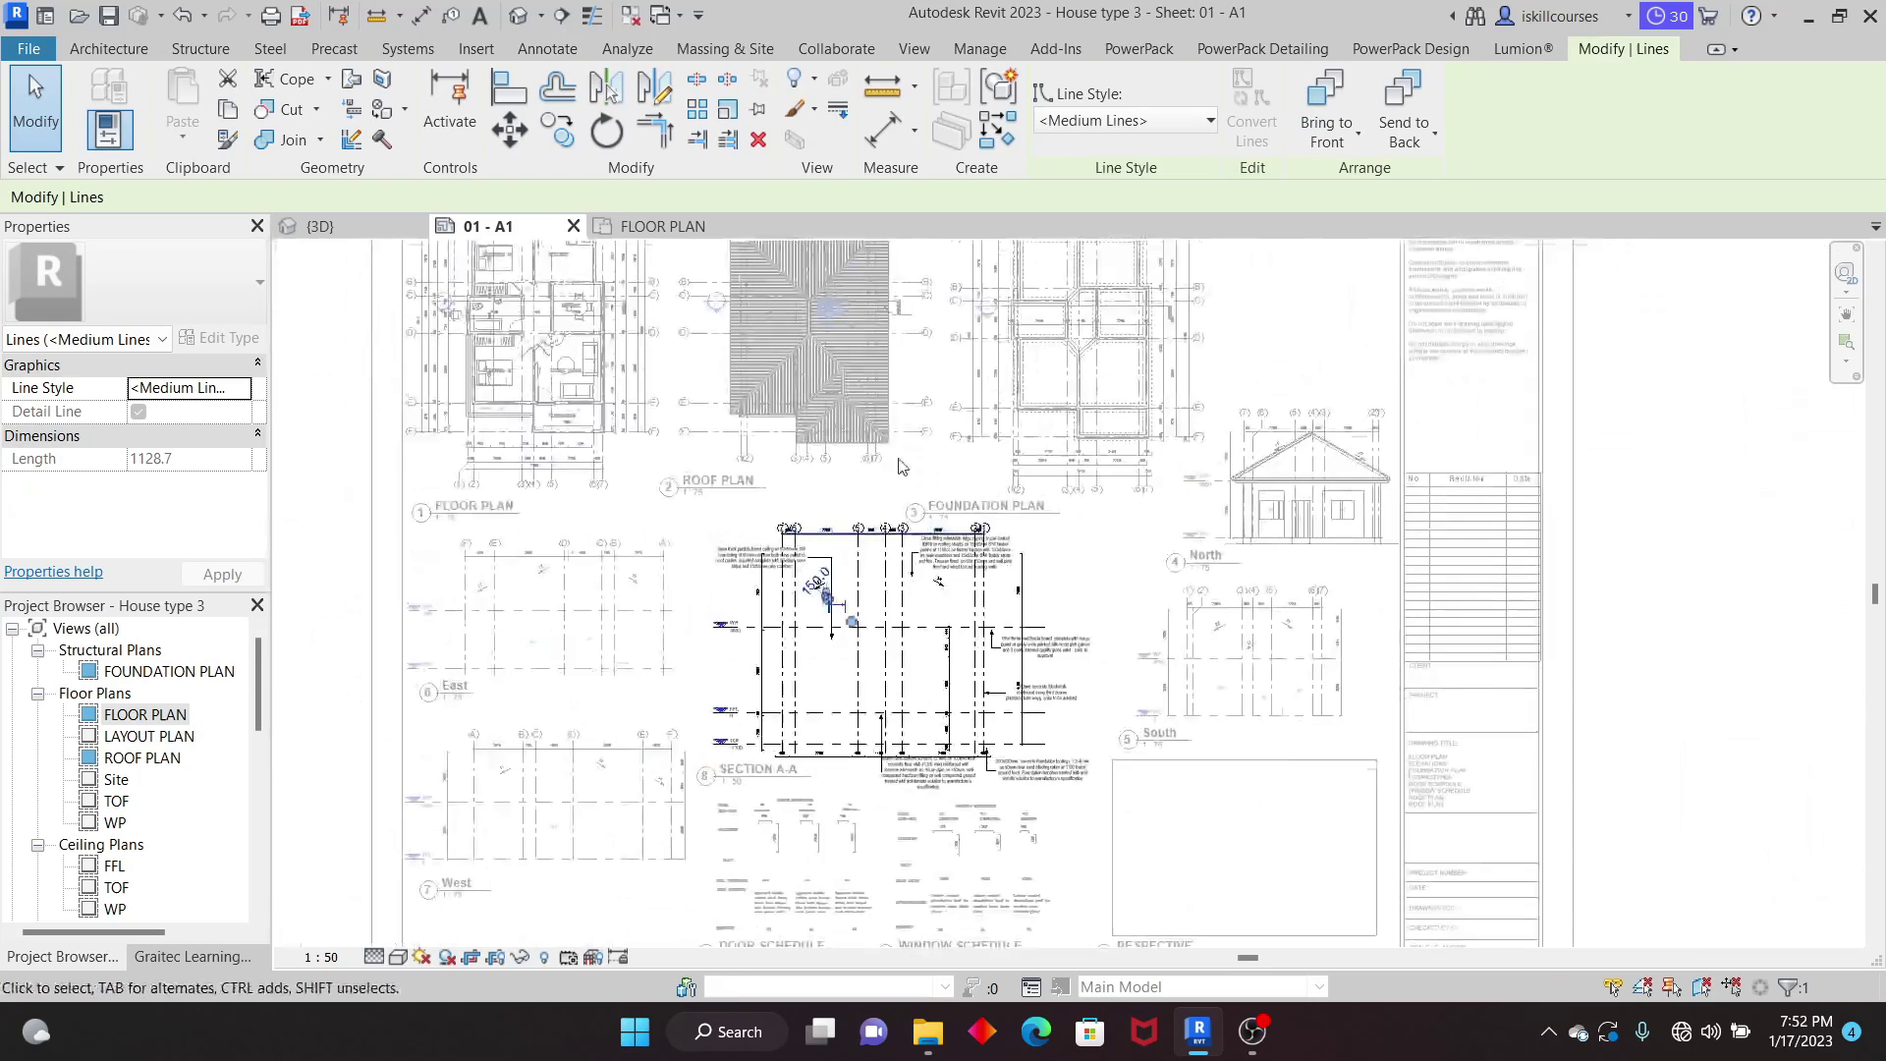
pyautogui.press('Escape')
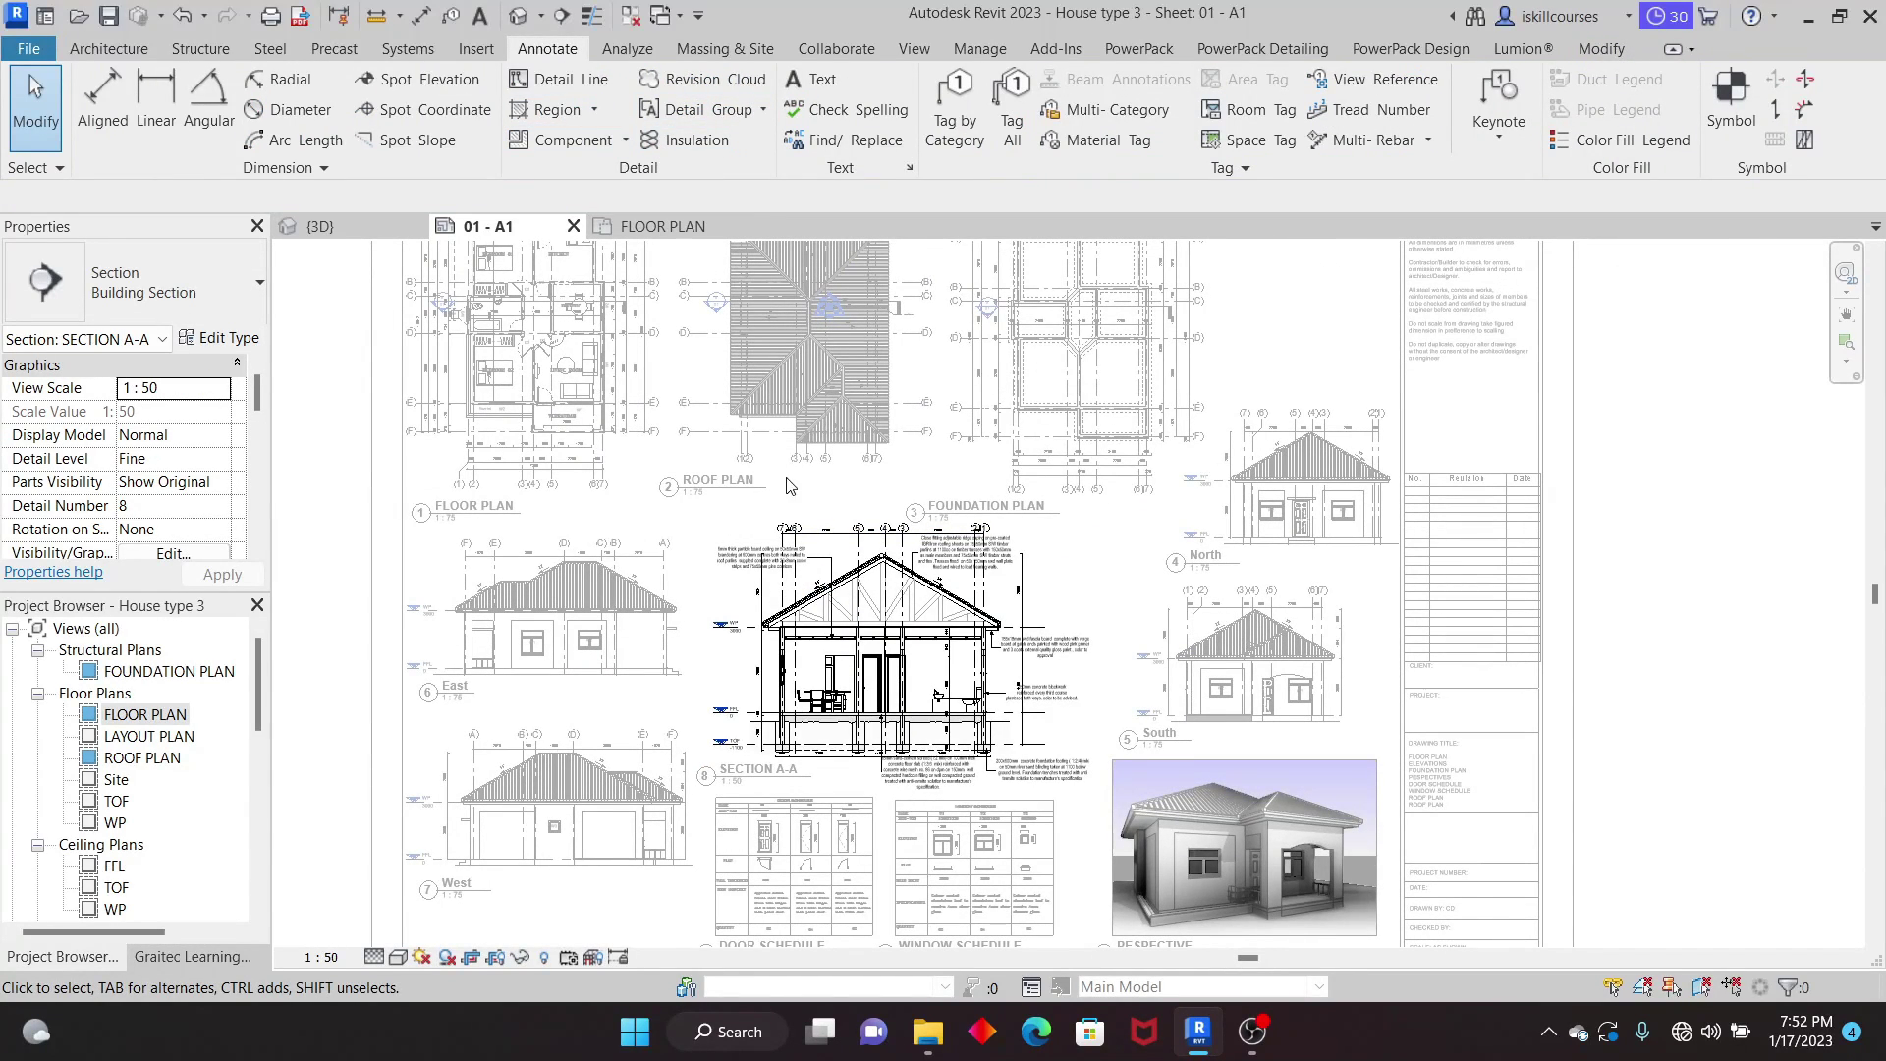
# Step: Draw a closed parallelogram of GL in elevation detail lines, with sloping sides about 700 mm long, above section A-A's left roof slope
pyautogui.click(565, 87)
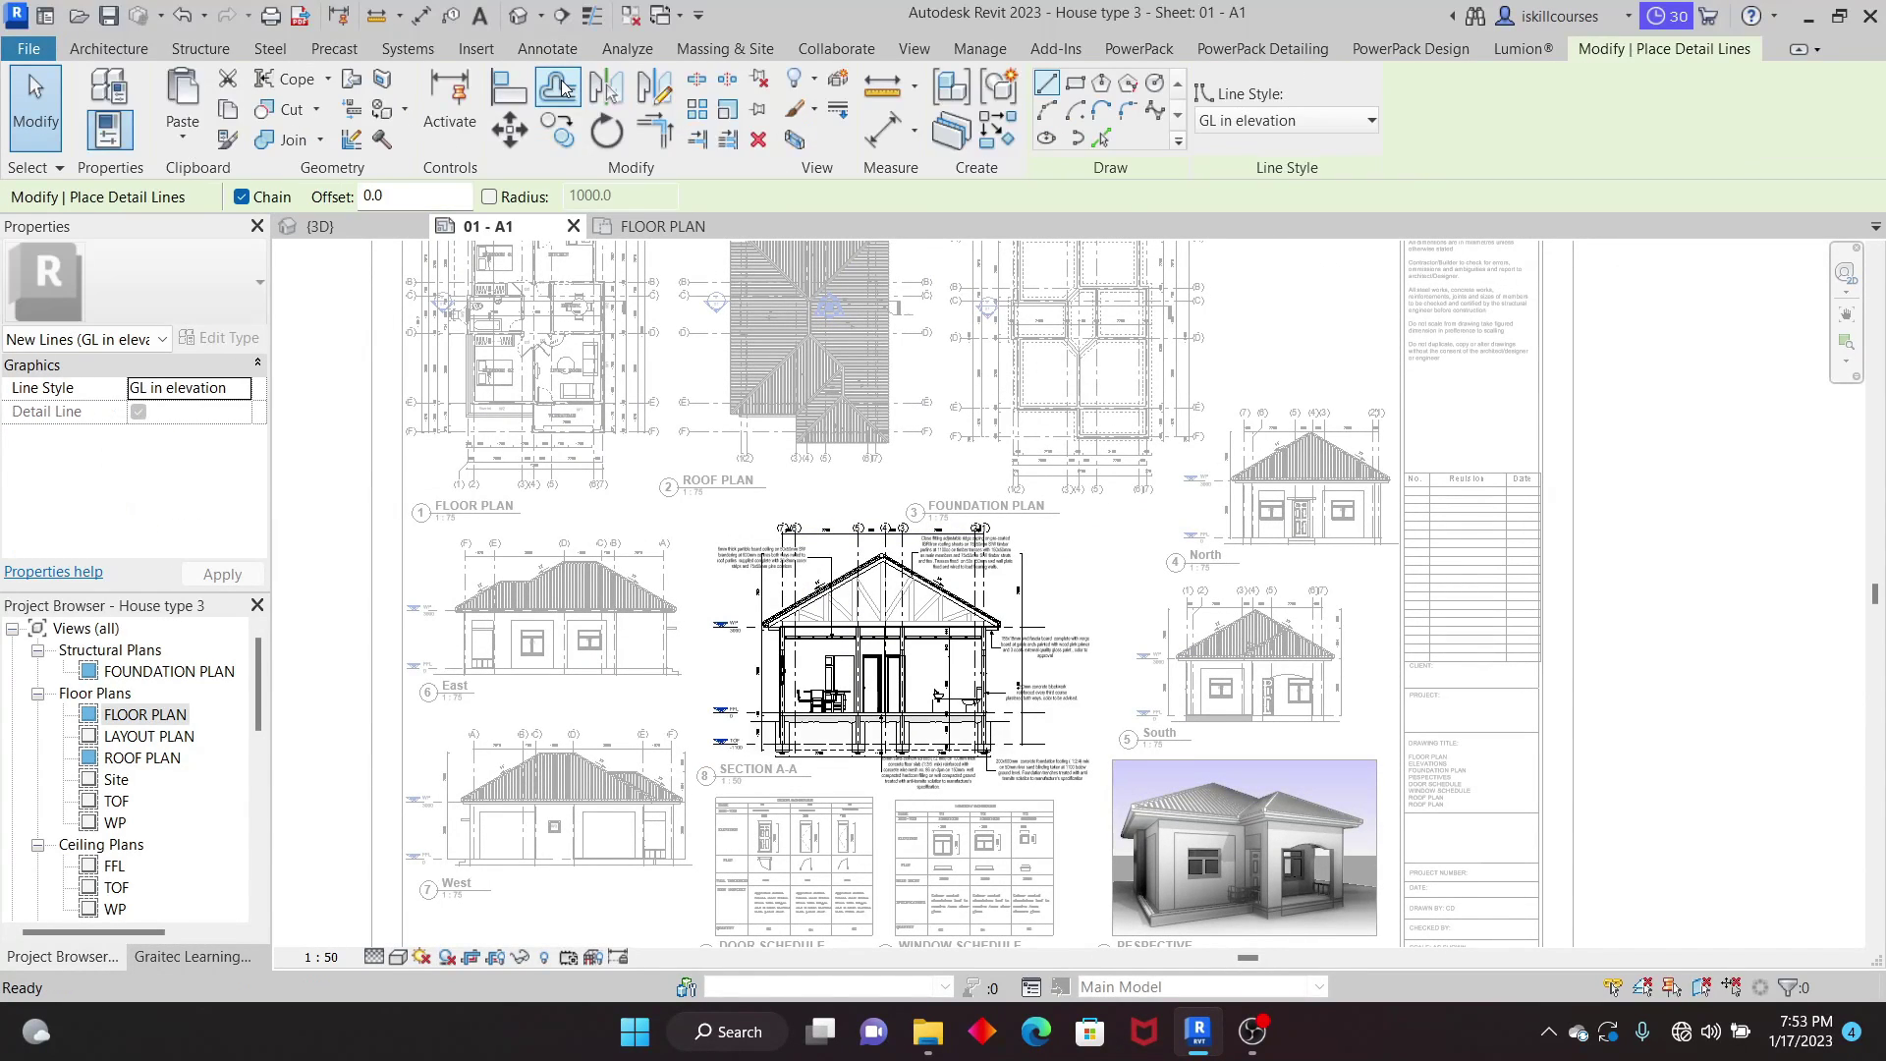
pyautogui.click(1365, 124)
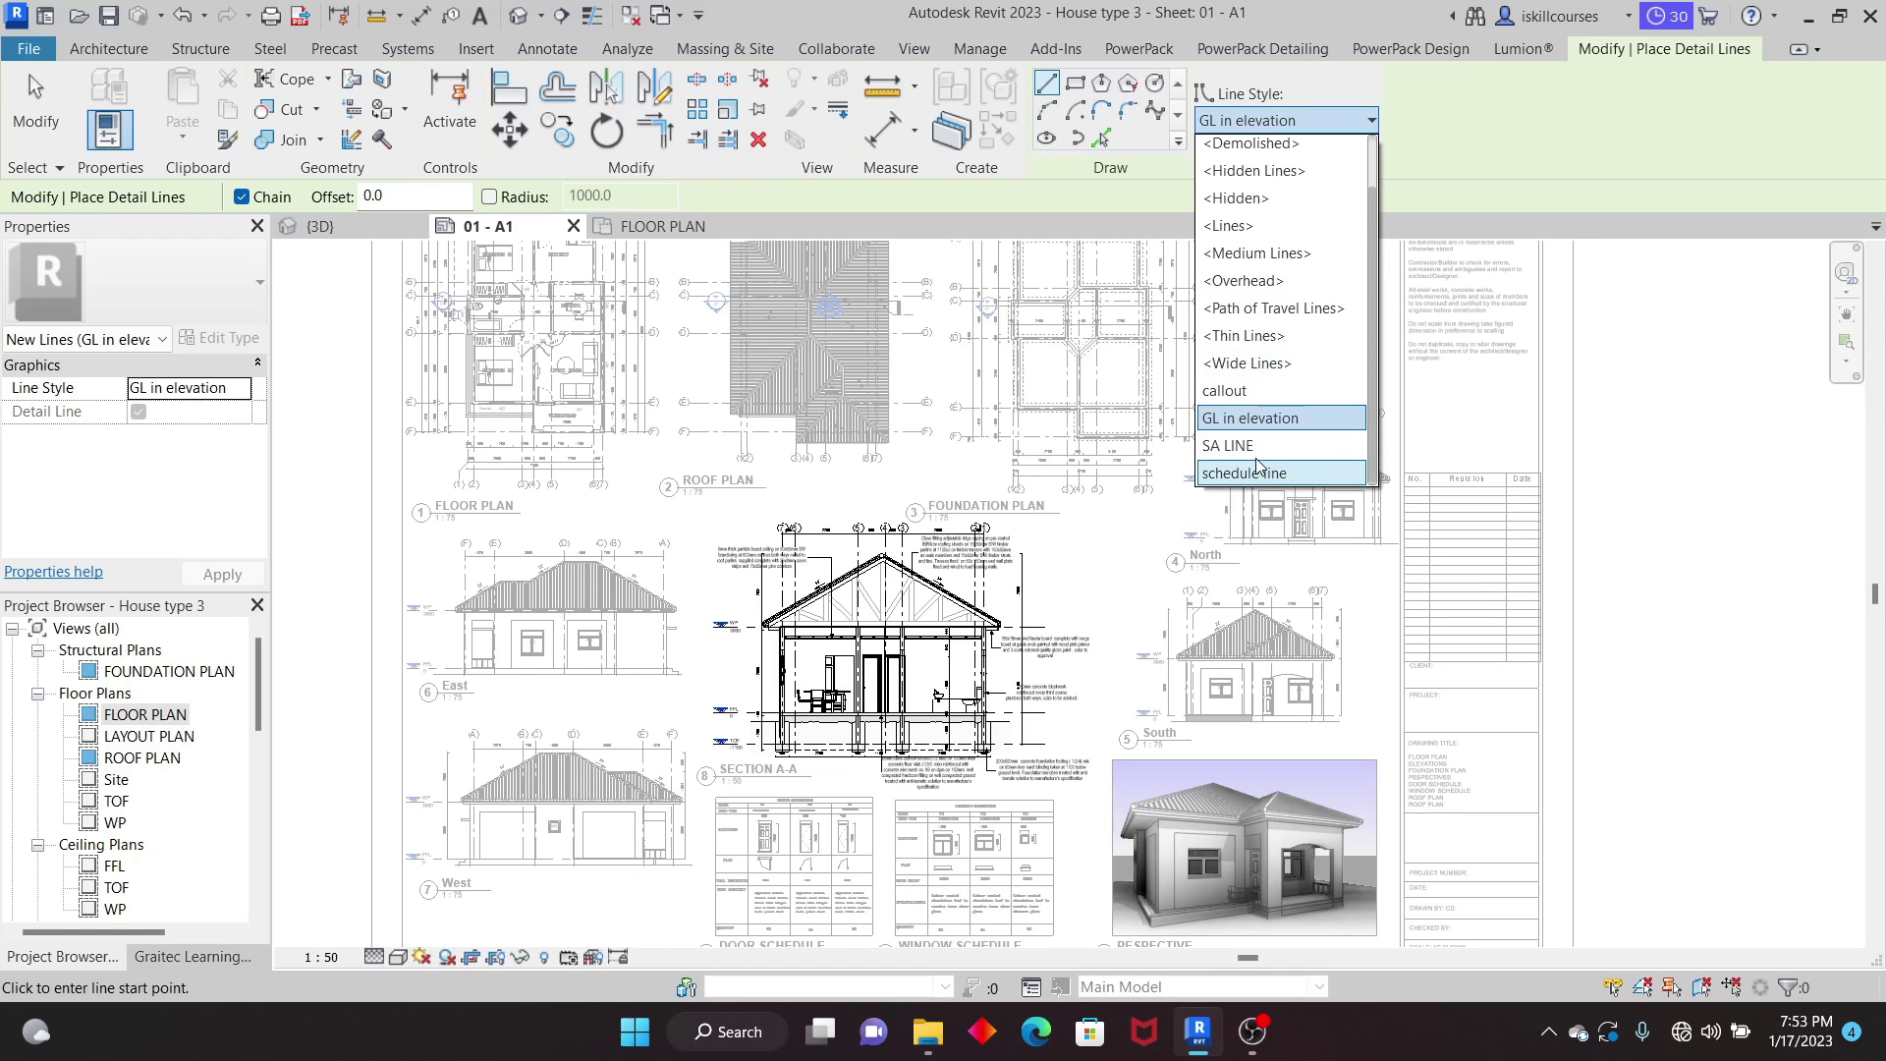
pyautogui.click(1248, 418)
pyautogui.scroll(5, 816, 609)
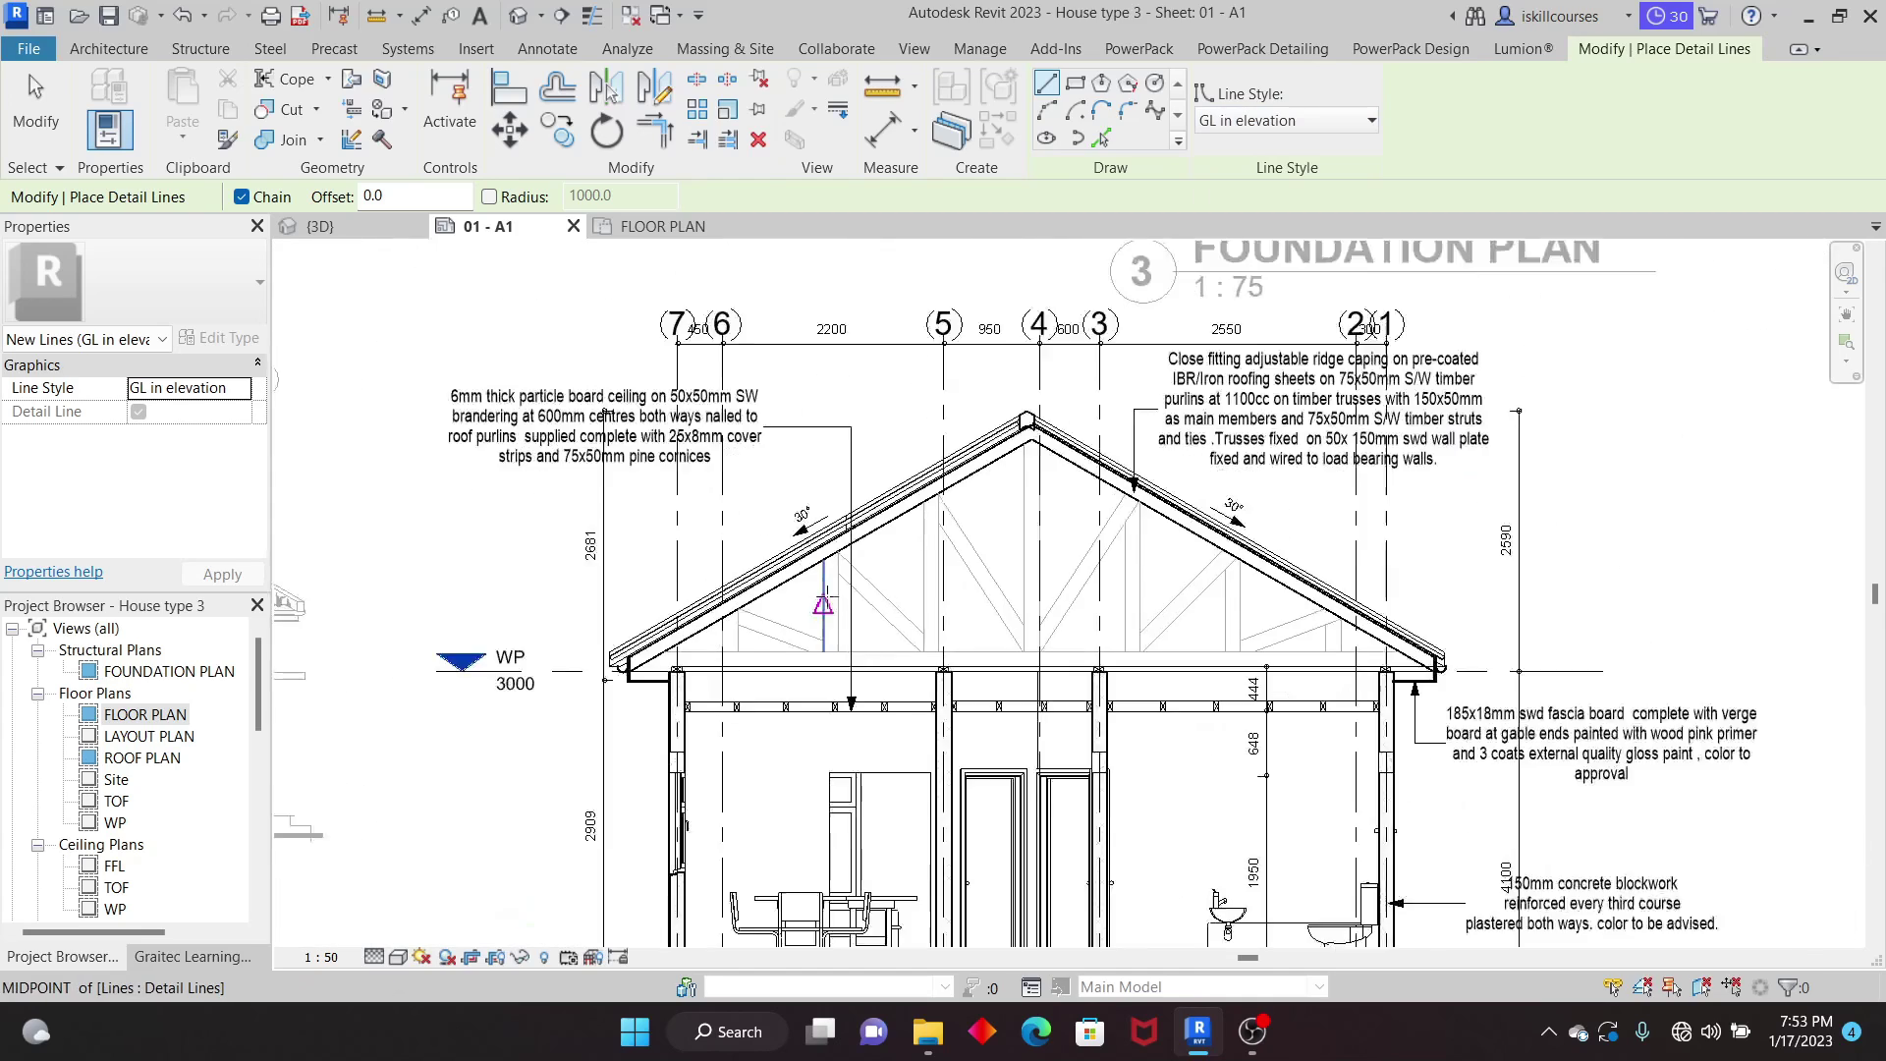
pyautogui.scroll(3, 823, 604)
pyautogui.scroll(-2, 734, 489)
pyautogui.click(733, 489)
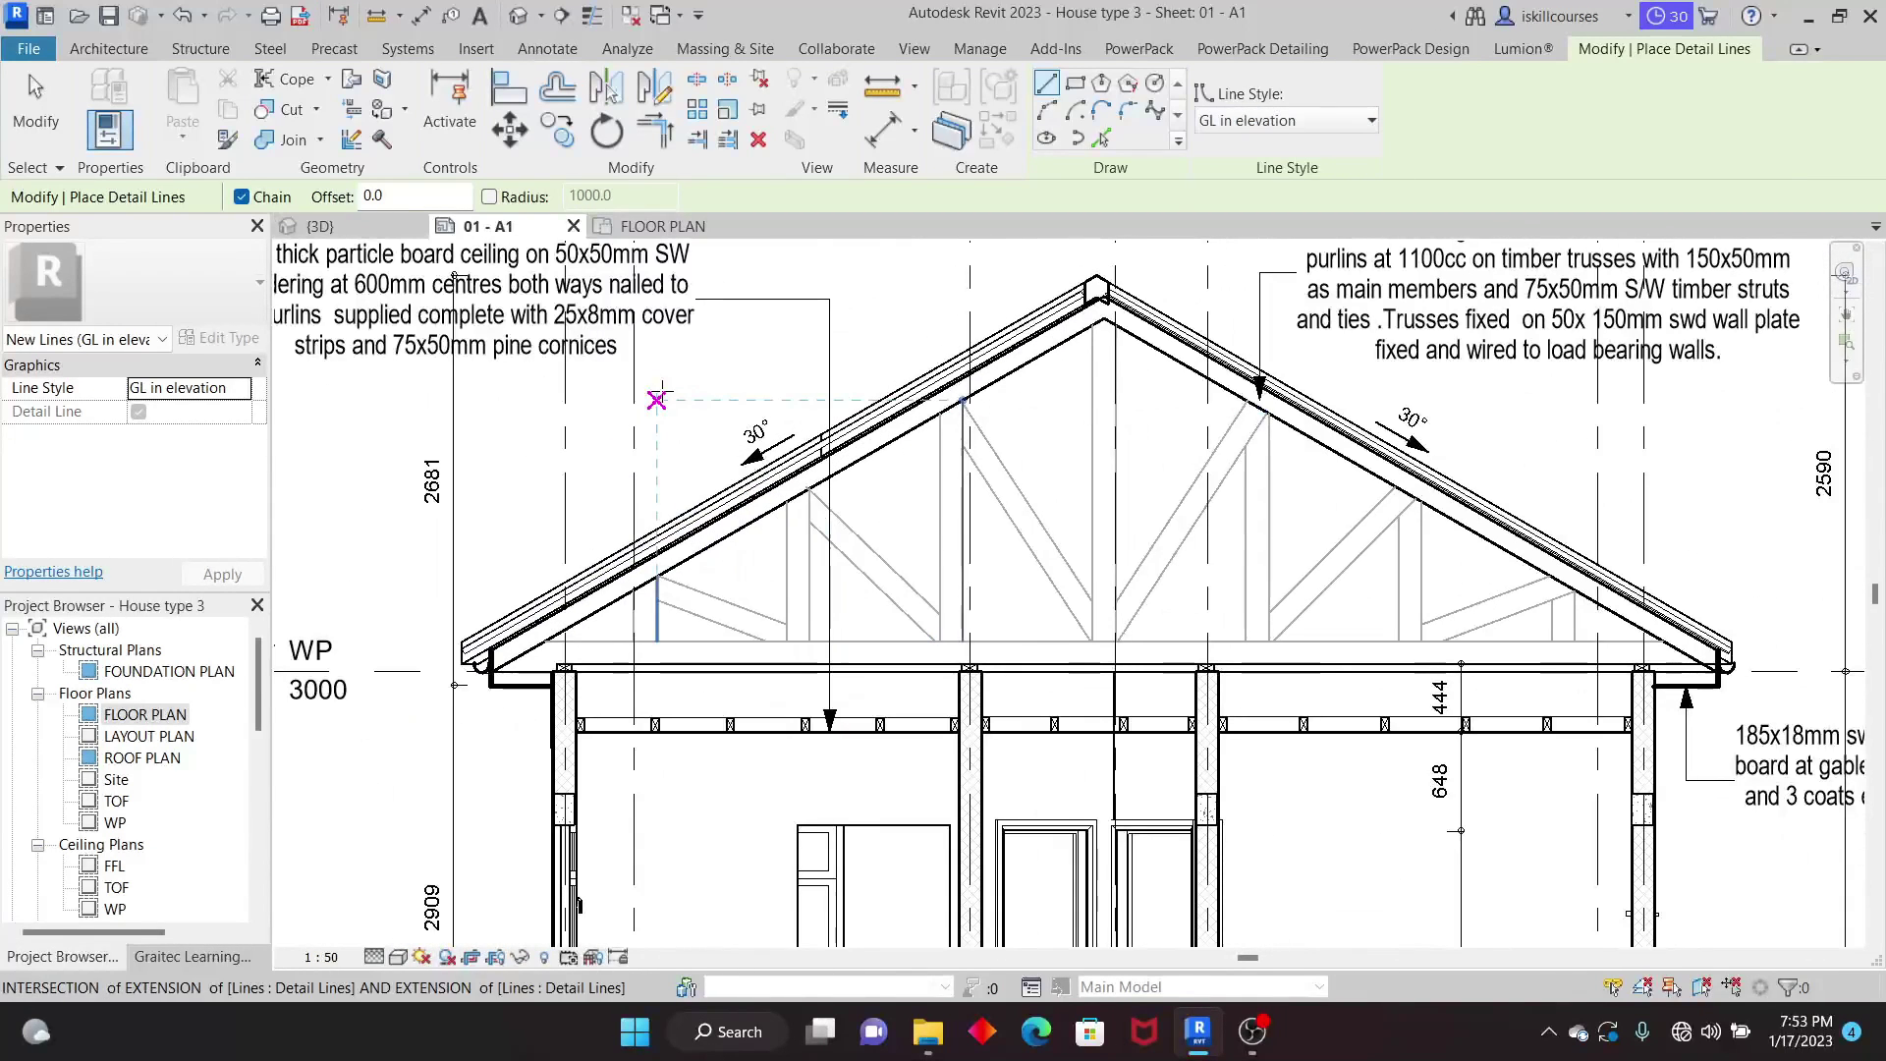
pyautogui.click(759, 361)
pyautogui.click(758, 410)
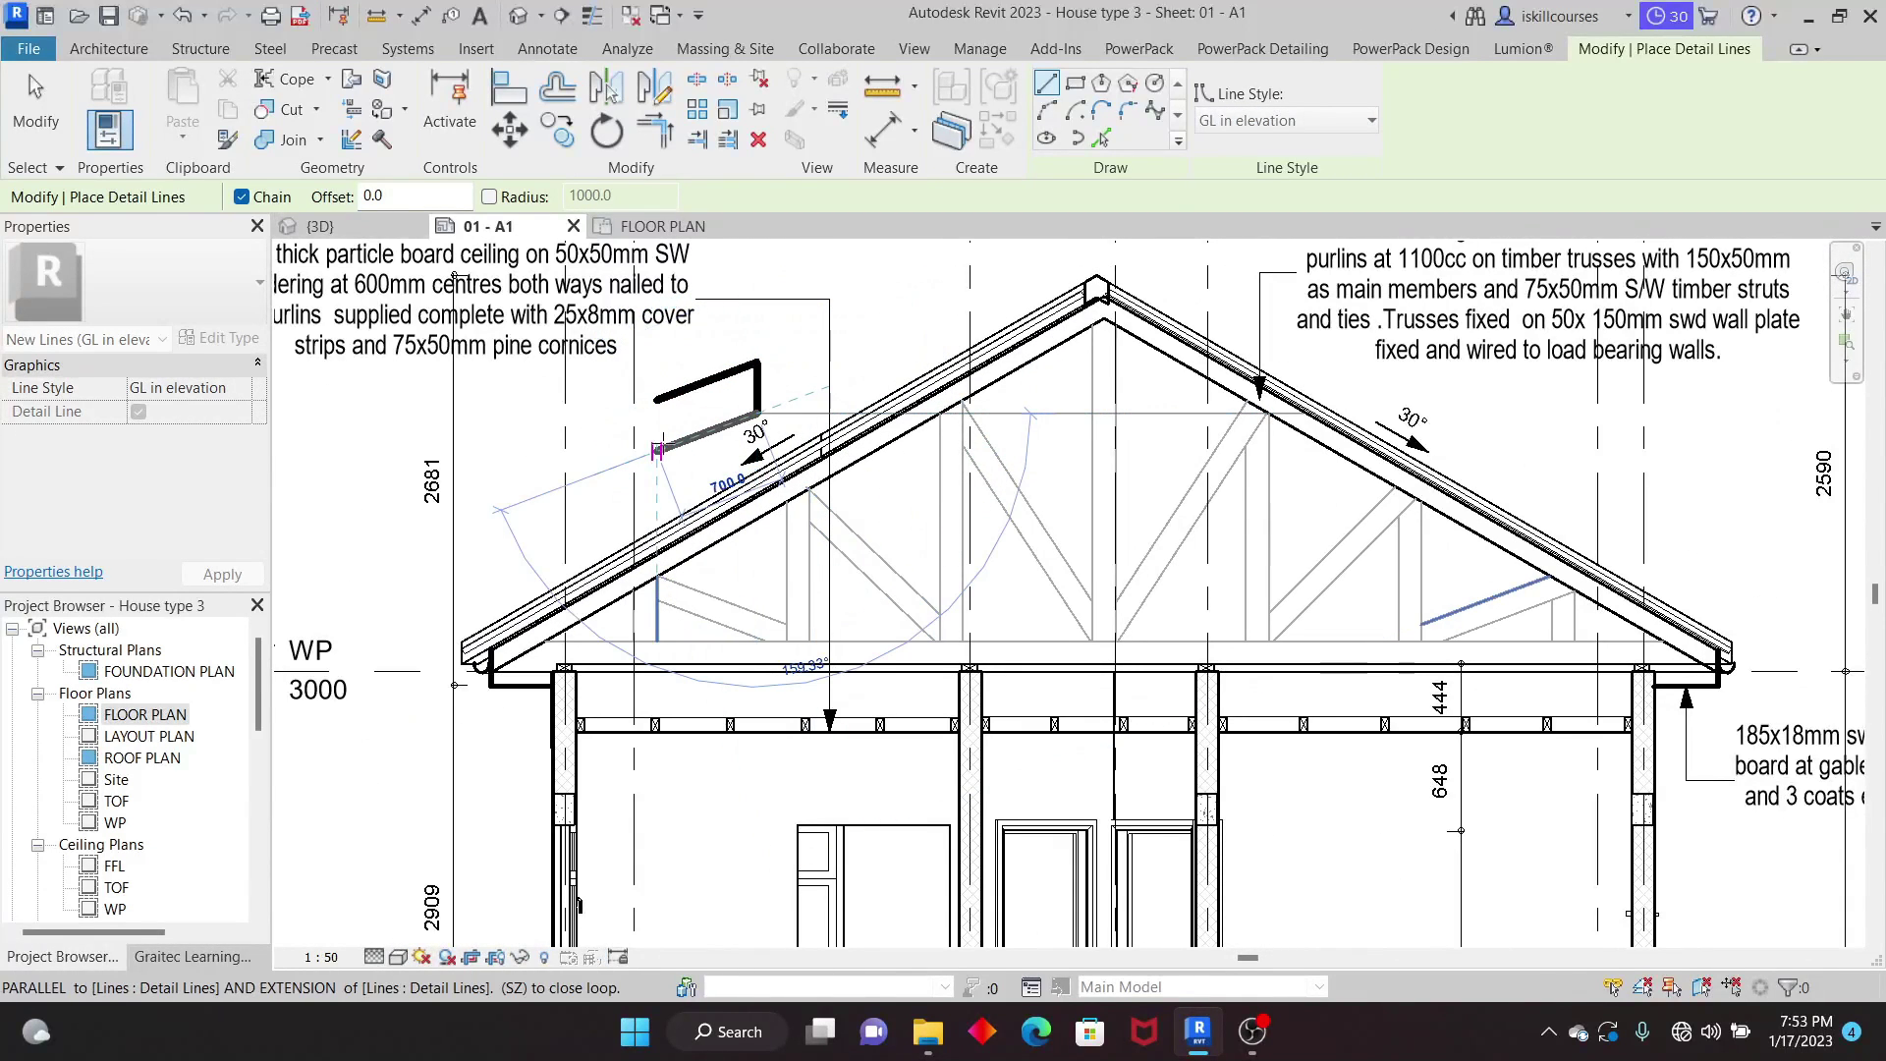
pyautogui.click(657, 451)
pyautogui.click(656, 400)
pyautogui.rightClick(870, 289)
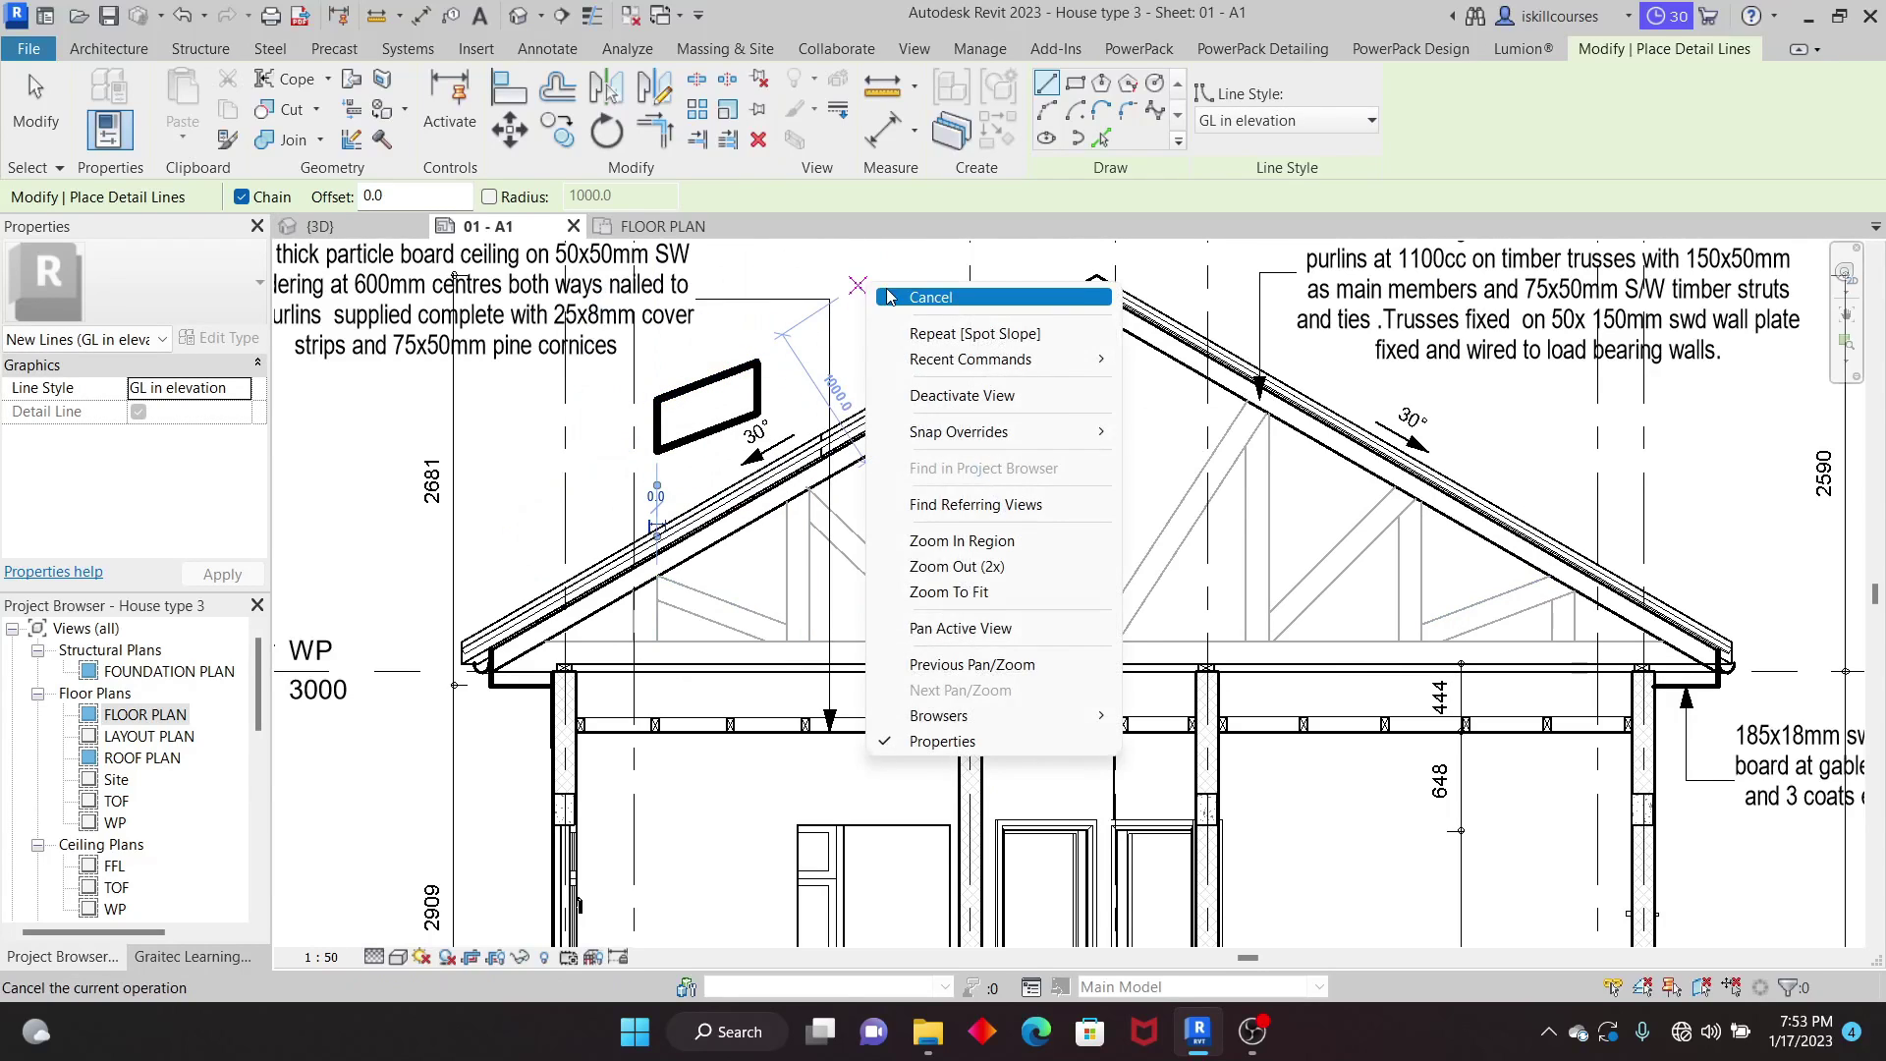
pyautogui.click(888, 297)
# Step: Delete the four trial detail lines above the left roof slope in section A-A
pyautogui.click(741, 369)
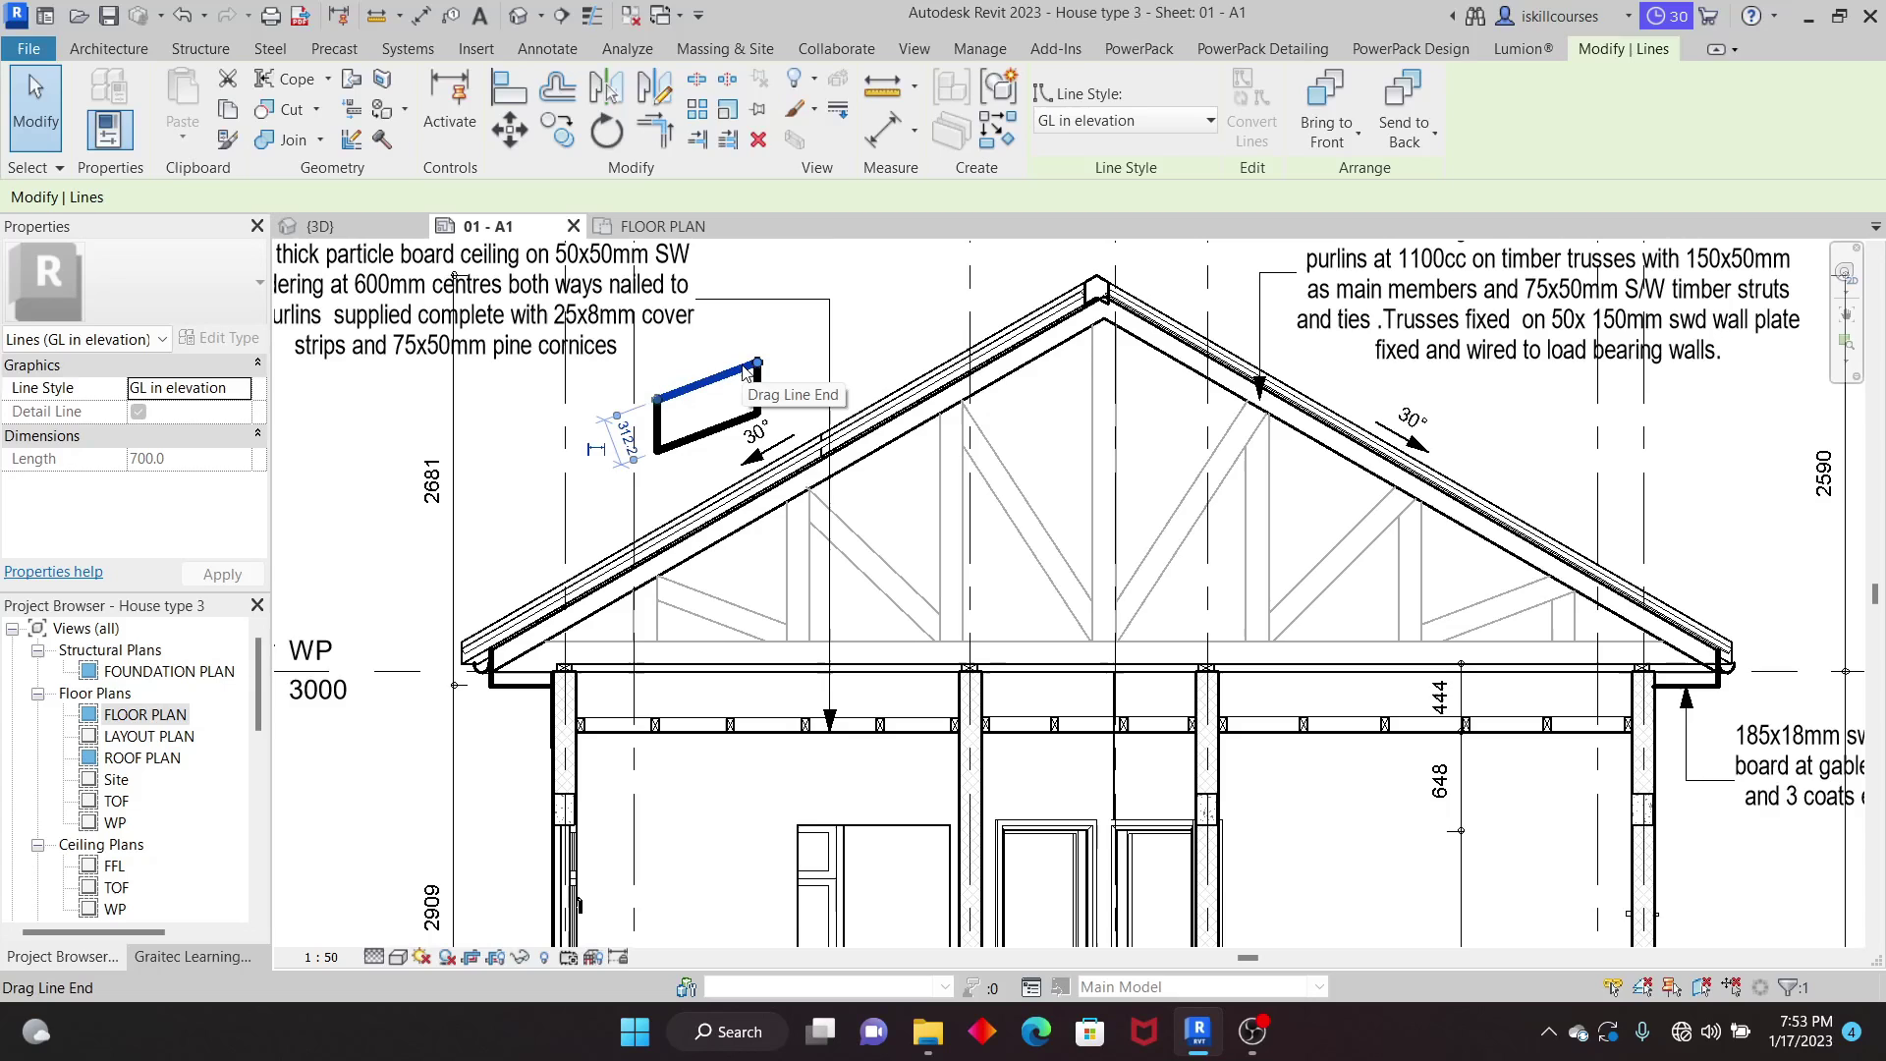
pyautogui.press('Delete')
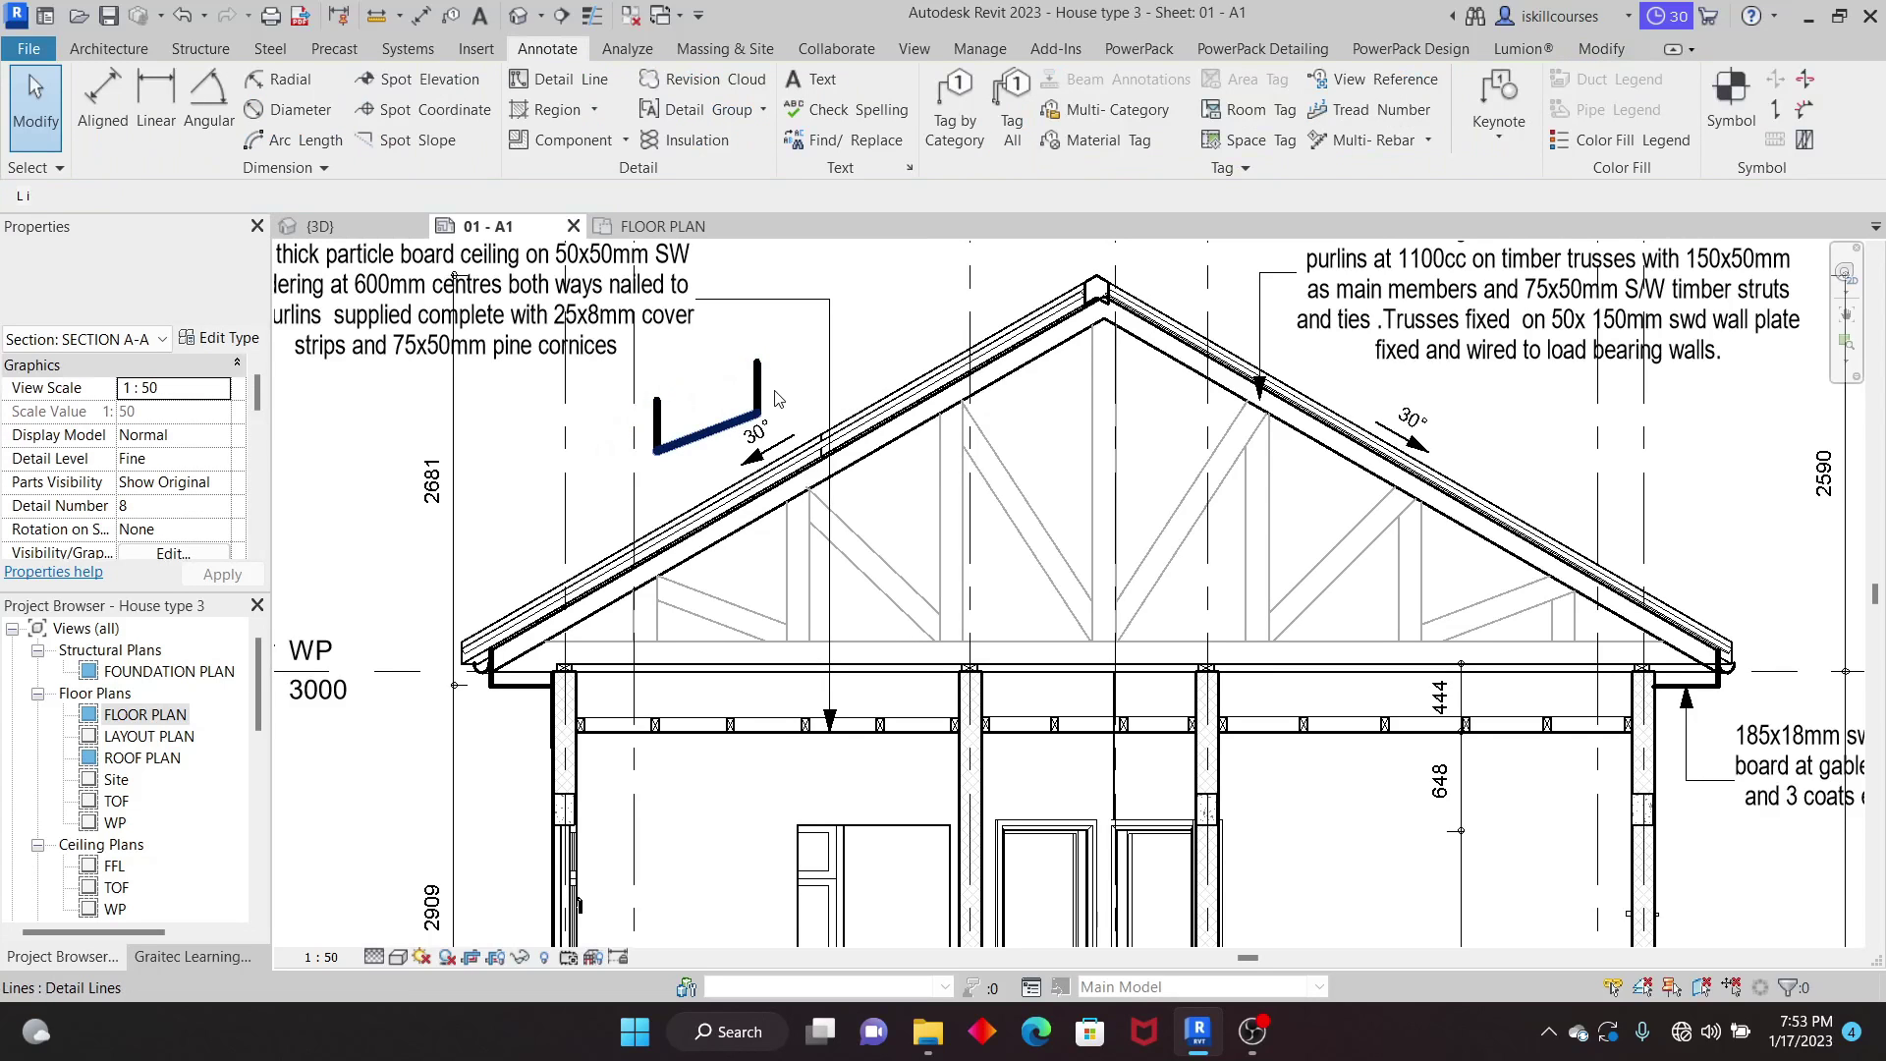
pyautogui.click(757, 413)
pyautogui.press('Delete')
pyautogui.click(757, 388)
pyautogui.press('Delete')
pyautogui.click(657, 427)
pyautogui.press('Delete')
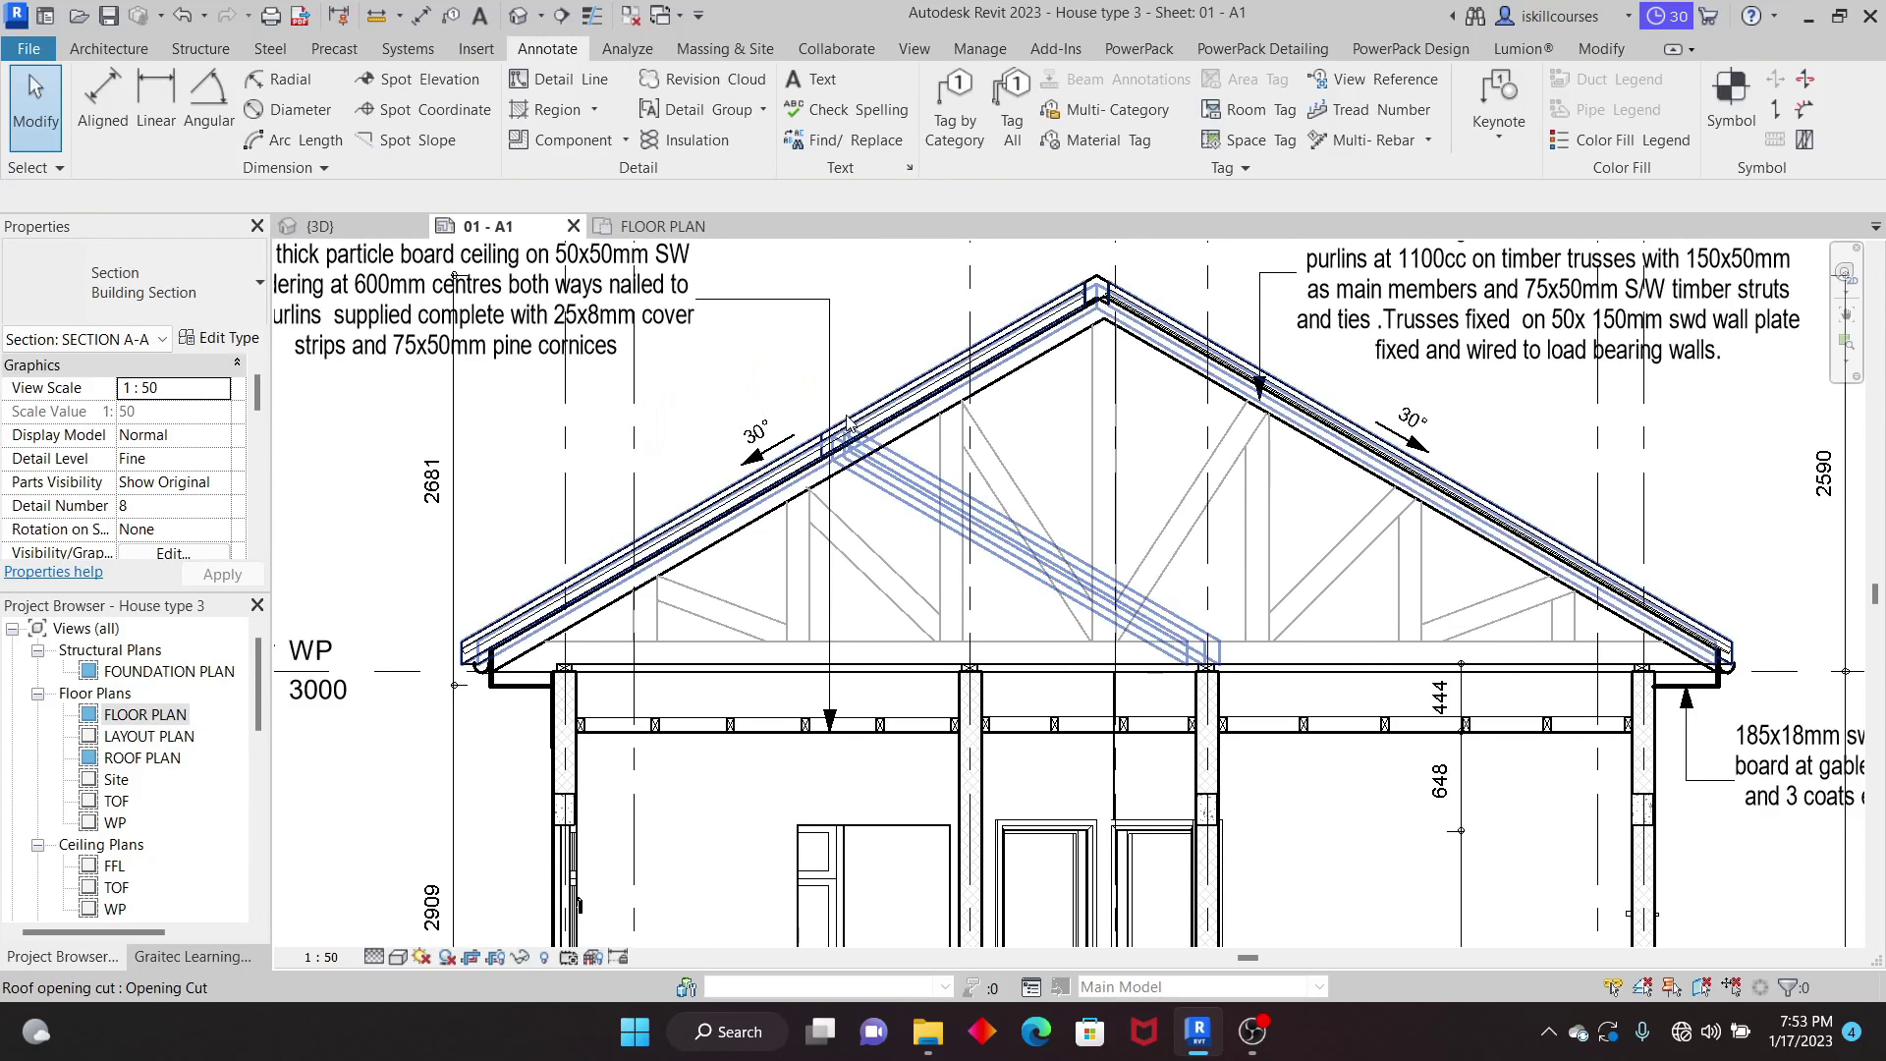
# Step: Deactivate the SECTION A-A viewport to return to the whole sheet
pyautogui.scroll(-5, 846, 420)
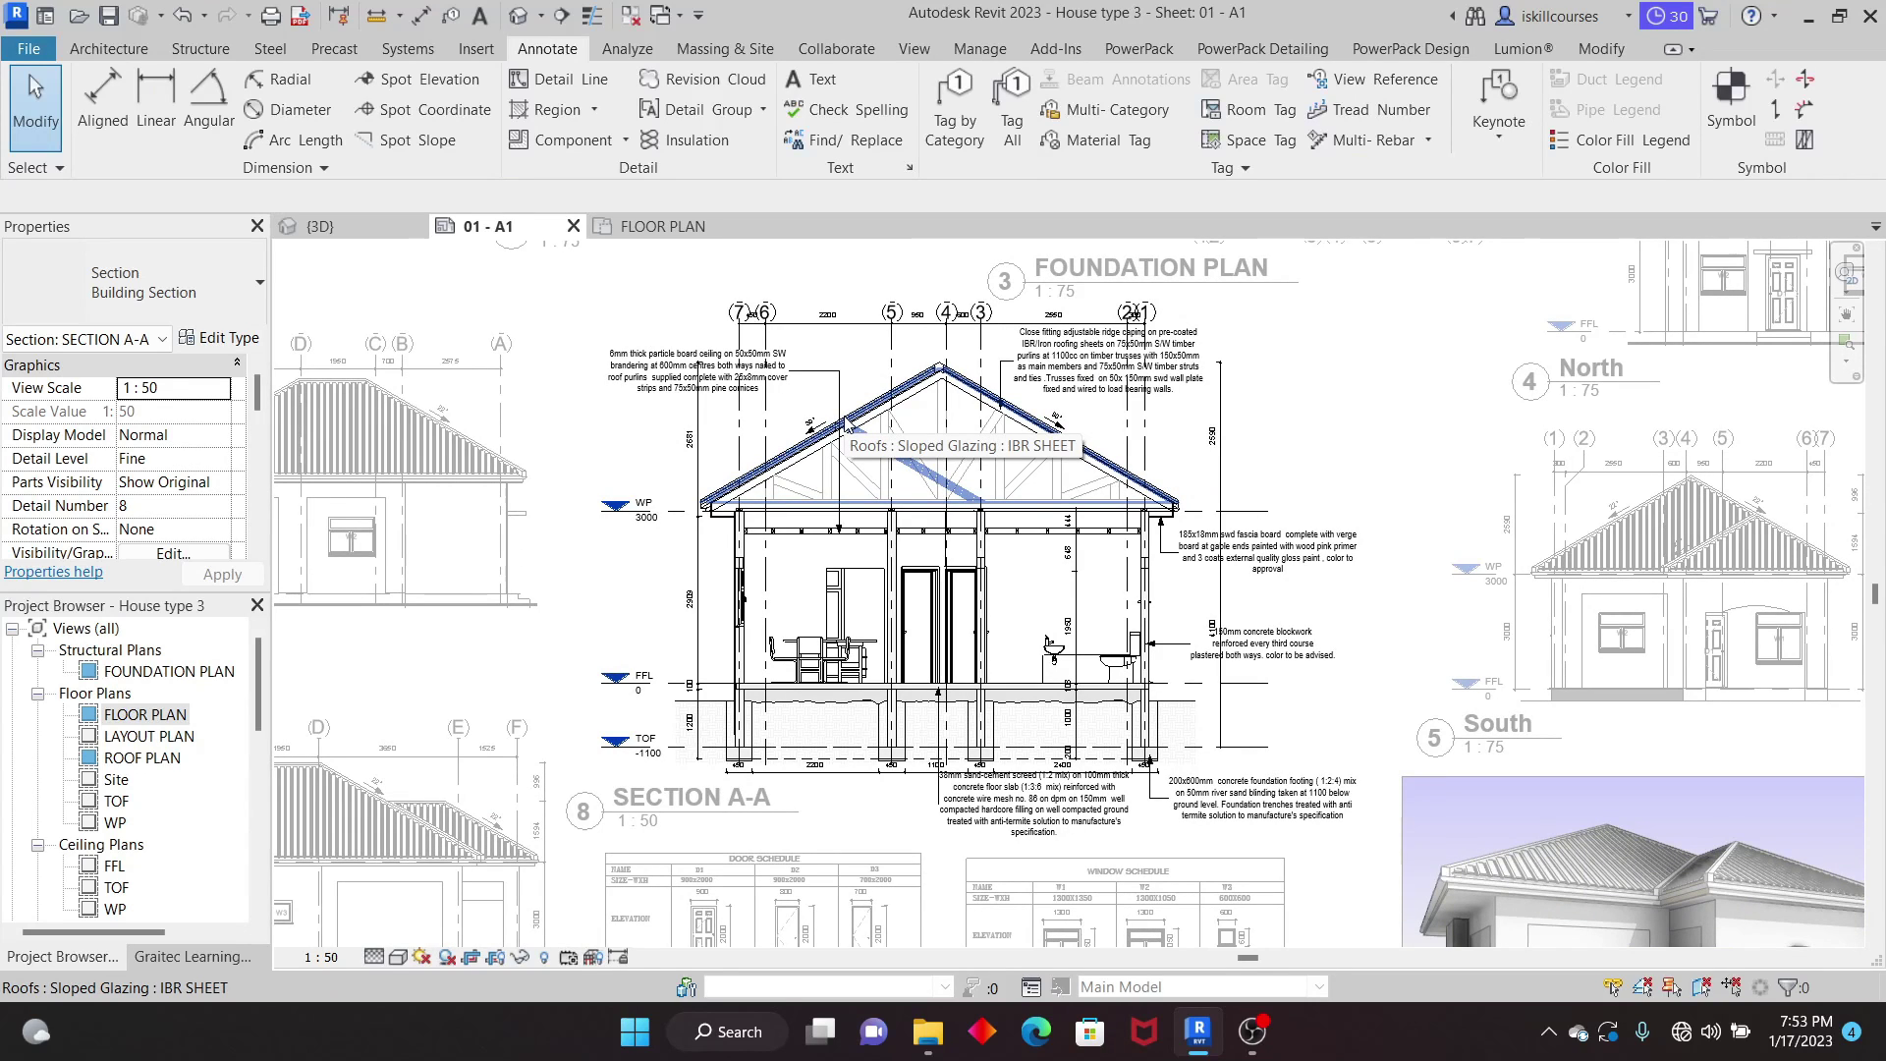
pyautogui.scroll(-6, 847, 420)
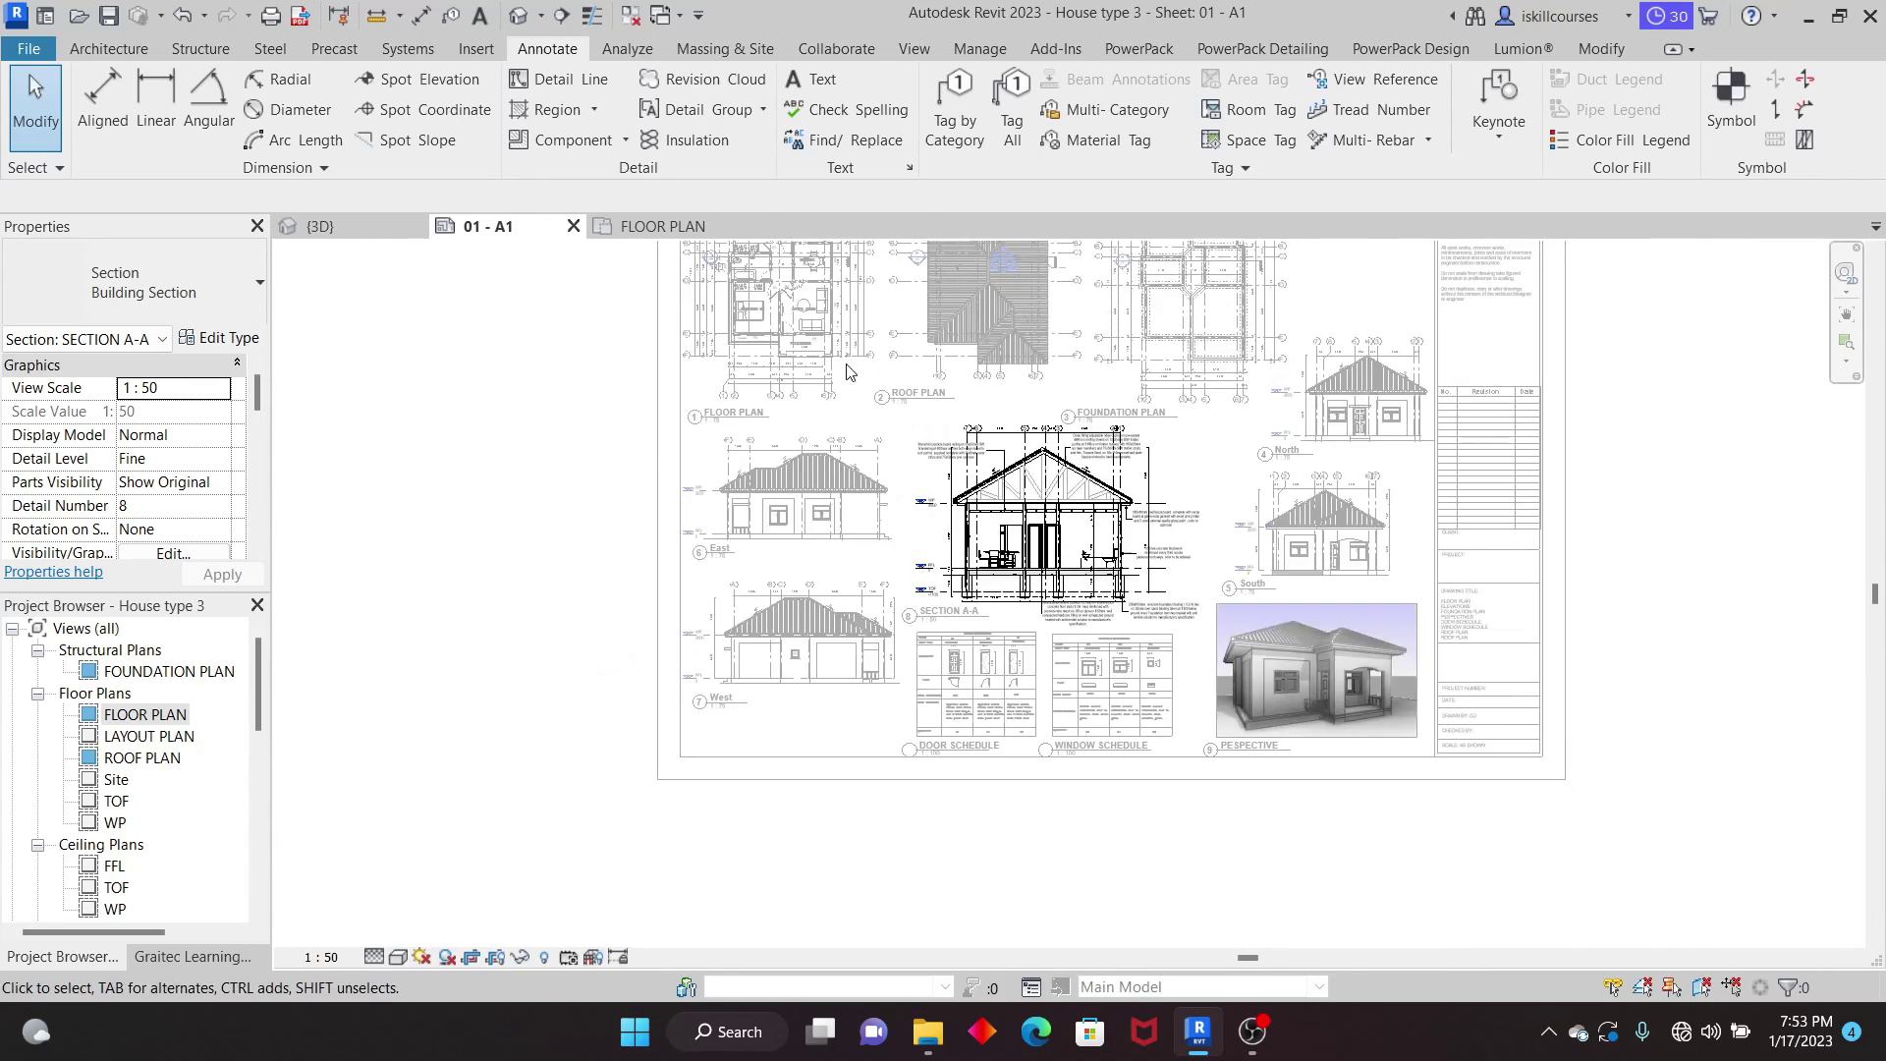
pyautogui.scroll(6, 851, 375)
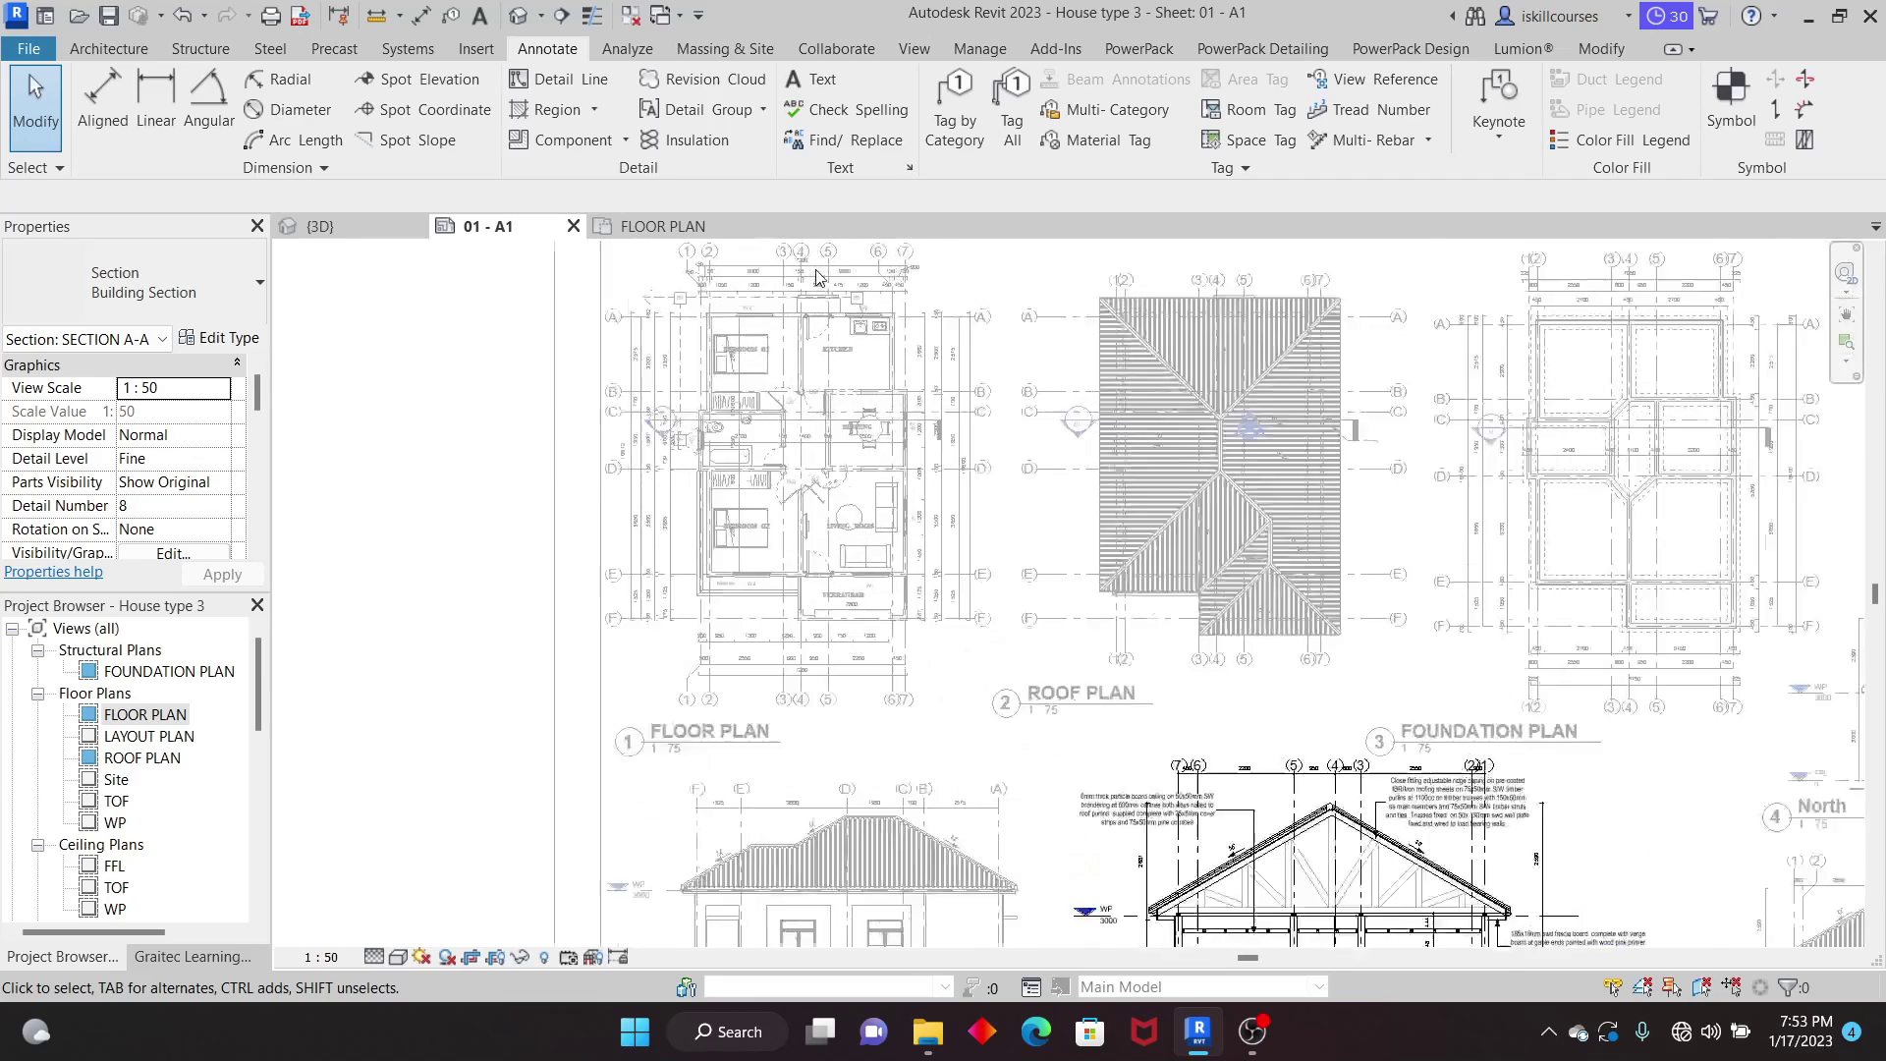
pyautogui.doubleClick(996, 303)
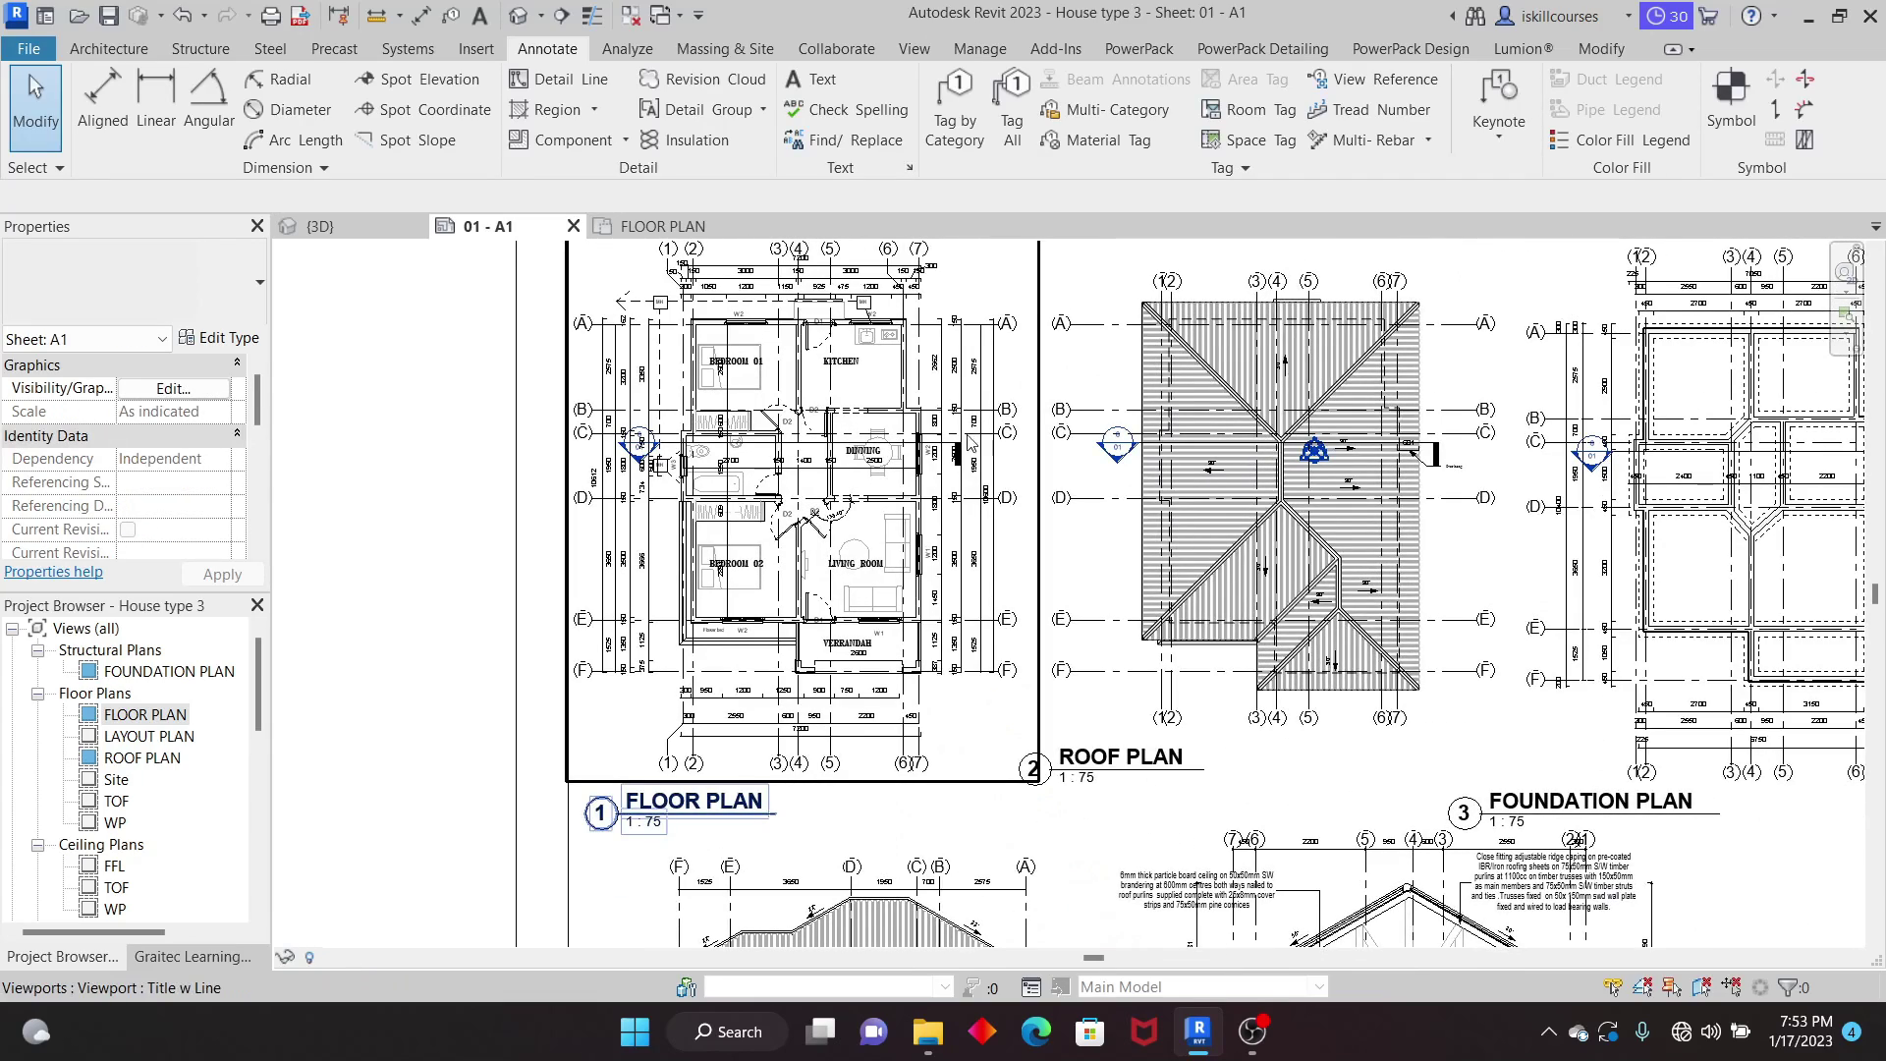
# Step: Examine the doors around the floor plan's central corridor and their D2 tags
pyautogui.scroll(5, 805, 484)
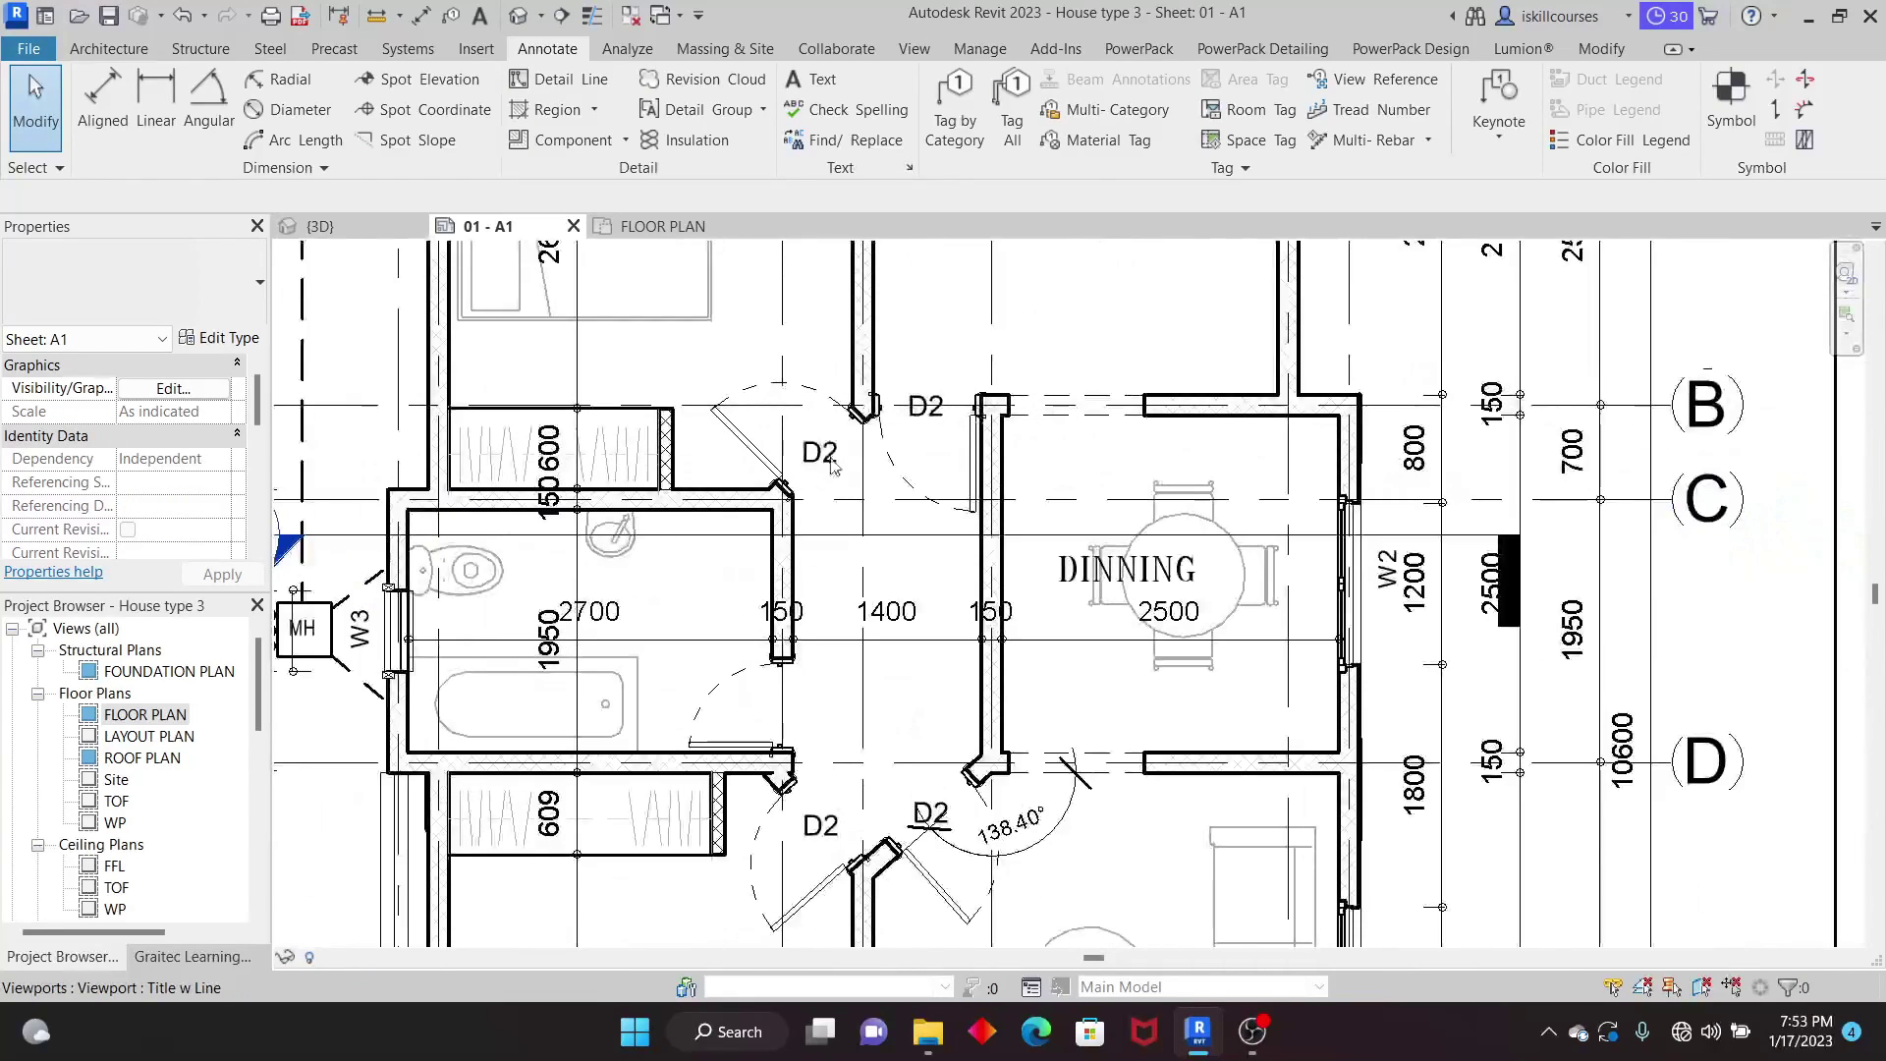
pyautogui.scroll(-1, 798, 529)
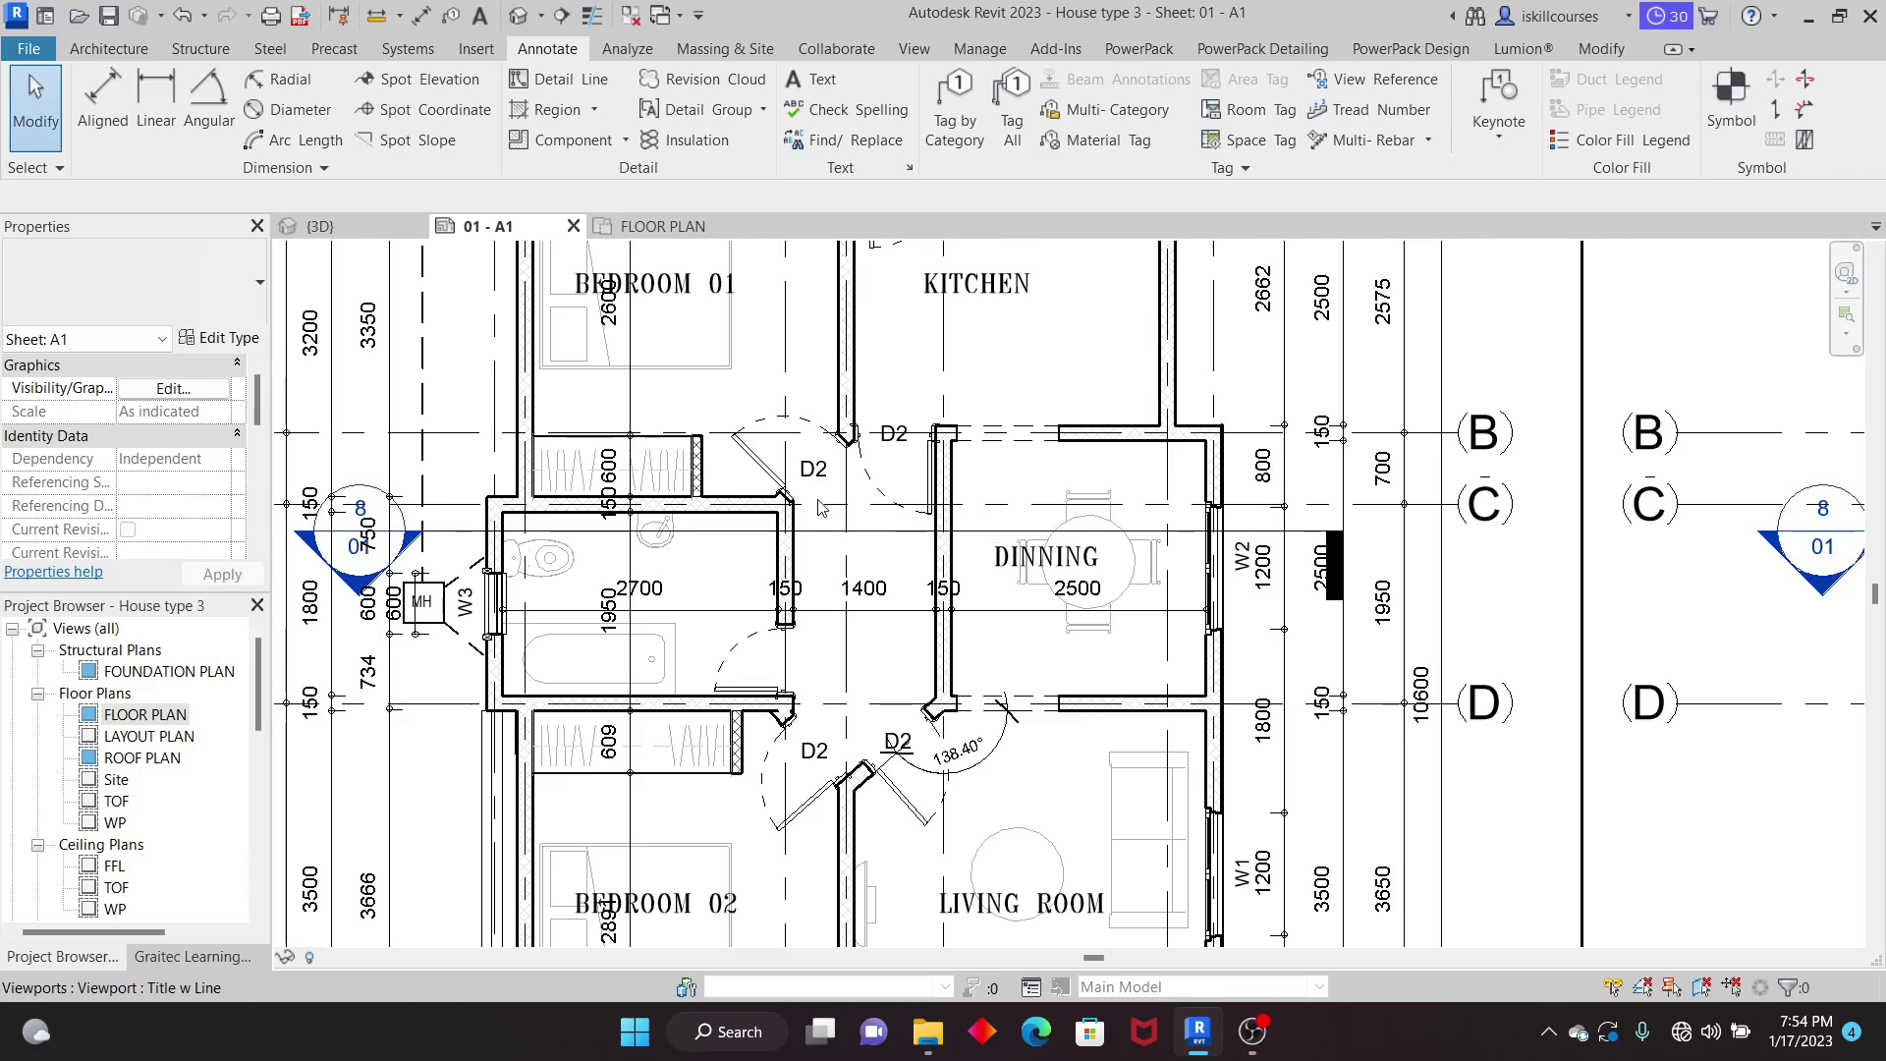
pyautogui.scroll(-2, 757, 503)
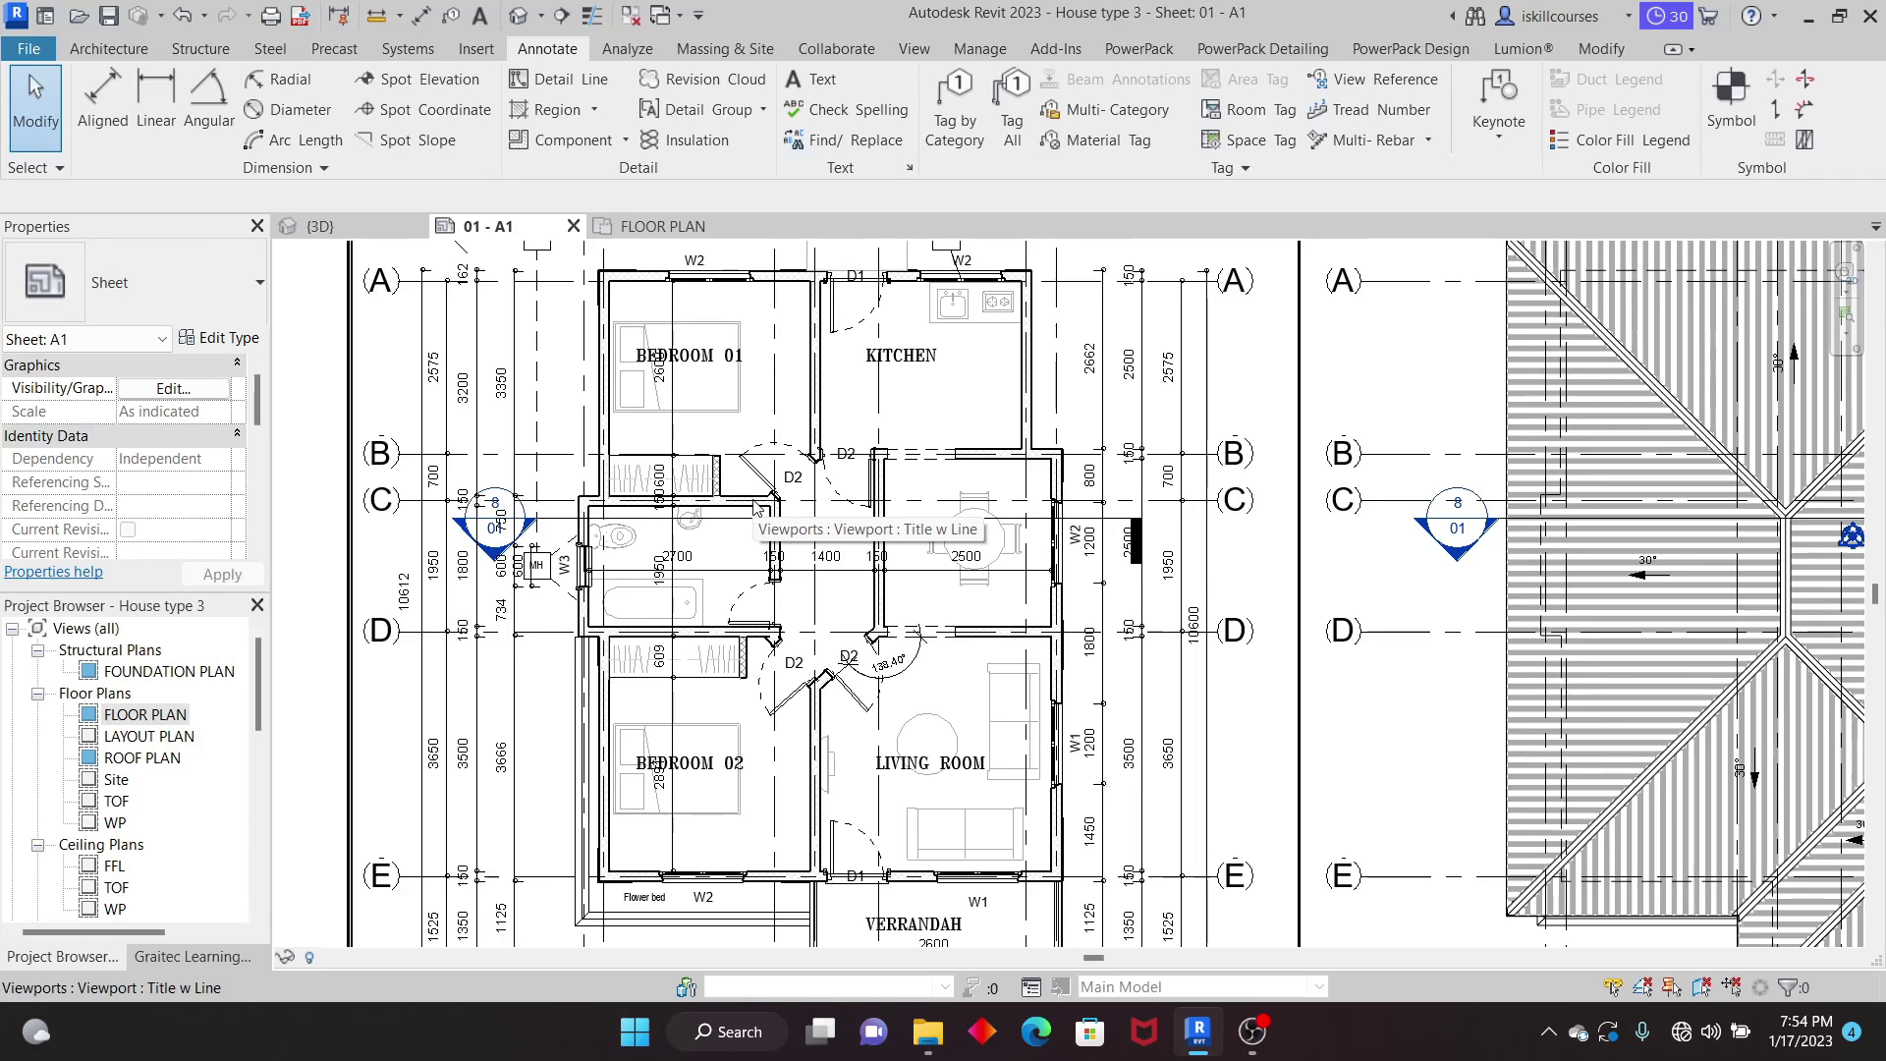
pyautogui.scroll(2, 794, 527)
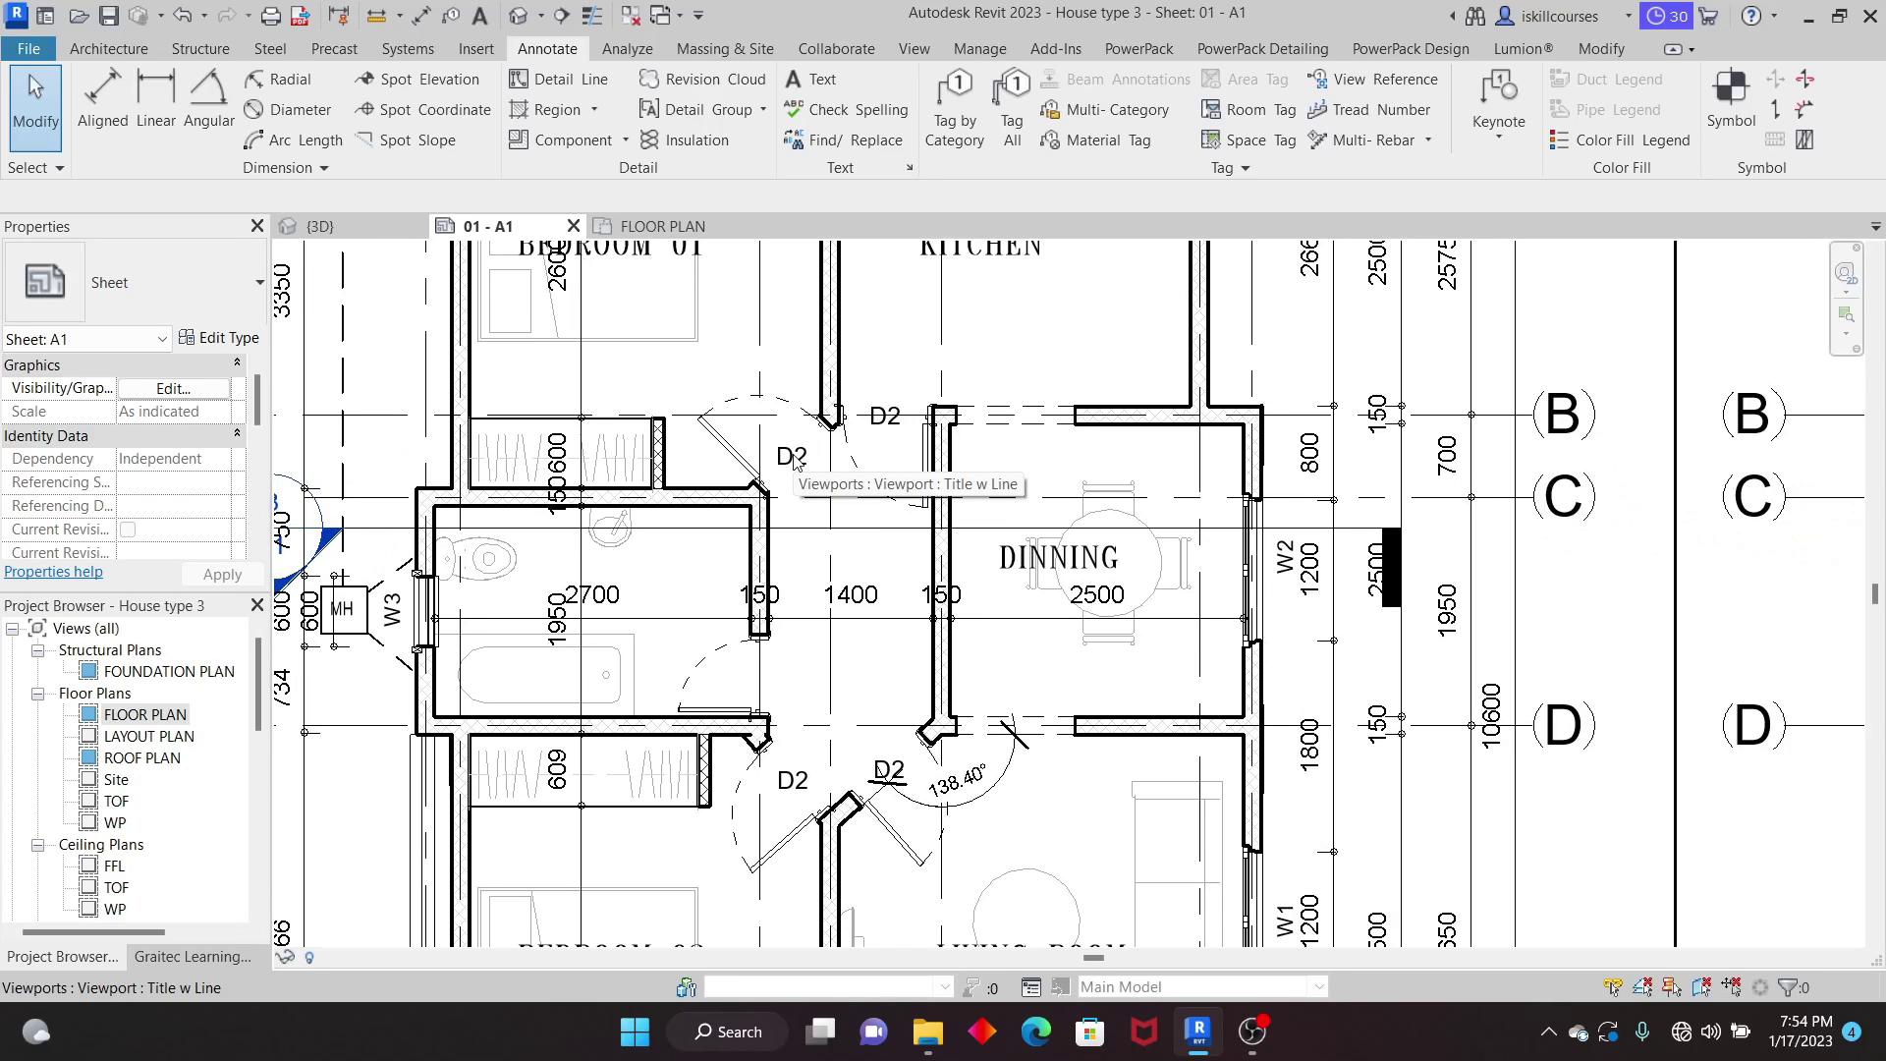
pyautogui.scroll(-2, 794, 491)
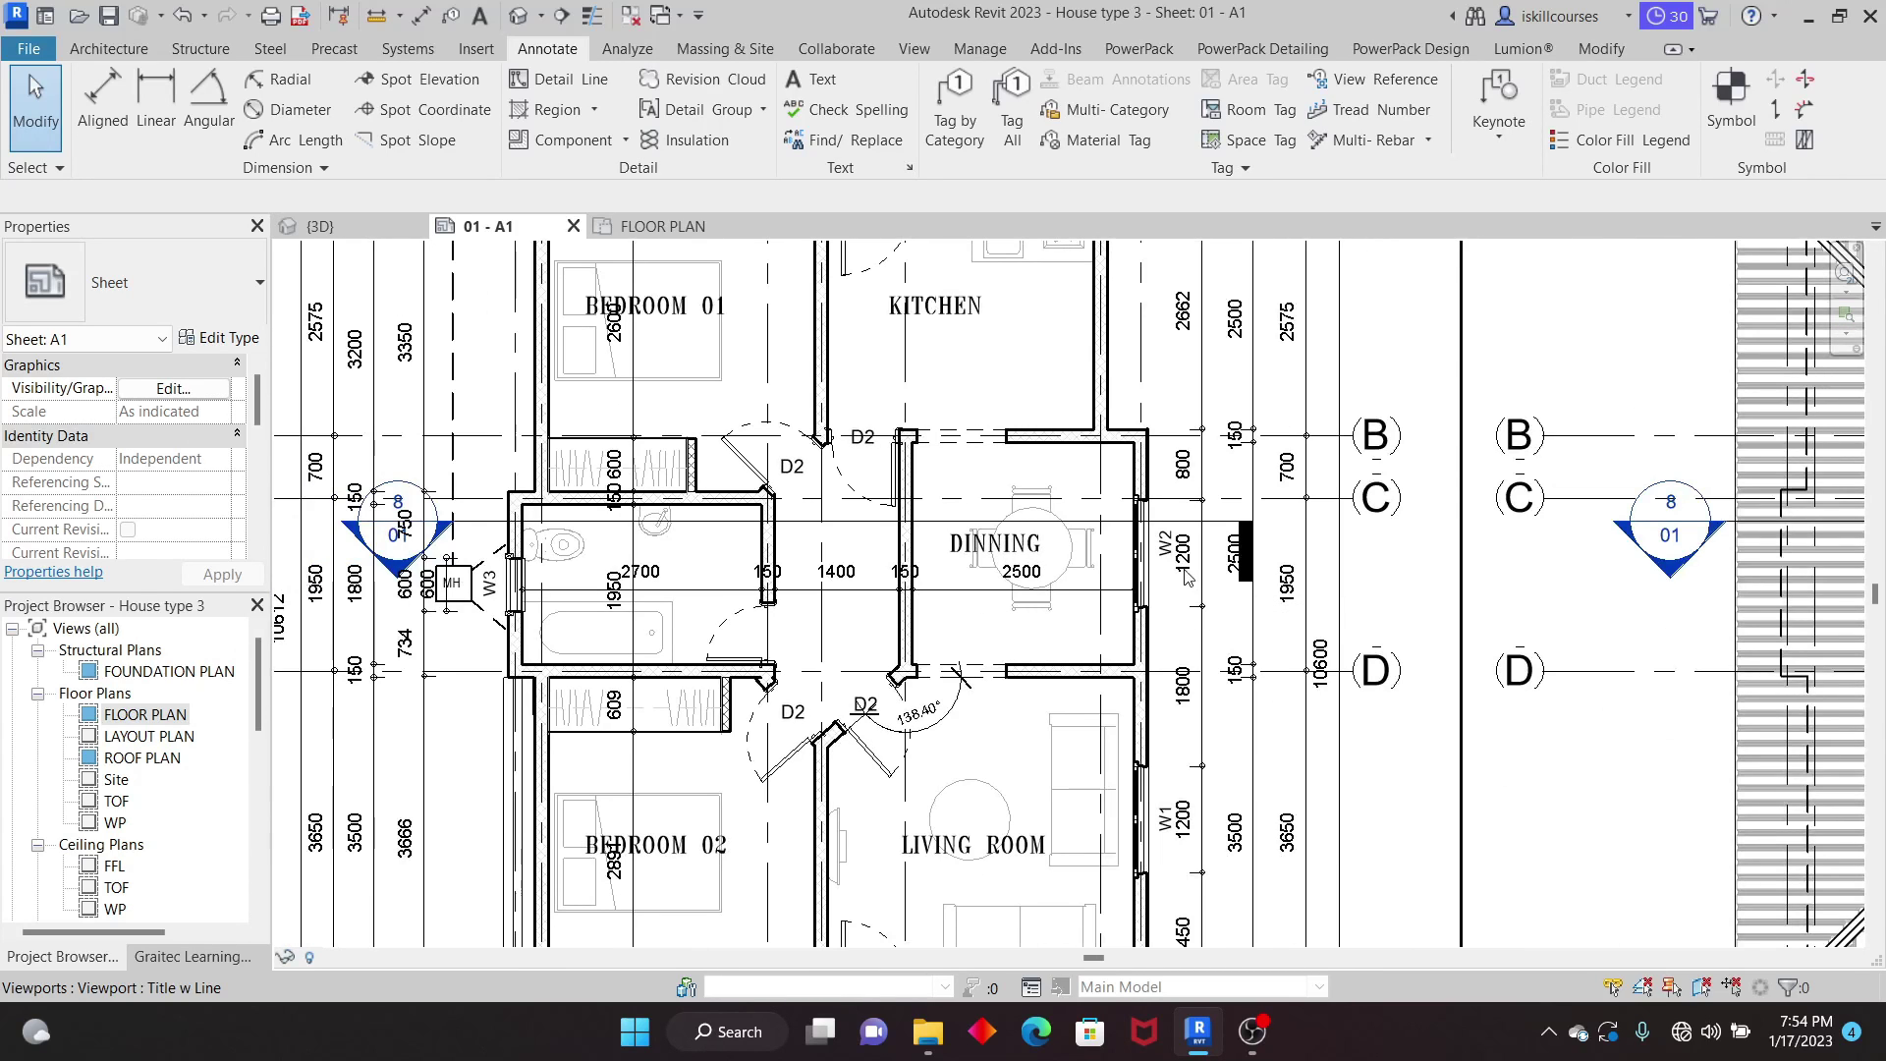
pyautogui.scroll(1, 761, 433)
pyautogui.scroll(-3, 973, 521)
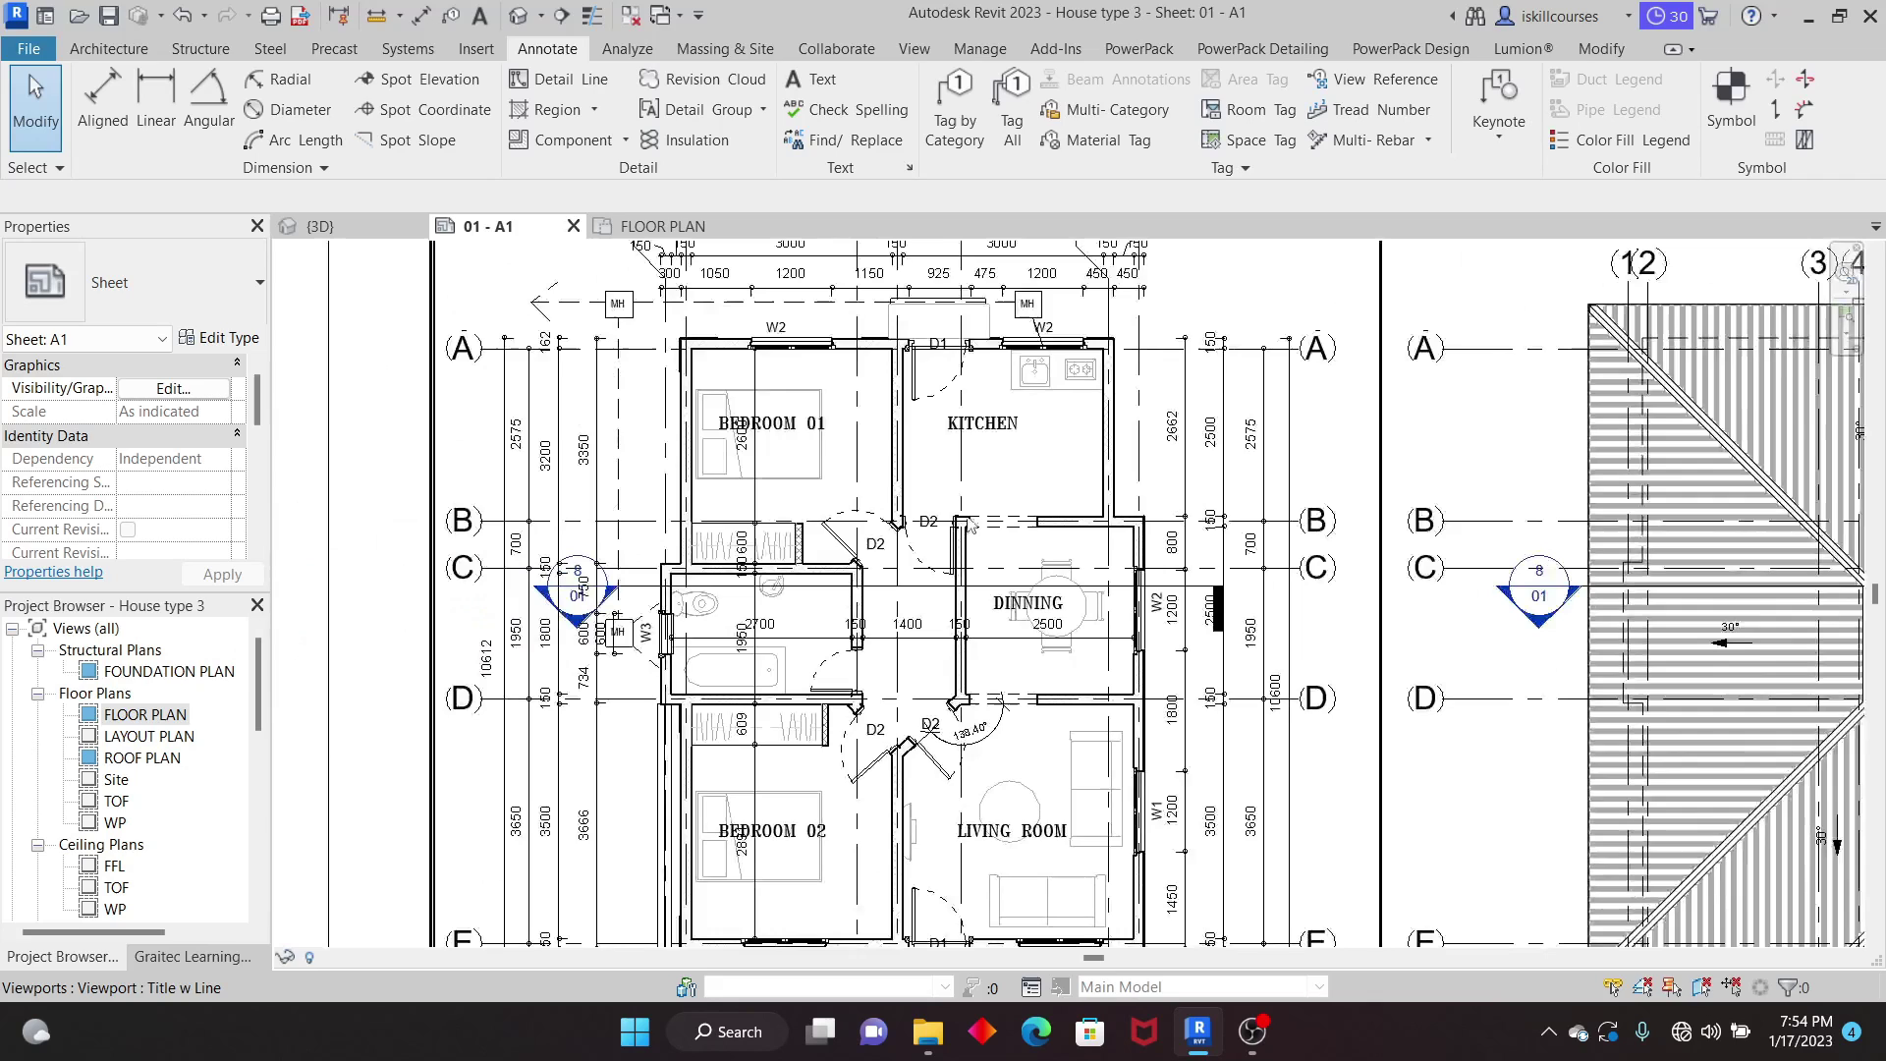
# Step: Activate the FLOOR PLAN viewport and open the type properties of the angled D2 door to Bedroom 01
pyautogui.doubleClick(1014, 489)
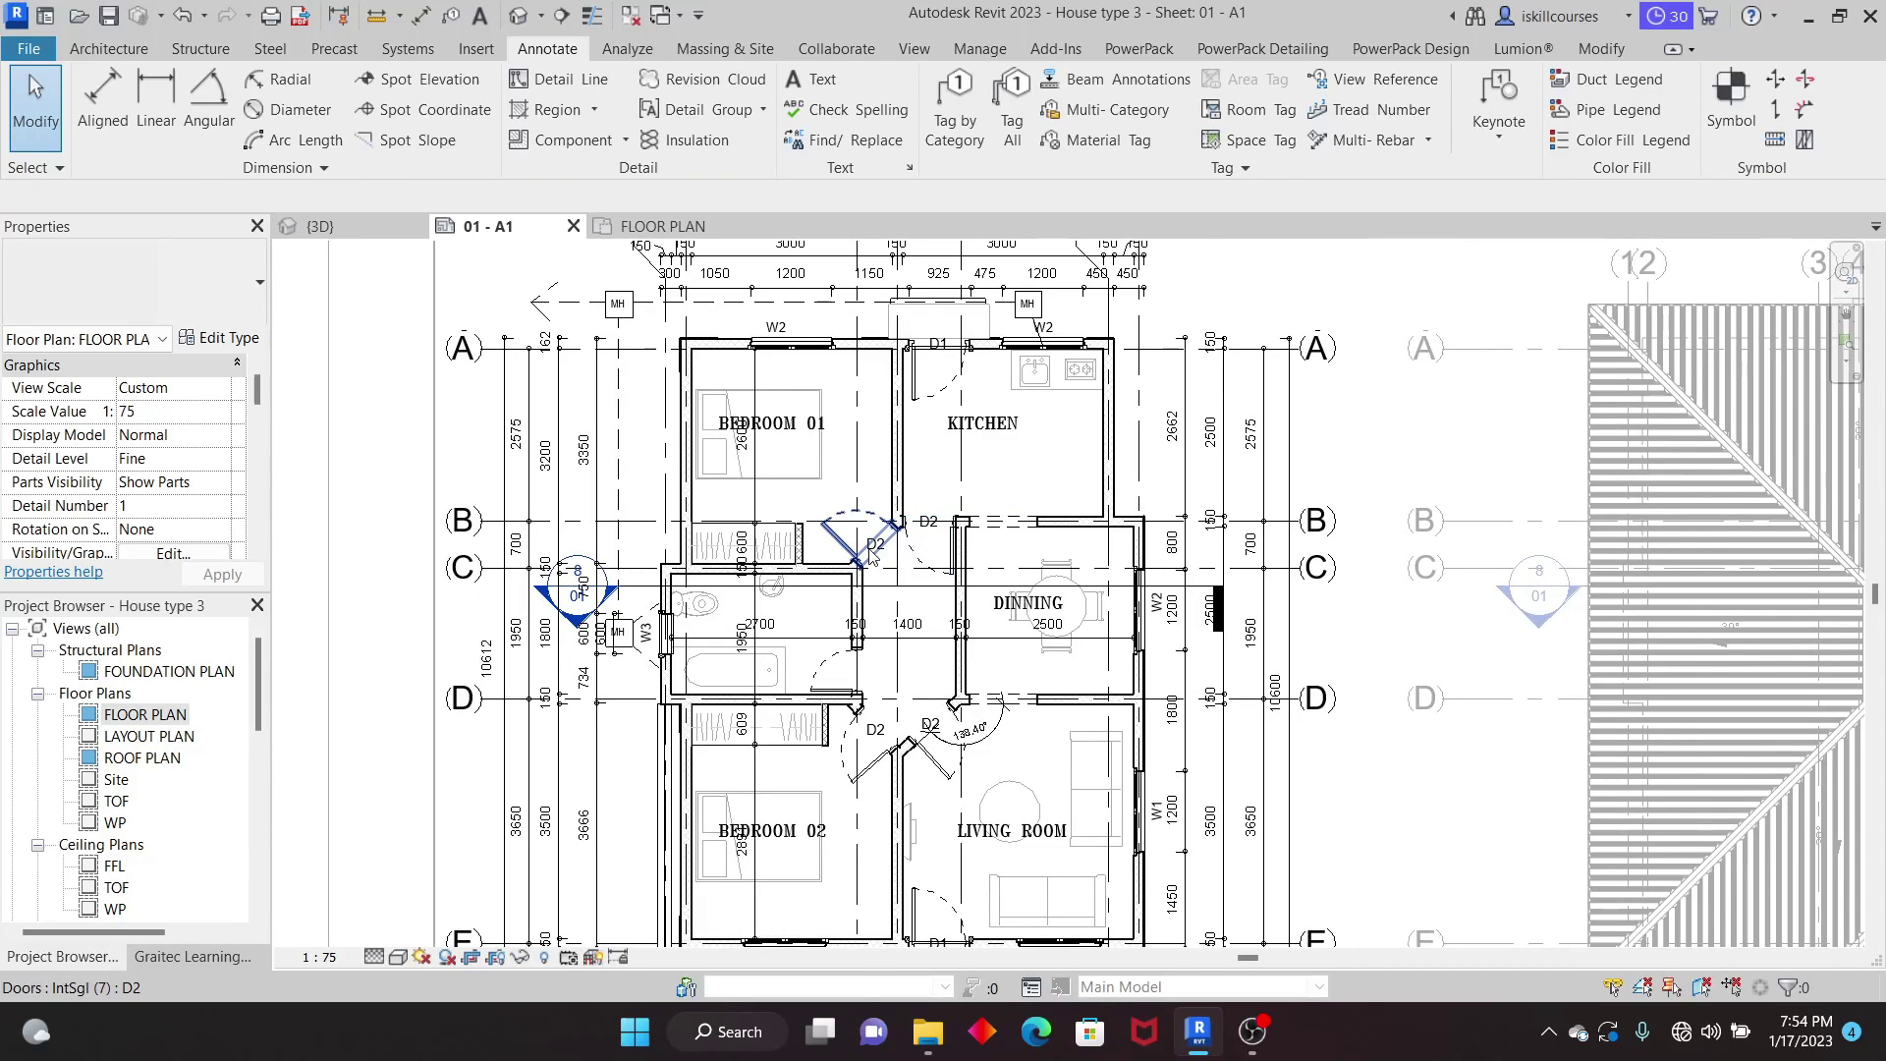
pyautogui.scroll(3, 872, 557)
pyautogui.scroll(1, 872, 557)
pyautogui.click(812, 439)
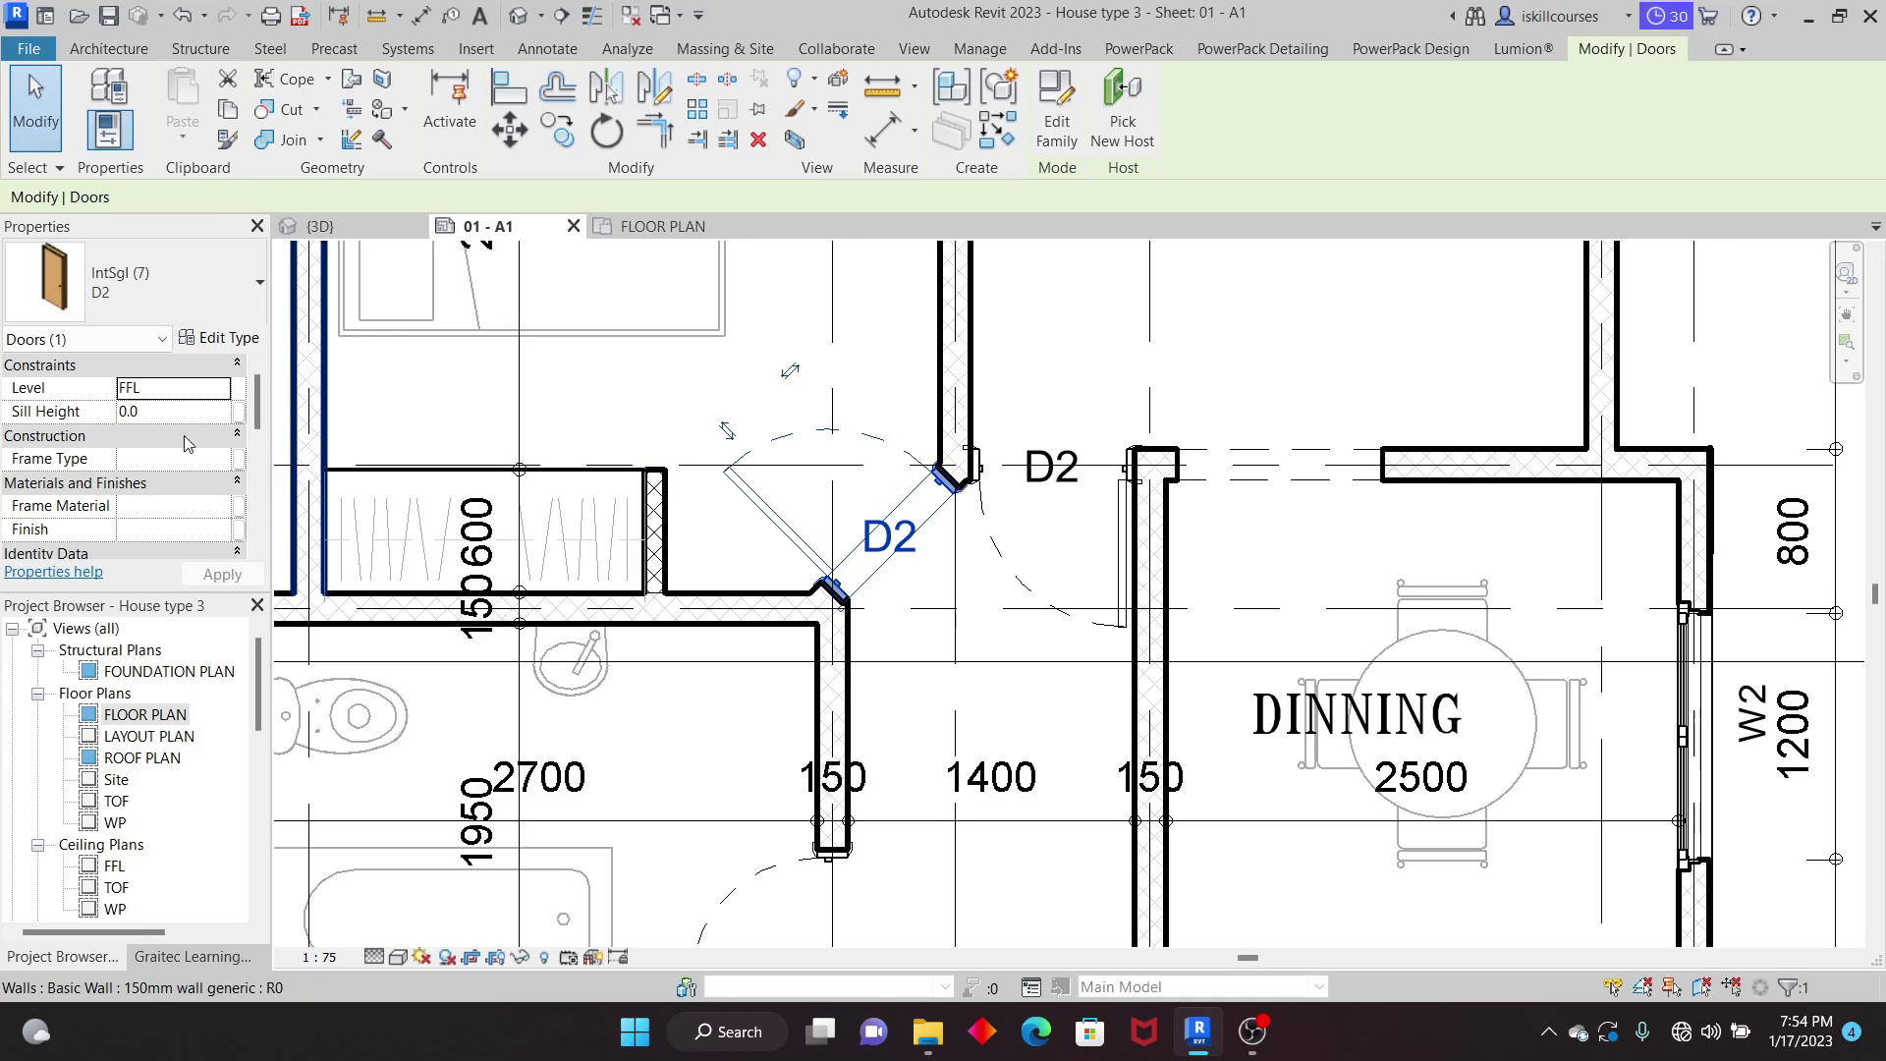
pyautogui.click(713, 396)
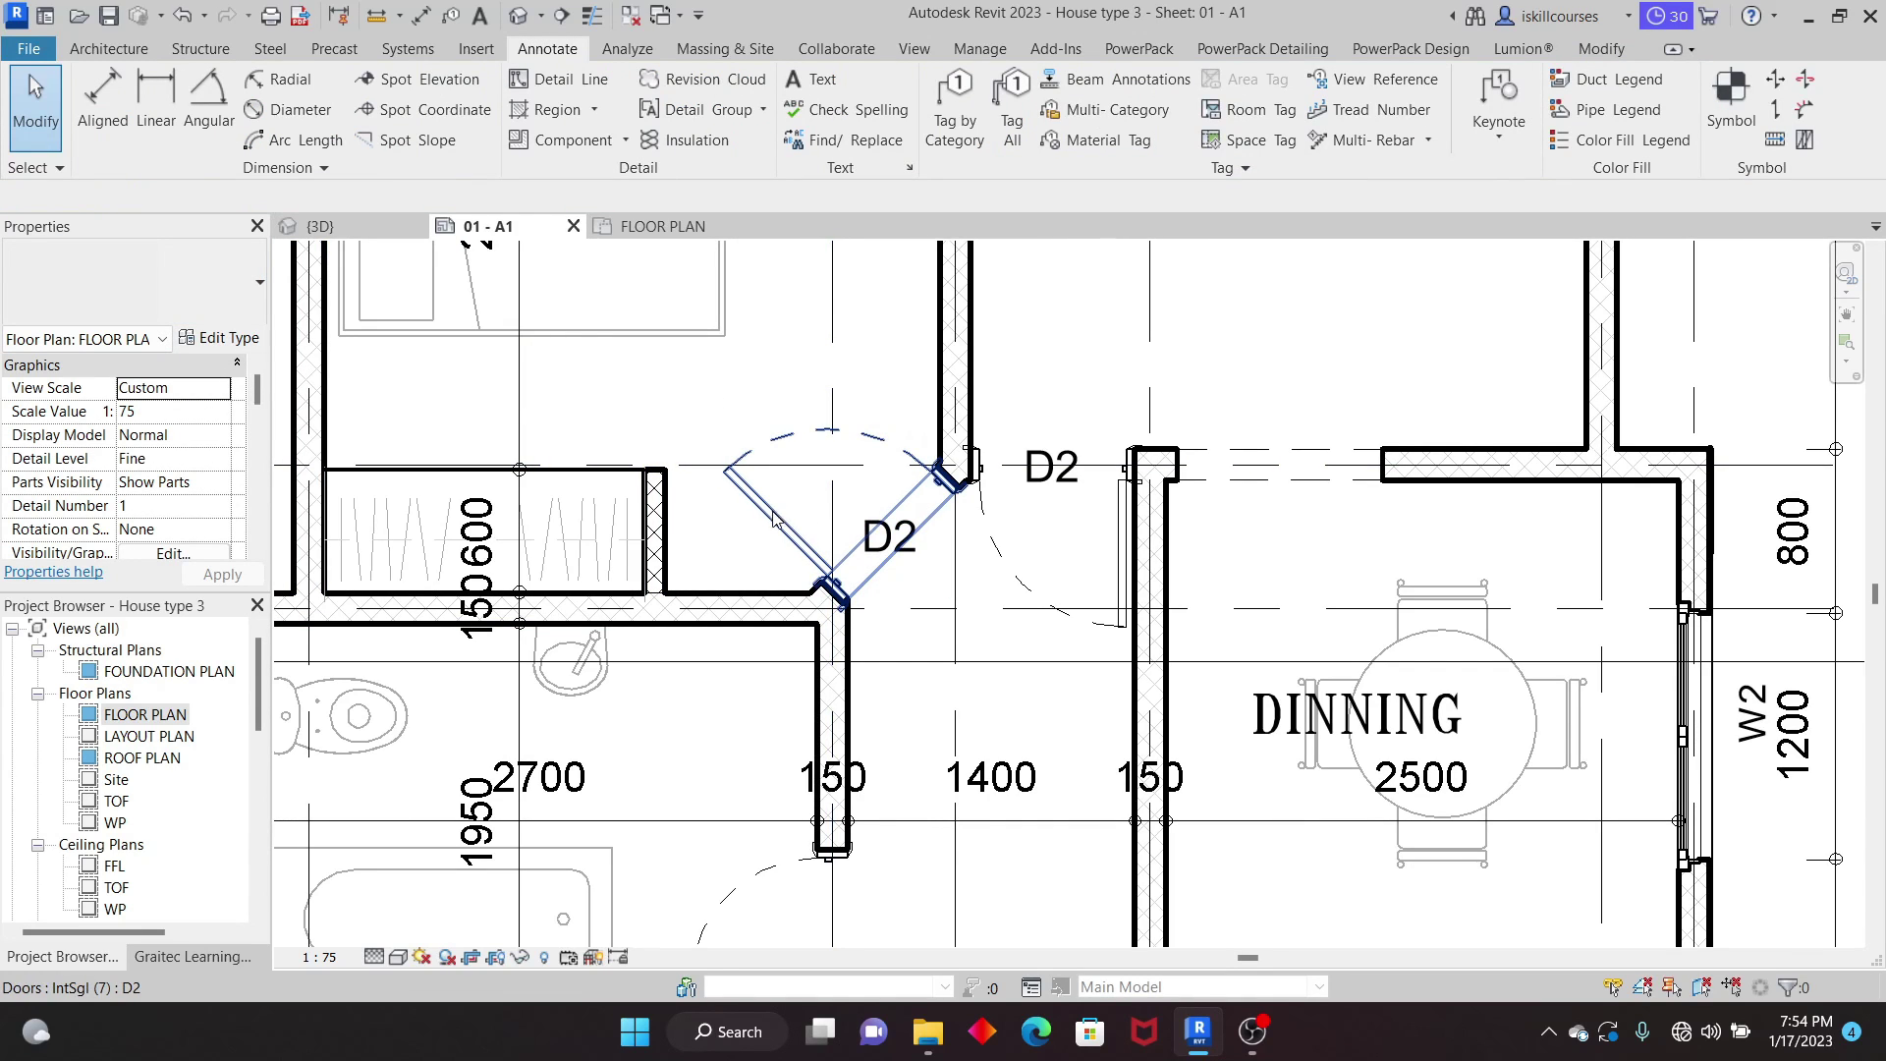
pyautogui.click(816, 522)
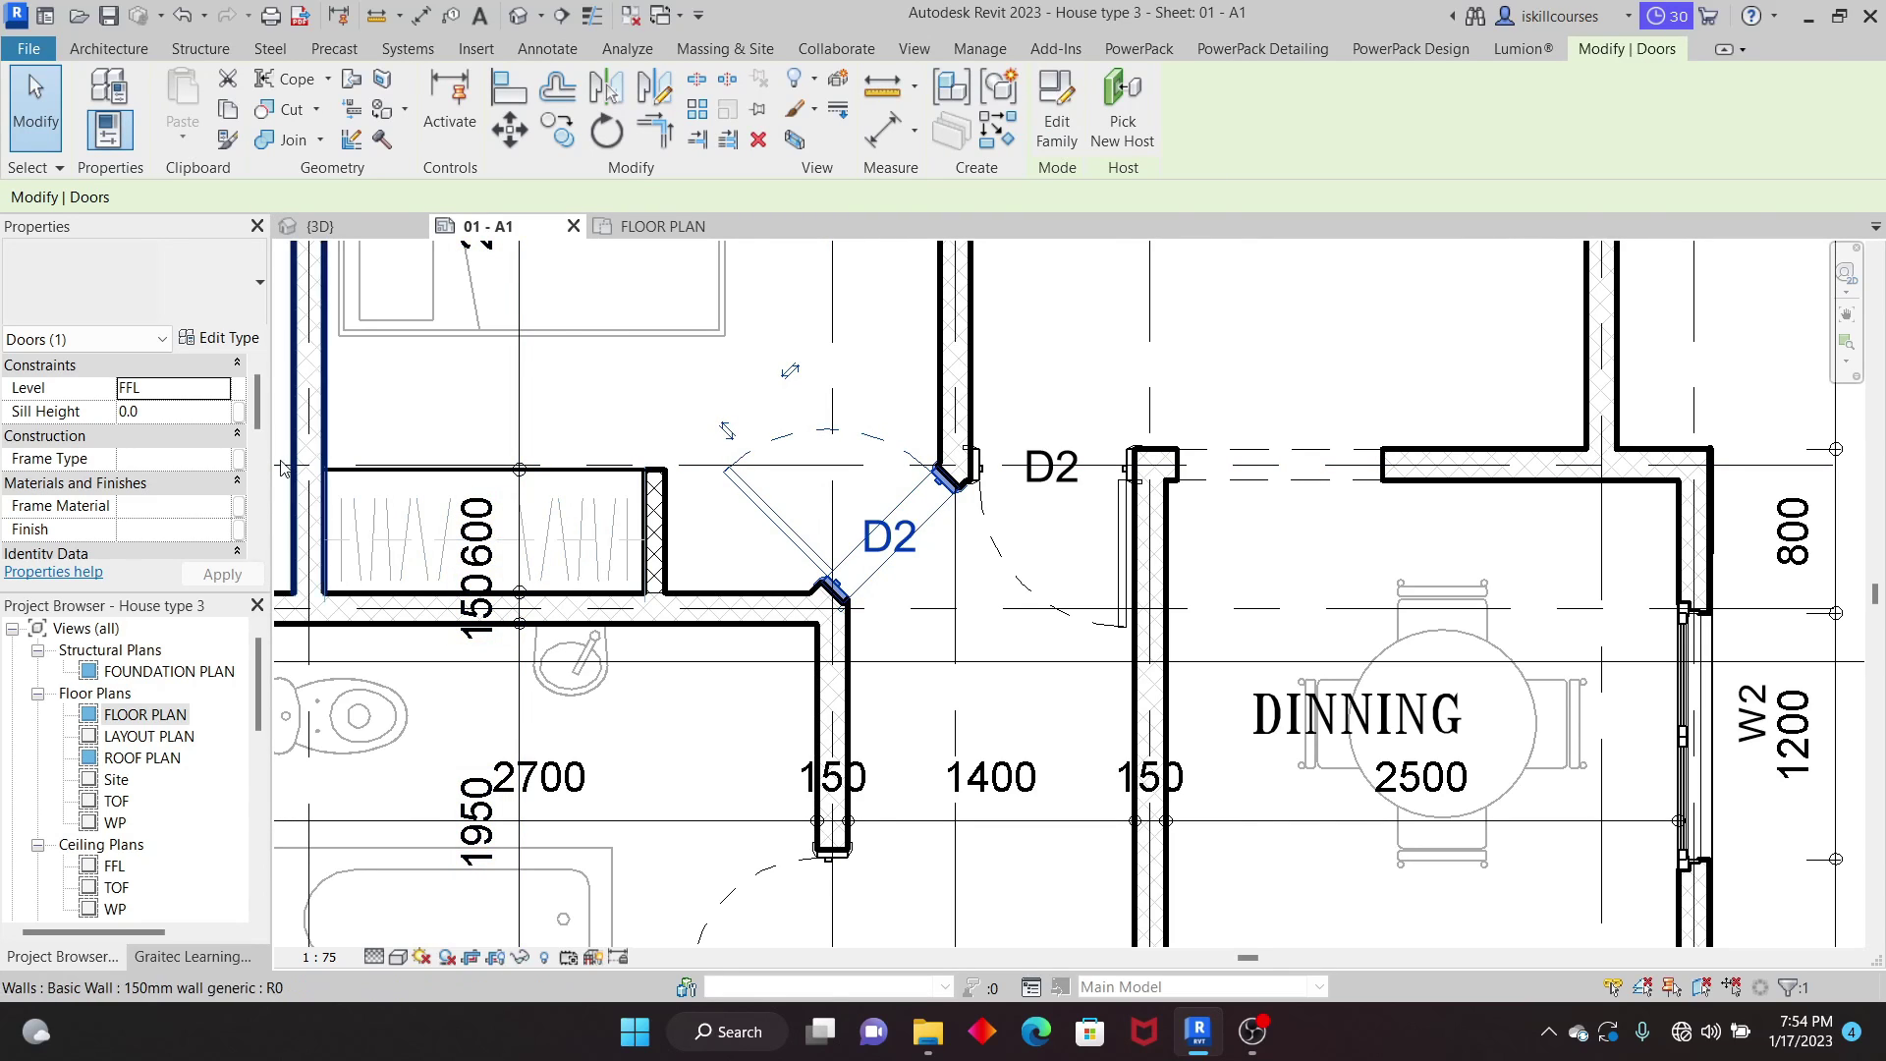
pyautogui.click(218, 338)
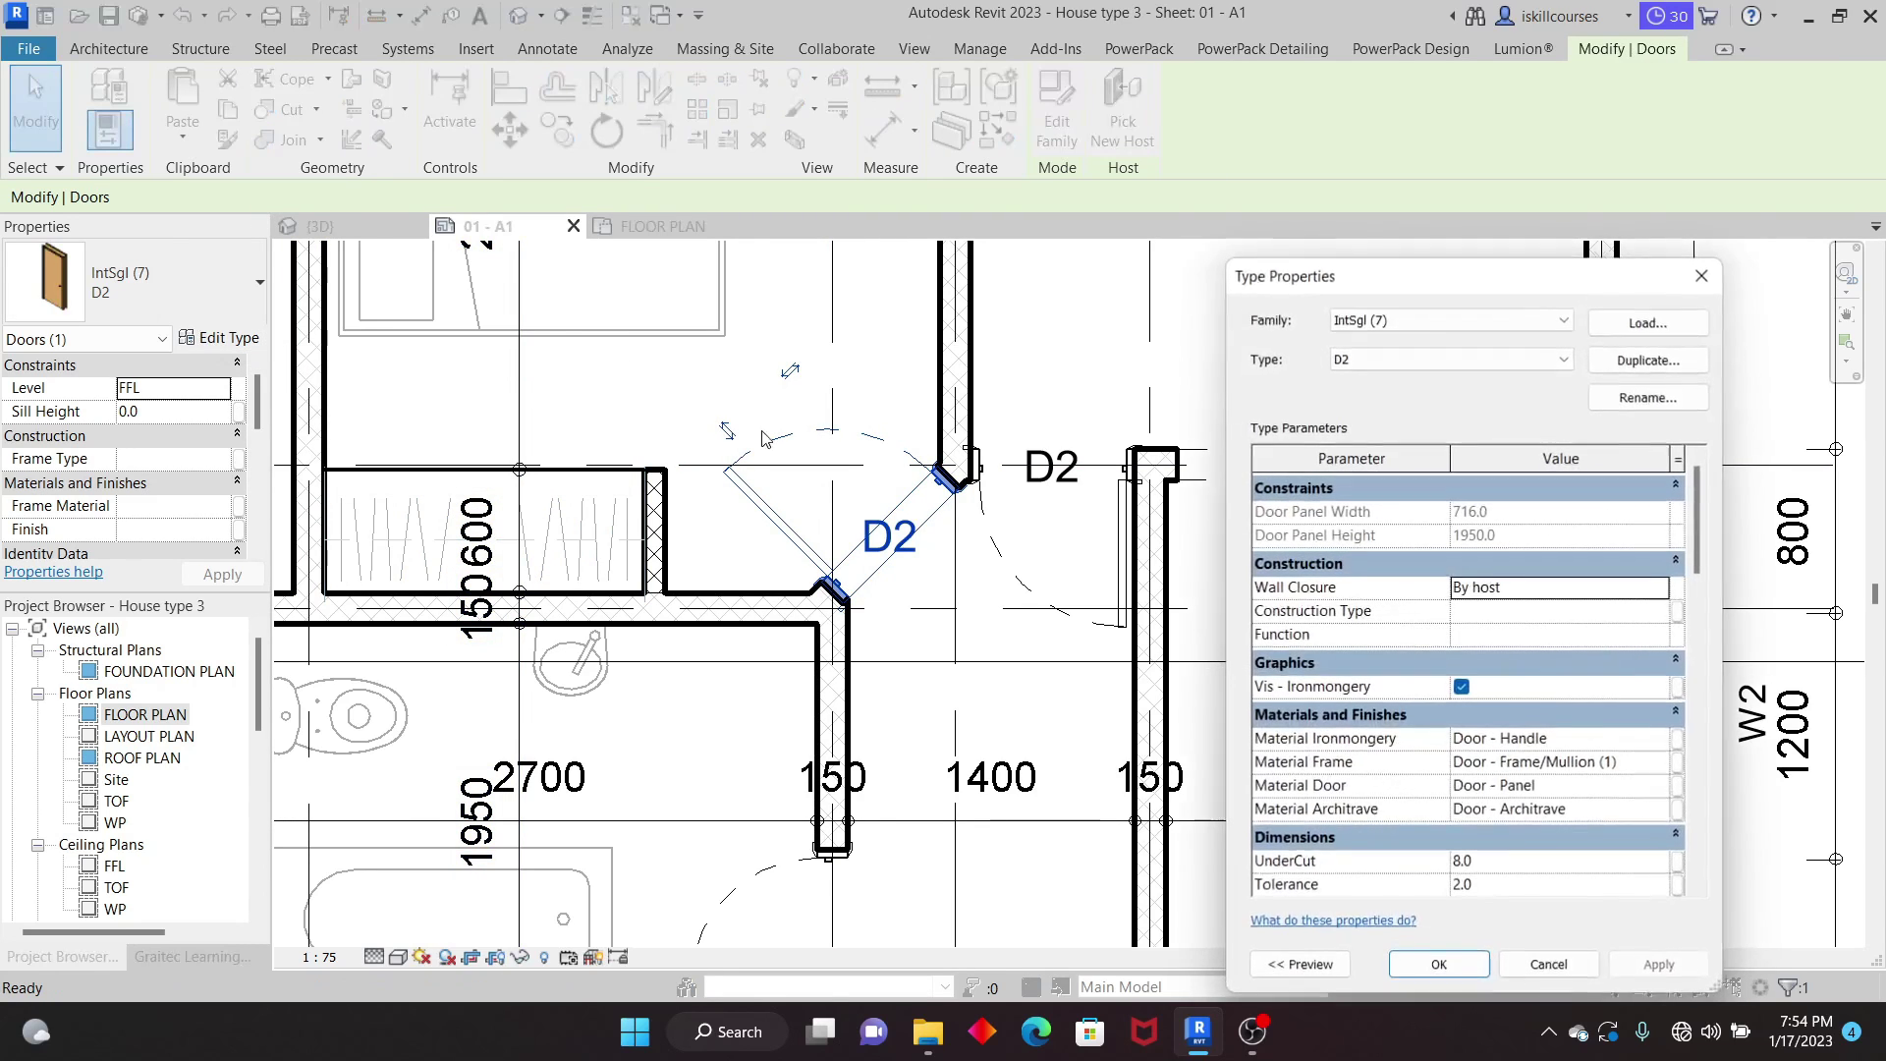
# Step: Check the Type Mark in the angled door's type properties, then close them without changes and clear the selection
pyautogui.moveTo(1369, 283); pyautogui.dragTo(1077, 140)
pyautogui.scroll(-10, 1184, 629)
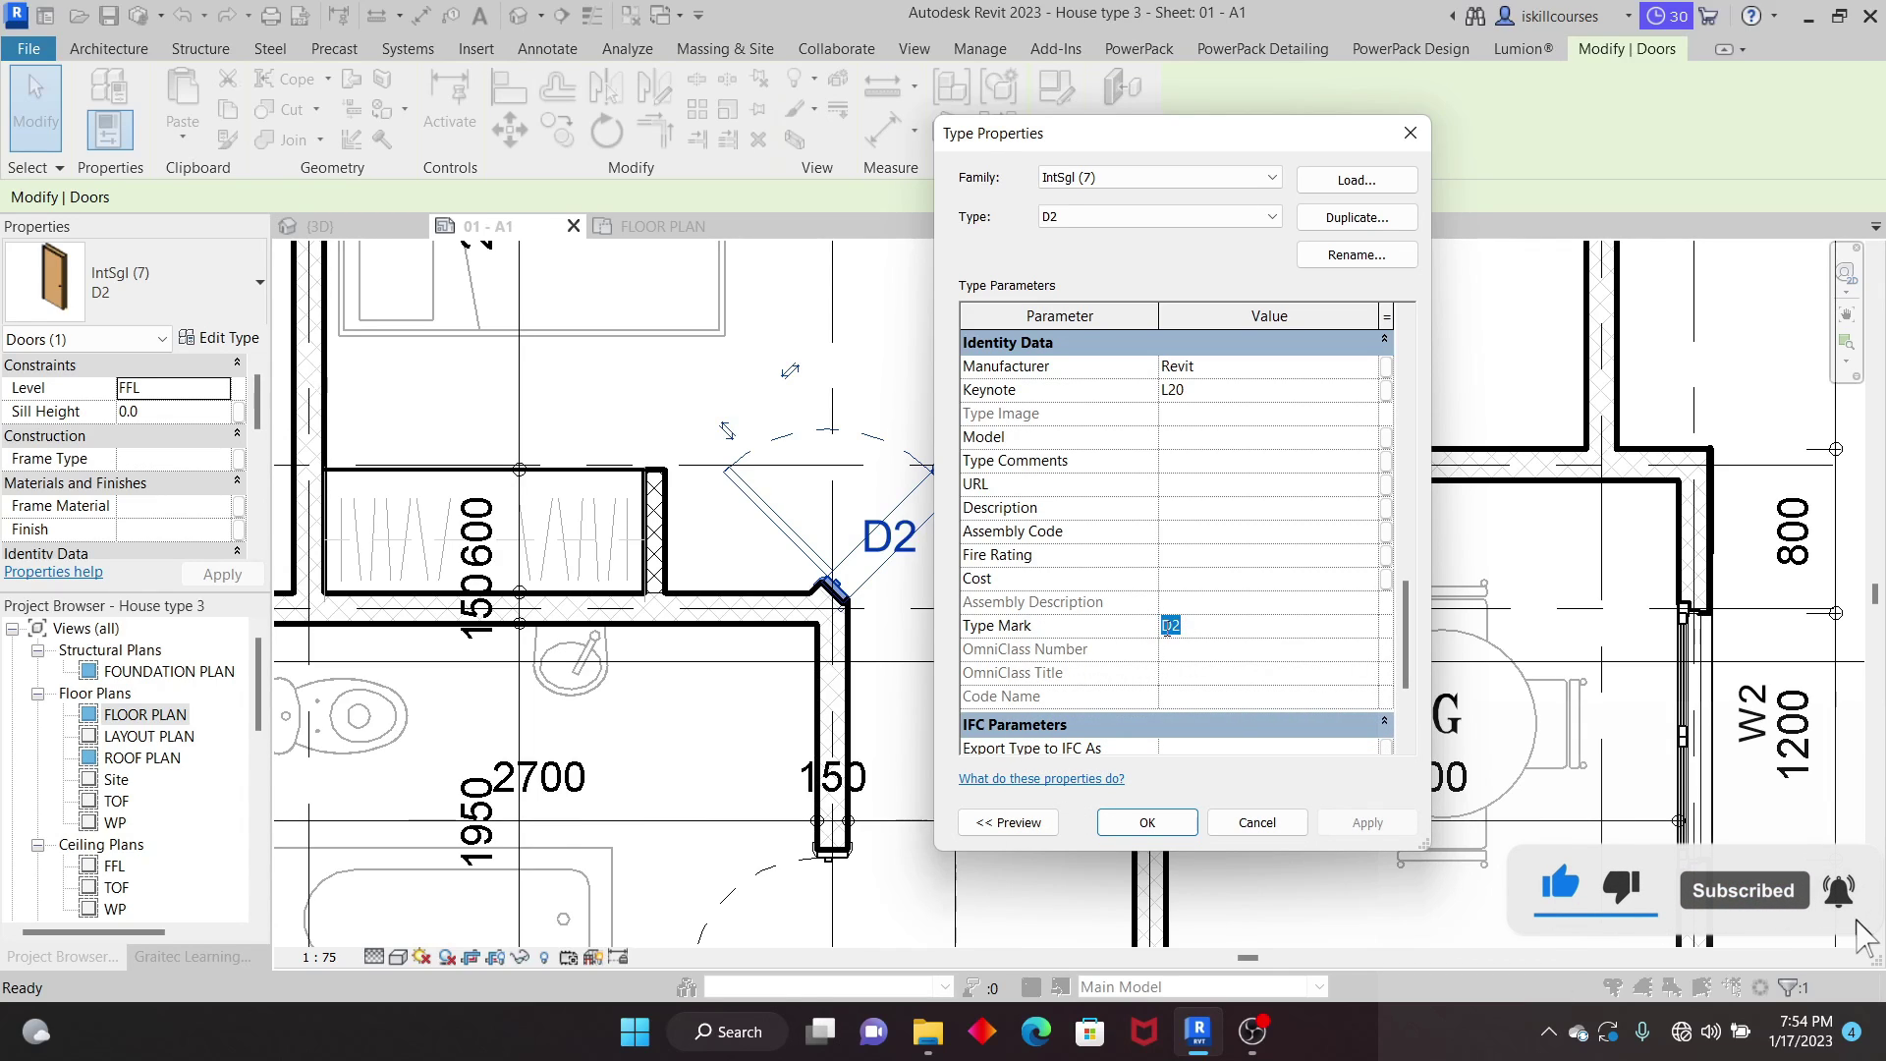
pyautogui.click(1411, 135)
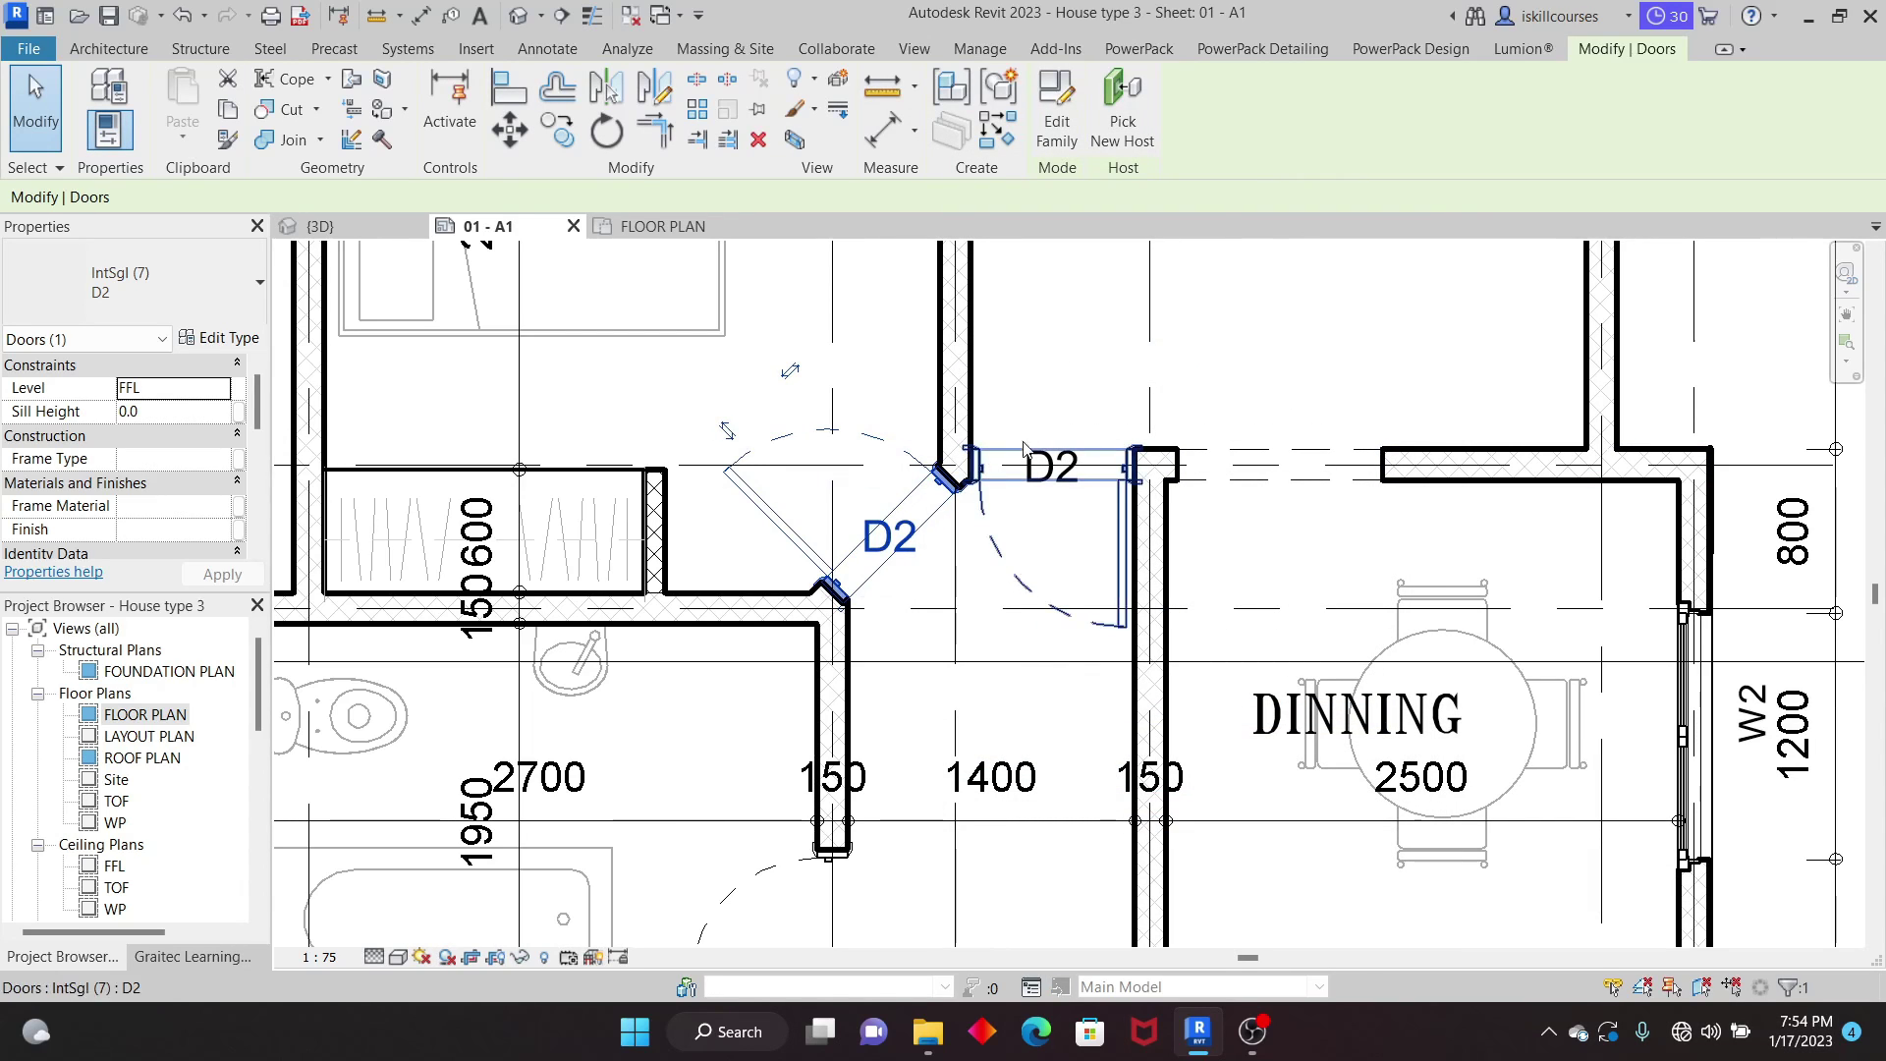
pyautogui.click(1084, 355)
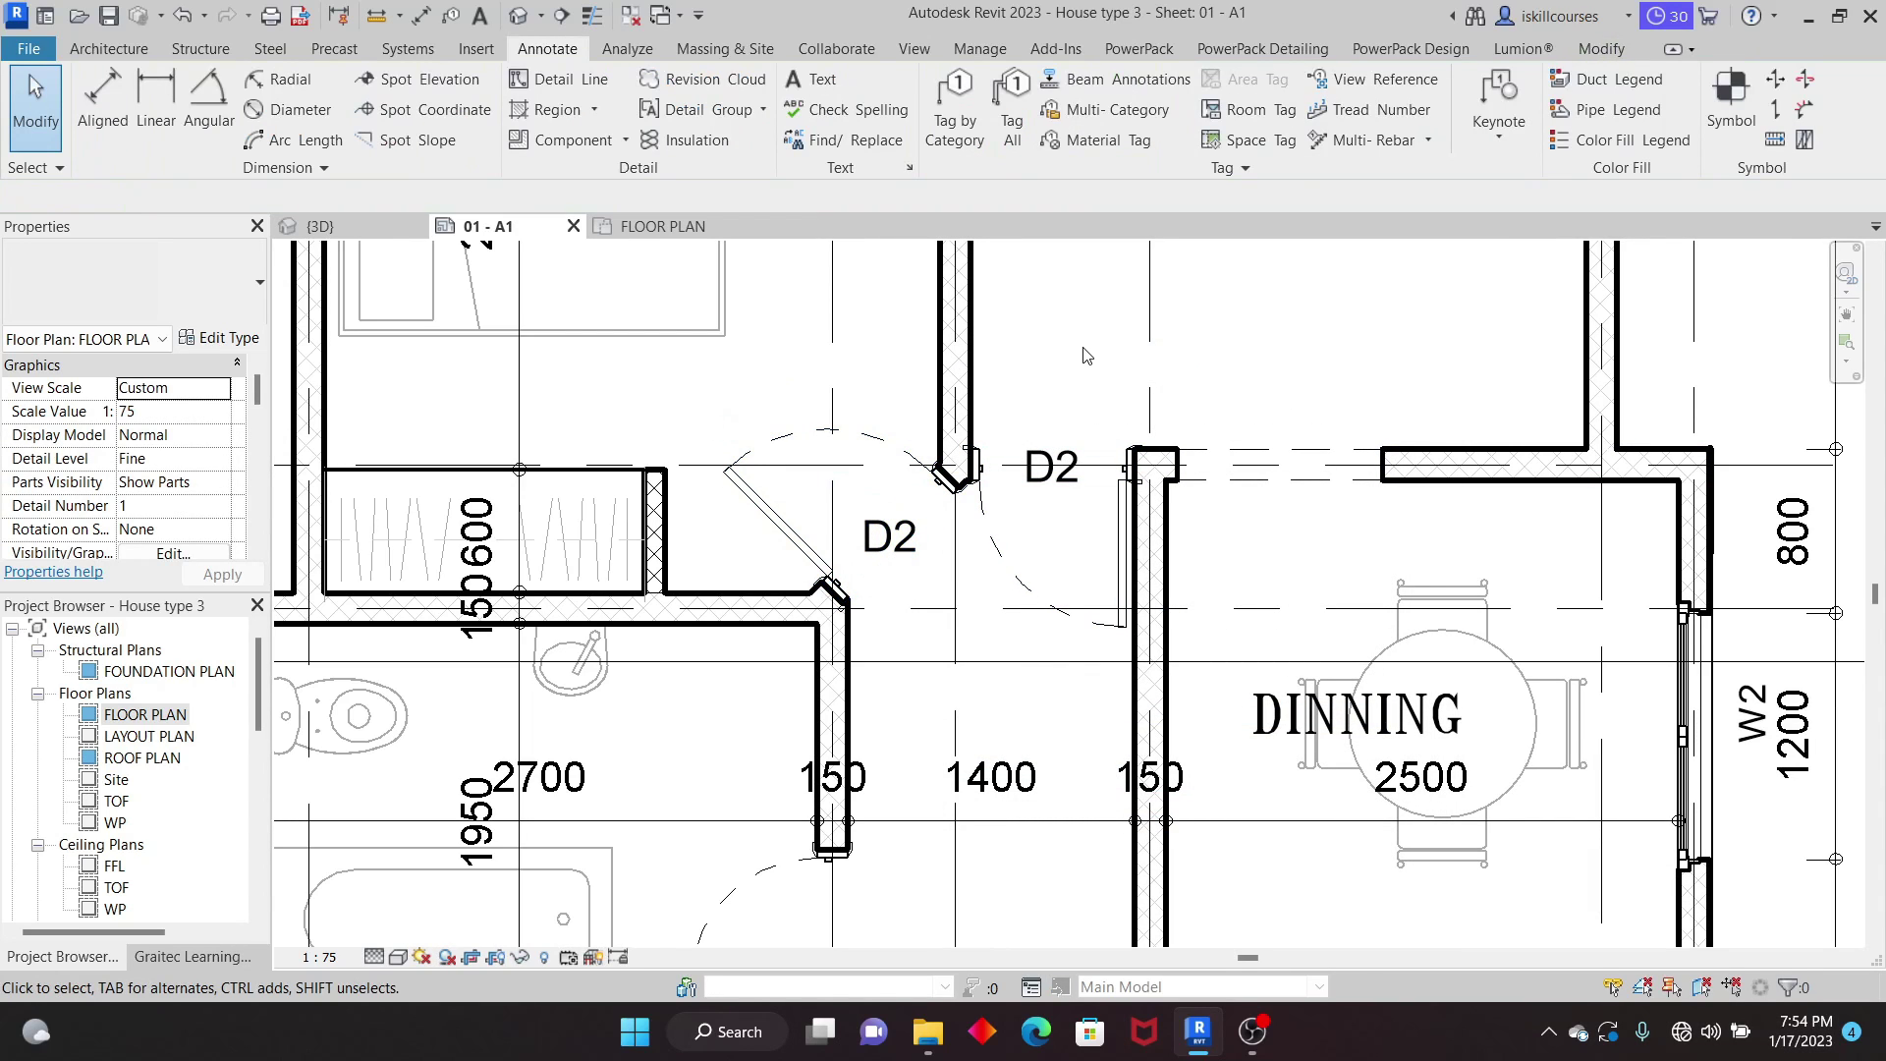
# Step: Delete the tag on the angled door to Bedroom 01 and retag that door by category without a leader
pyautogui.click(909, 556)
pyautogui.click(757, 144)
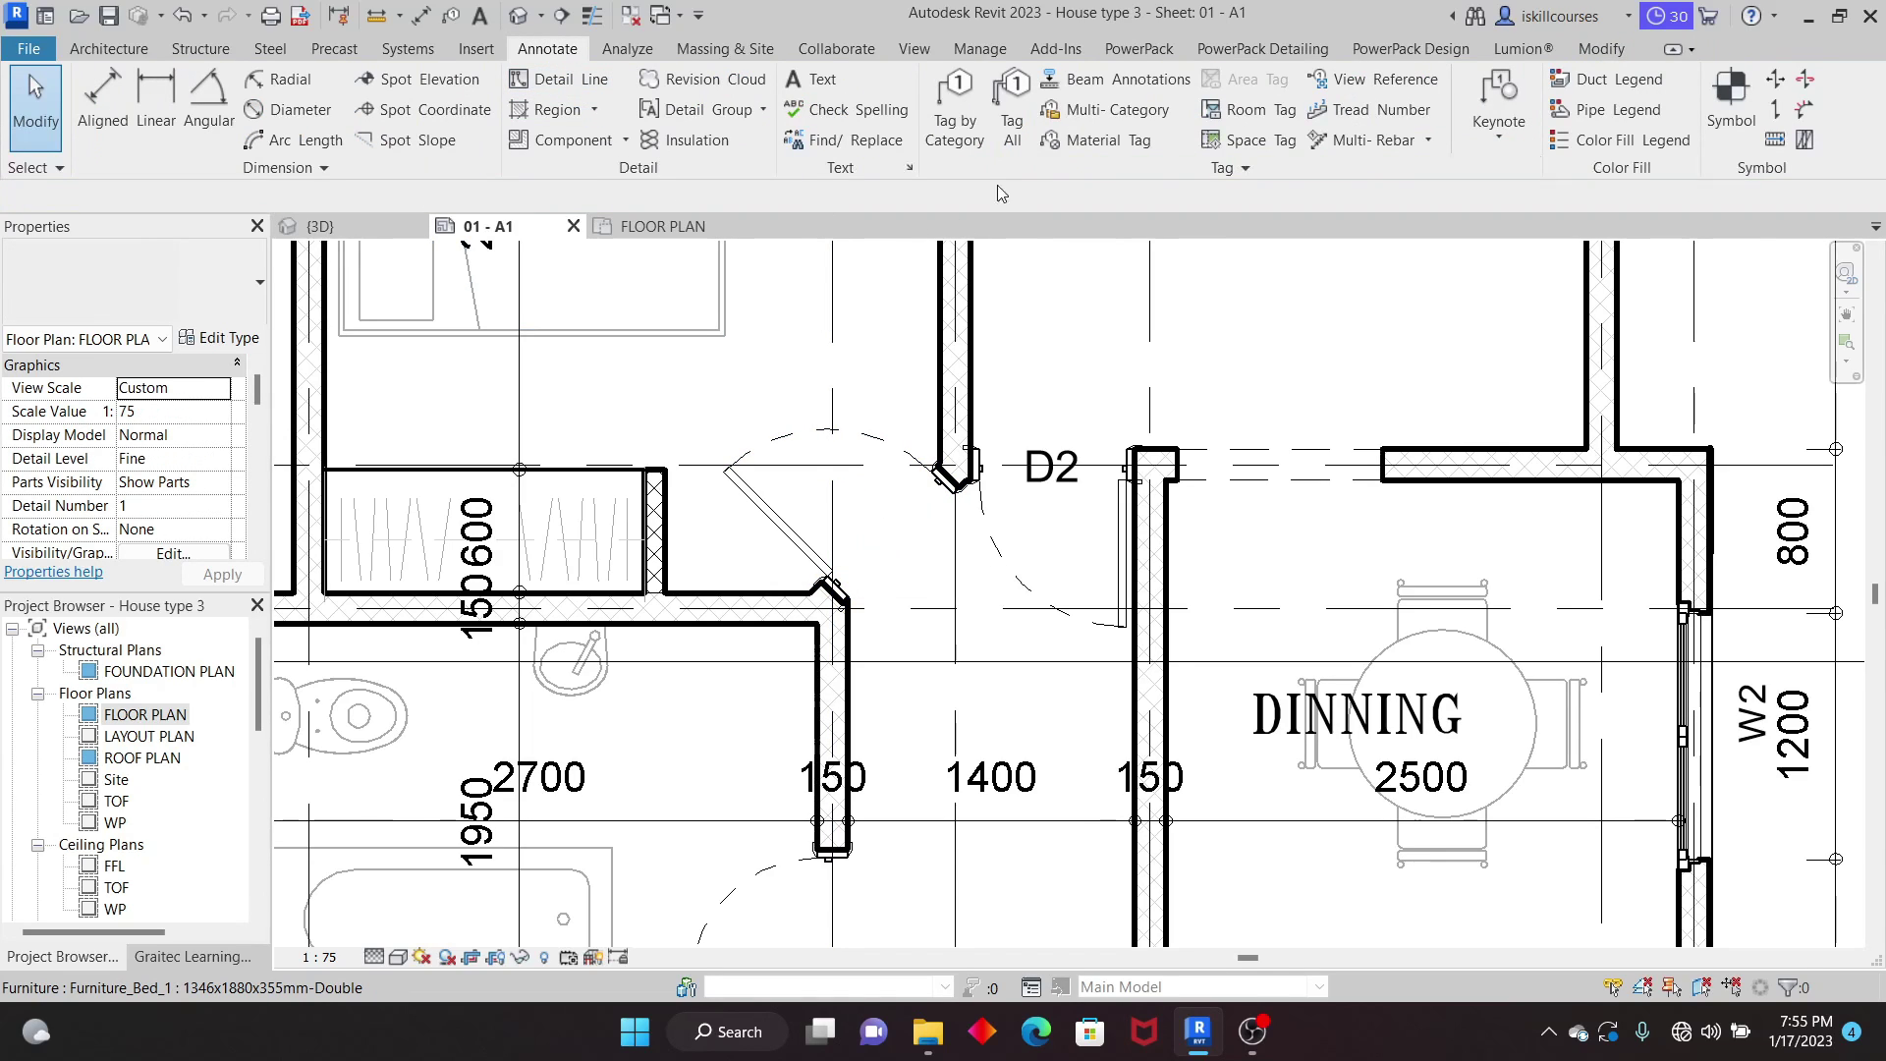
pyautogui.click(965, 125)
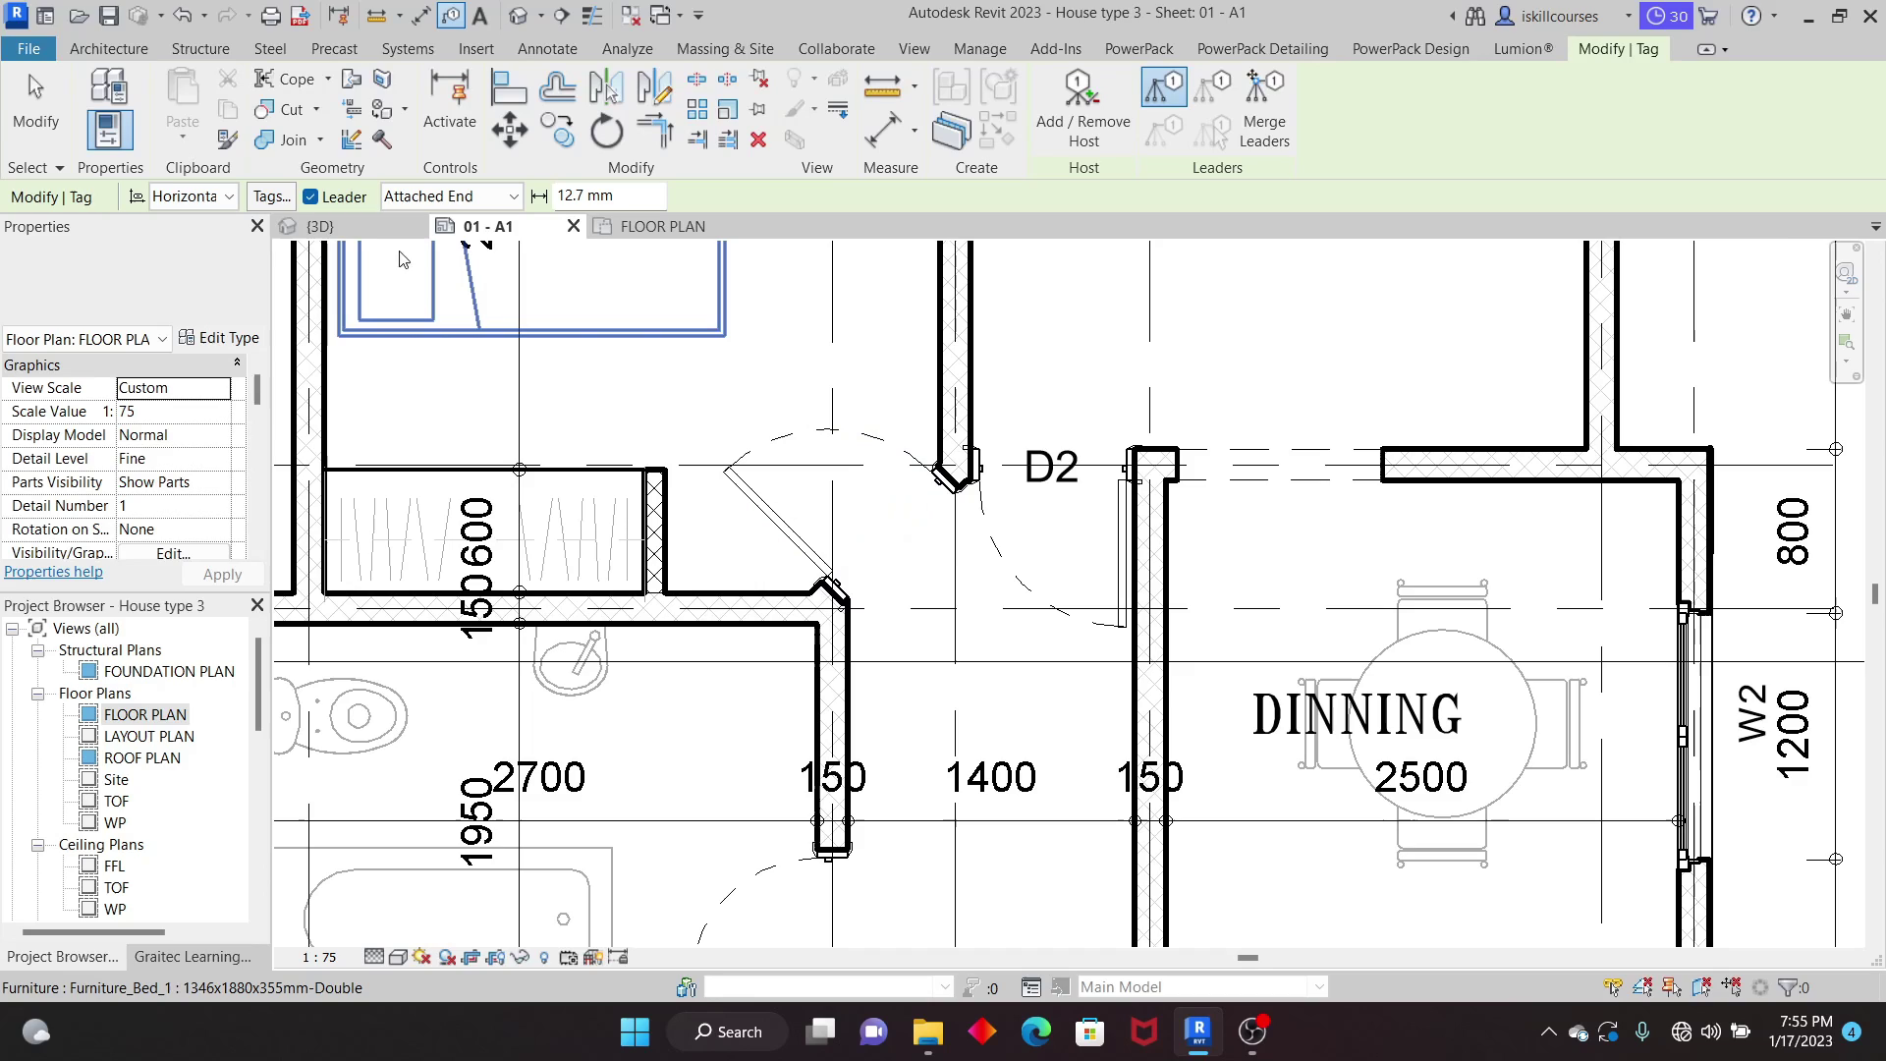
pyautogui.click(311, 196)
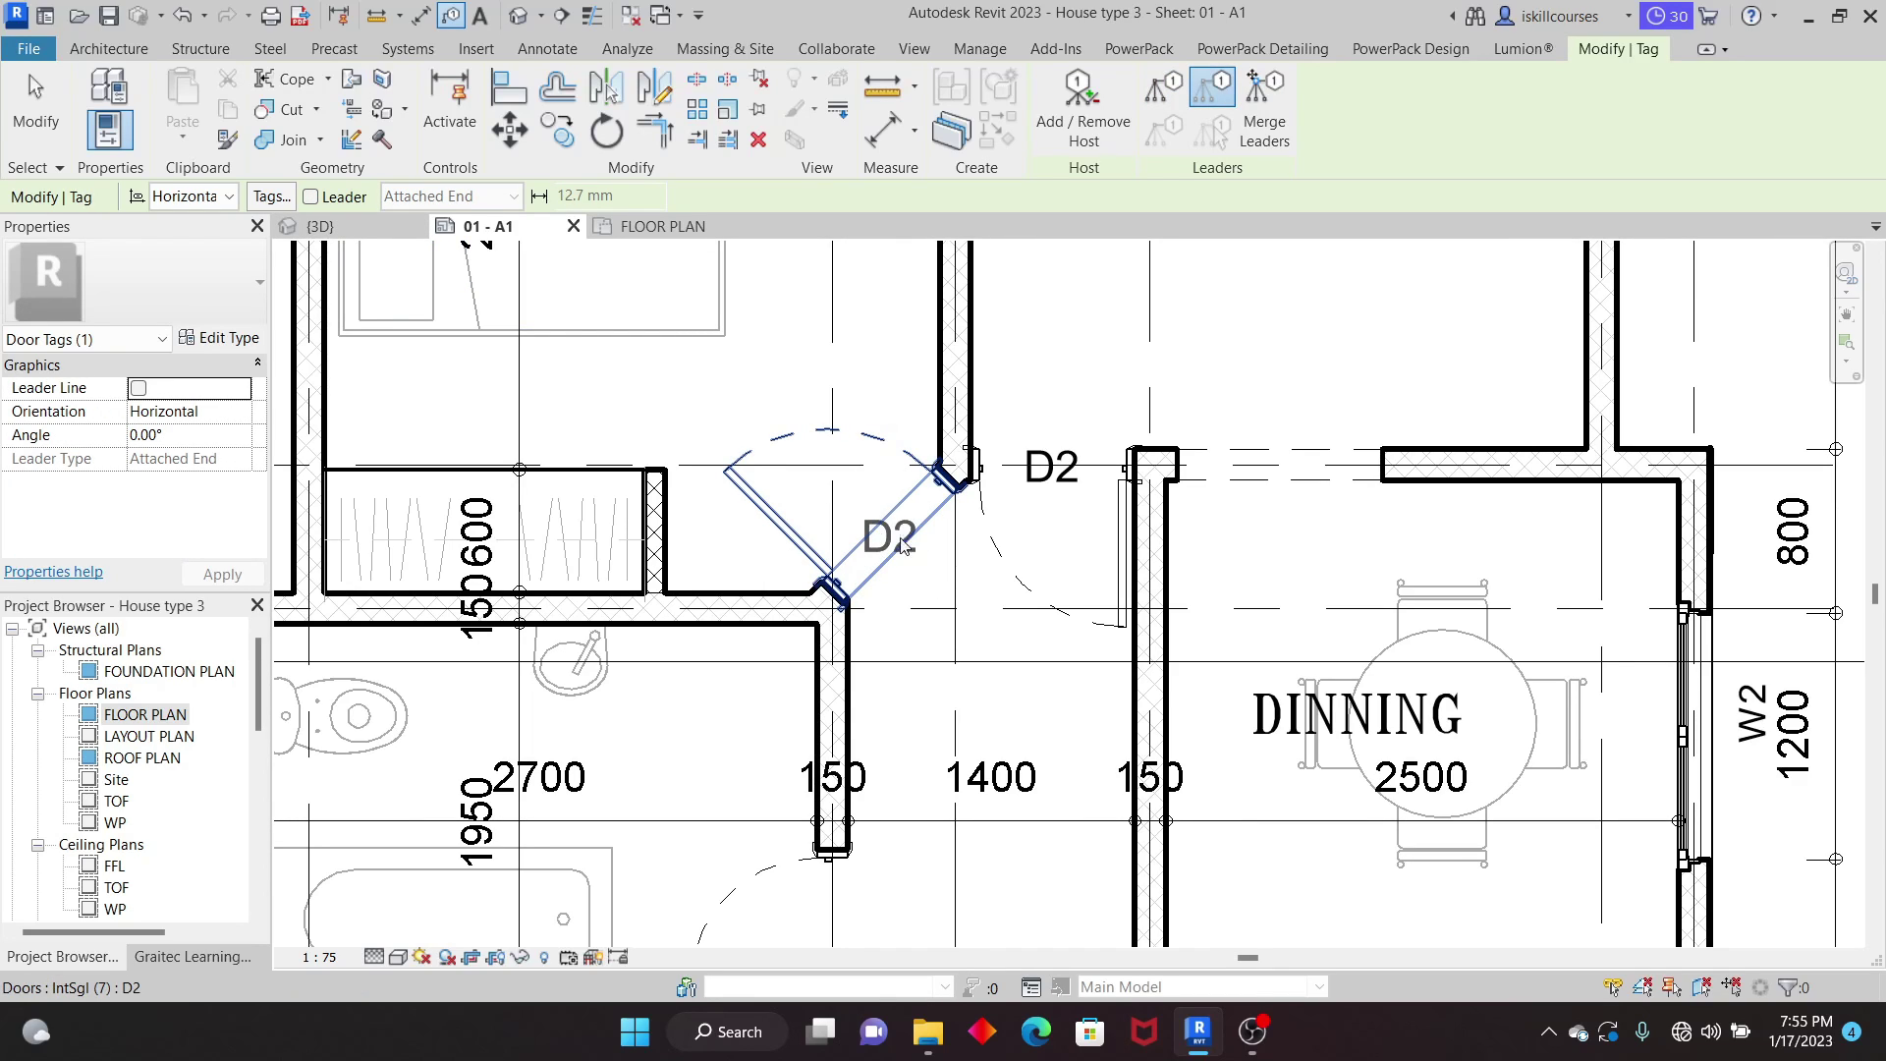
pyautogui.click(879, 543)
pyautogui.rightClick(1081, 318)
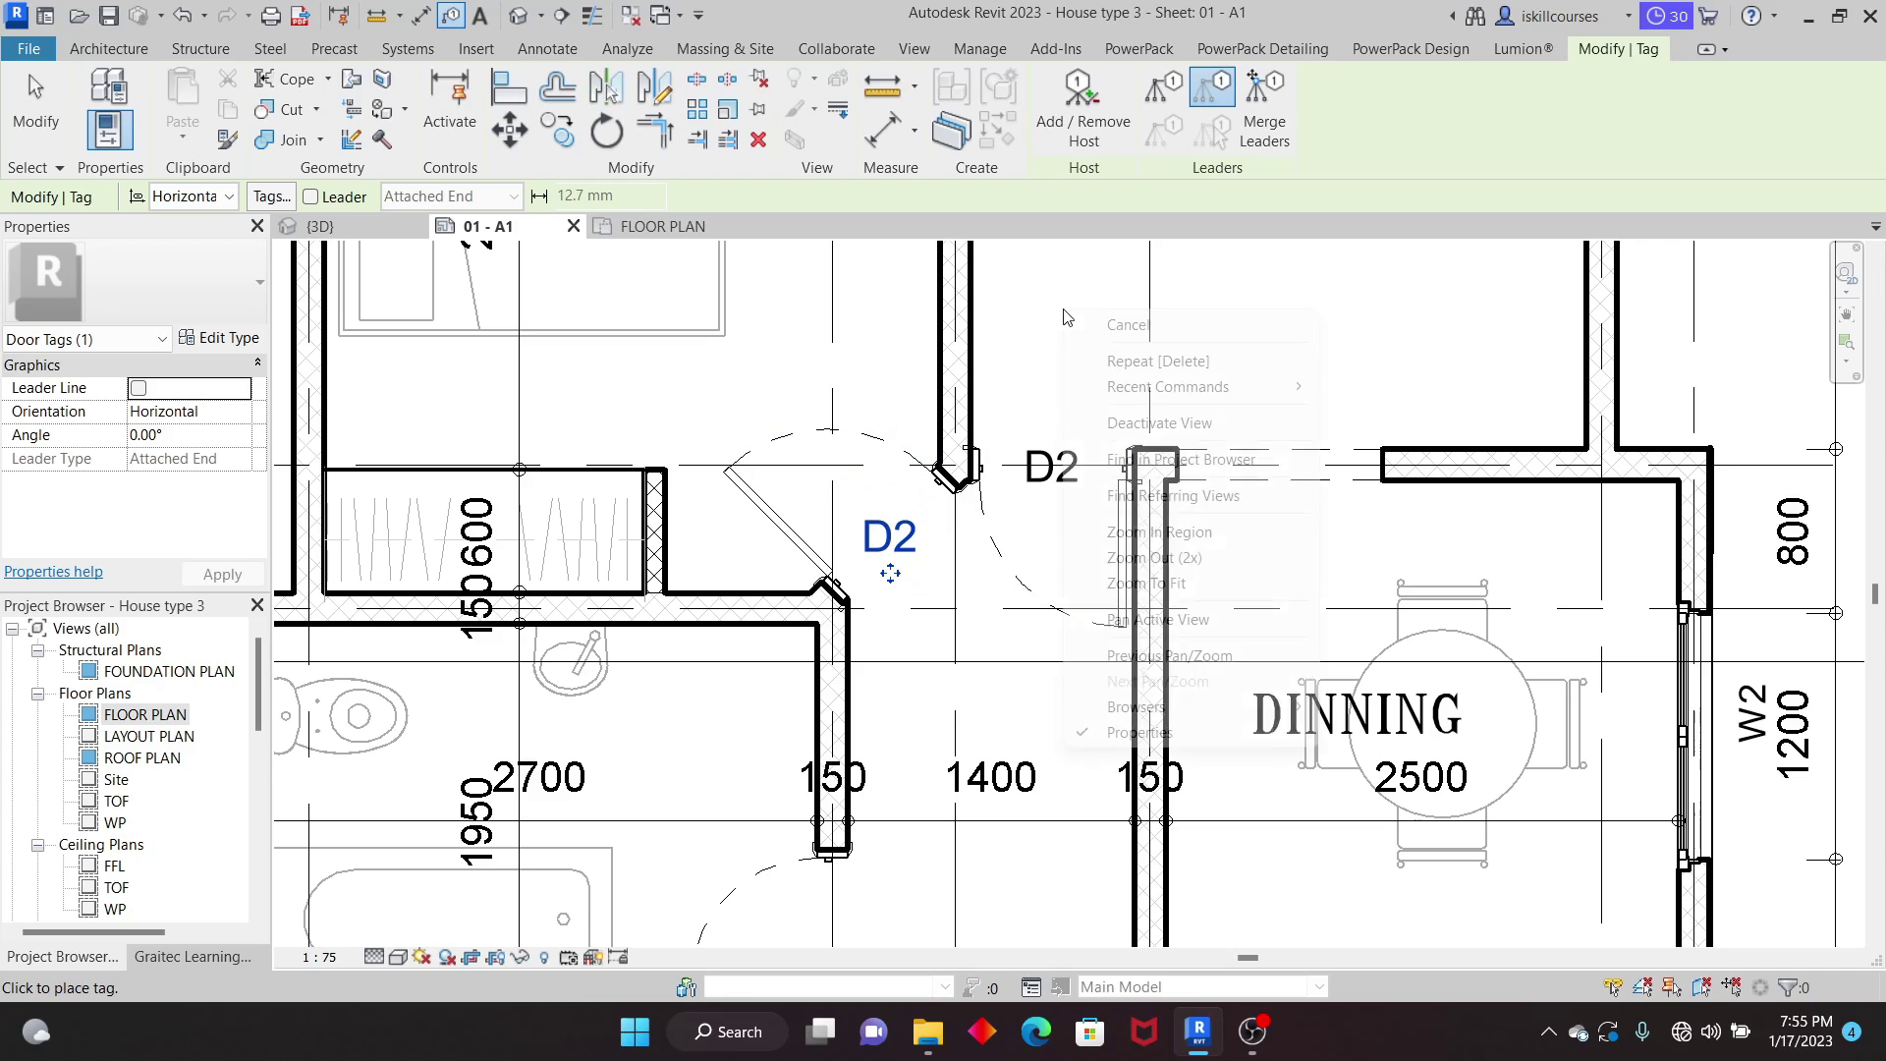
pyautogui.click(1124, 325)
pyautogui.scroll(-5, 1103, 368)
pyautogui.scroll(5, 920, 395)
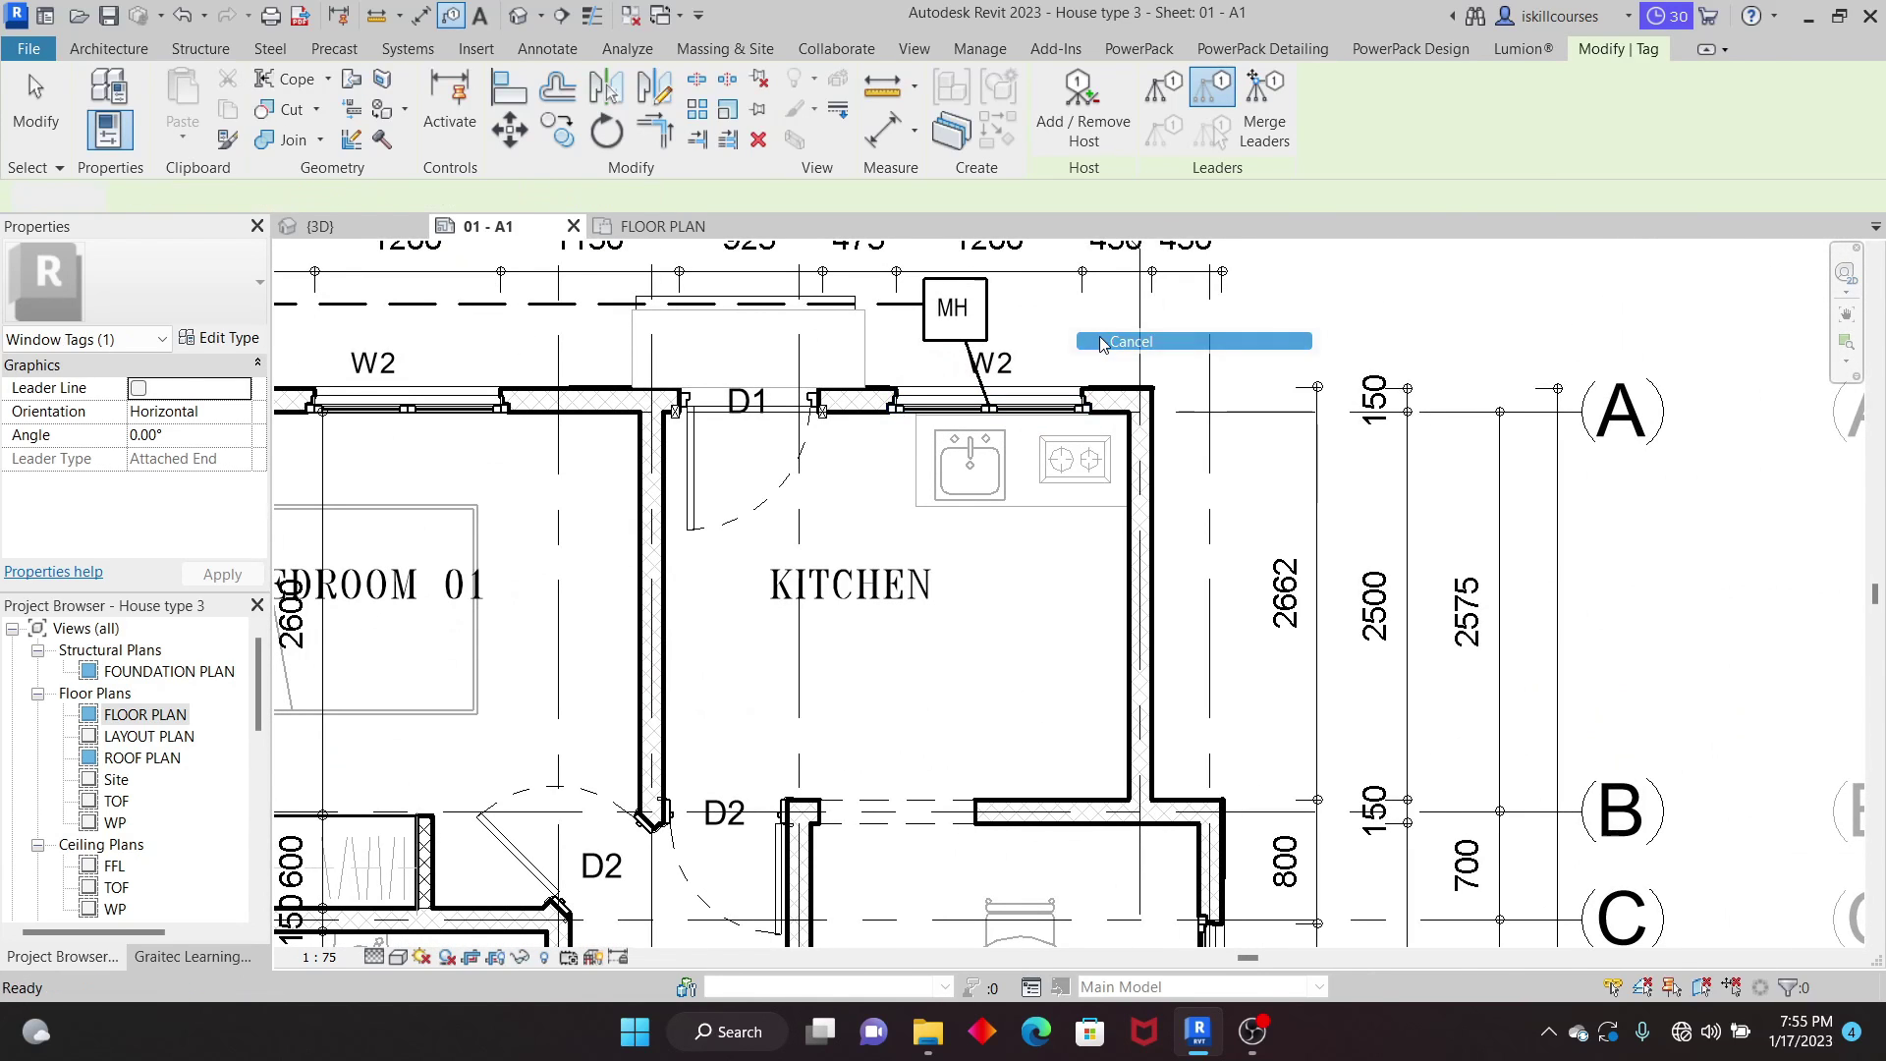
pyautogui.press('Escape')
# Step: Check the Type Mark in the type properties of the kitchen window and close them without changes
pyautogui.click(1039, 395)
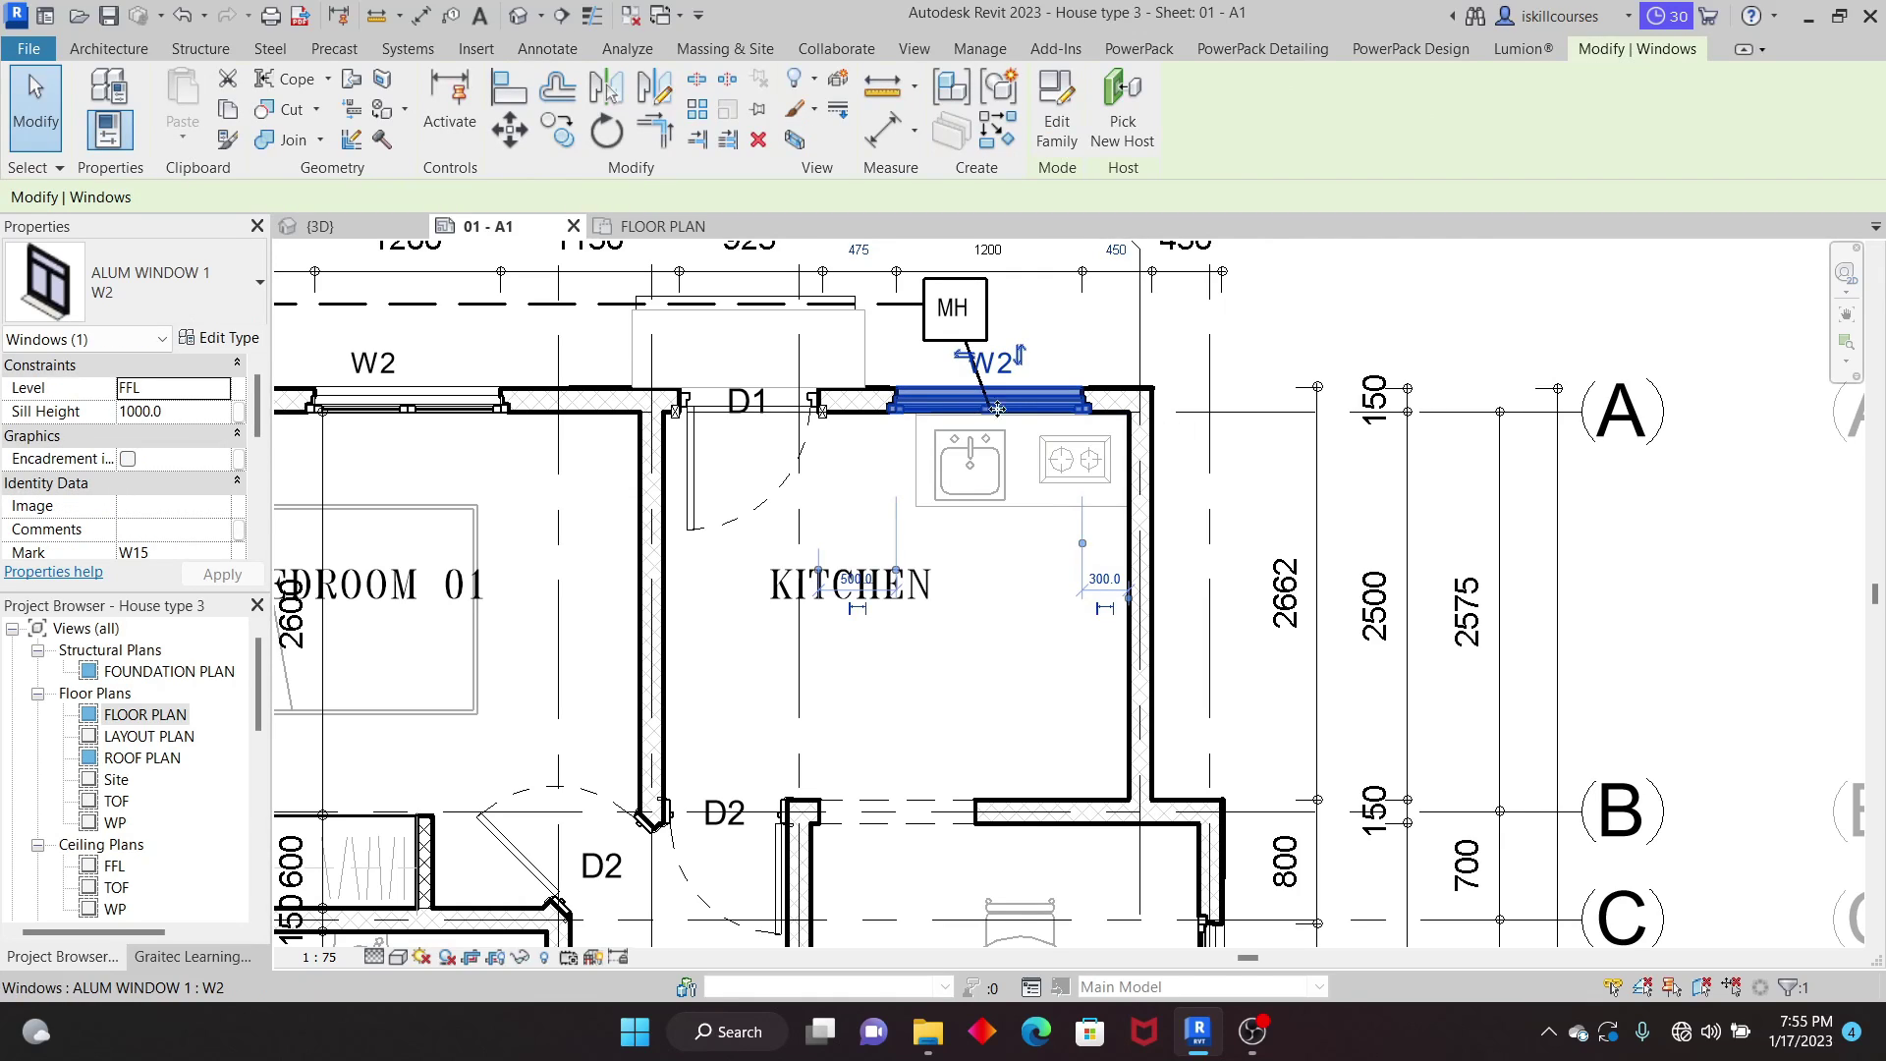
pyautogui.click(211, 338)
pyautogui.scroll(-10, 1280, 599)
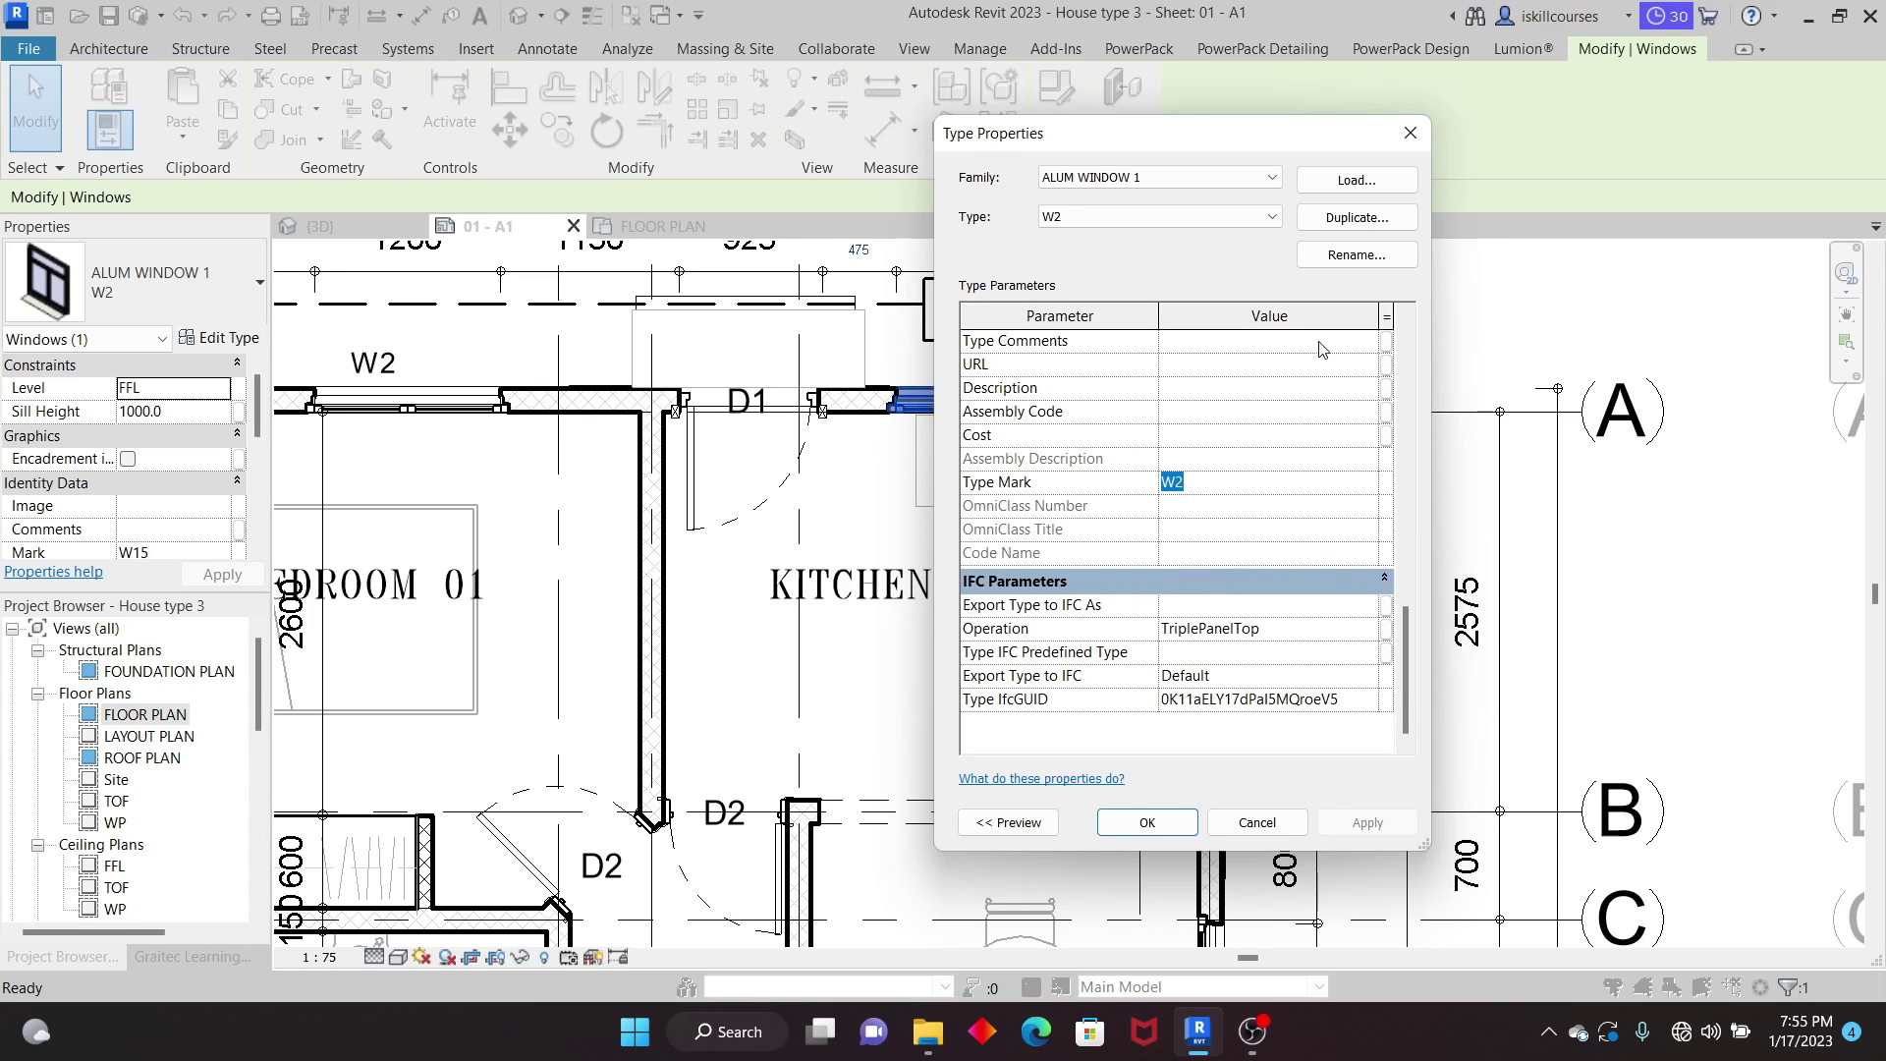
pyautogui.click(1410, 133)
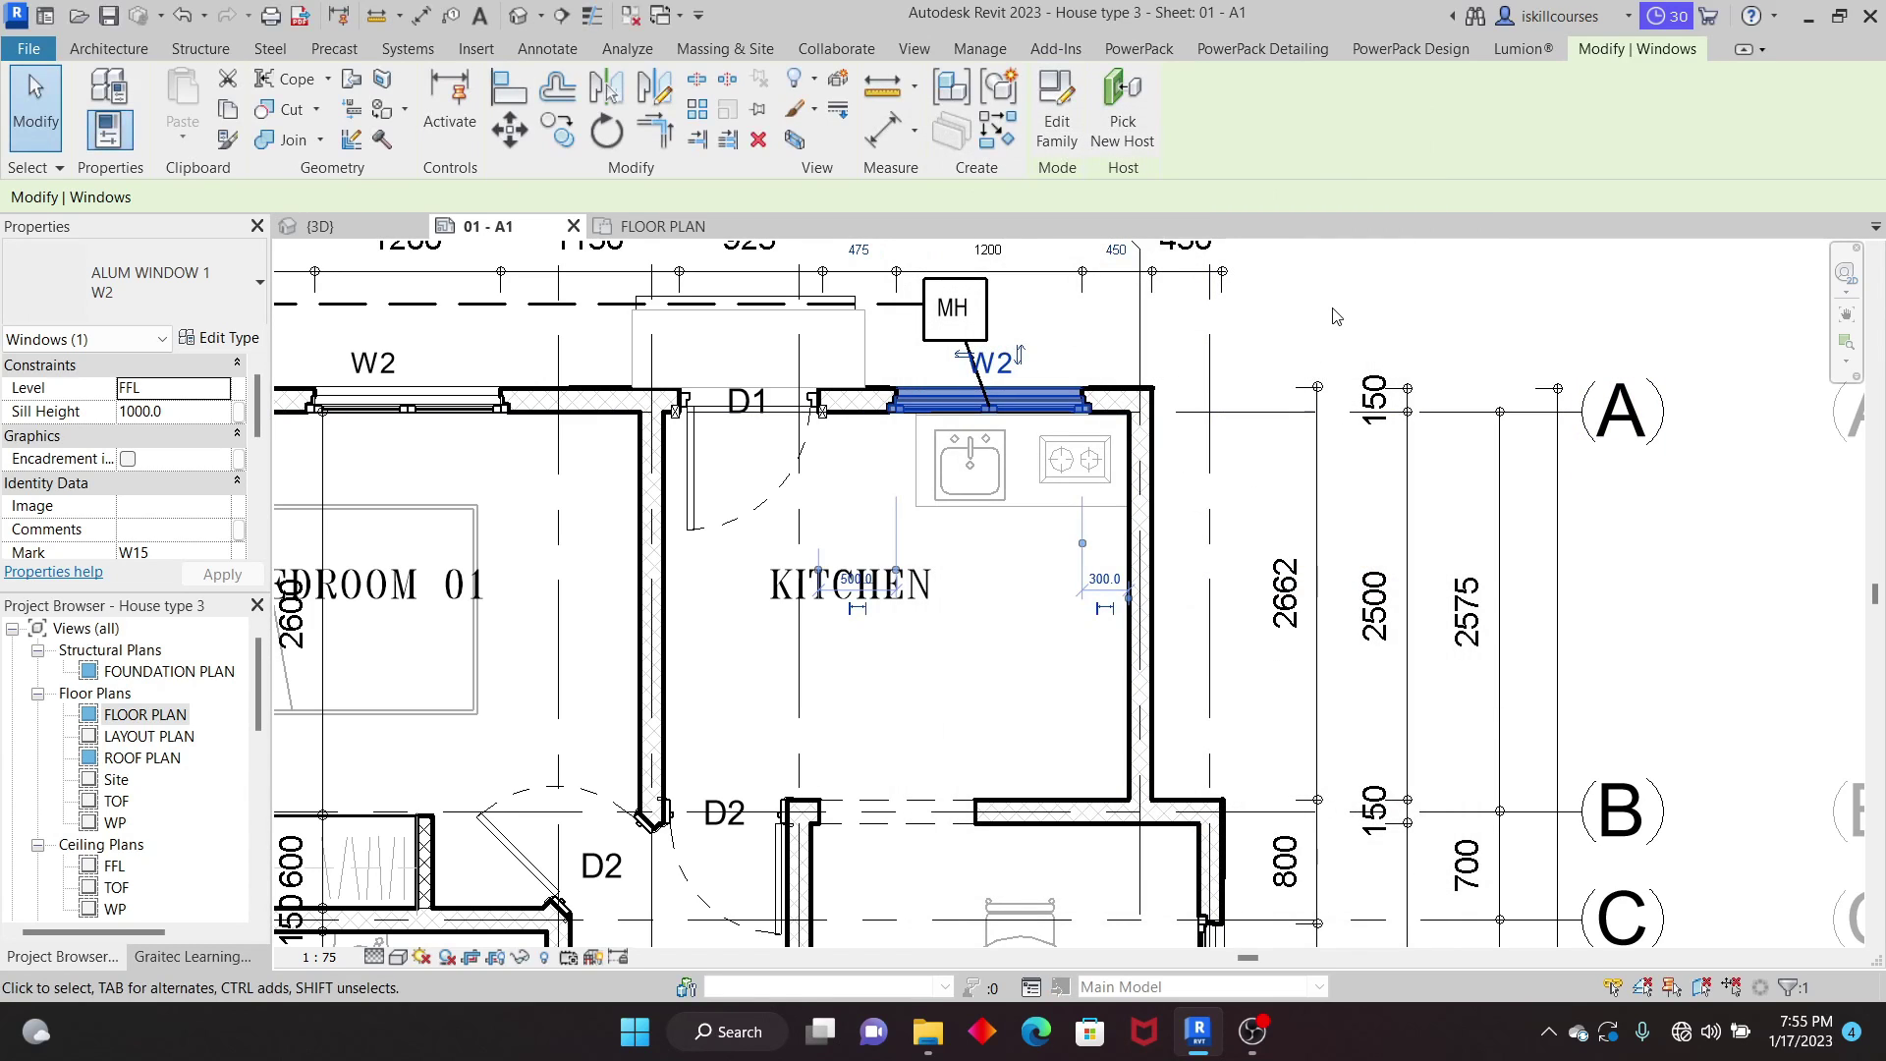
pyautogui.scroll(-3, 1088, 420)
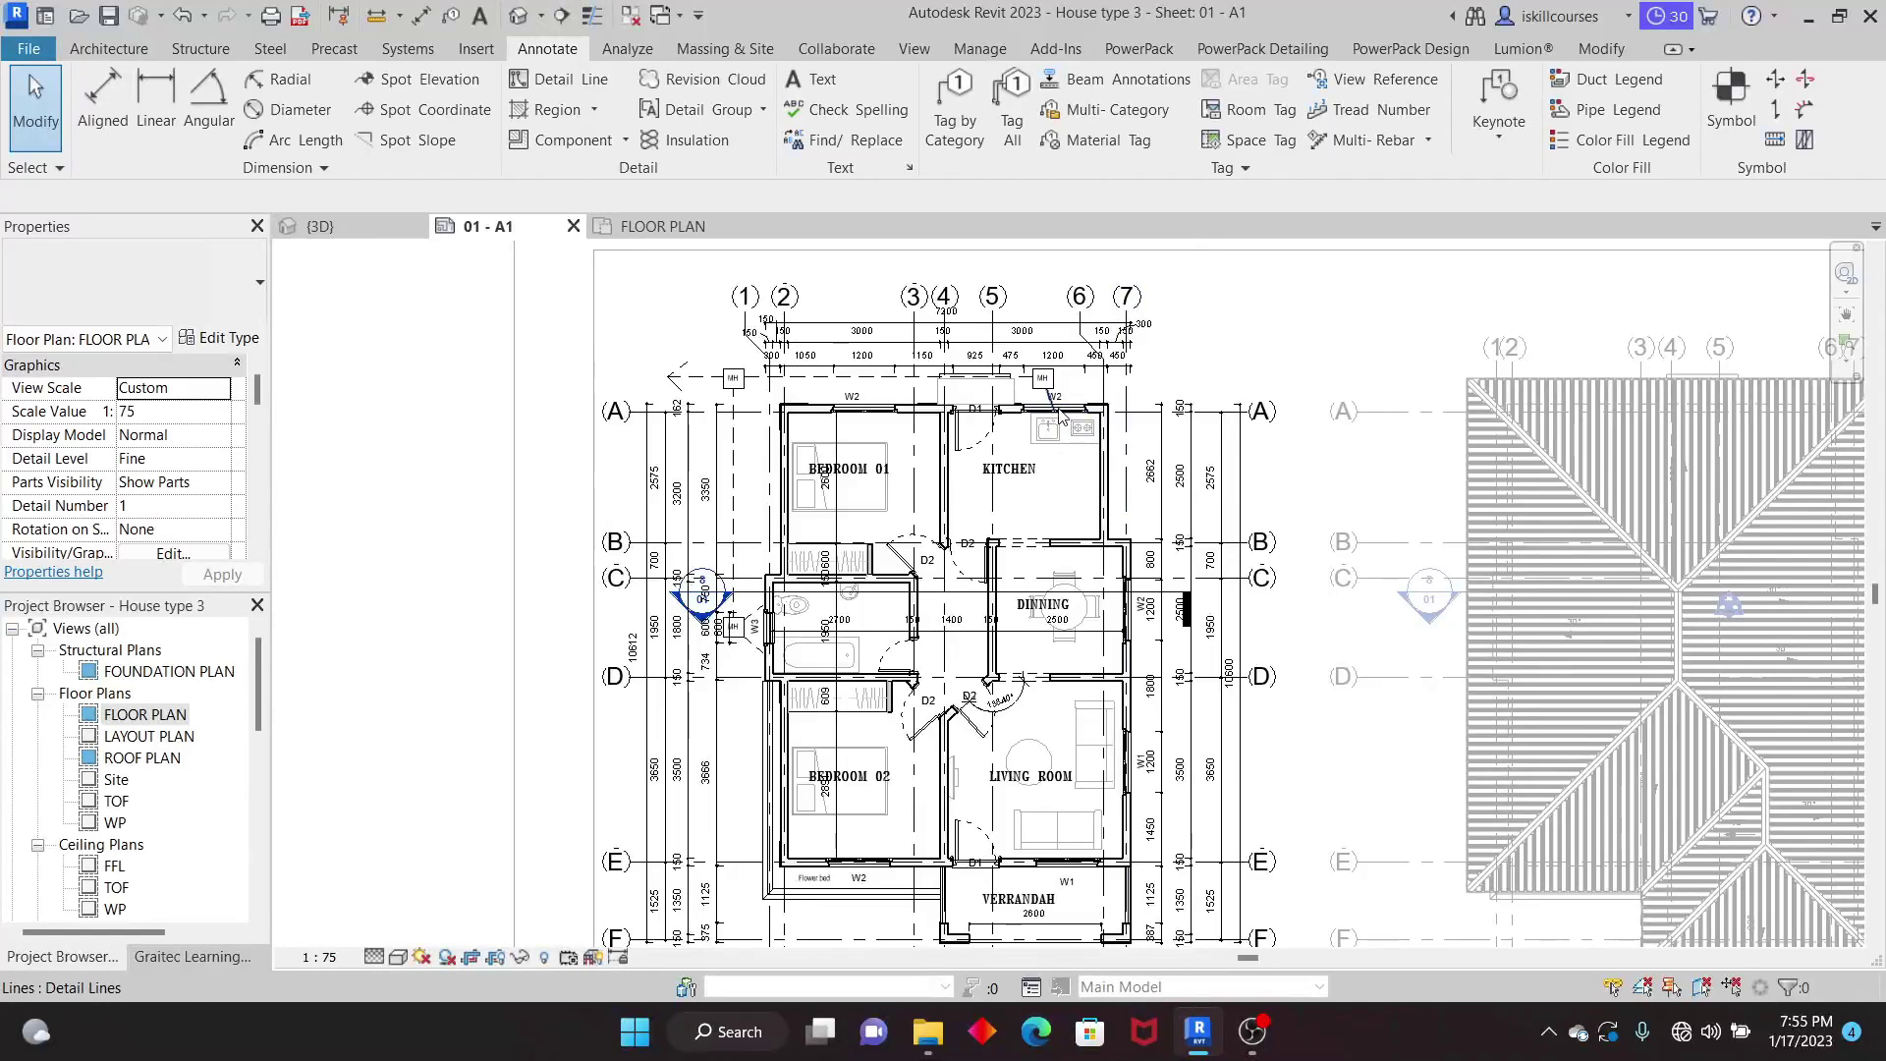
pyautogui.scroll(4, 1071, 413)
pyautogui.scroll(2, 1071, 413)
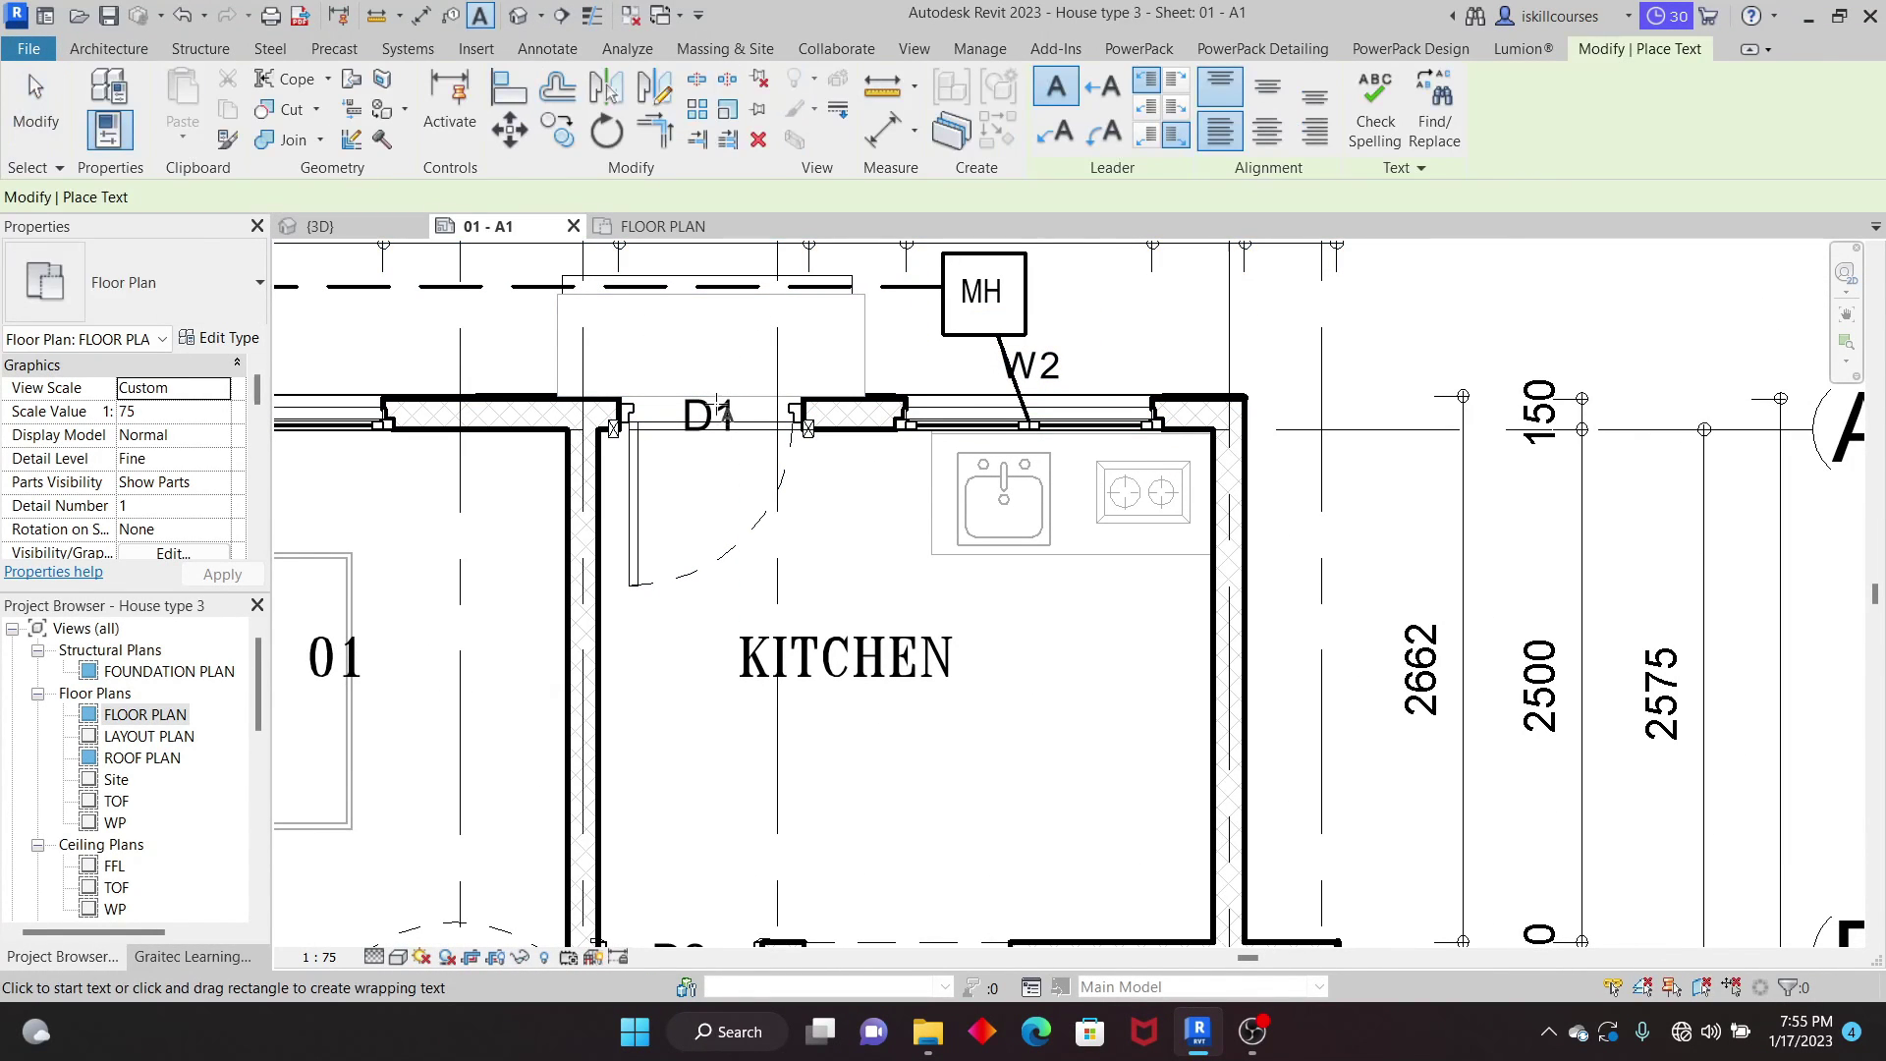
pyautogui.scroll(-3, 918, 437)
pyautogui.scroll(-2, 916, 432)
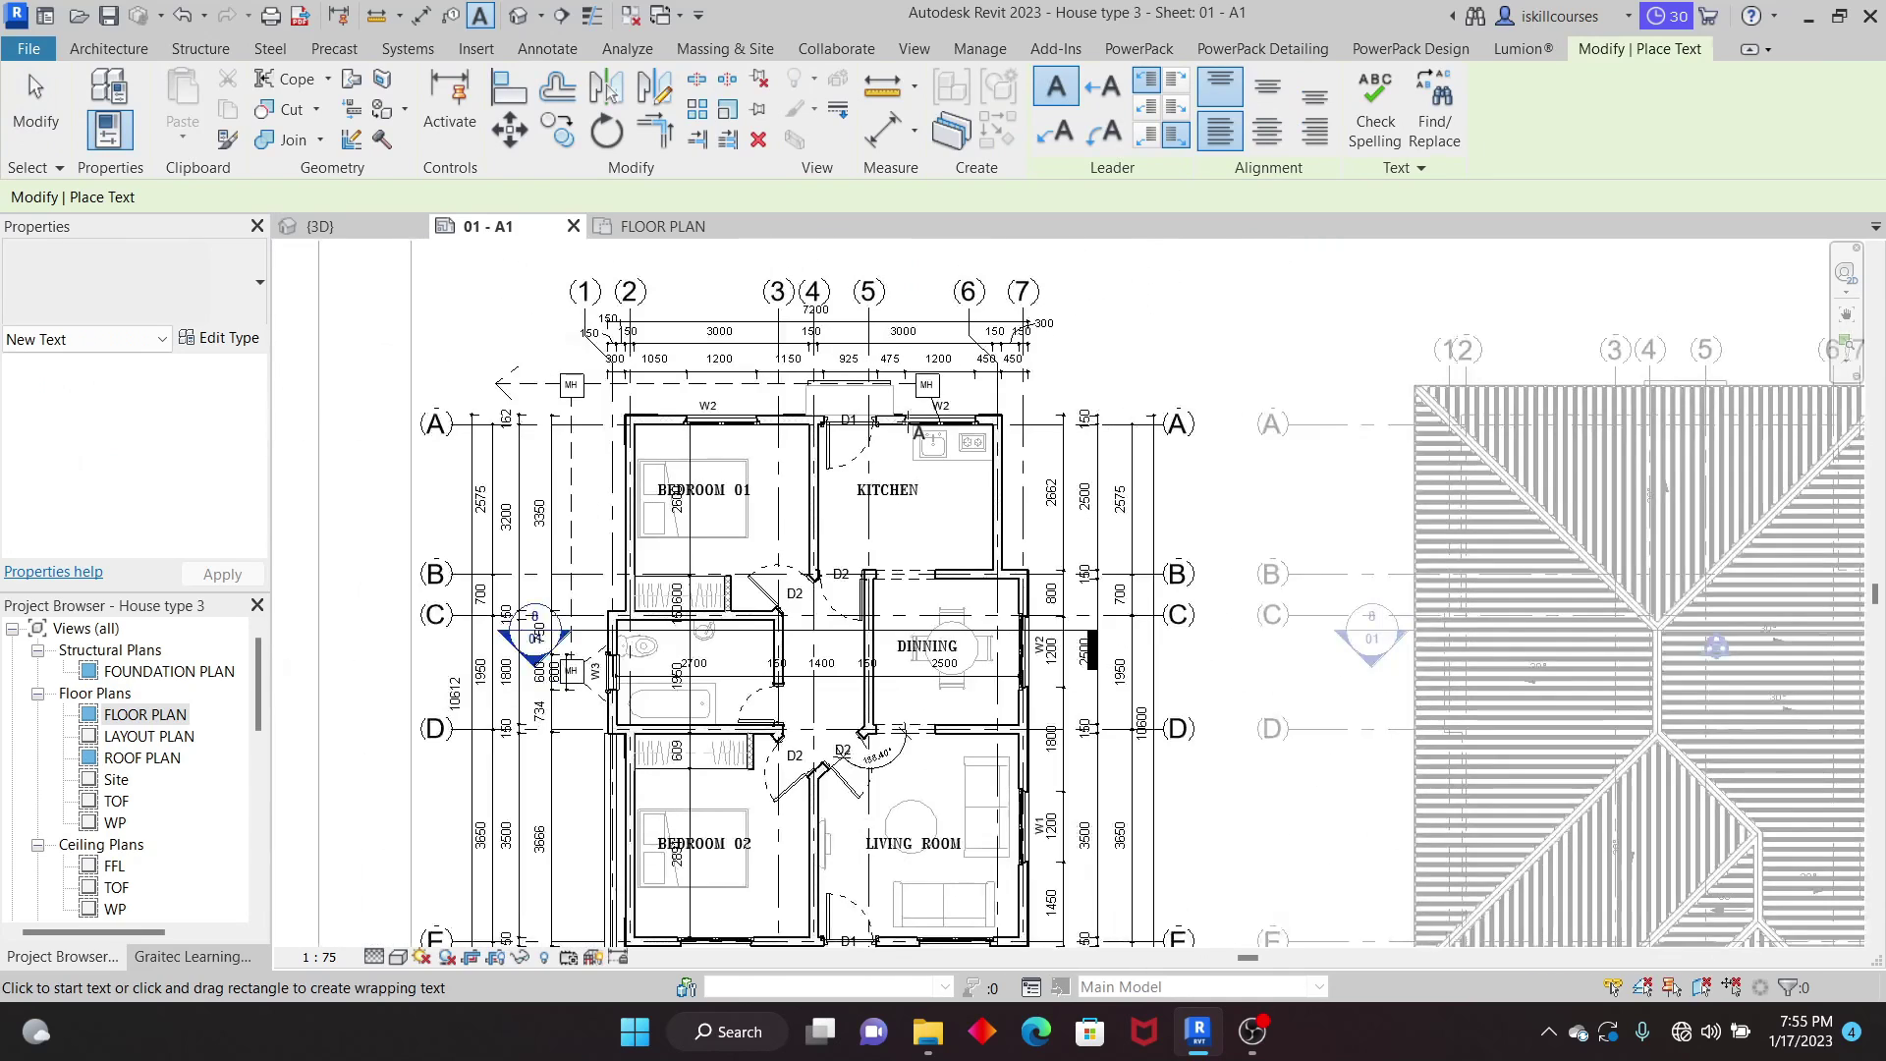
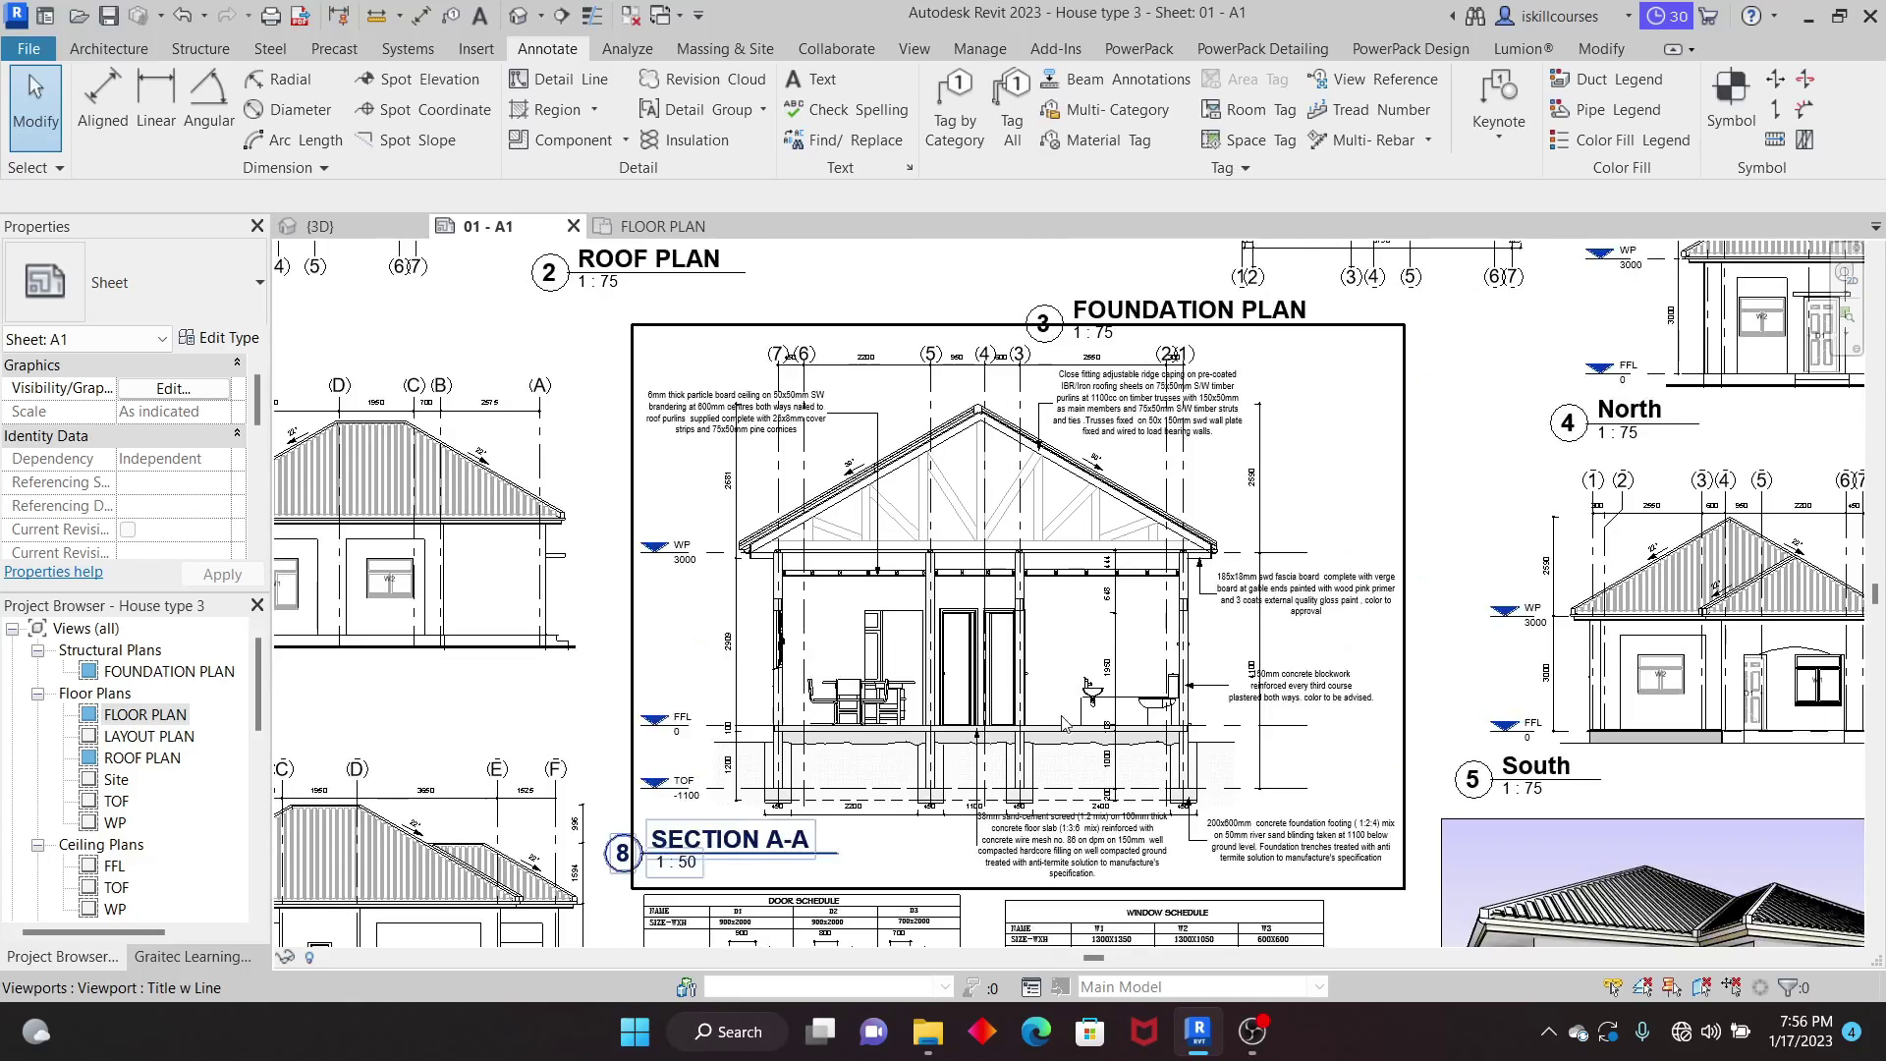
# Step: Activate the SECTION A-A viewport and inspect the repeating timber noggin detail along the ceiling between the outer wall and the next wall
pyautogui.scroll(5, 648, 506)
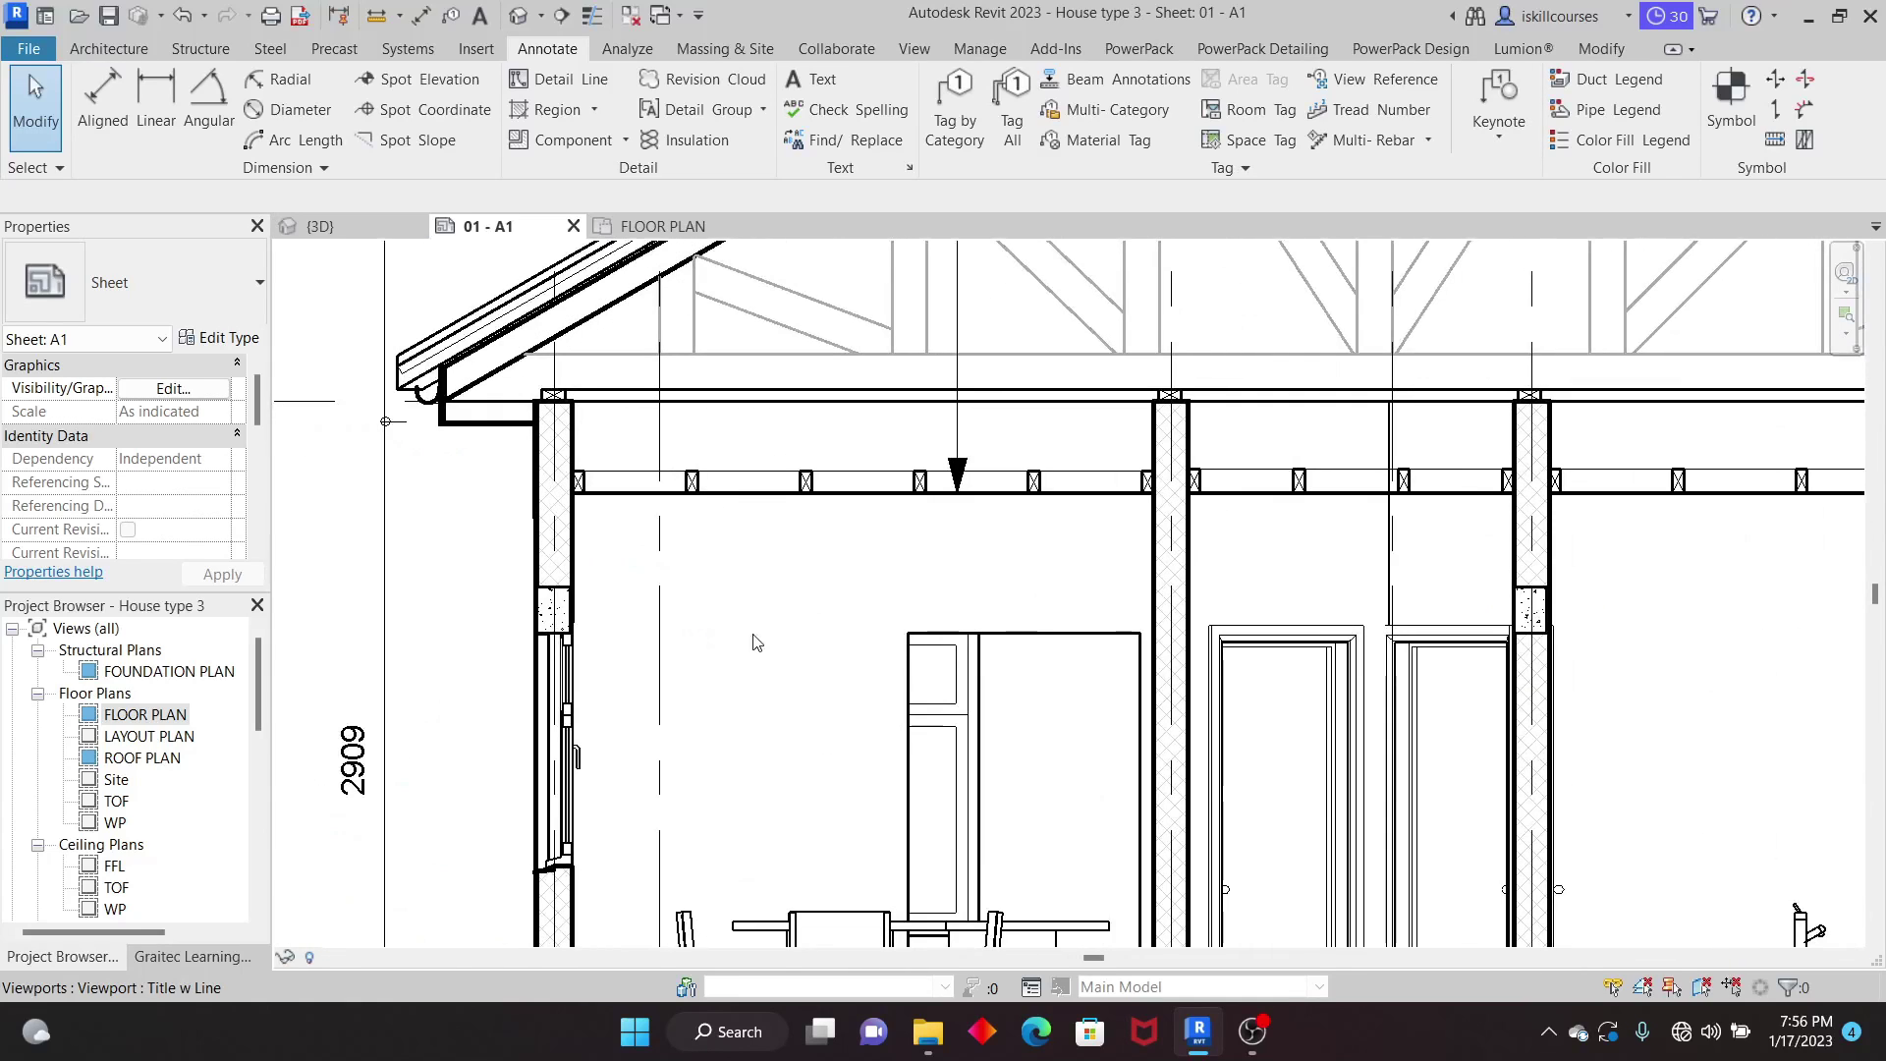
pyautogui.doubleClick(792, 567)
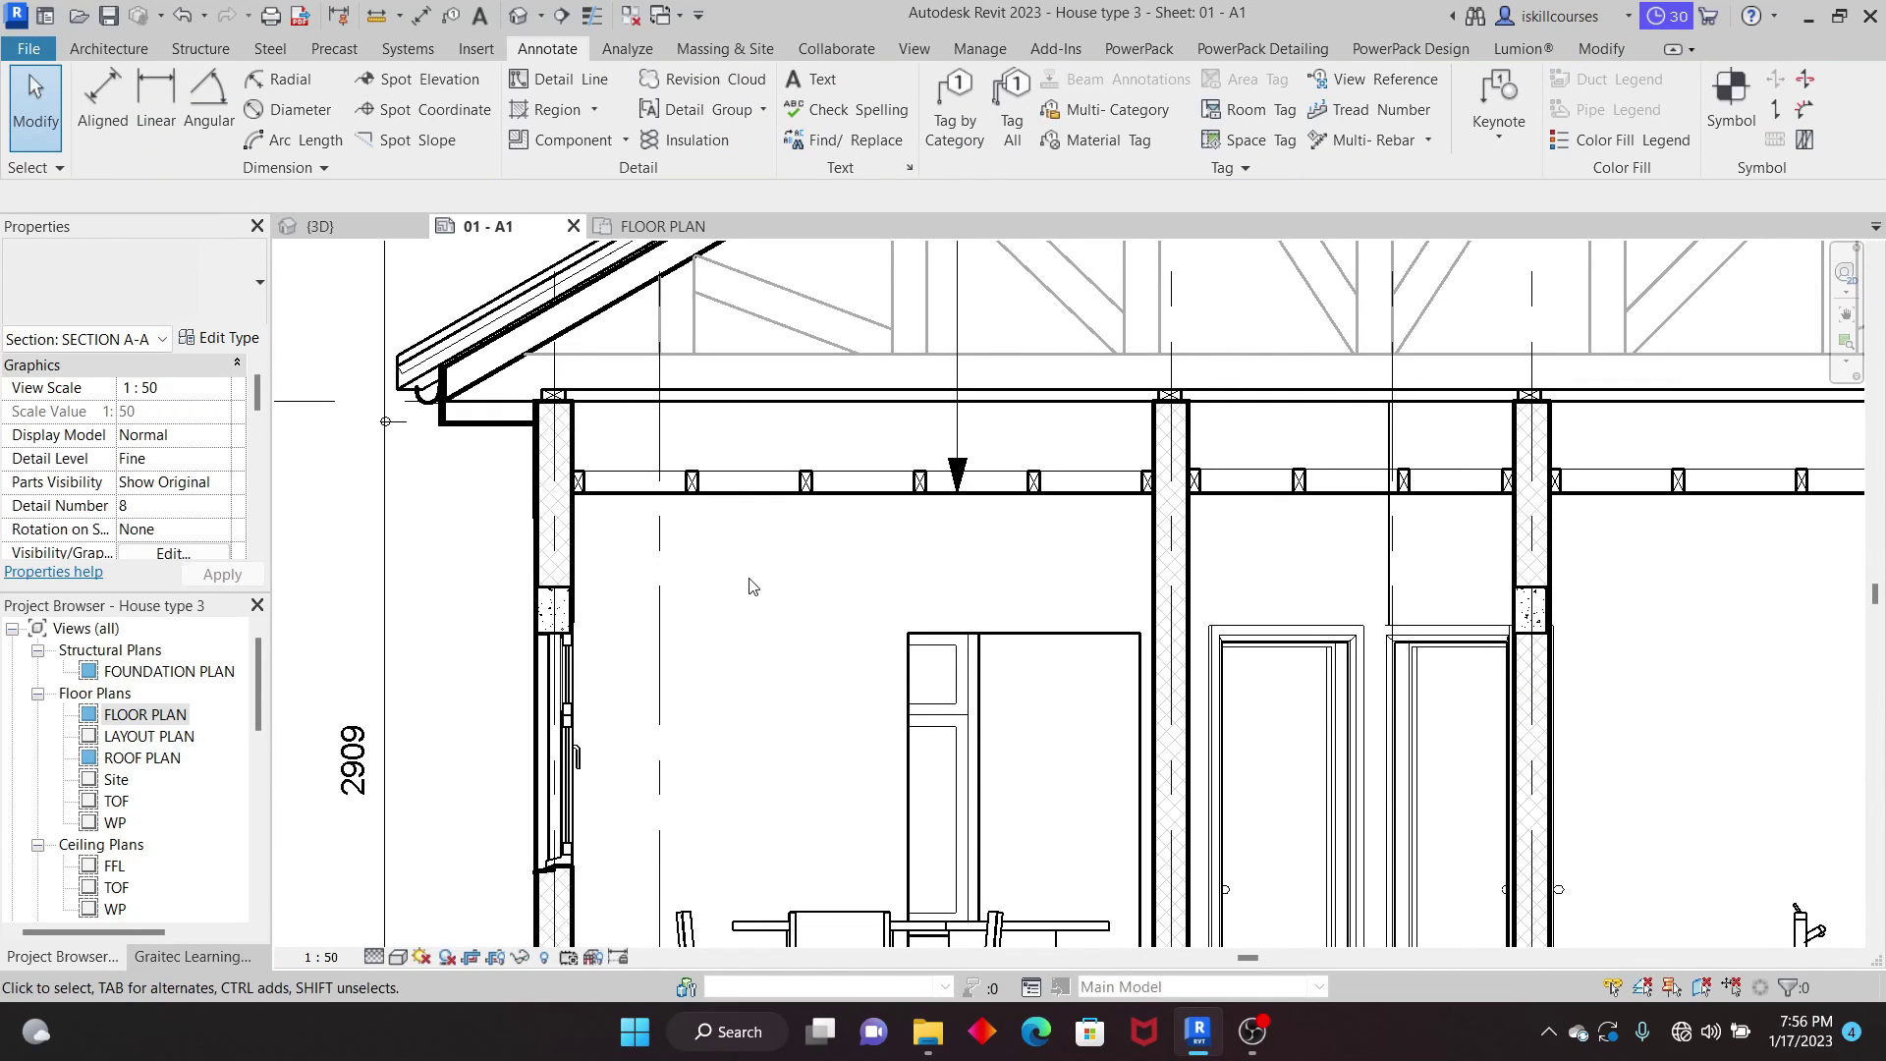
pyautogui.click(704, 499)
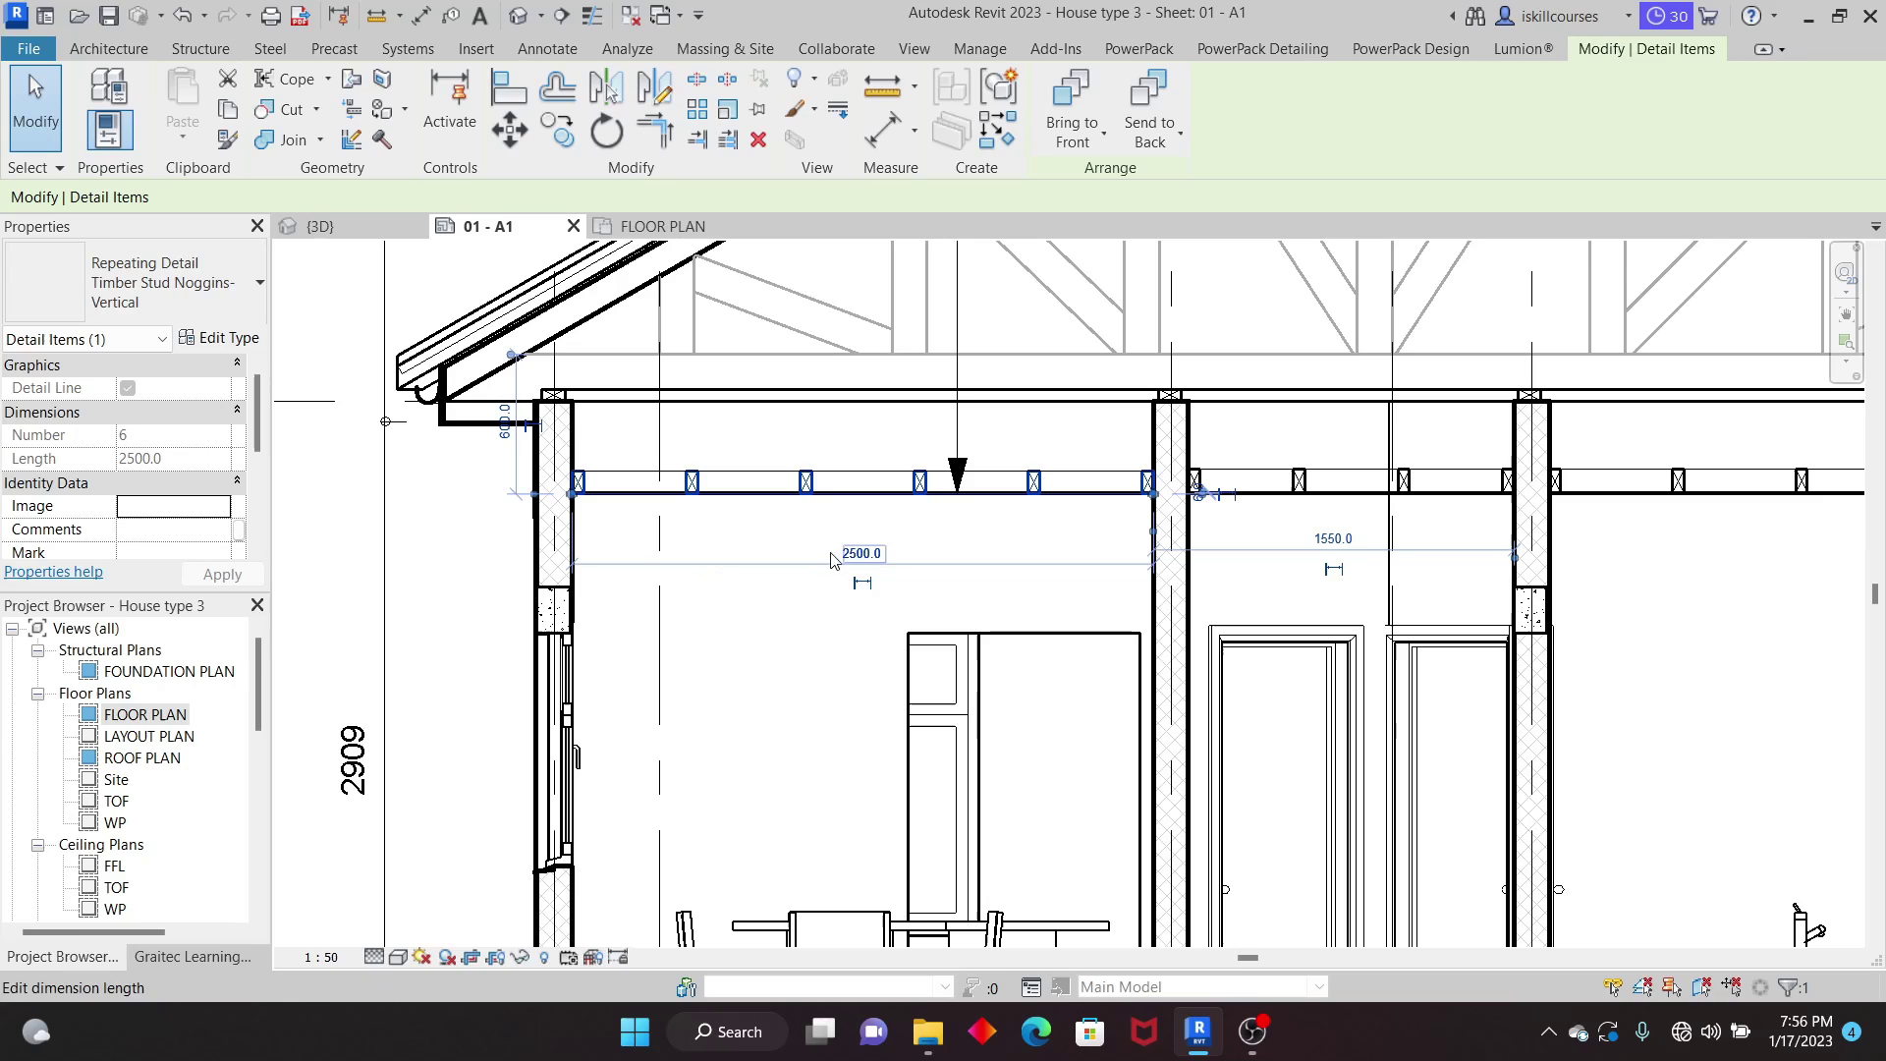
pyautogui.click(756, 632)
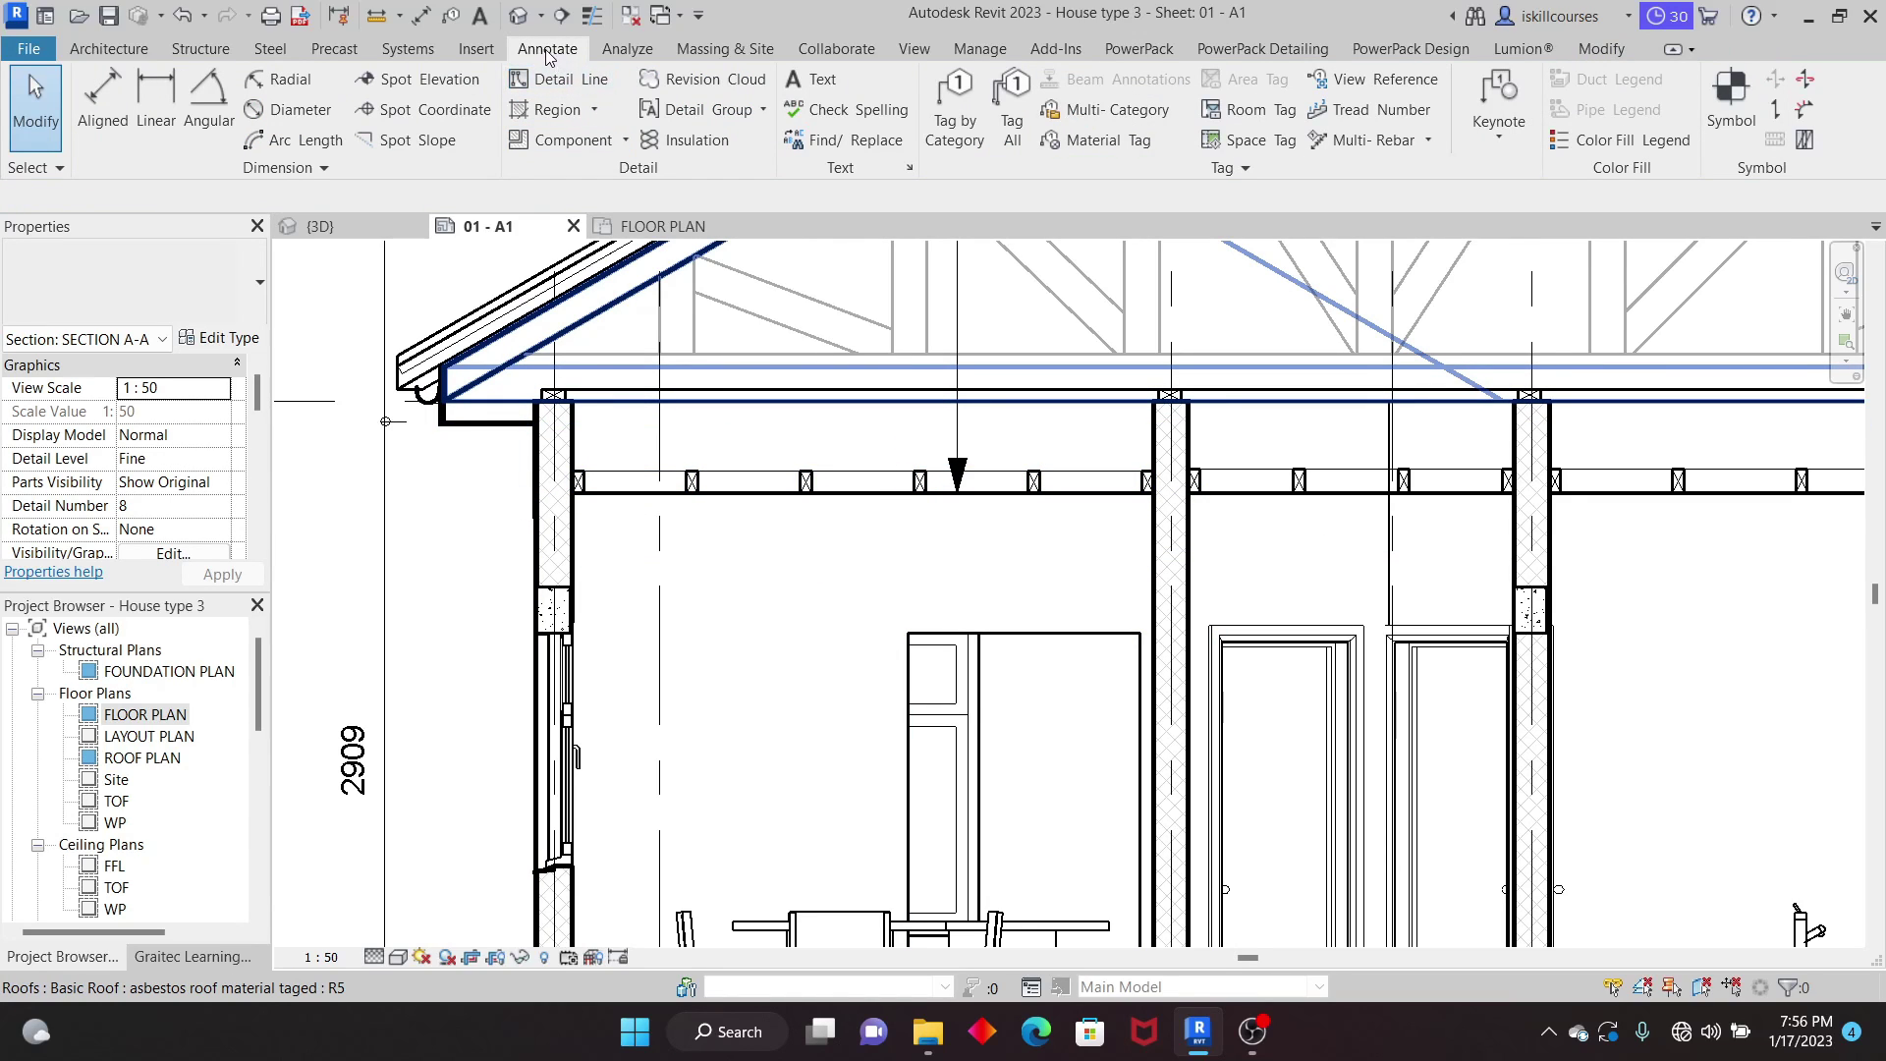
# Step: Draw a detail-line rectangle about 100 mm wide and 120 mm high in the <Thin Lines> style below the section's ceiling noggins
pyautogui.click(571, 89)
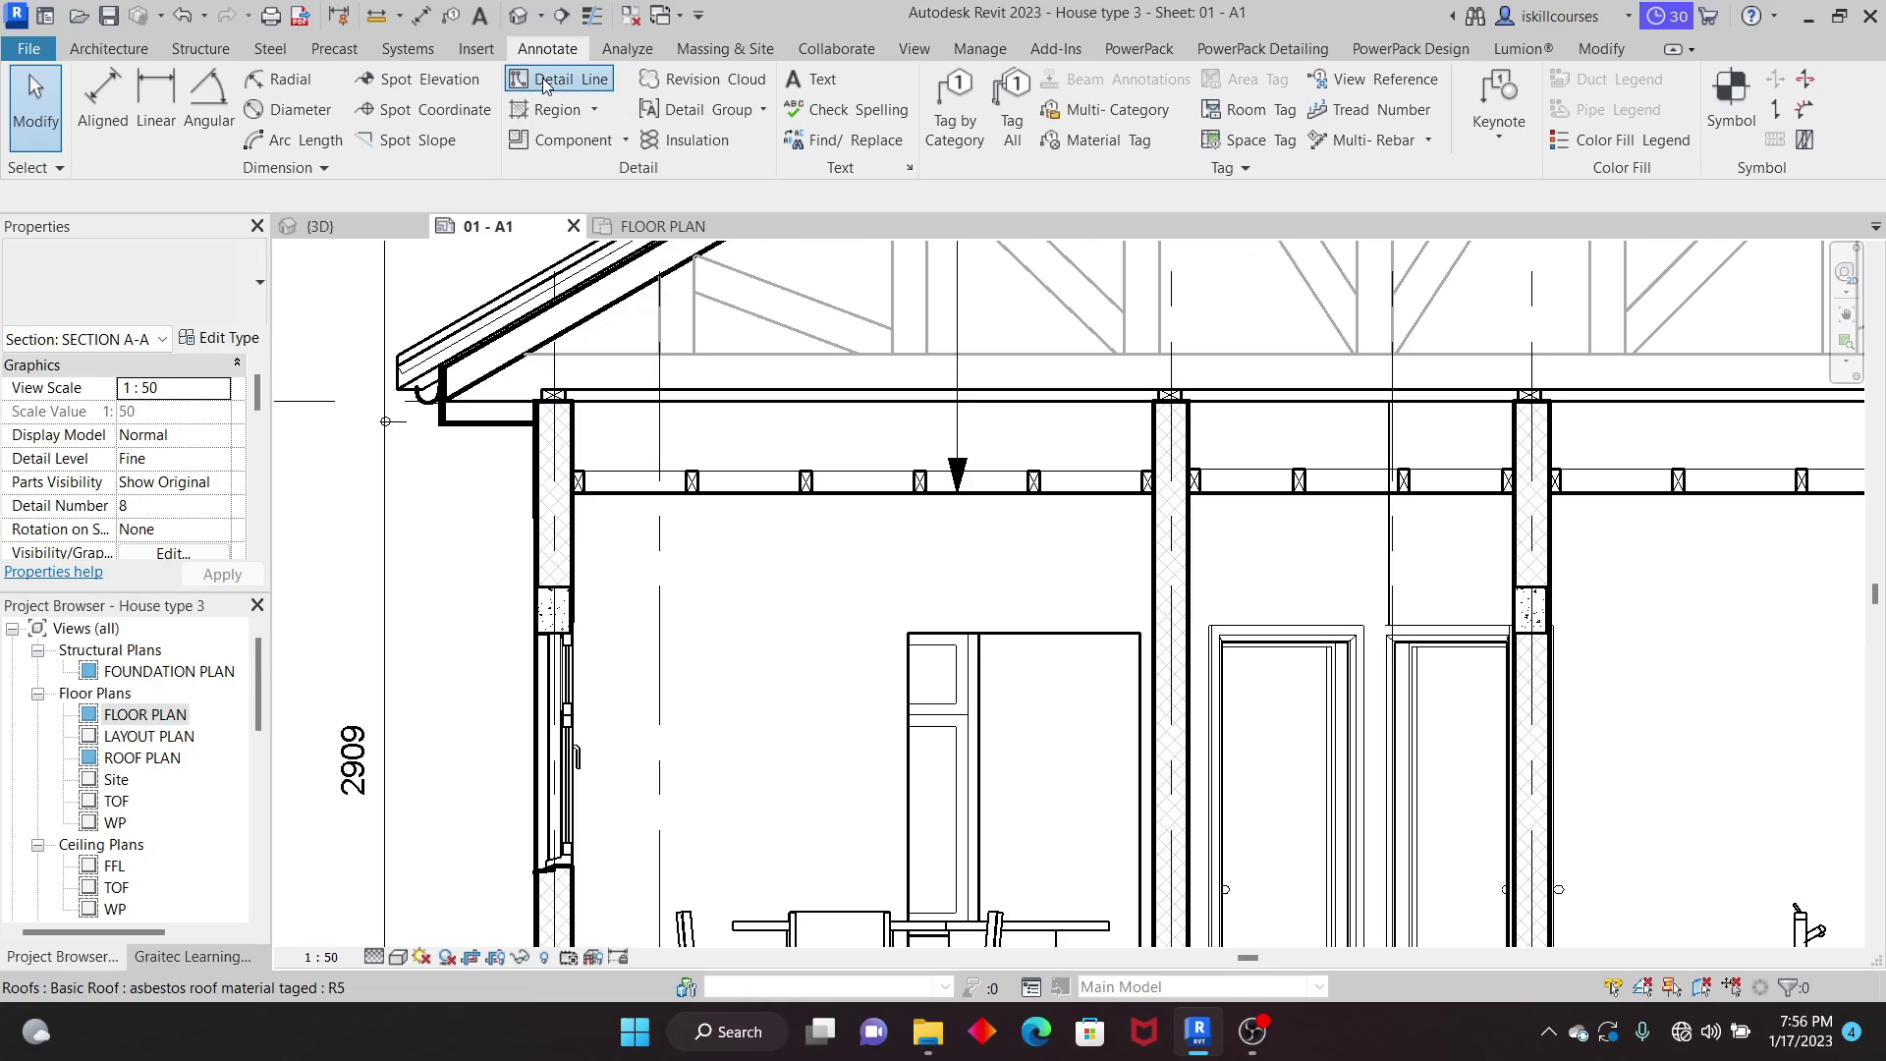
pyautogui.click(1370, 122)
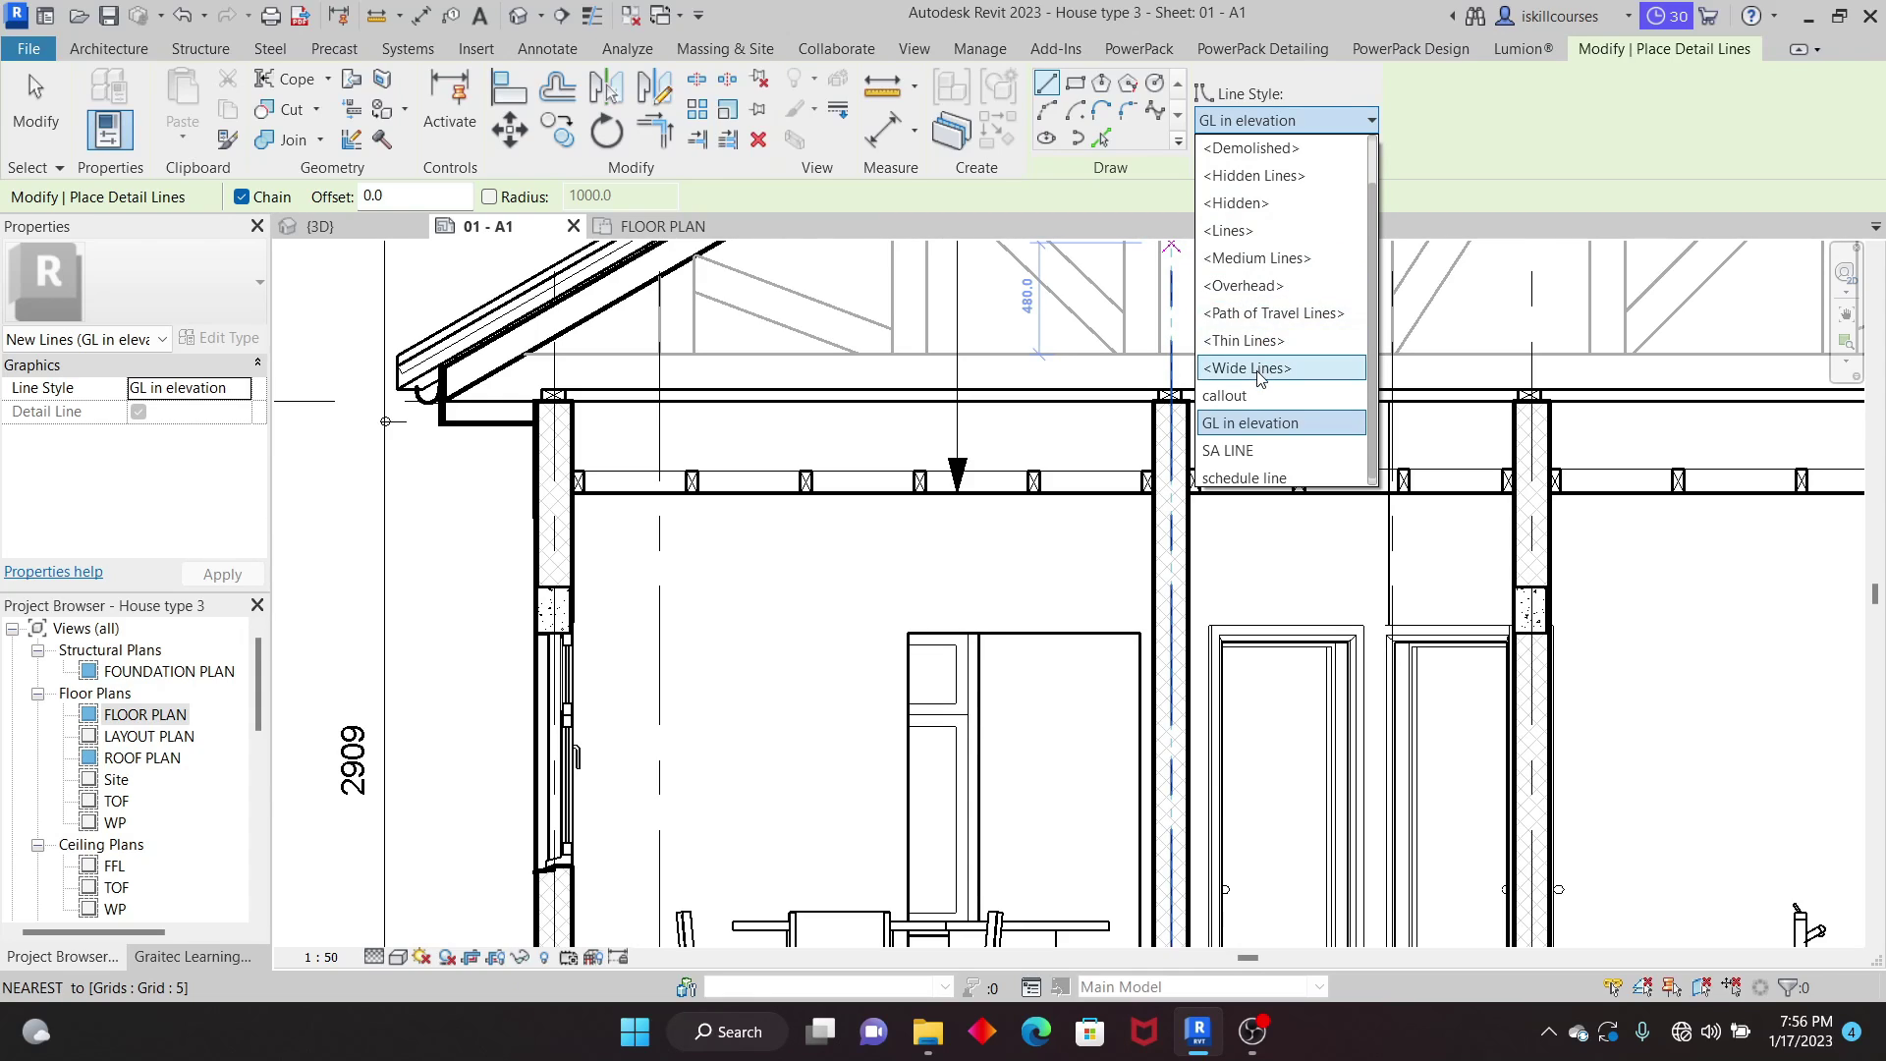
pyautogui.click(1243, 340)
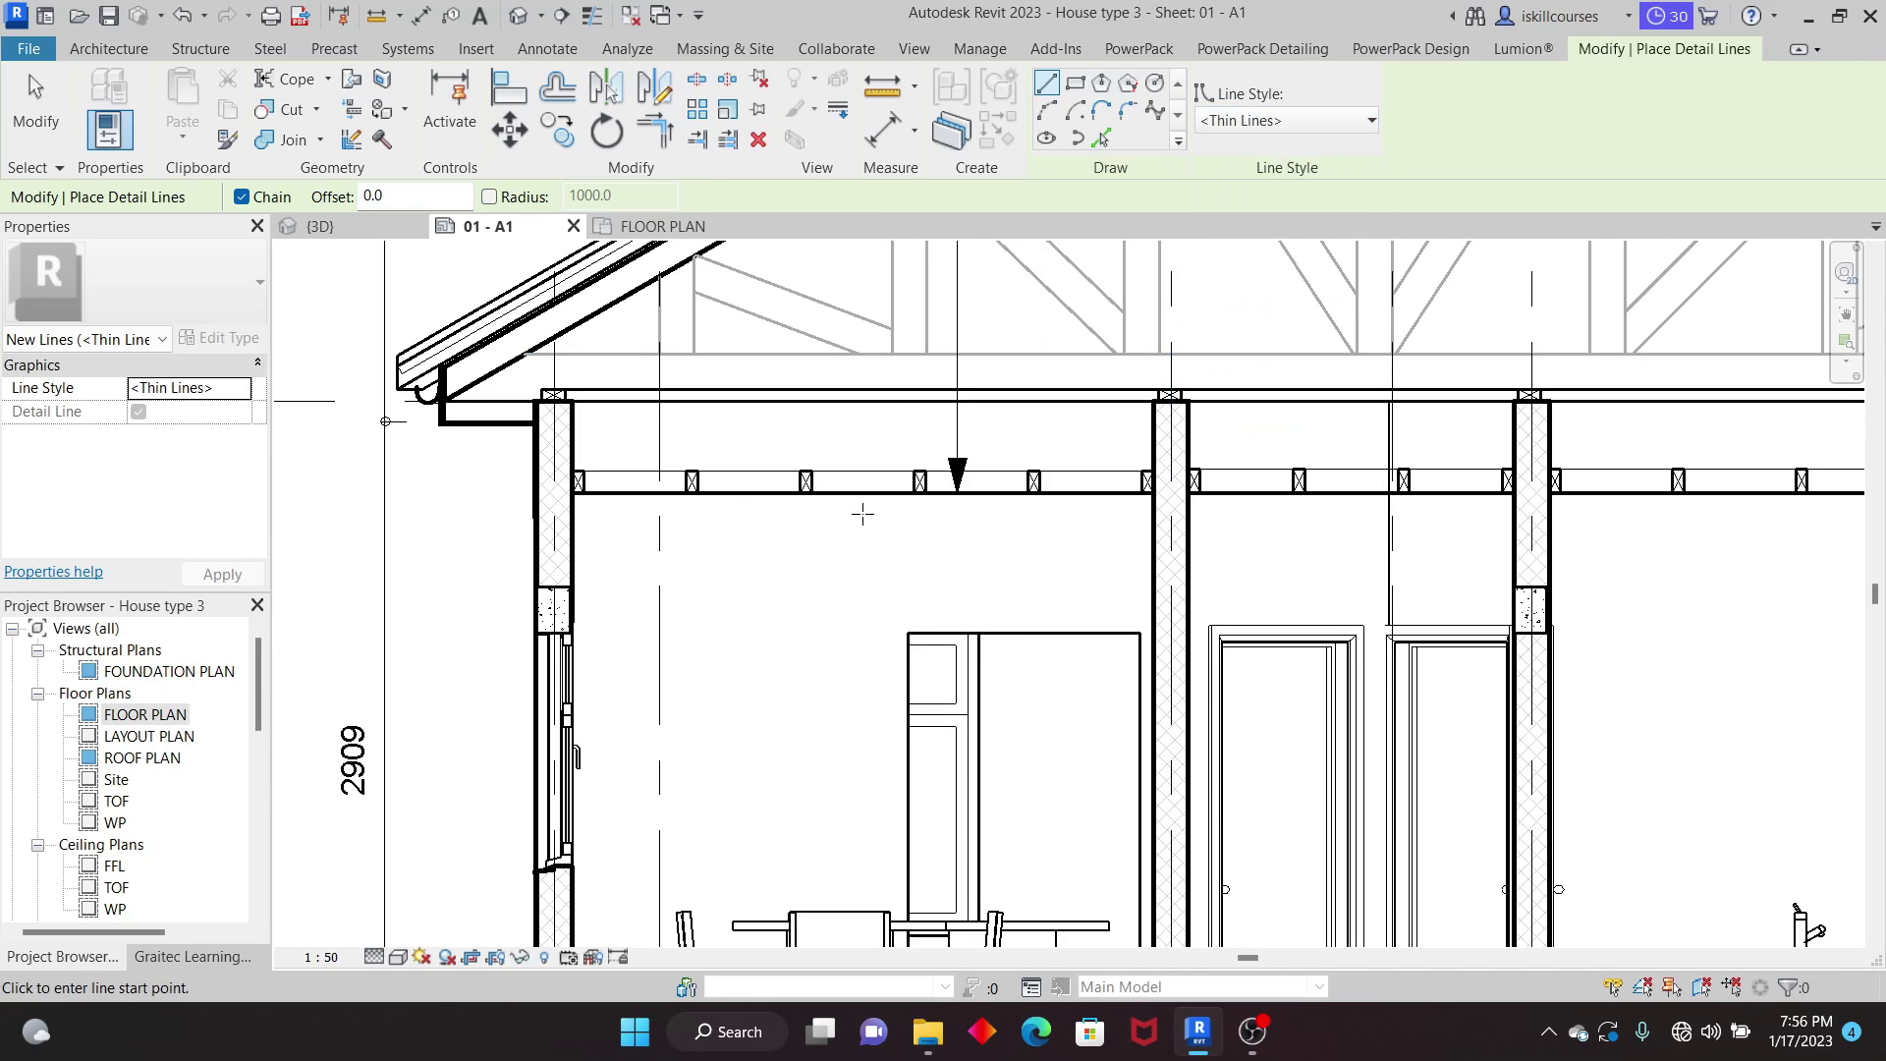
pyautogui.click(756, 545)
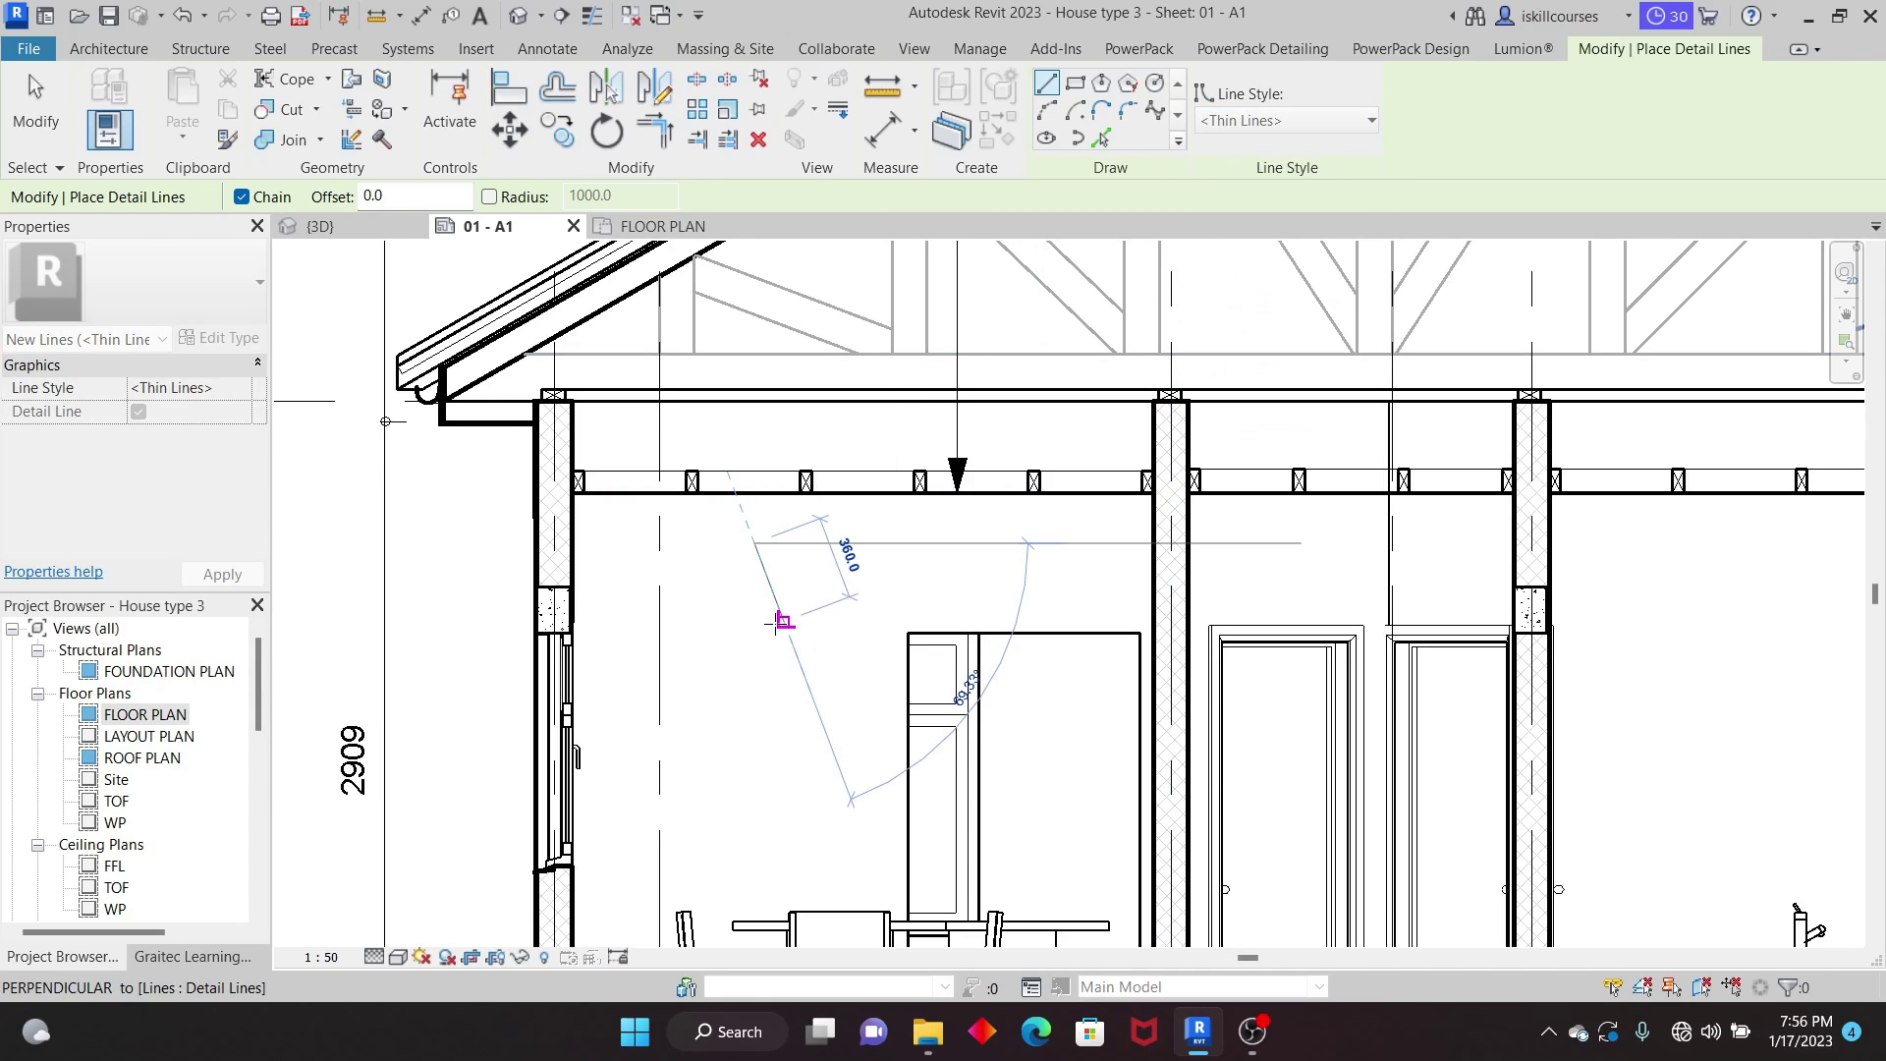
pyautogui.click(1076, 83)
pyautogui.click(771, 537)
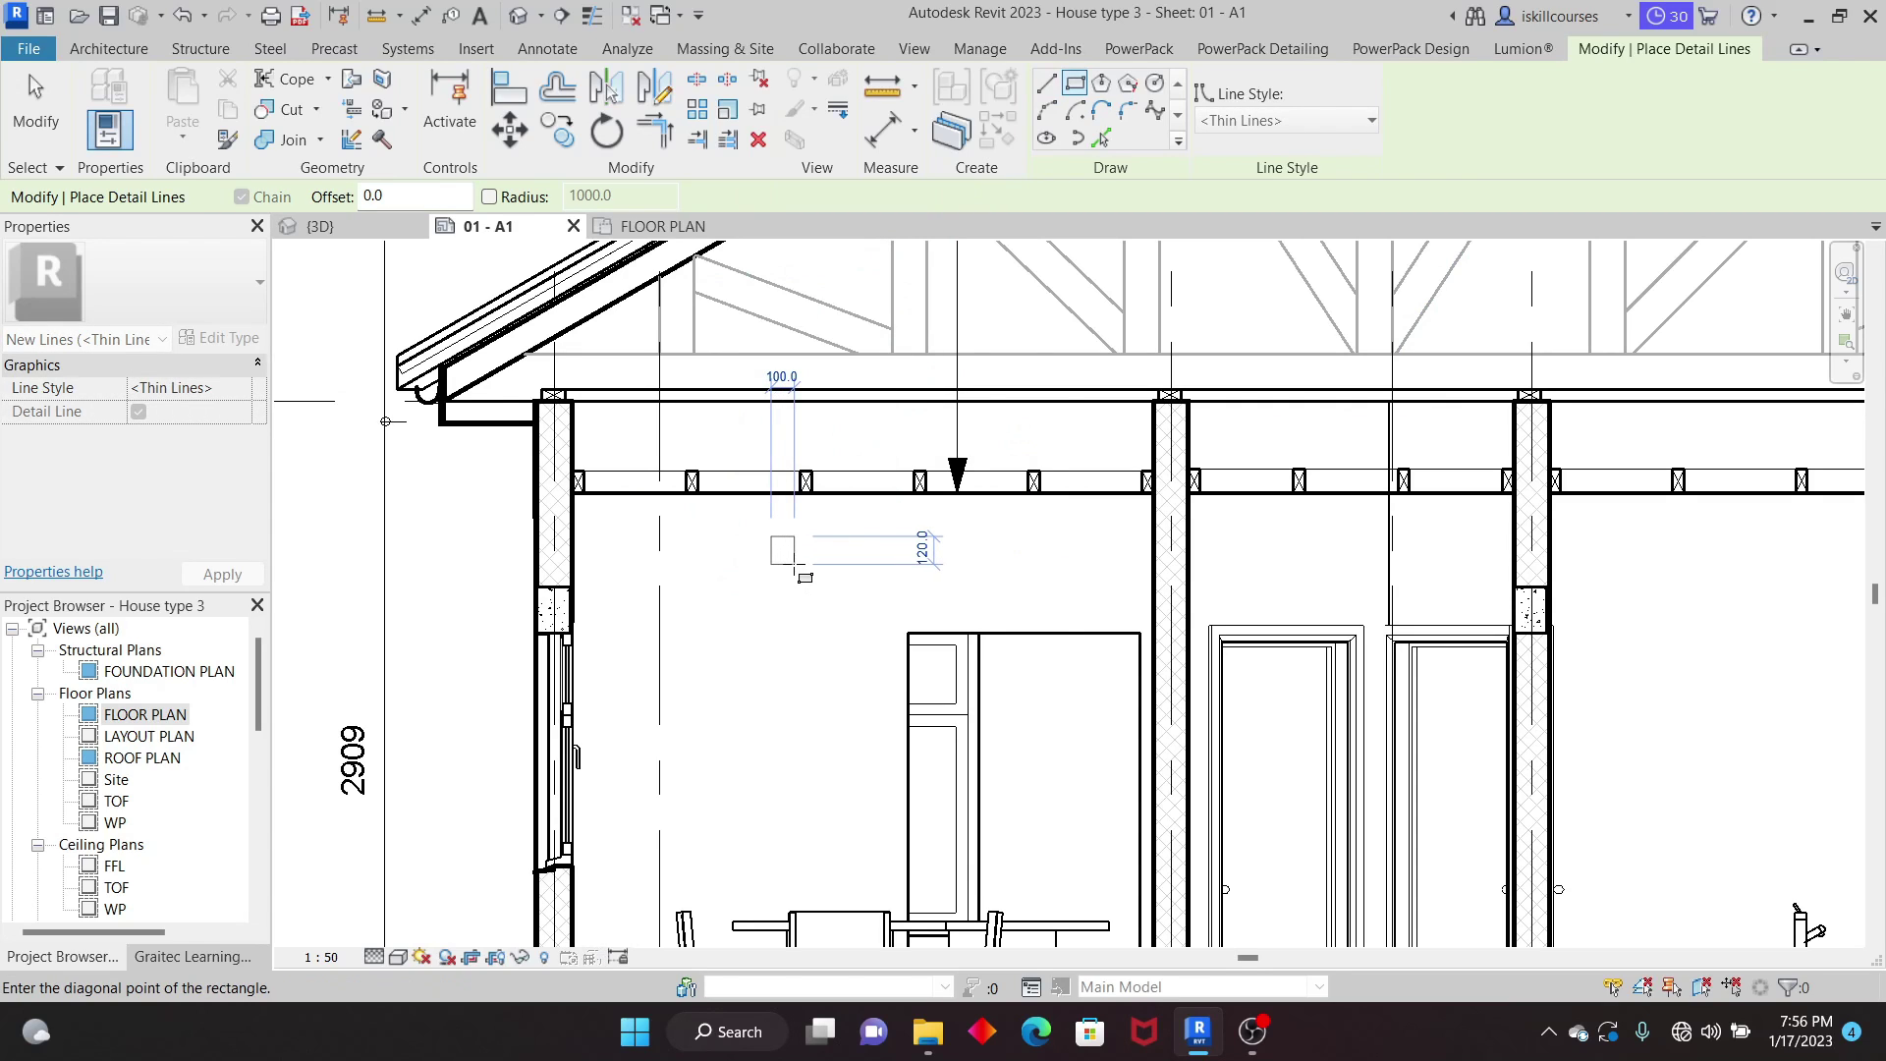
pyautogui.click(796, 567)
pyautogui.scroll(3, 791, 560)
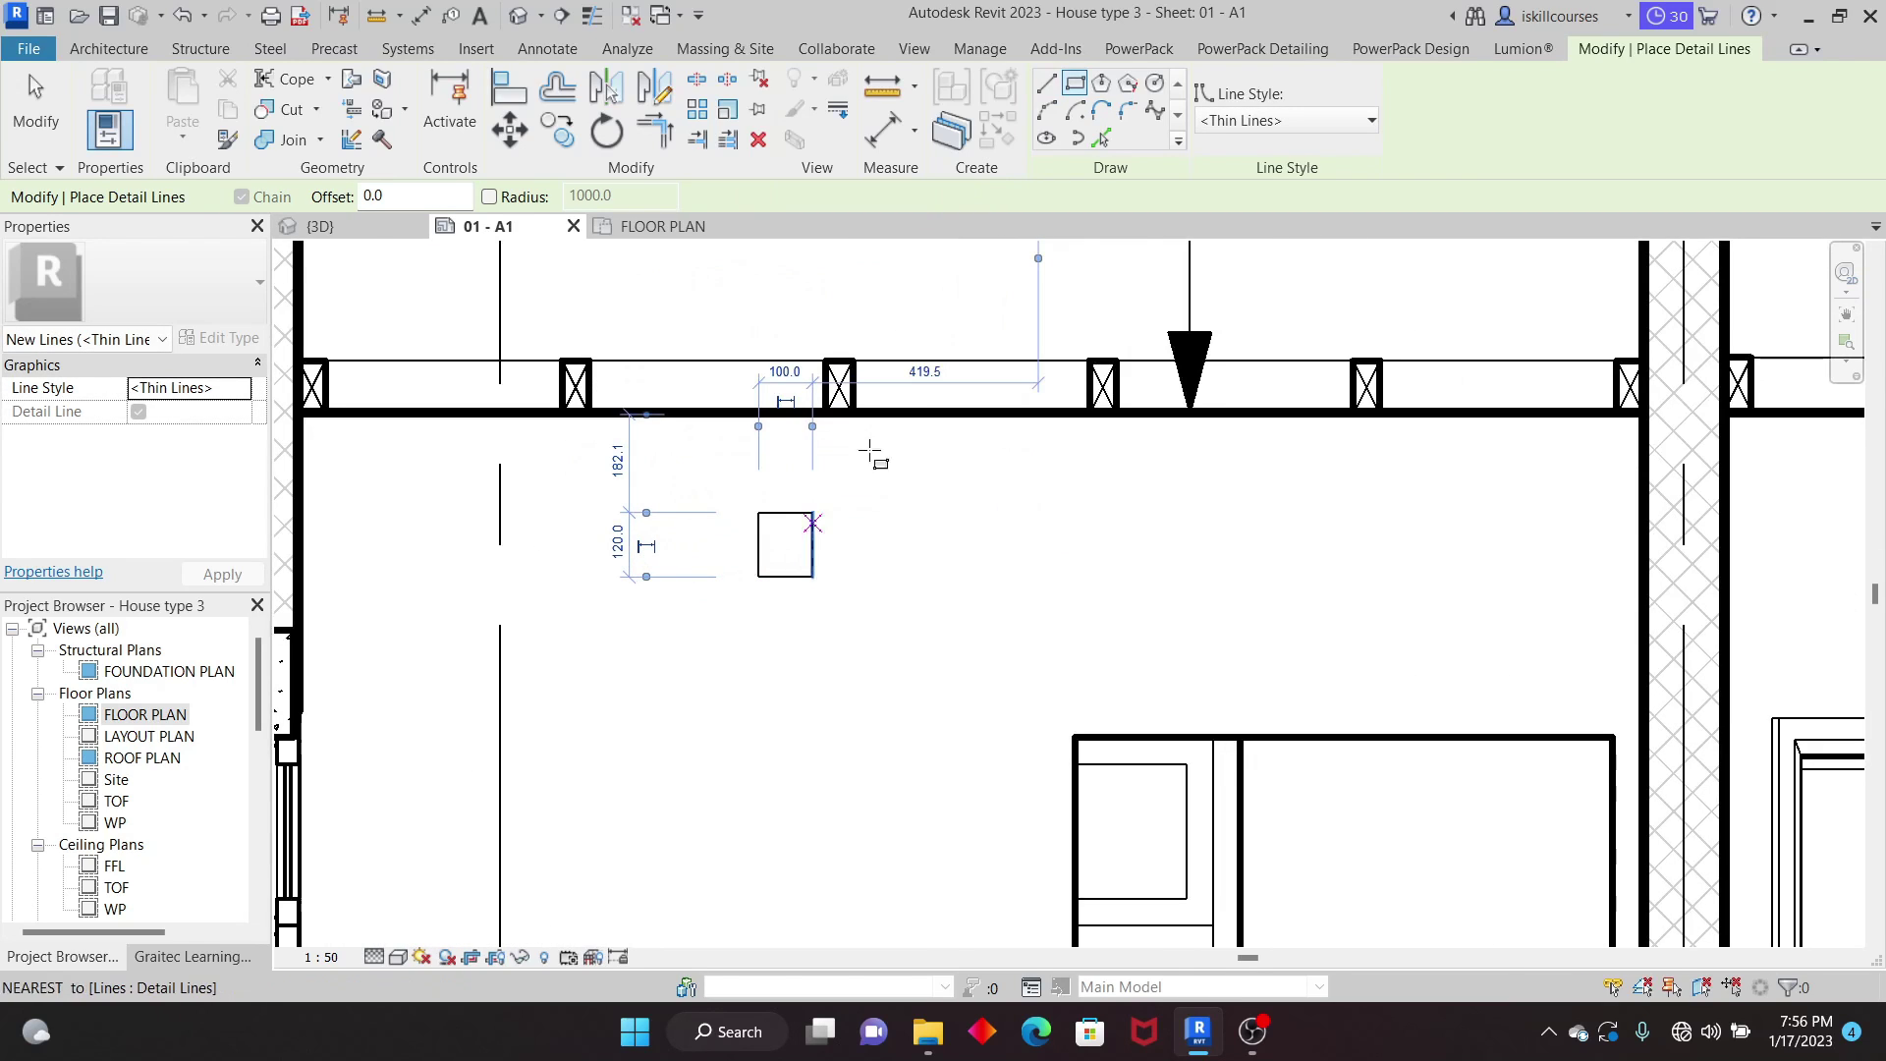
# Step: Draw two crossing diagonal detail lines between the small rectangle's corners, adjusting the second diagonal's lower end to meet its corner
pyautogui.click(1046, 91)
pyautogui.click(812, 577)
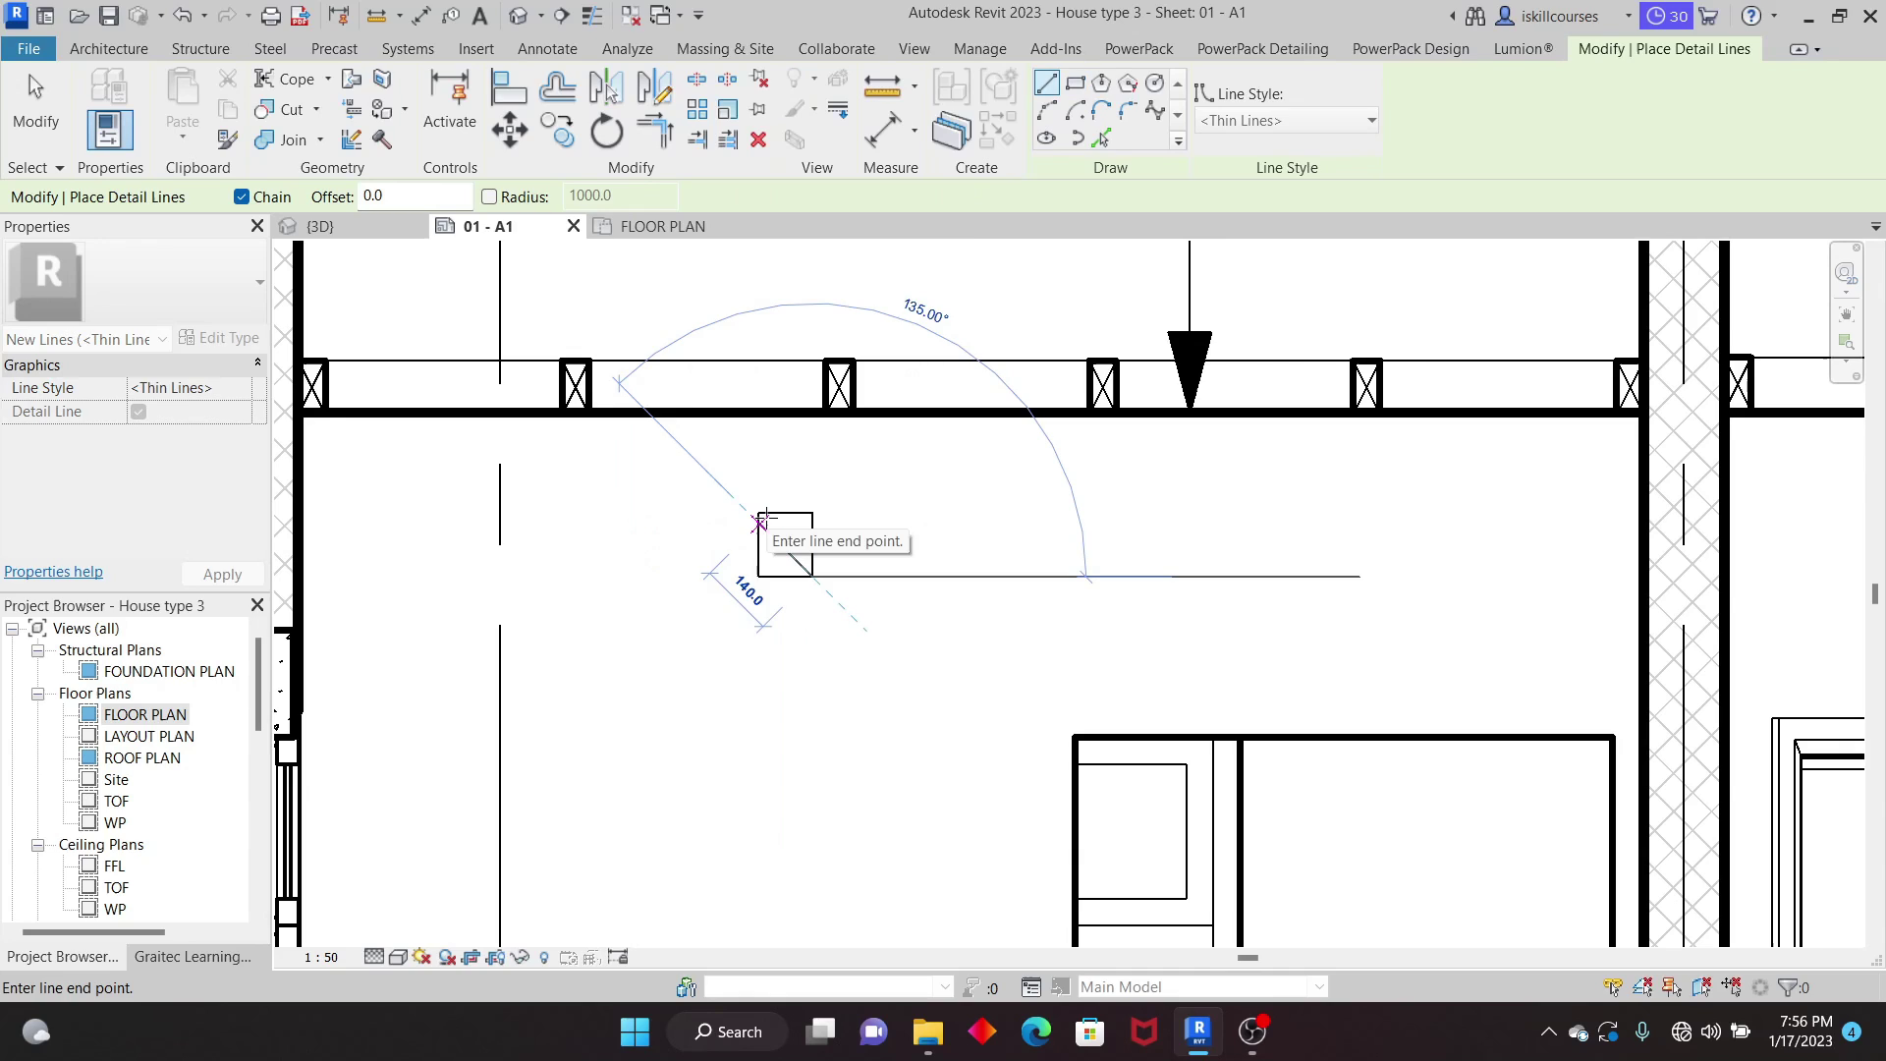
pyautogui.scroll(2, 763, 516)
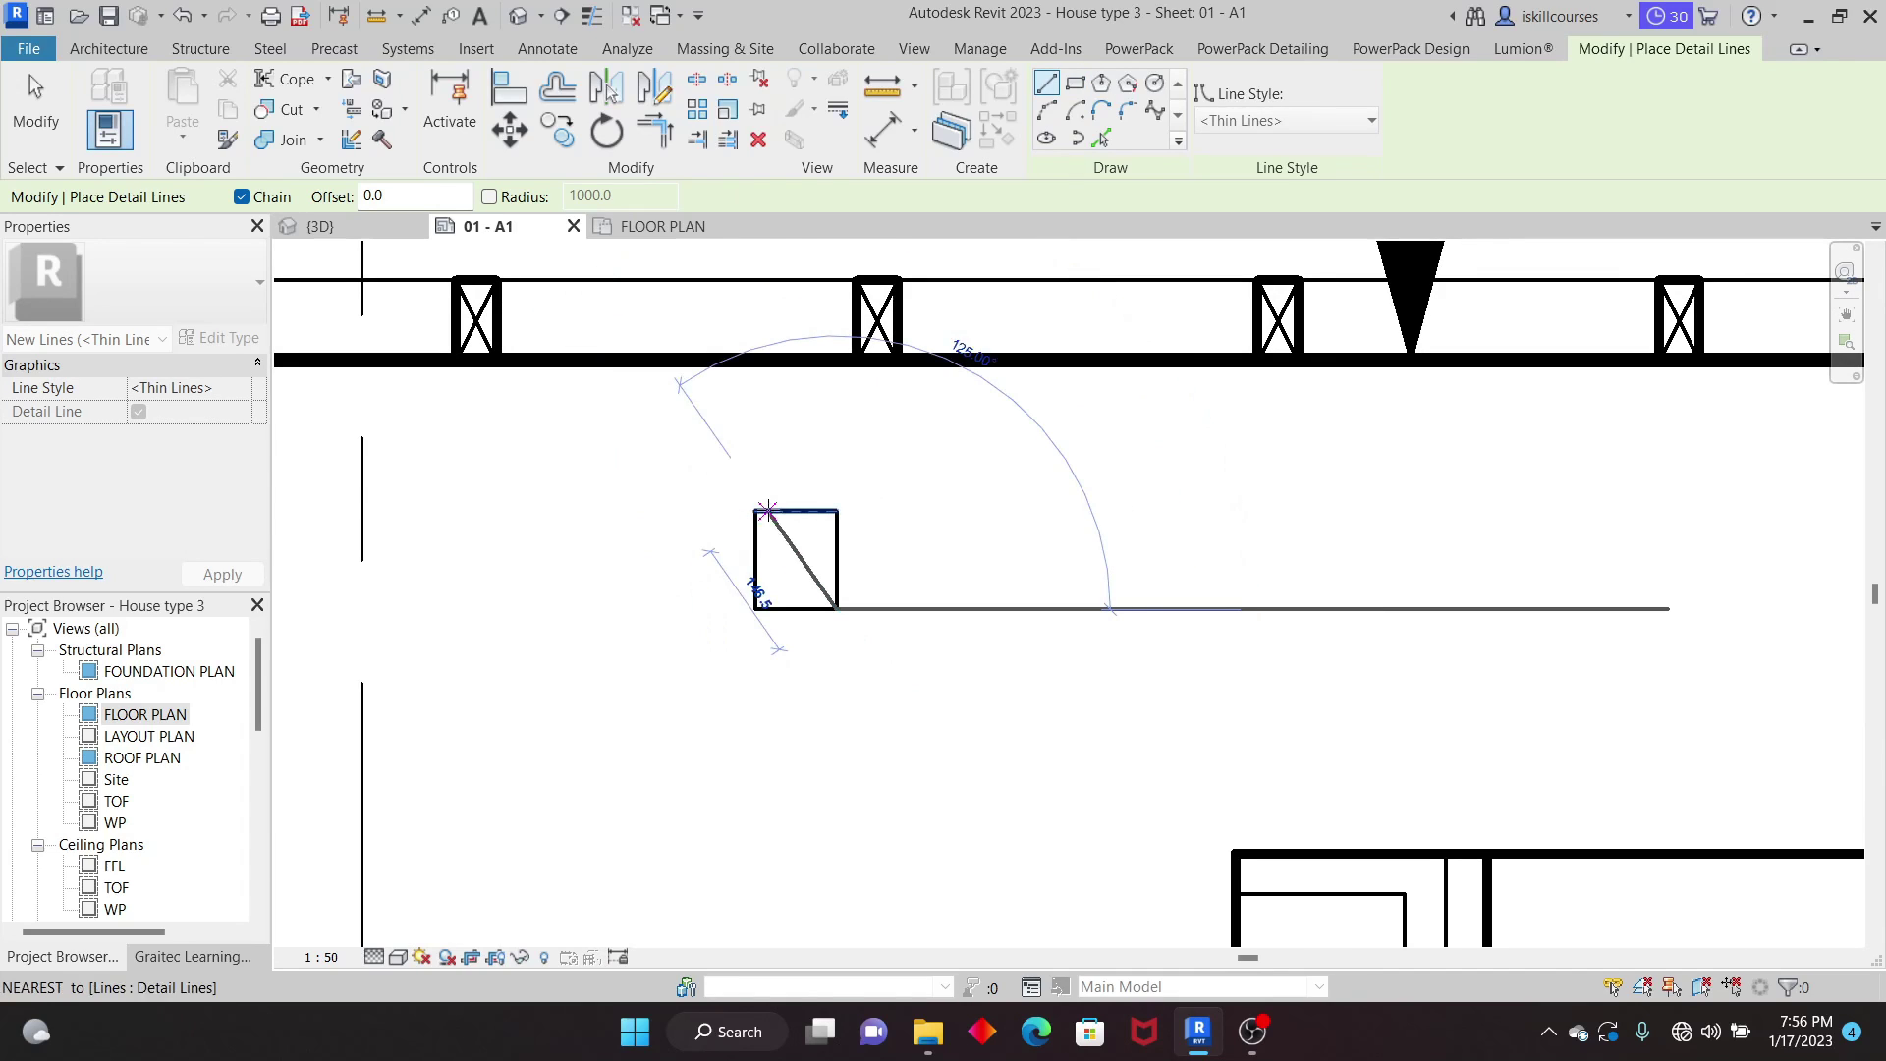
pyautogui.click(768, 511)
pyautogui.rightClick(842, 463)
pyautogui.click(884, 478)
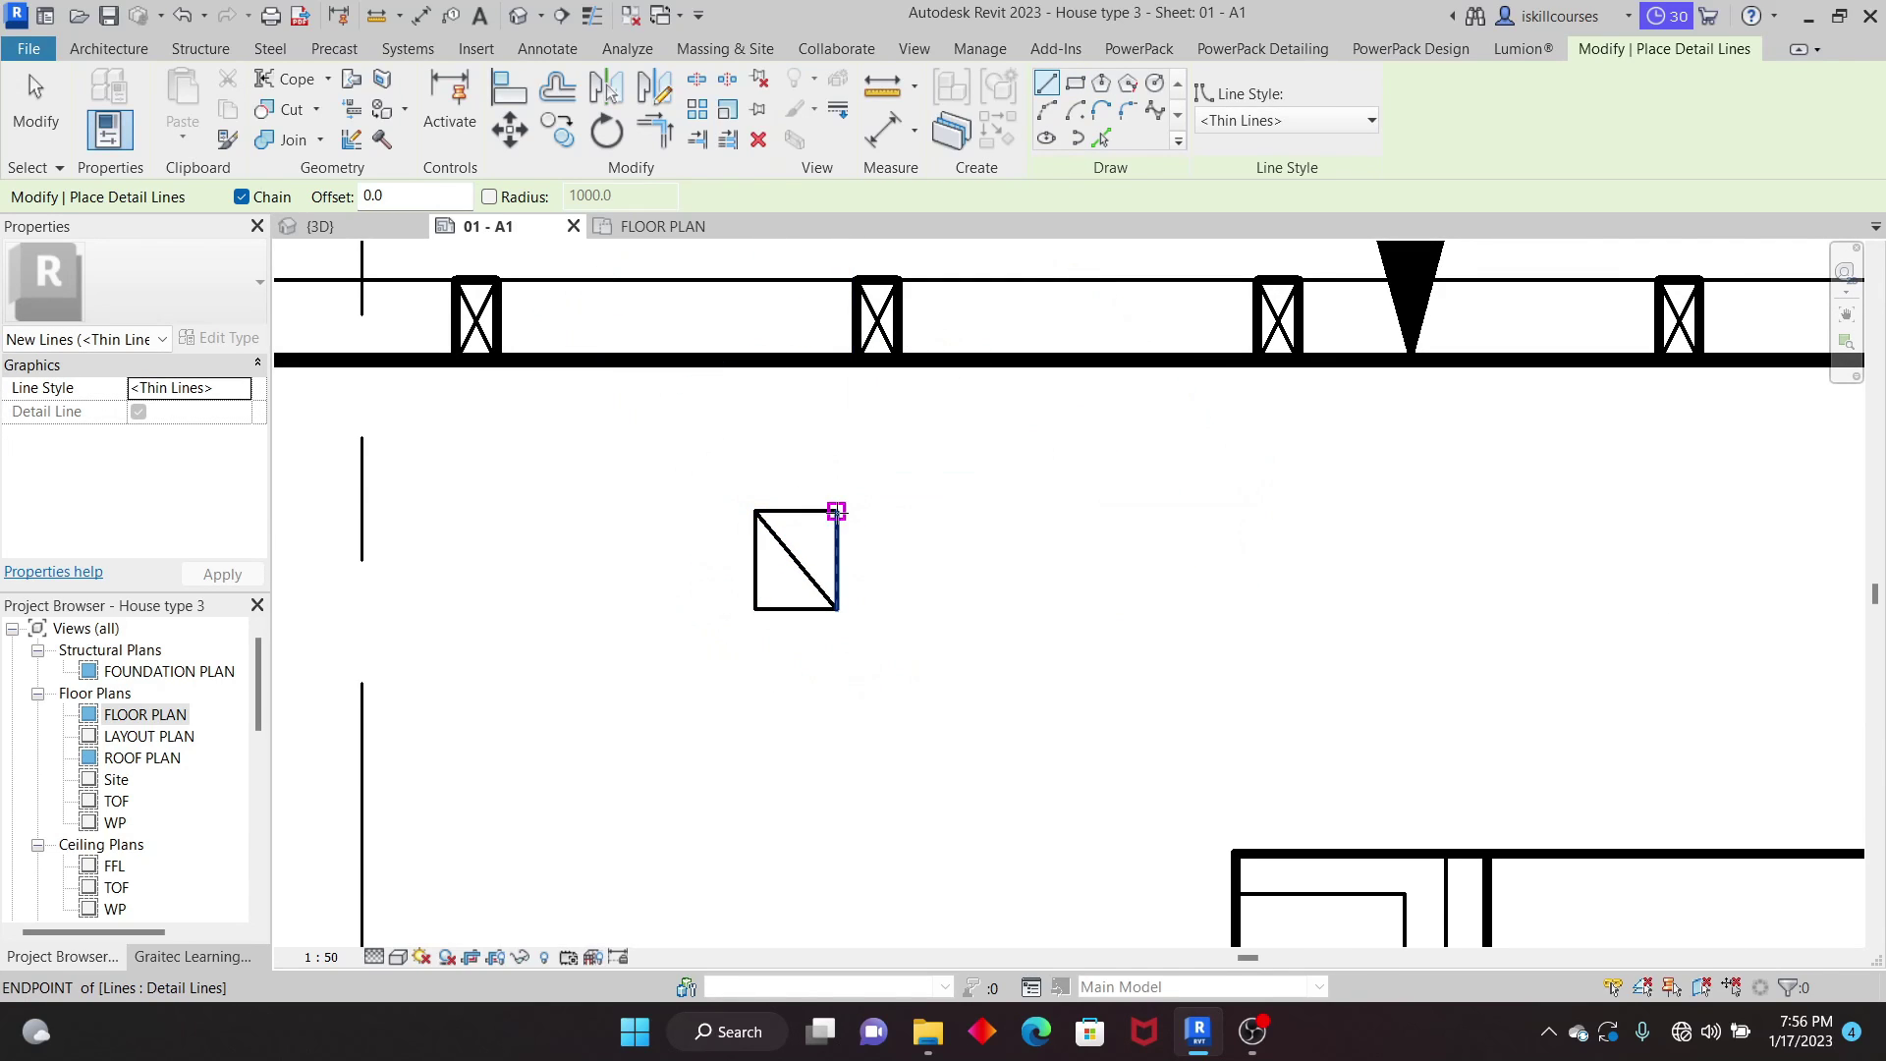
pyautogui.click(836, 511)
pyautogui.click(755, 608)
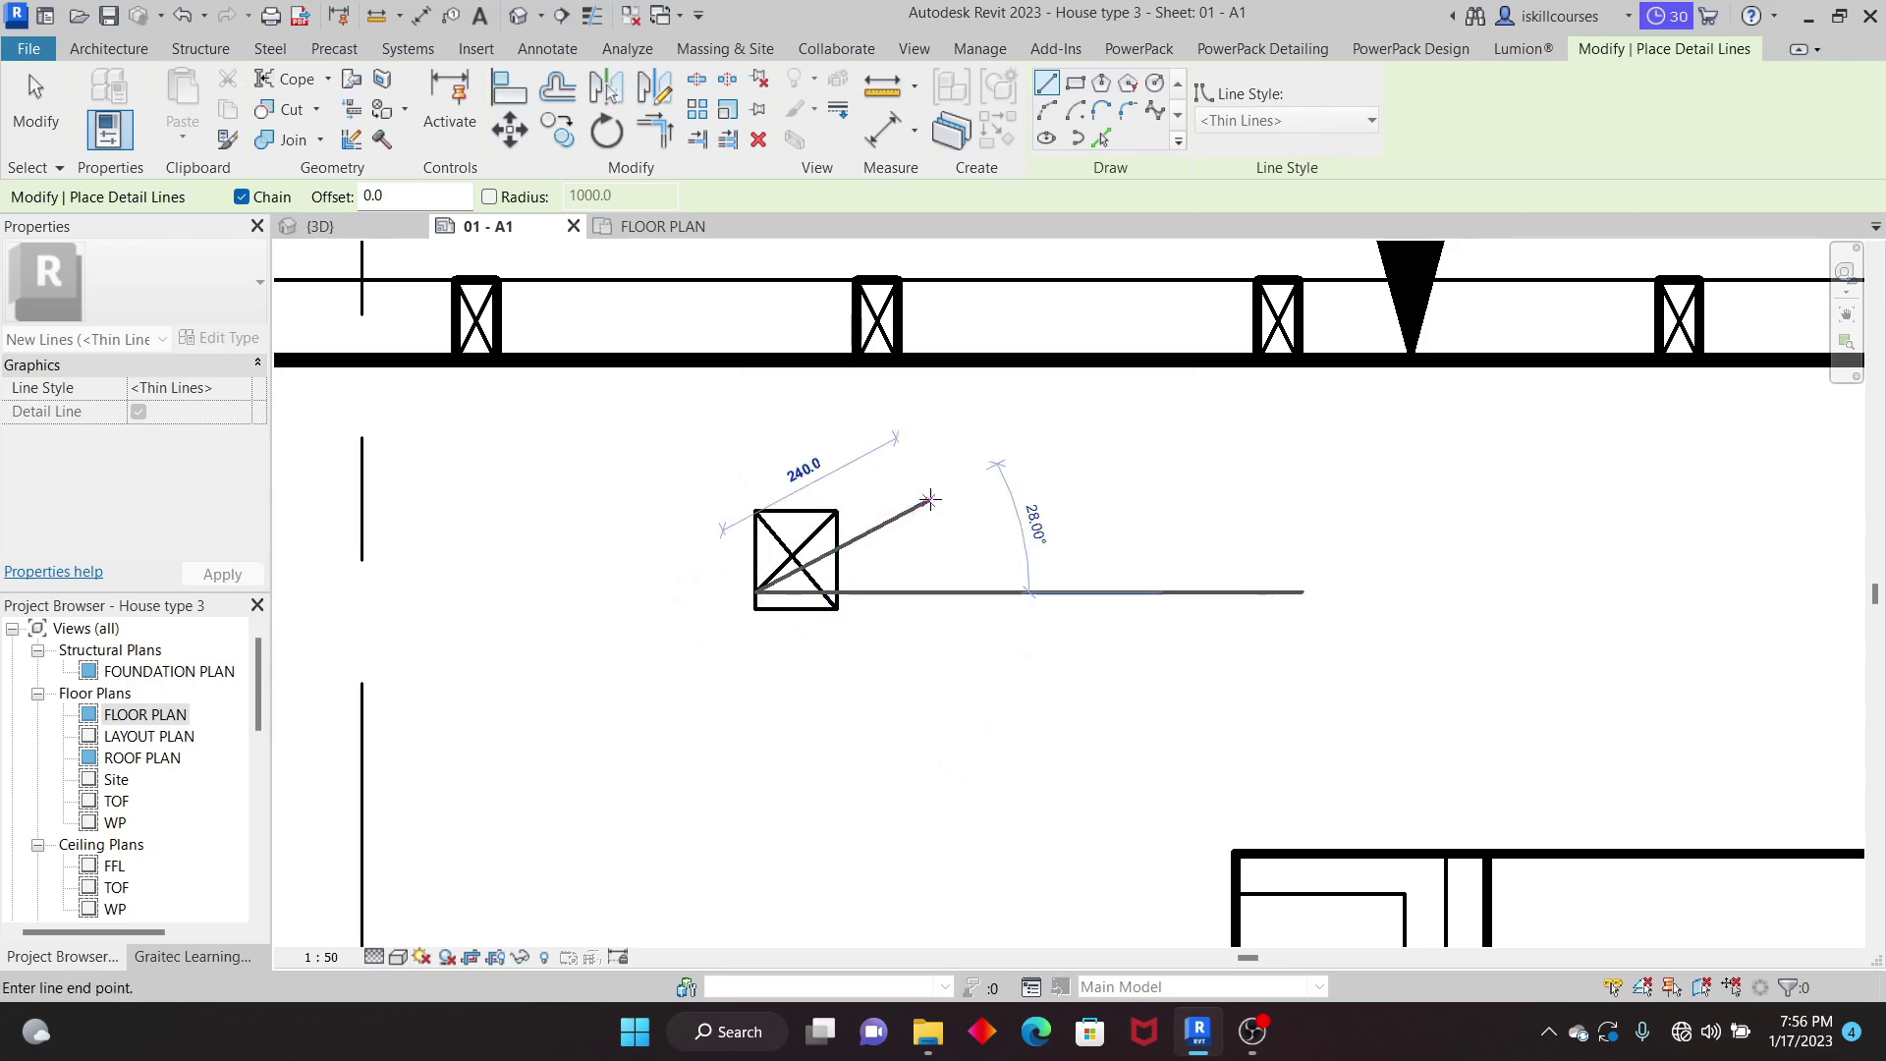
pyautogui.rightClick(916, 469)
pyautogui.click(972, 480)
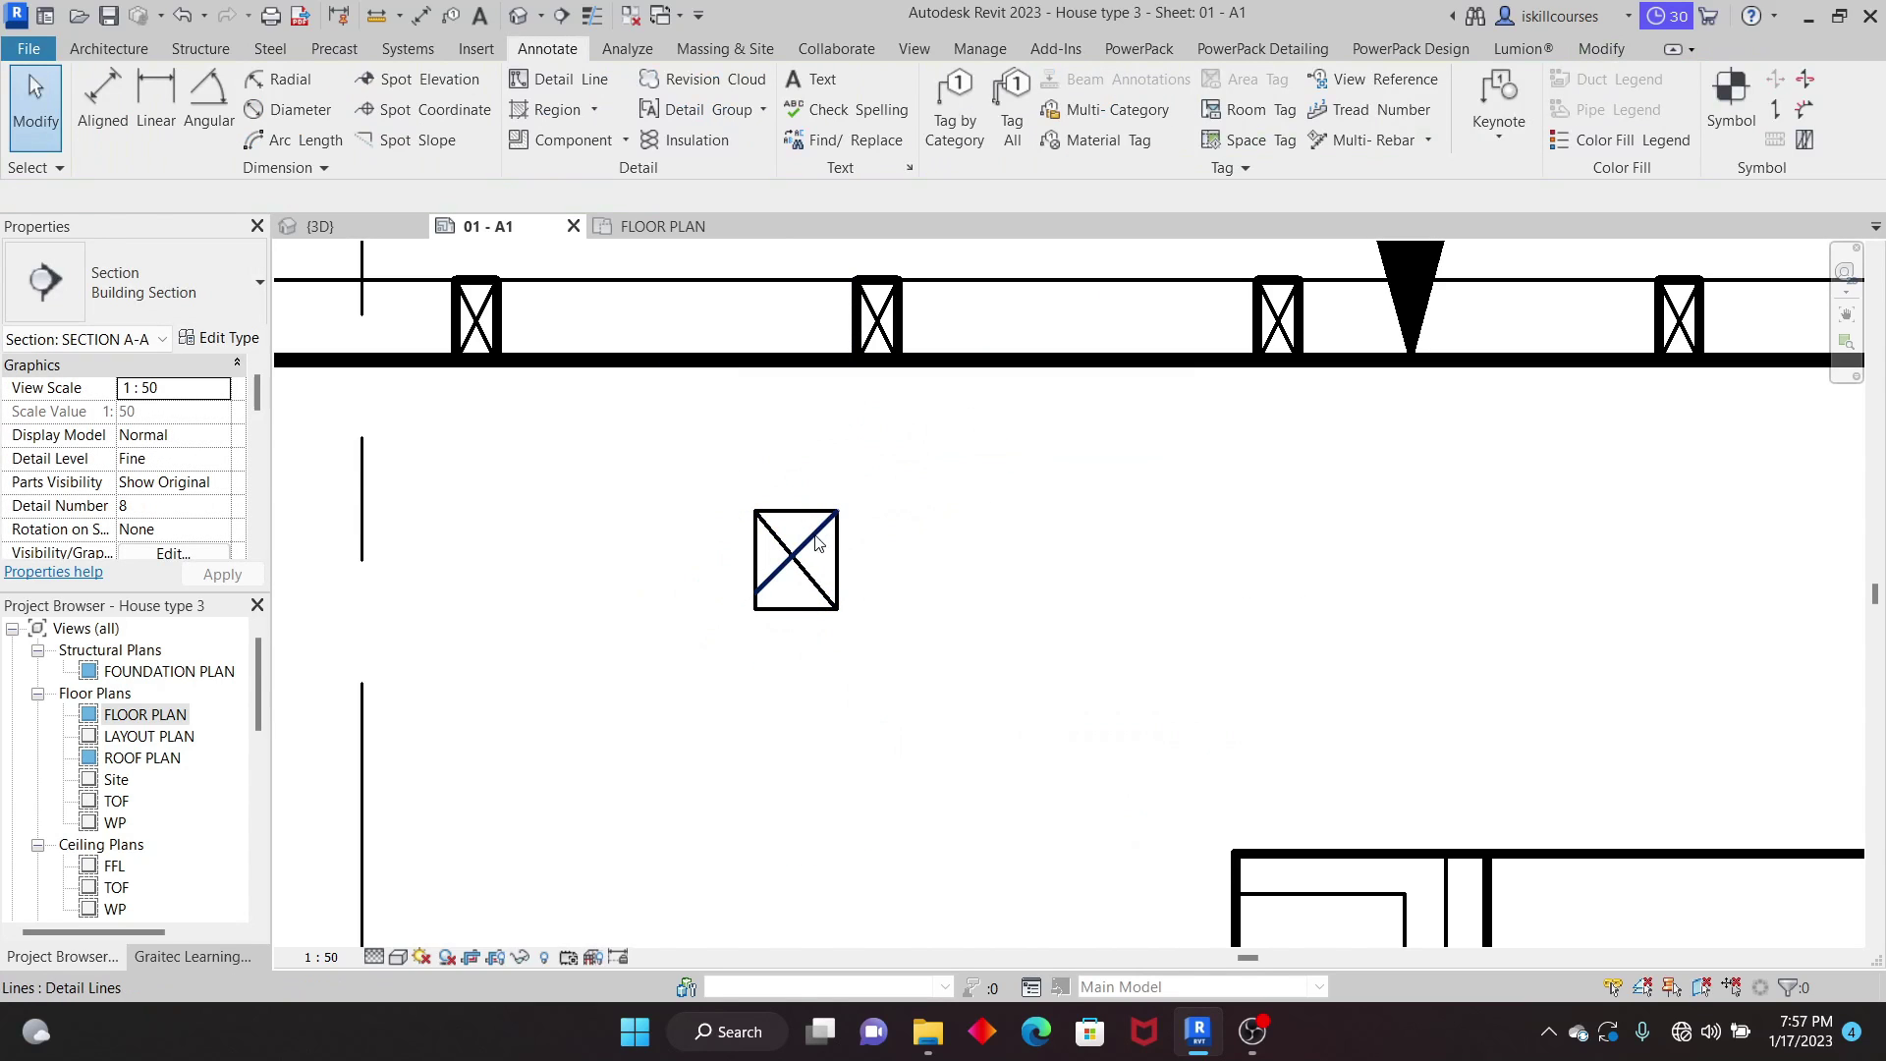
pyautogui.click(781, 572)
pyautogui.press('Escape')
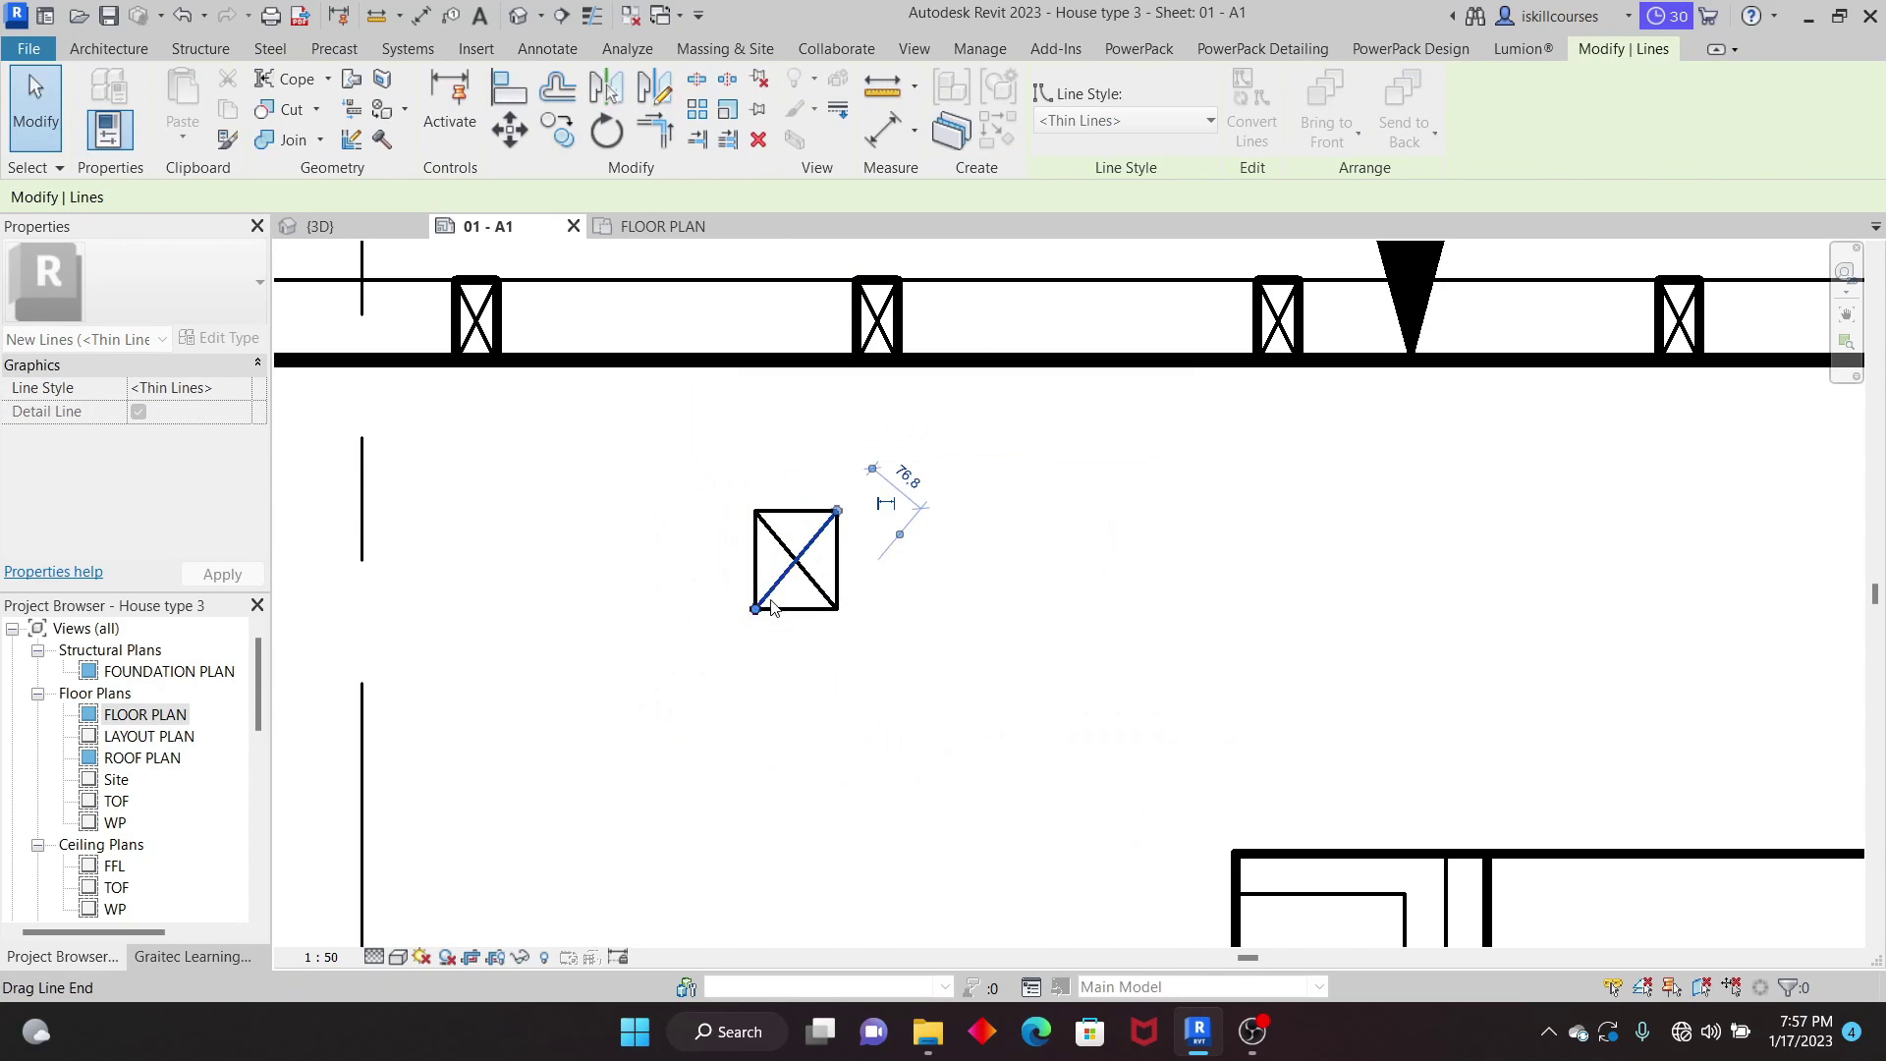
# Step: Compare the crossed rectangle with the ceiling noggins and delete all six of its trial detail lines
pyautogui.scroll(-2, 887, 502)
pyautogui.scroll(-1, 887, 502)
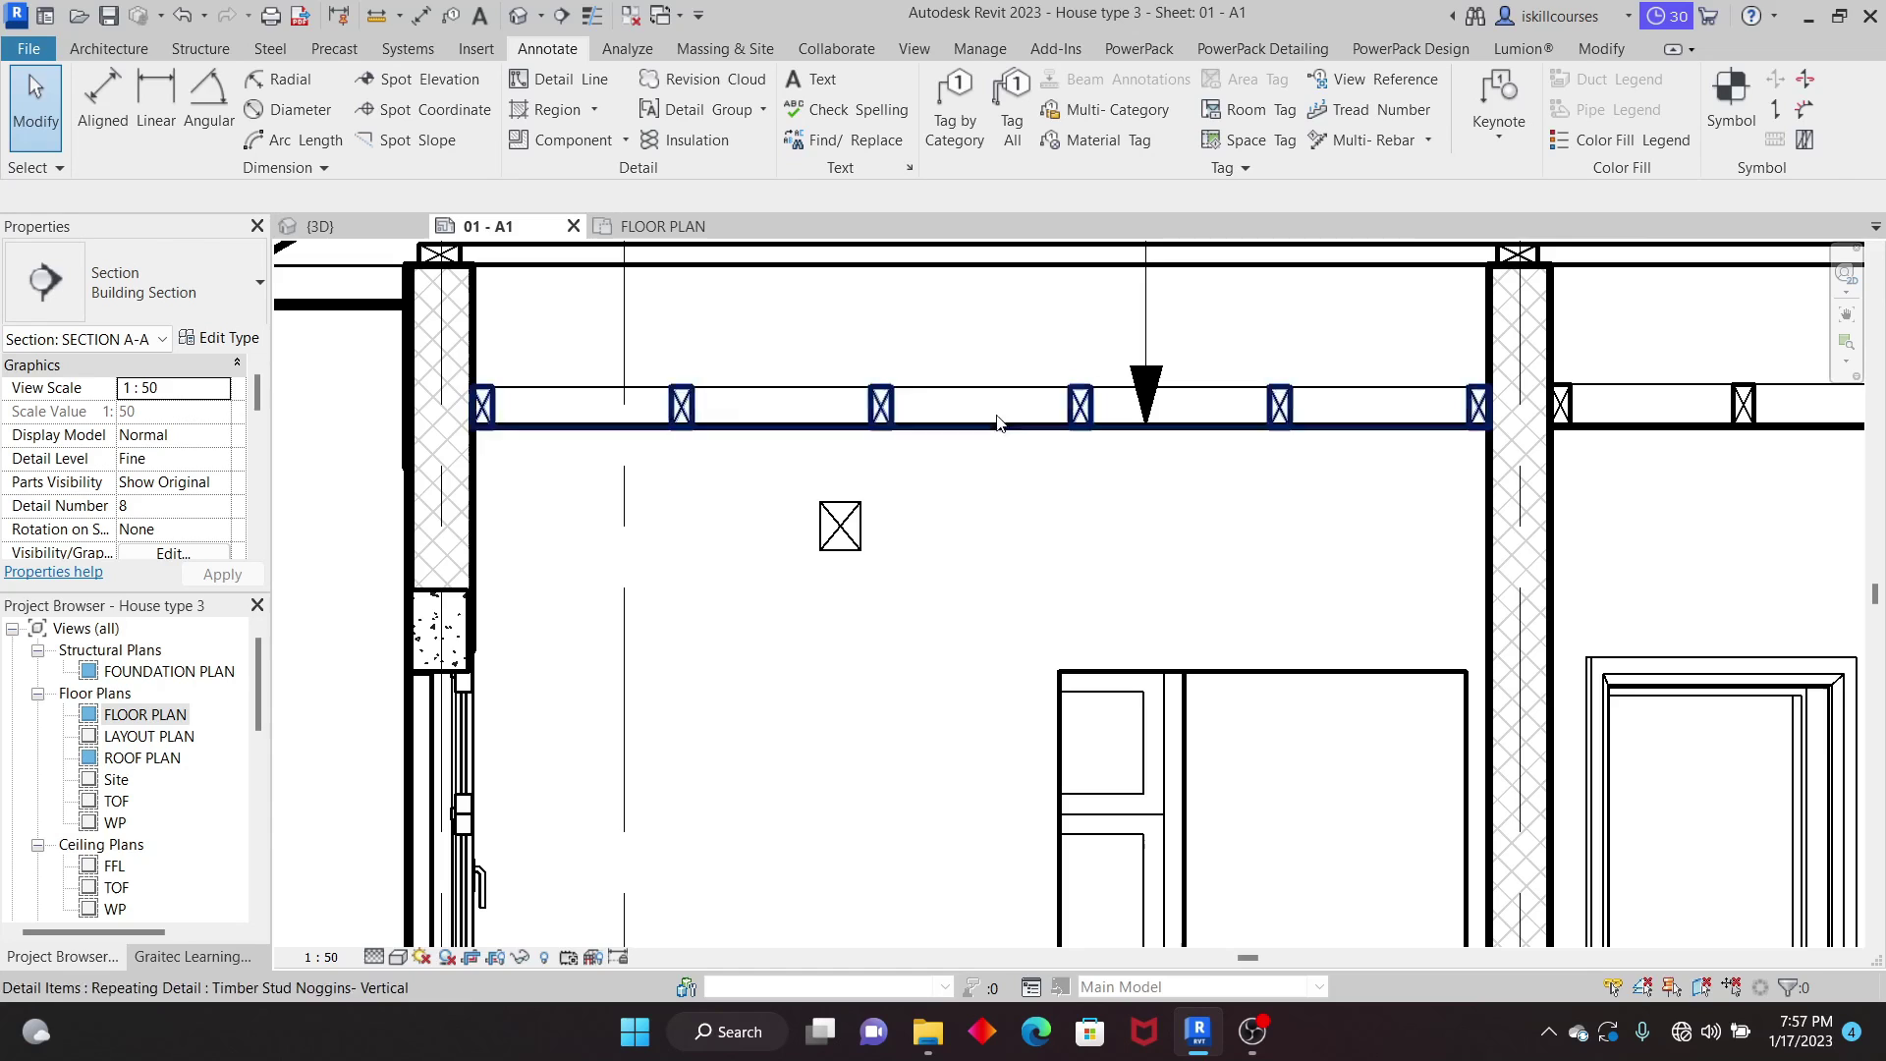
pyautogui.scroll(4, 877, 423)
pyautogui.scroll(-2, 877, 423)
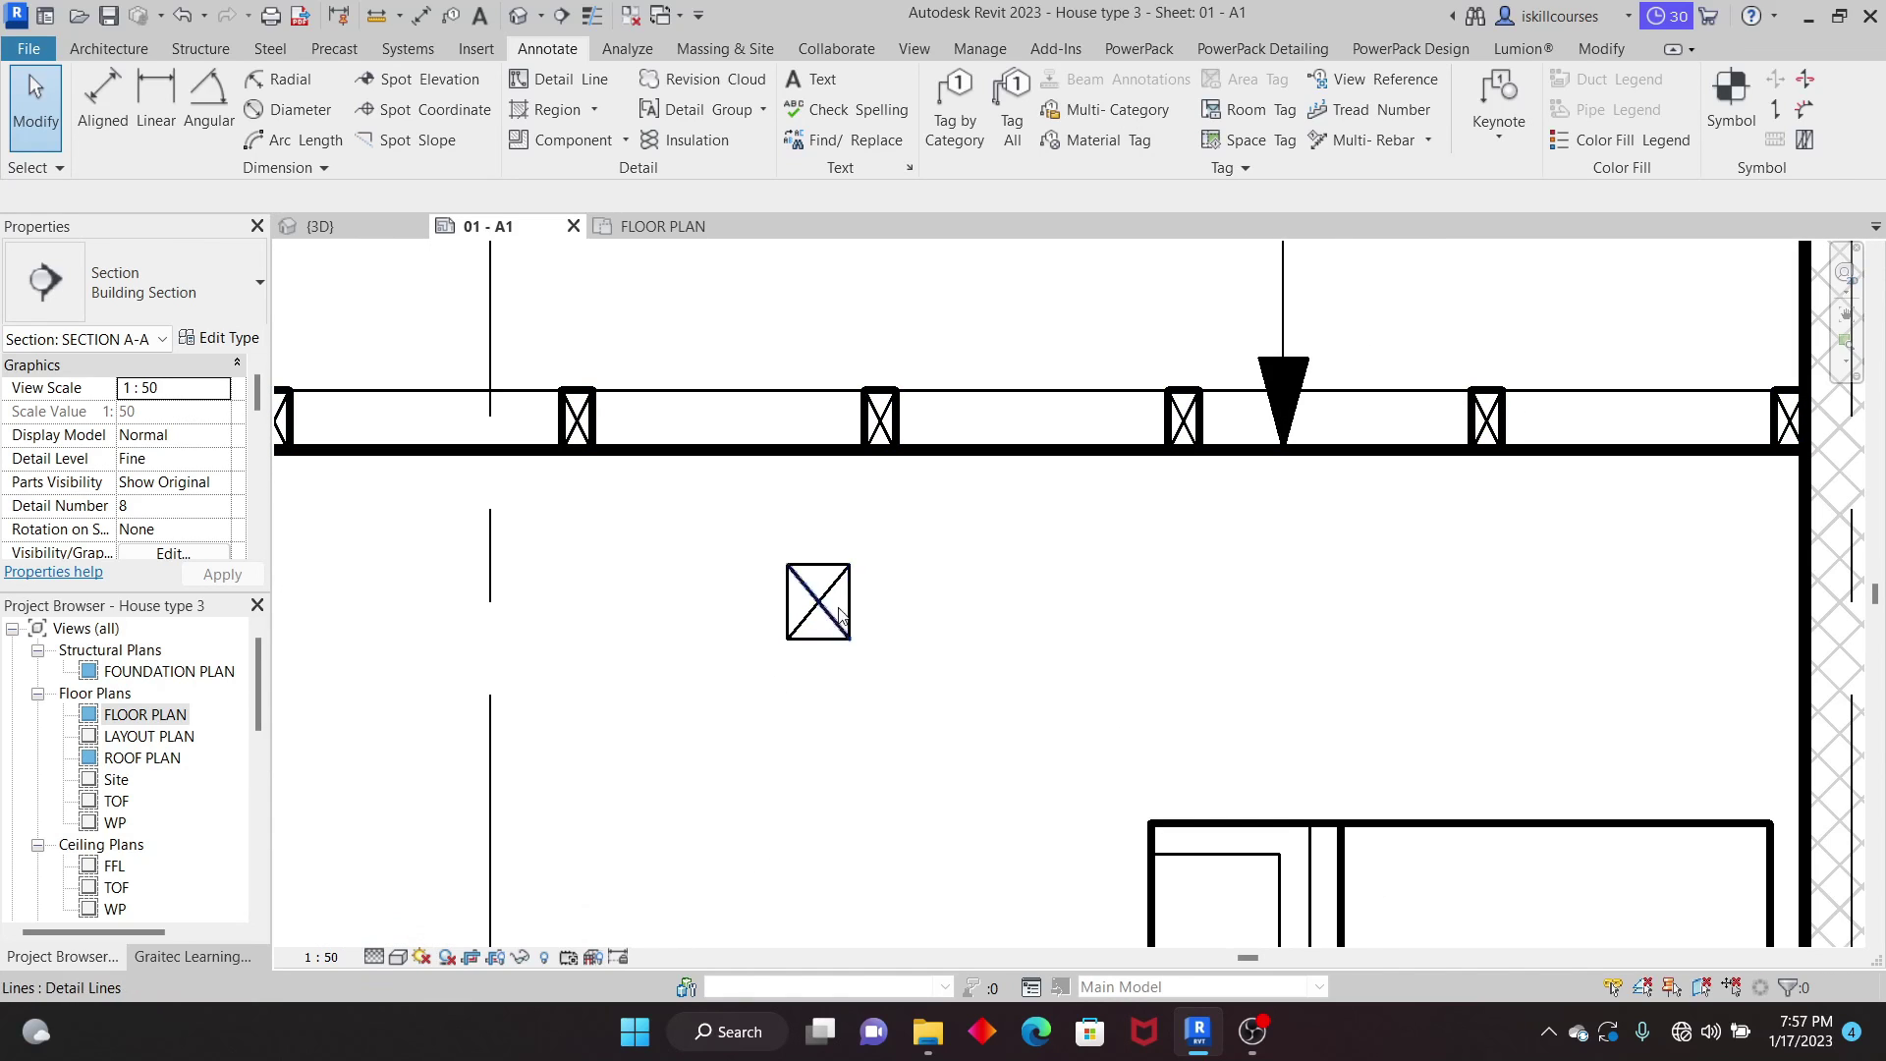
pyautogui.click(714, 526)
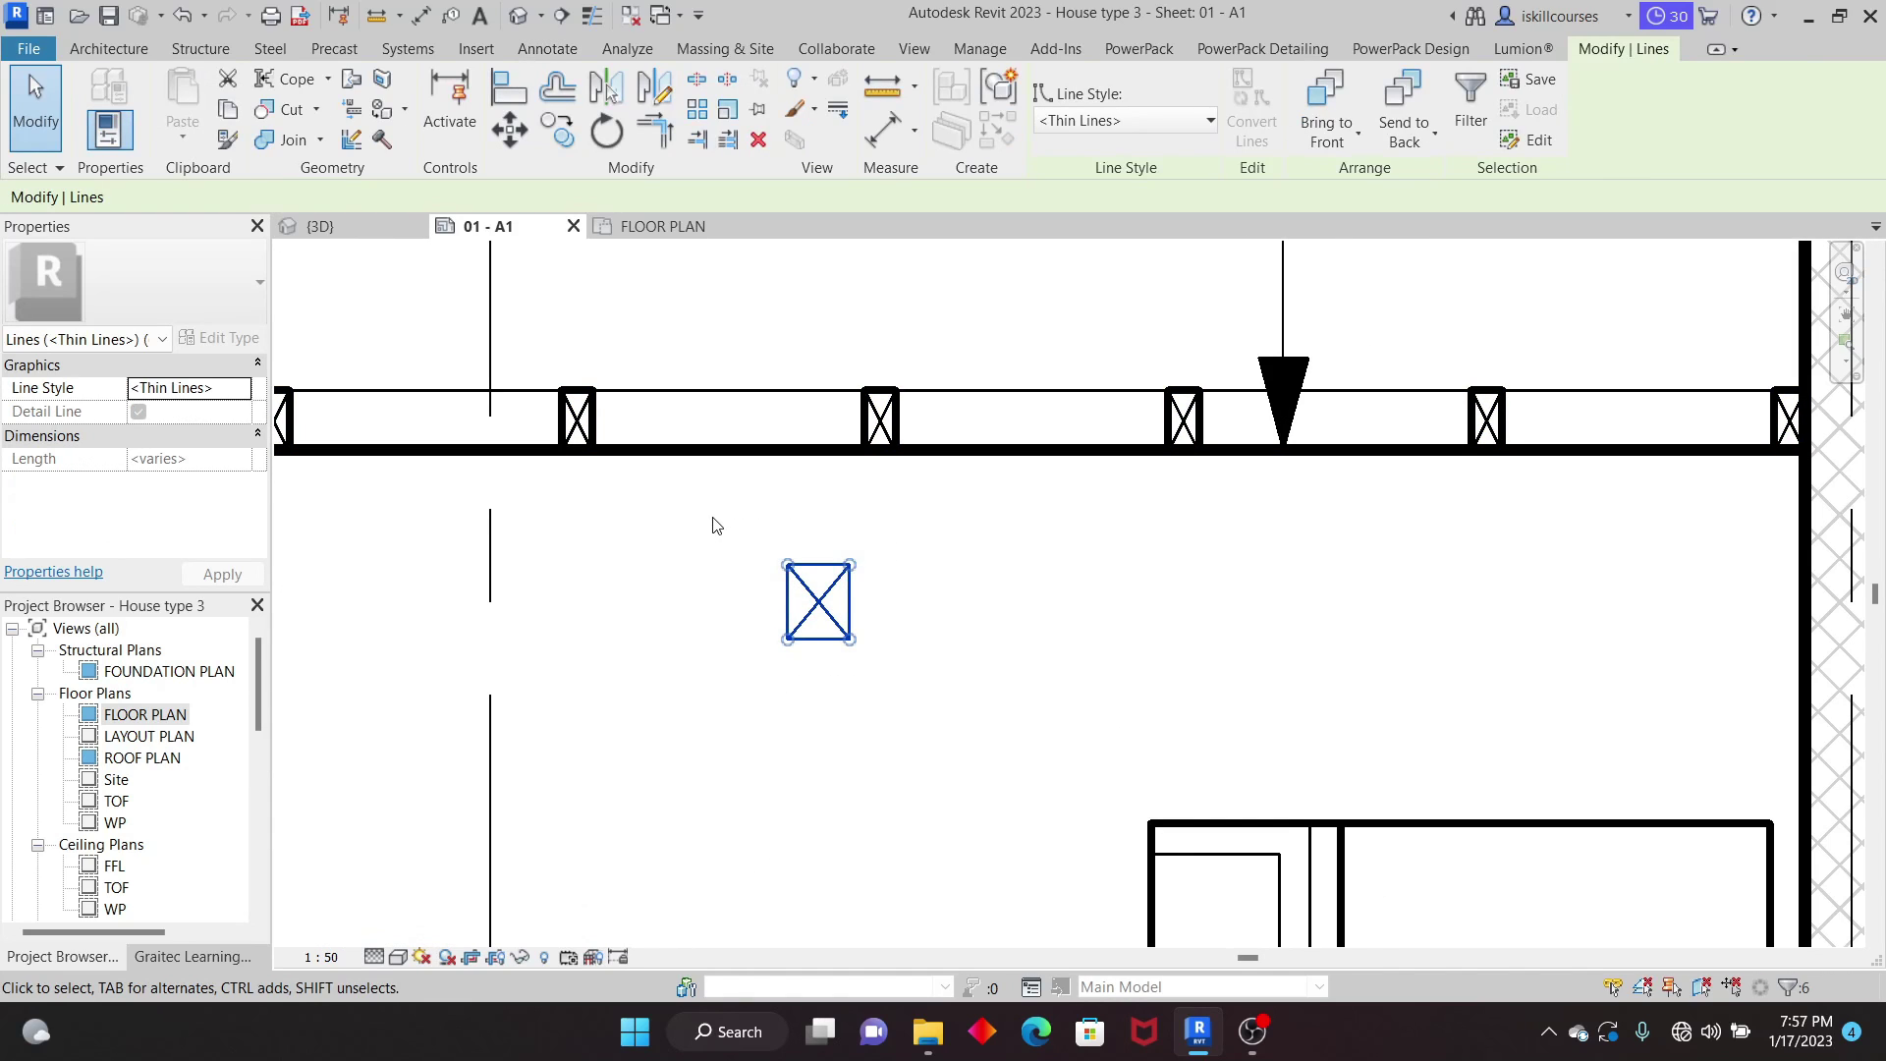
pyautogui.press('Delete')
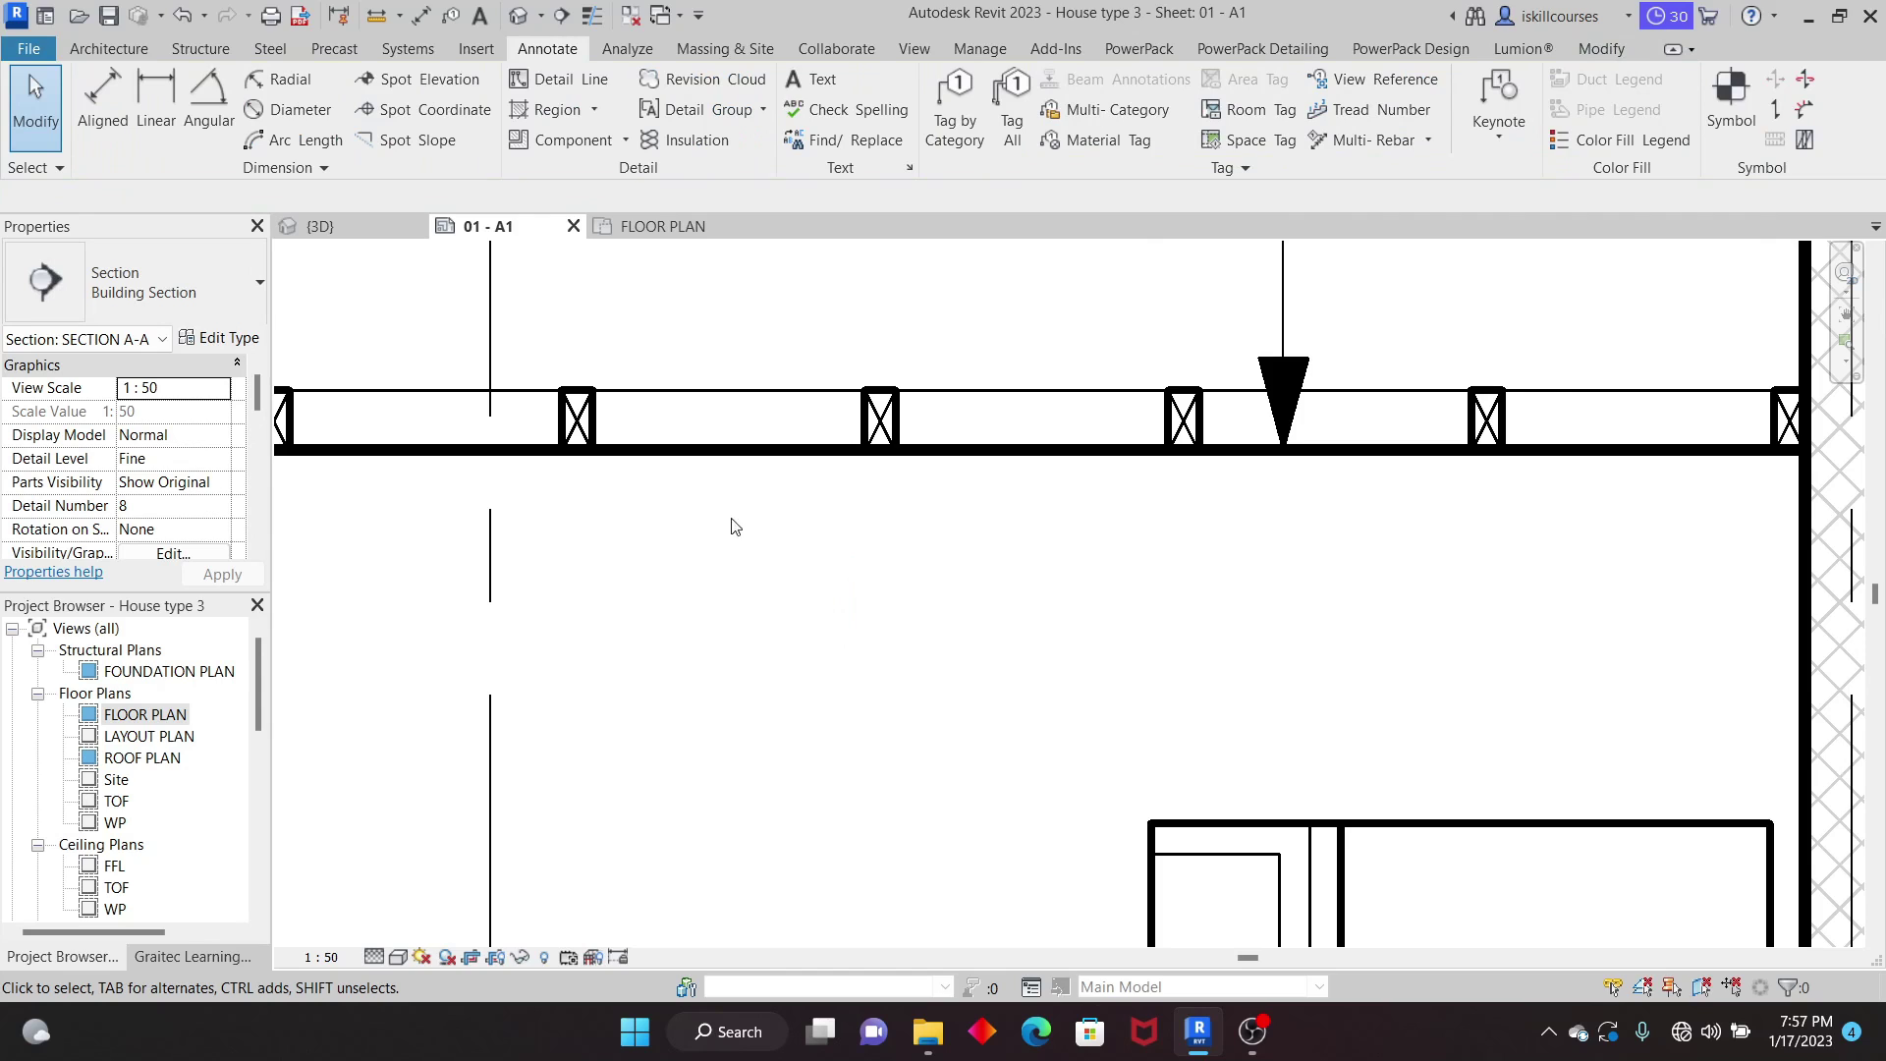
# Step: Draw a Timber Stud Noggins- Vertical repeating detail about 2296 mm long below the section's ceiling noggins, ending at the next wall
pyautogui.scroll(-3, 730, 526)
pyautogui.scroll(3, 707, 496)
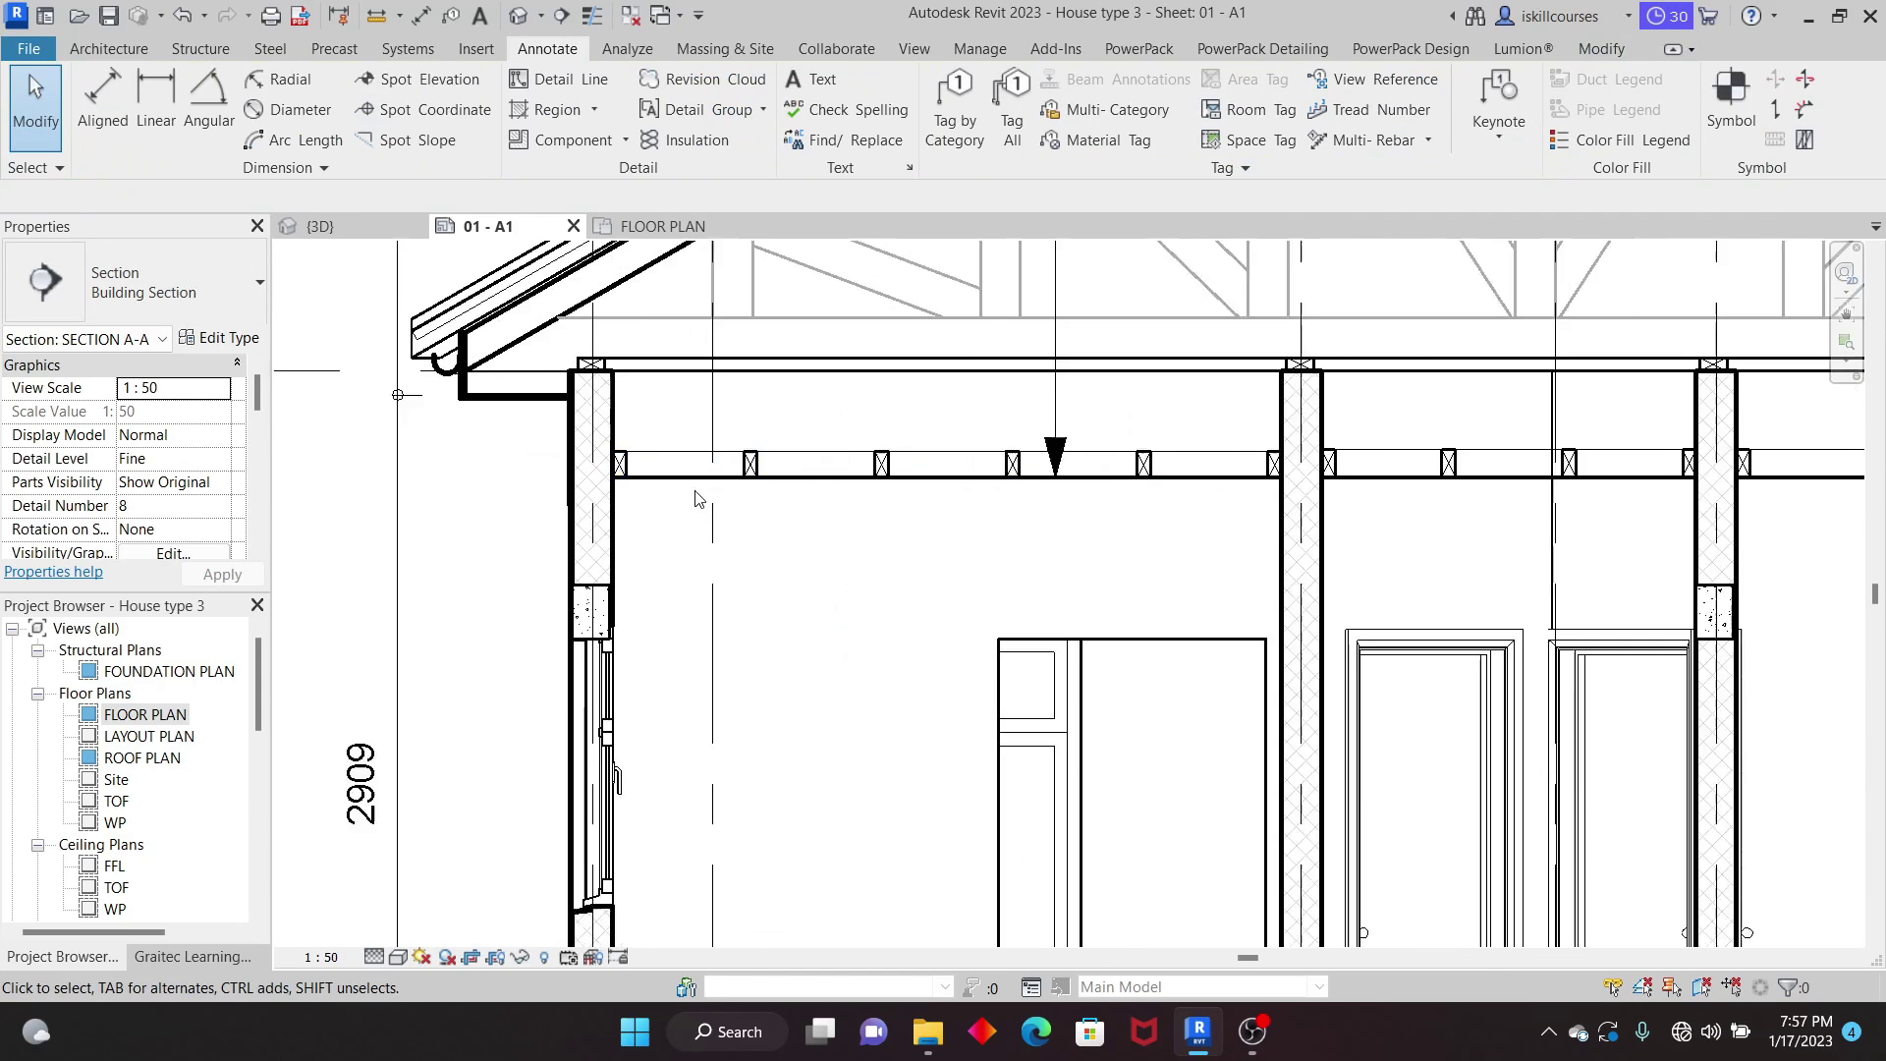
pyautogui.scroll(-1, 628, 503)
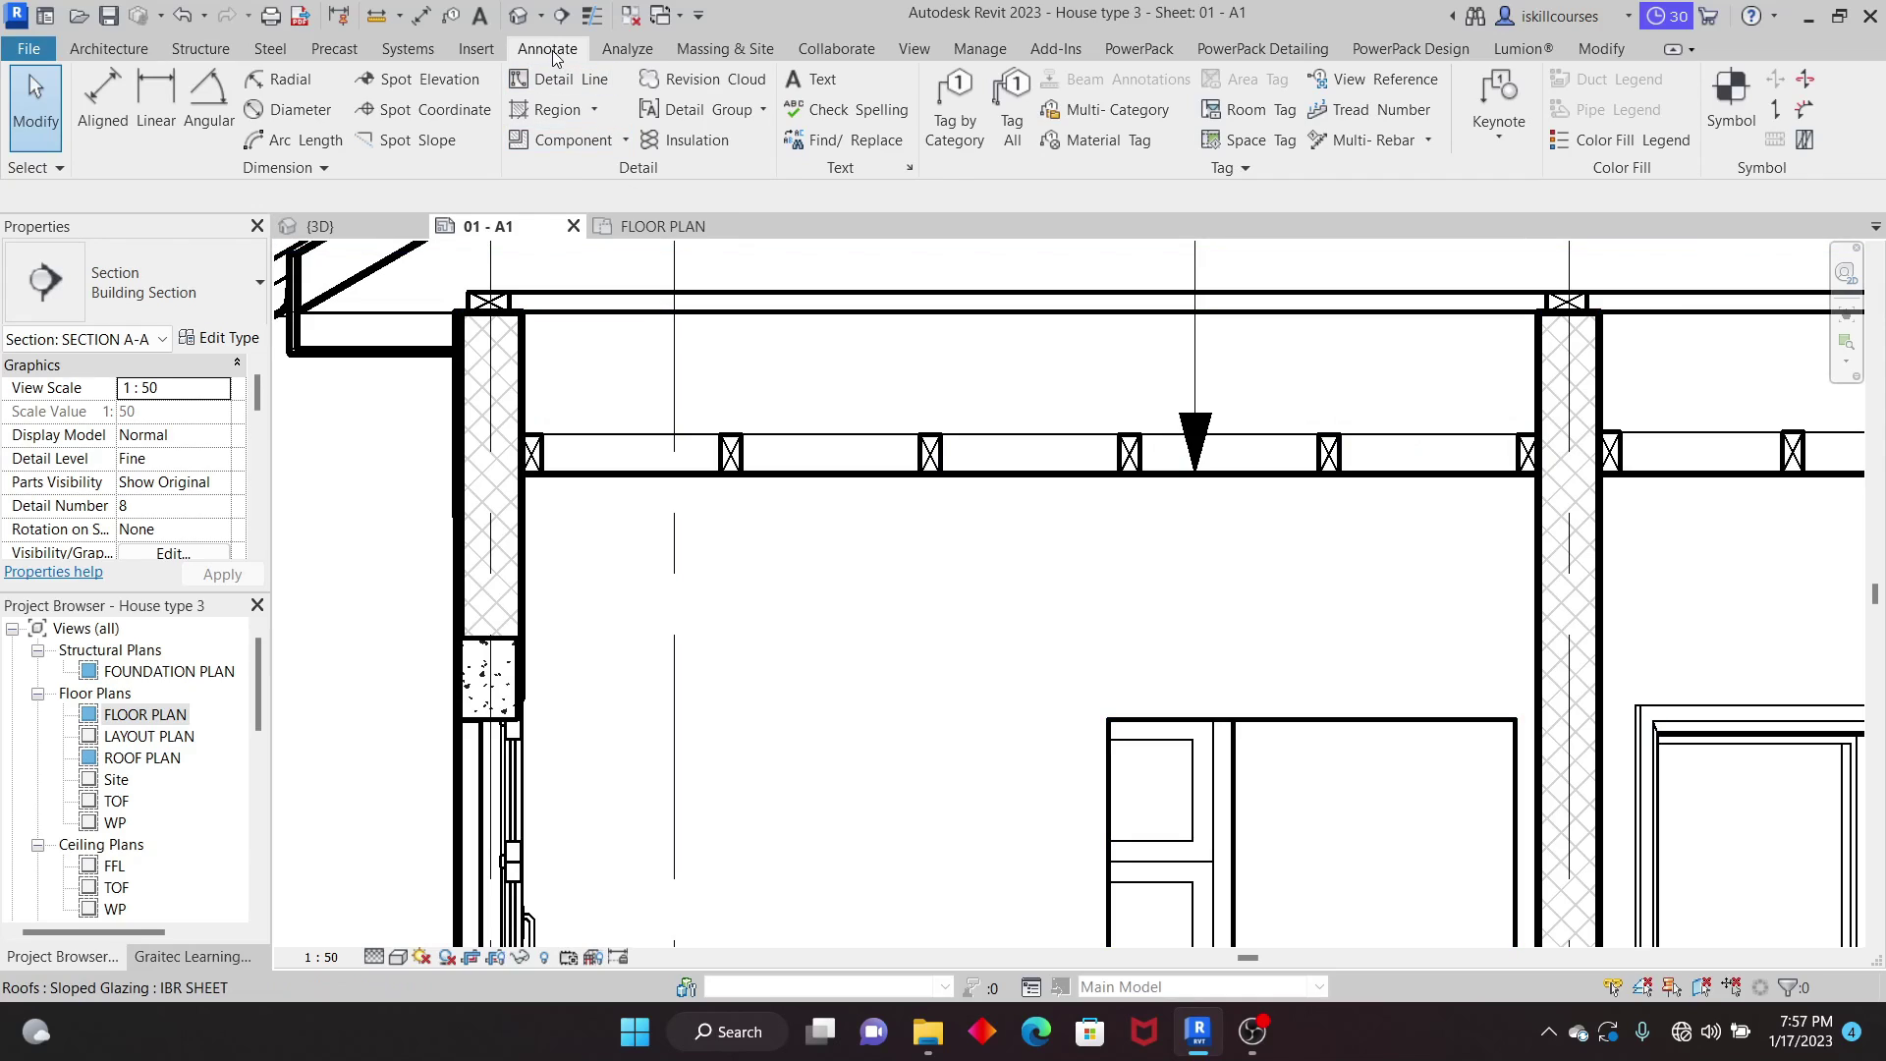
pyautogui.click(624, 142)
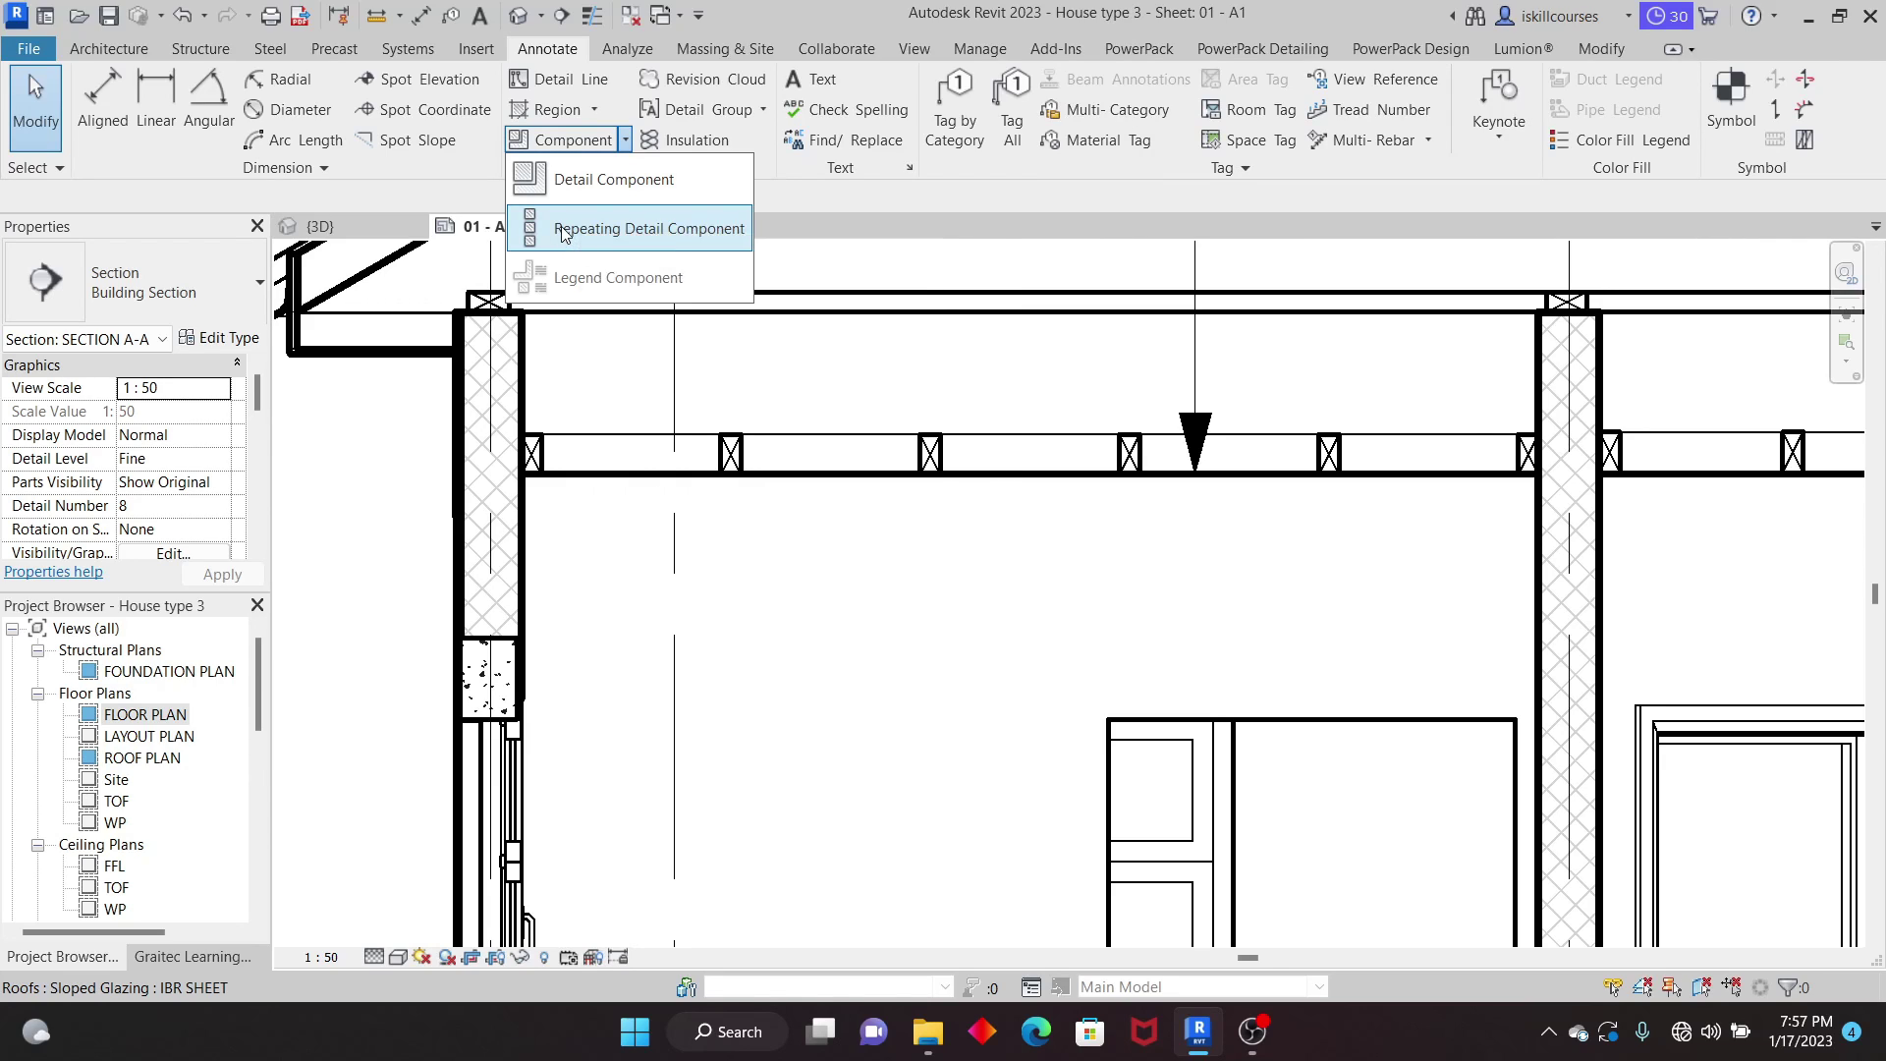
pyautogui.click(567, 232)
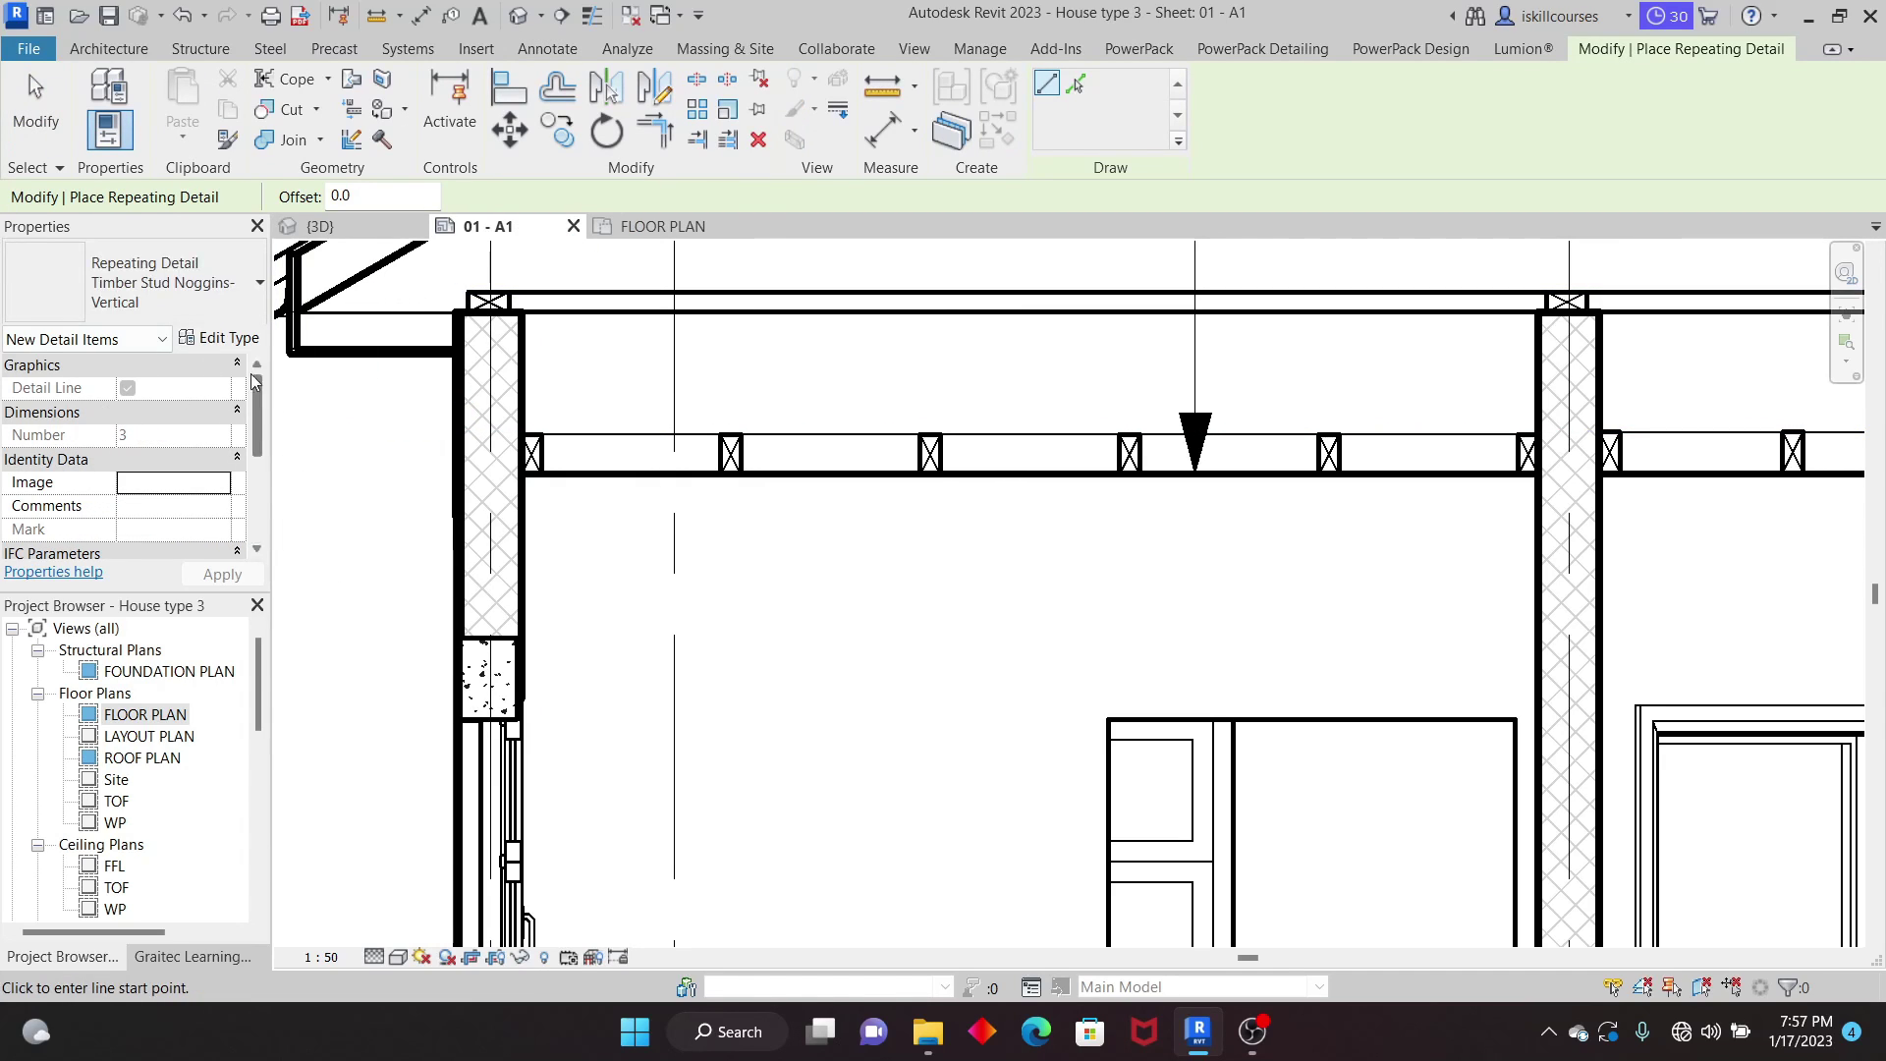
pyautogui.click(259, 307)
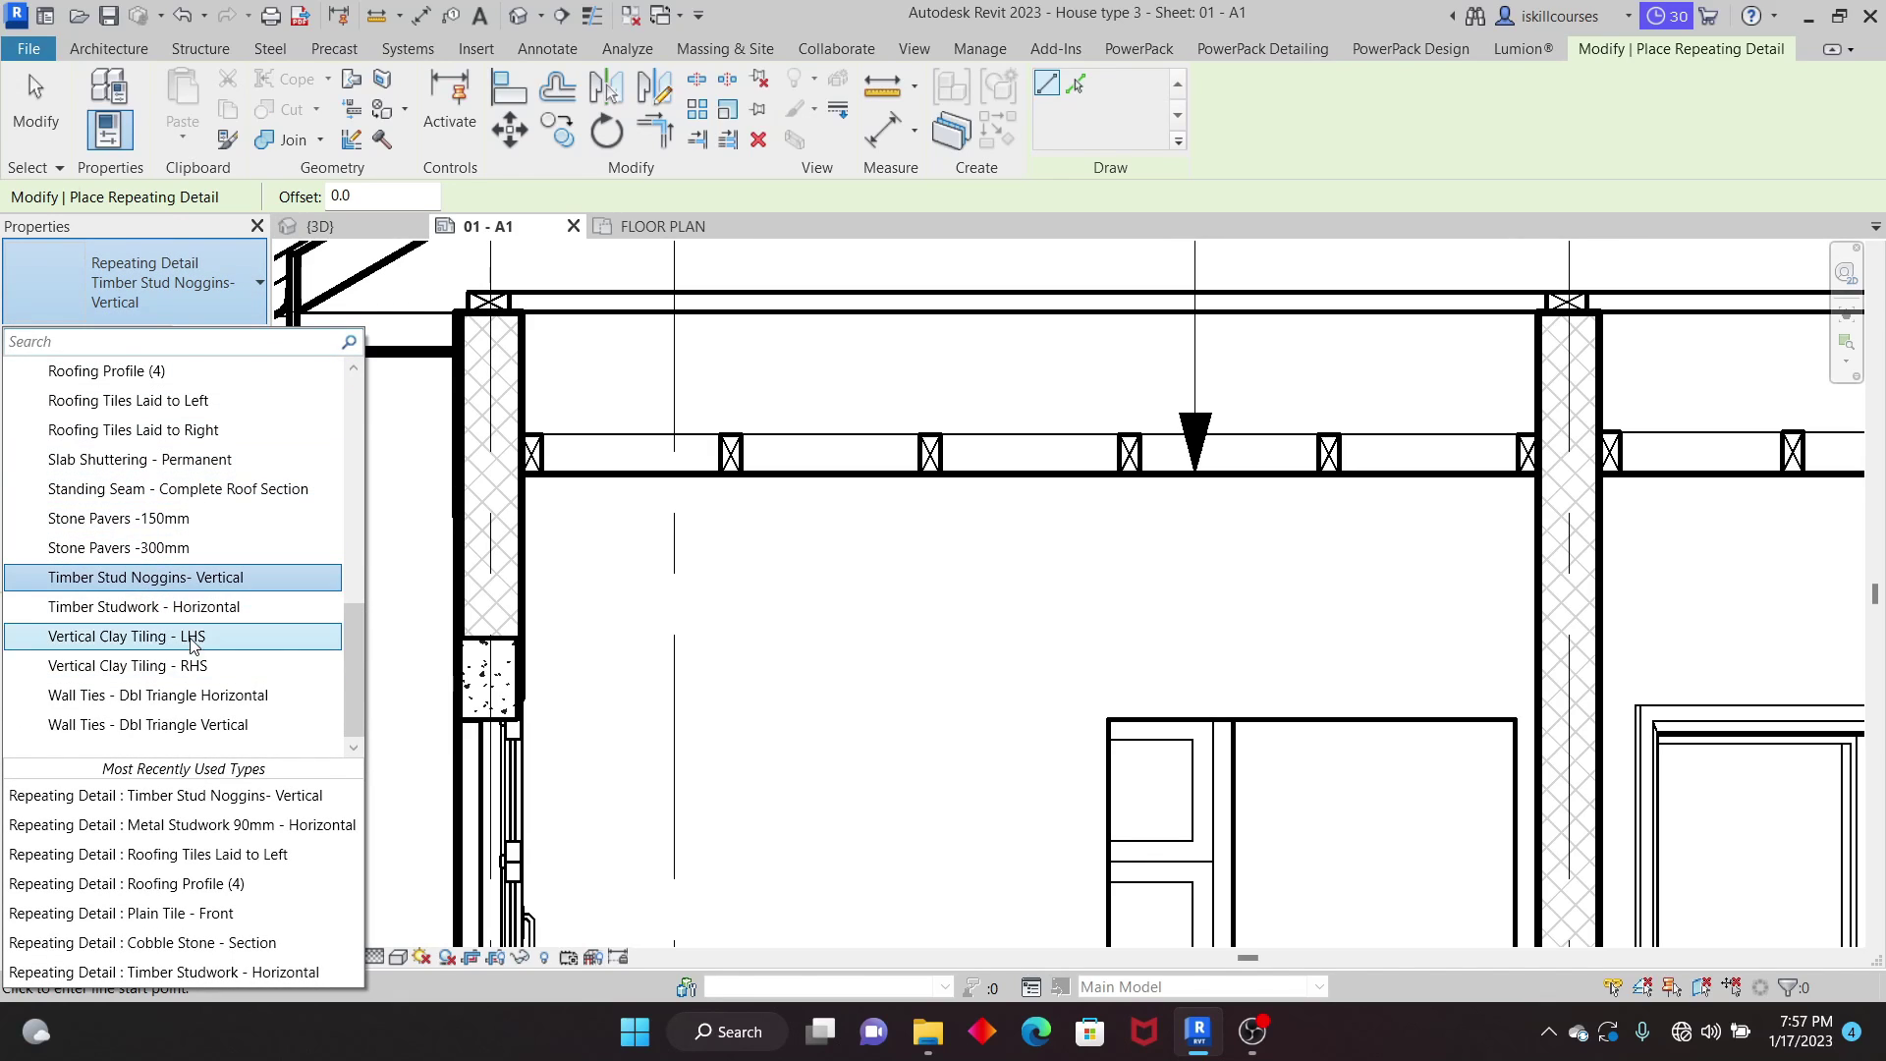
pyautogui.moveTo(355, 670)
pyautogui.mouseDown()
pyautogui.moveTo(359, 435)
pyautogui.moveTo(350, 687)
pyautogui.mouseUp()
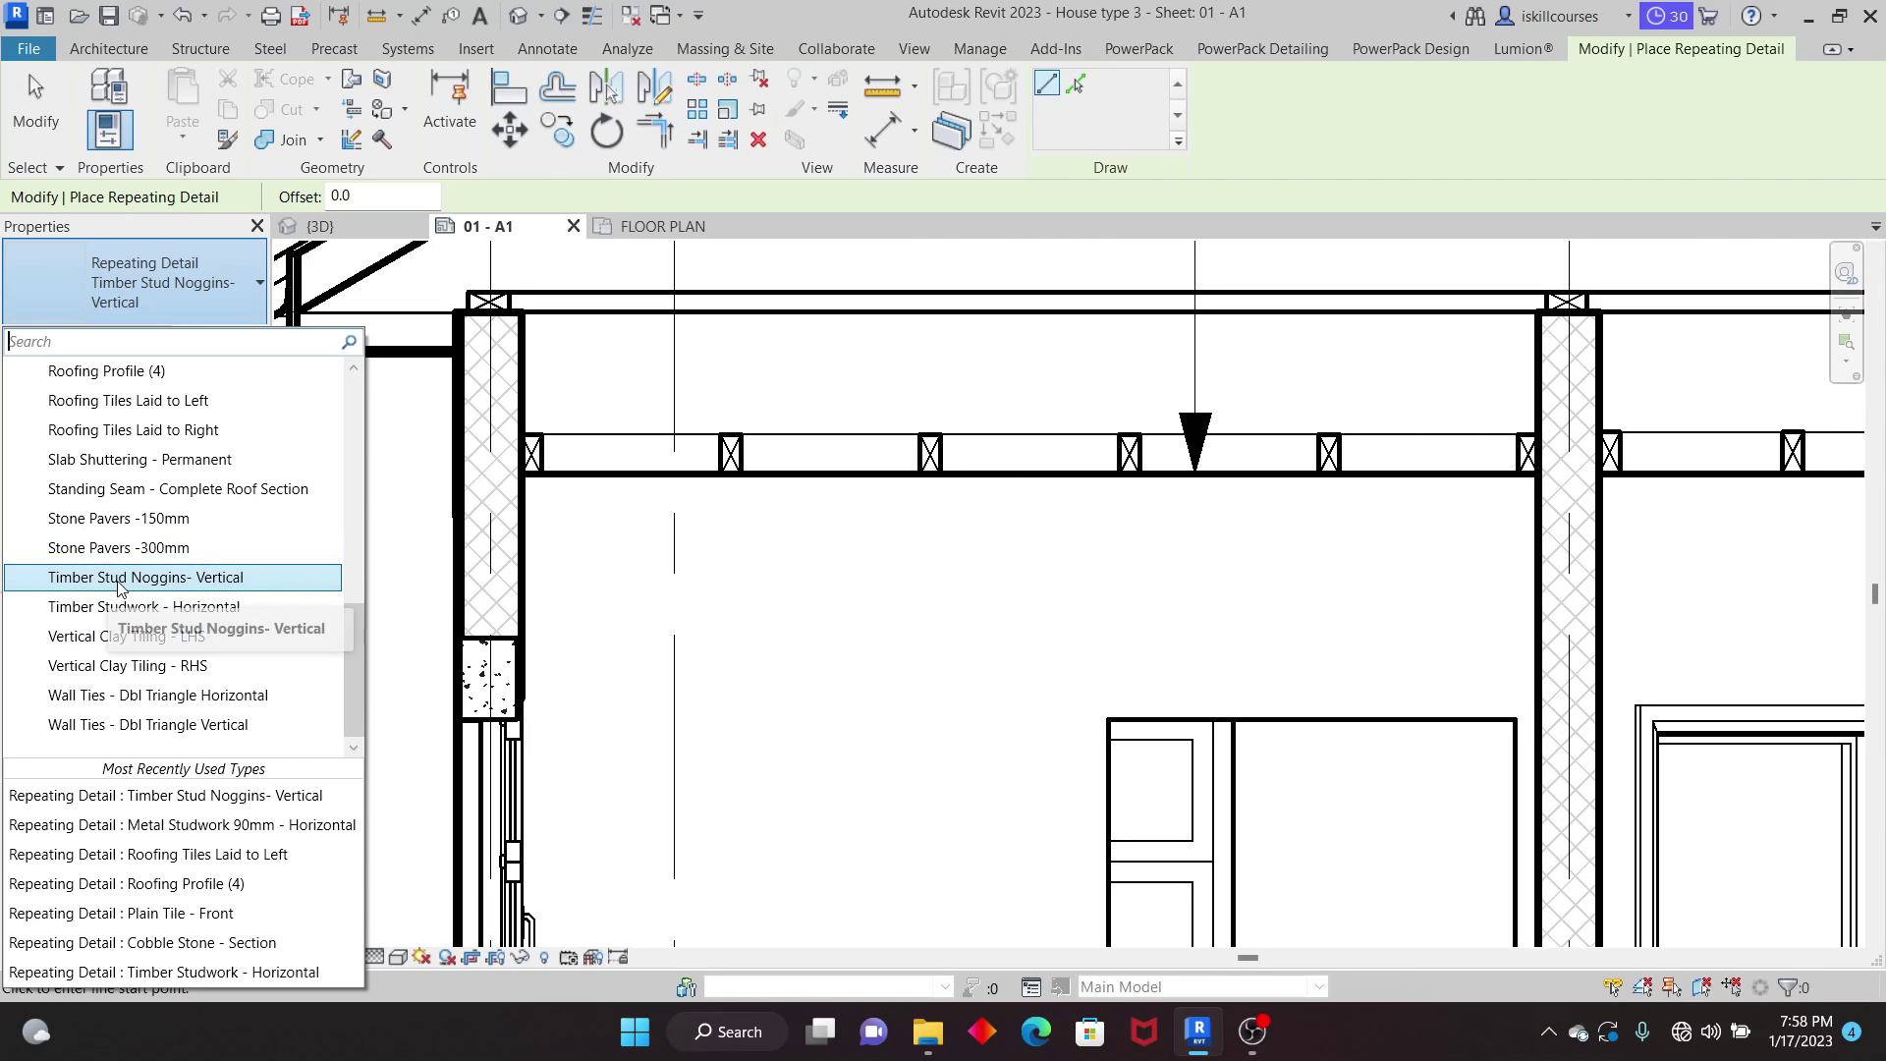
pyautogui.click(607, 566)
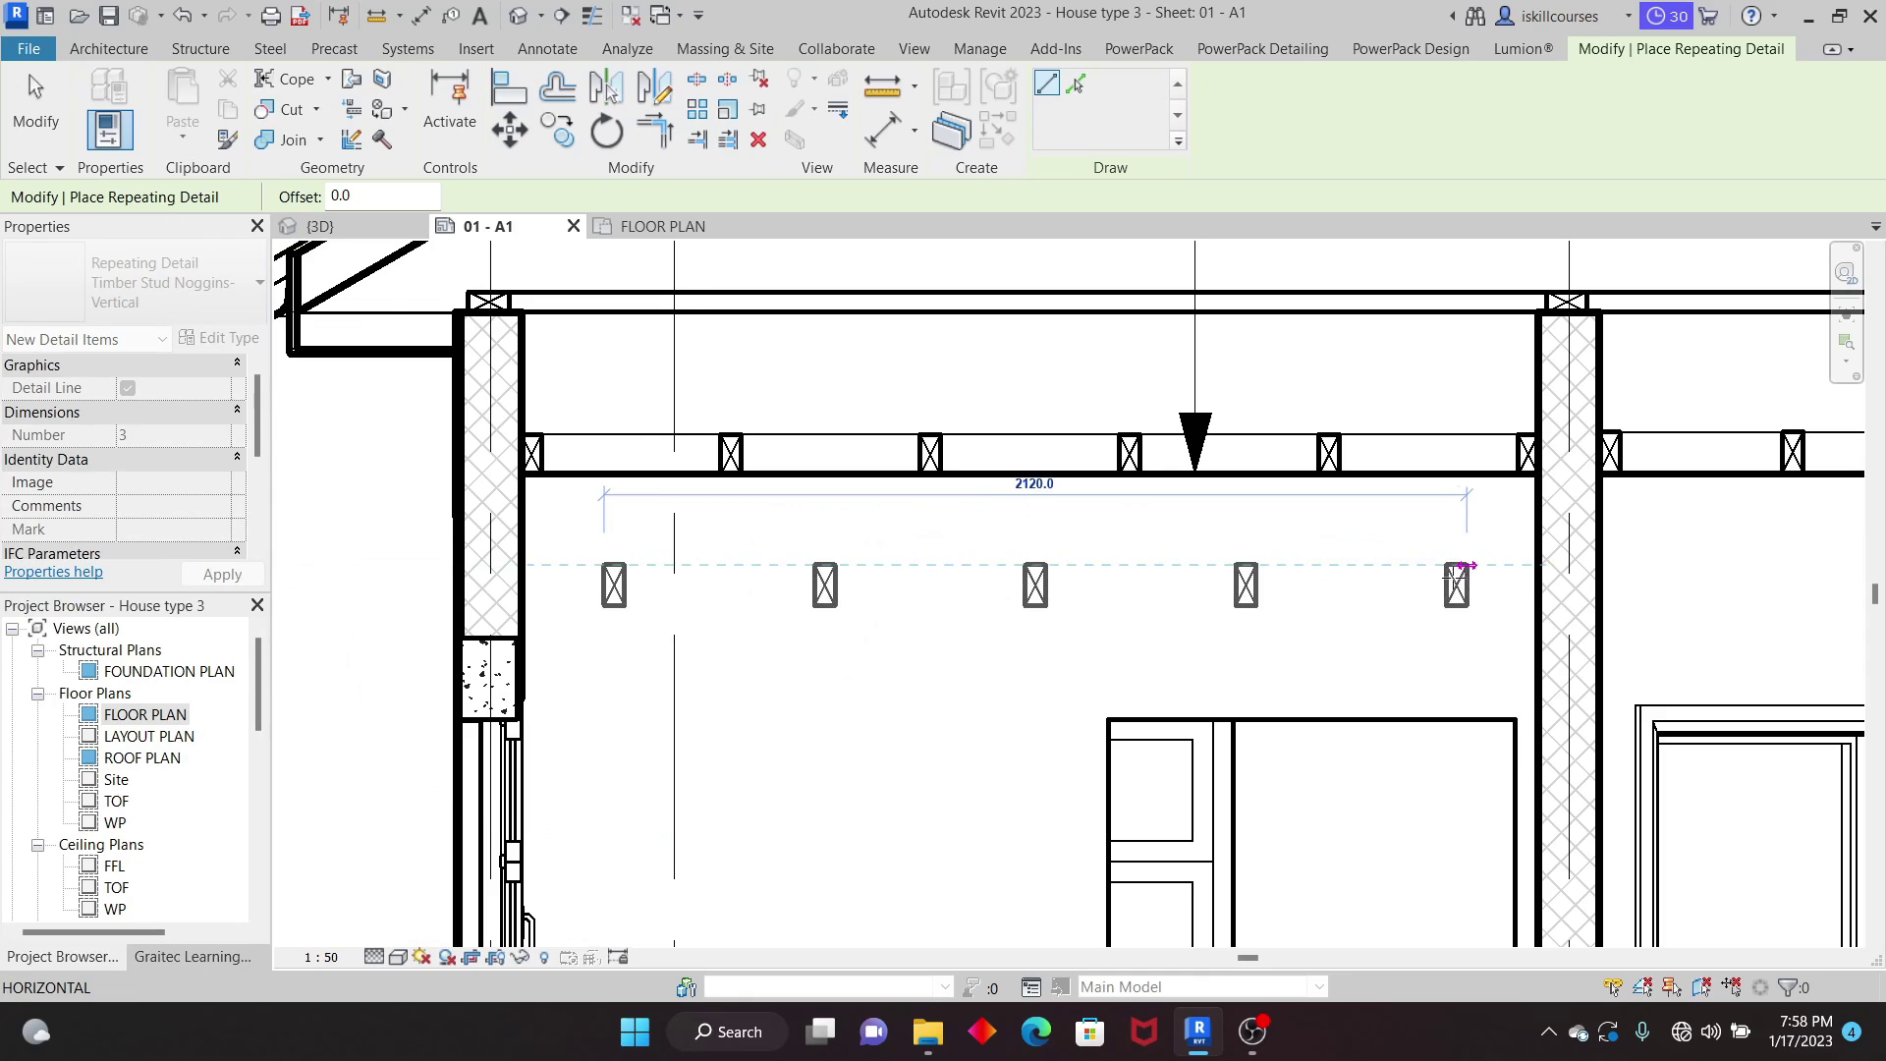
pyautogui.scroll(-2, 869, 574)
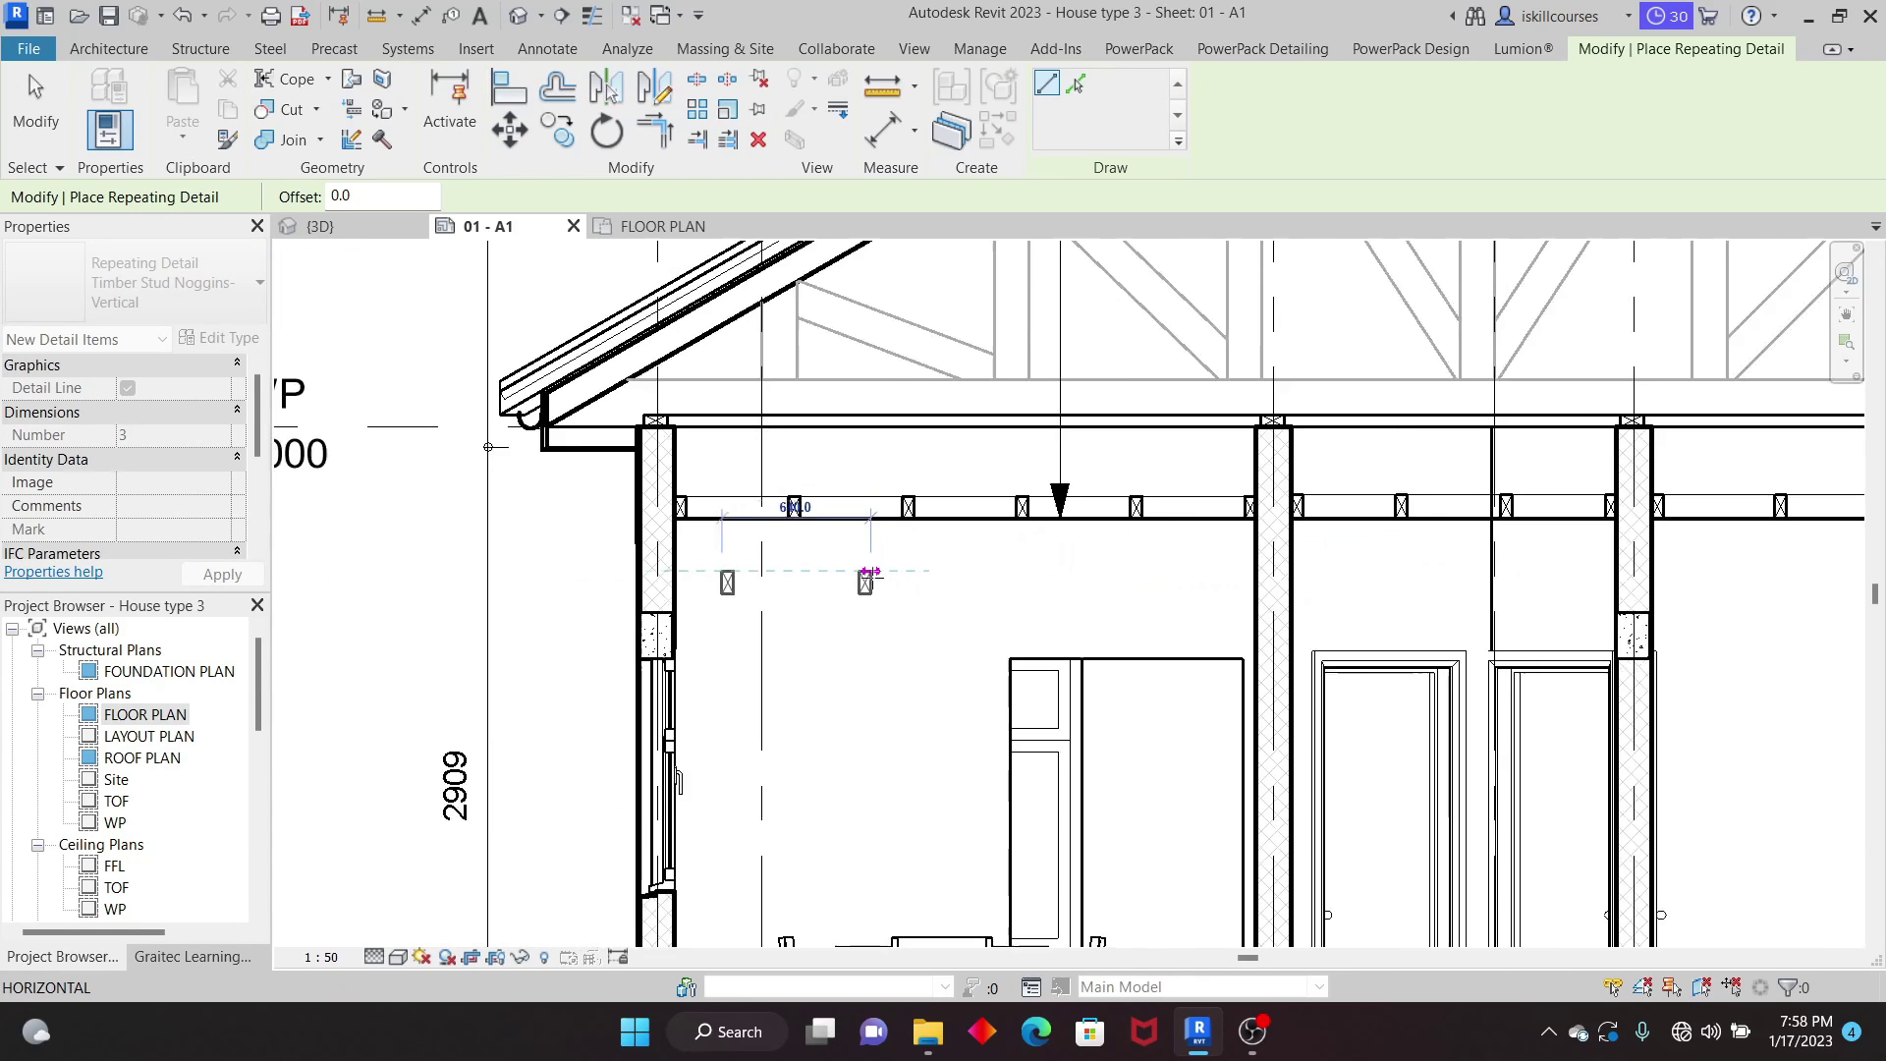
pyautogui.click(1253, 572)
pyautogui.rightClick(1139, 344)
pyautogui.click(1169, 356)
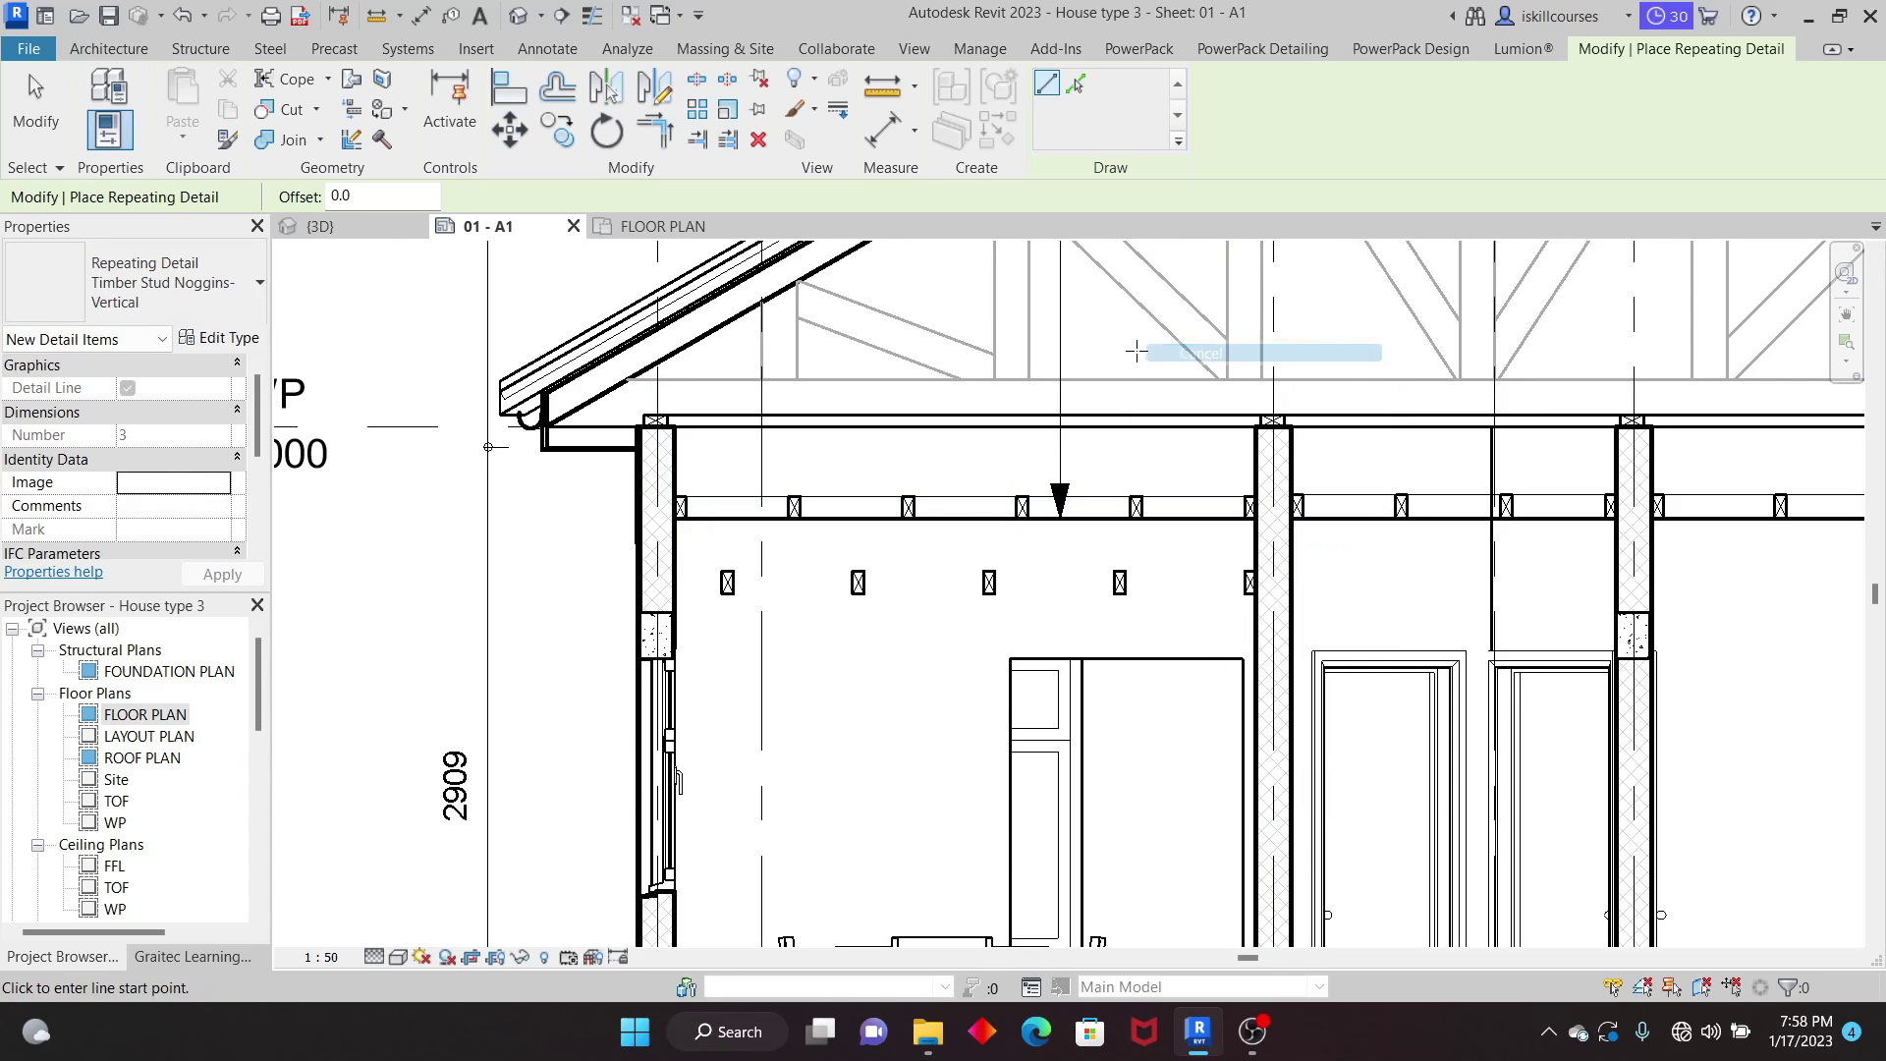
pyautogui.rightClick(1116, 345)
pyautogui.click(1145, 355)
# Step: Set the Detail of the repeating detail's Timber Stud Noggins- Vertical type to Timber Stud : 50x100
pyautogui.click(967, 602)
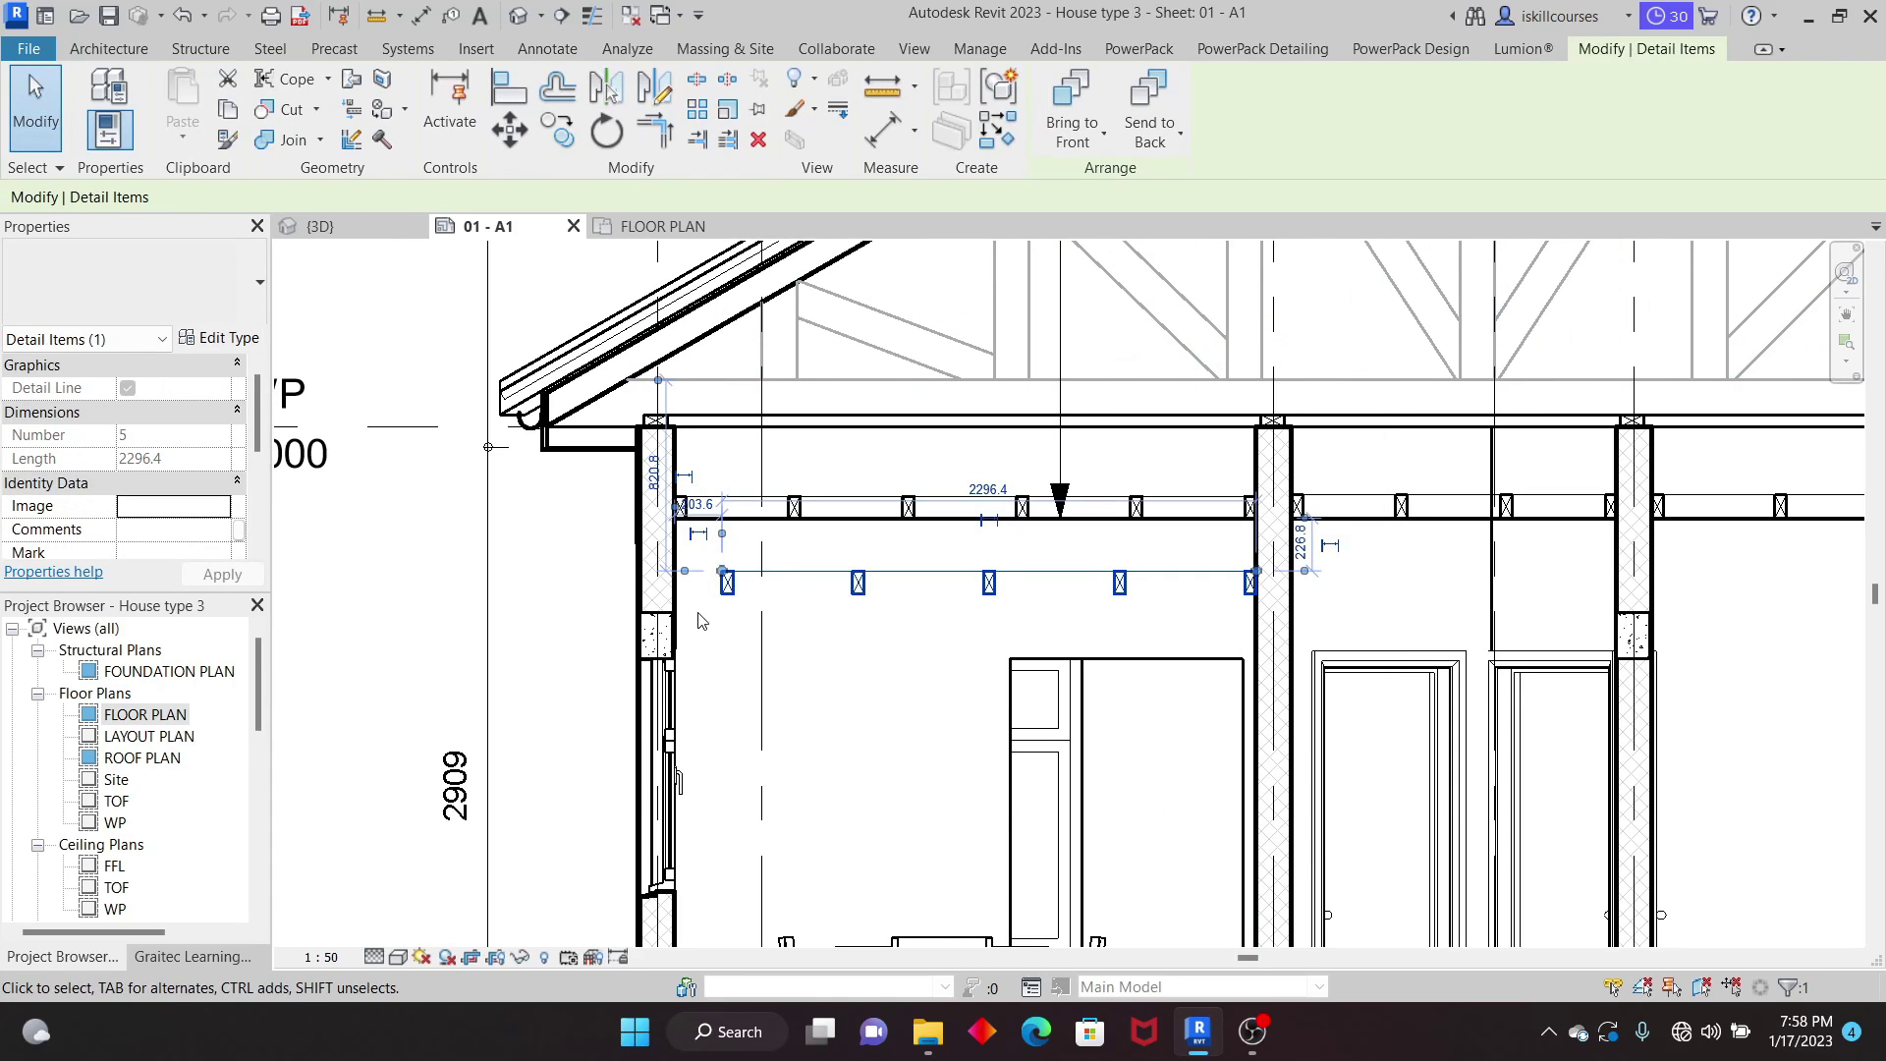
pyautogui.click(232, 339)
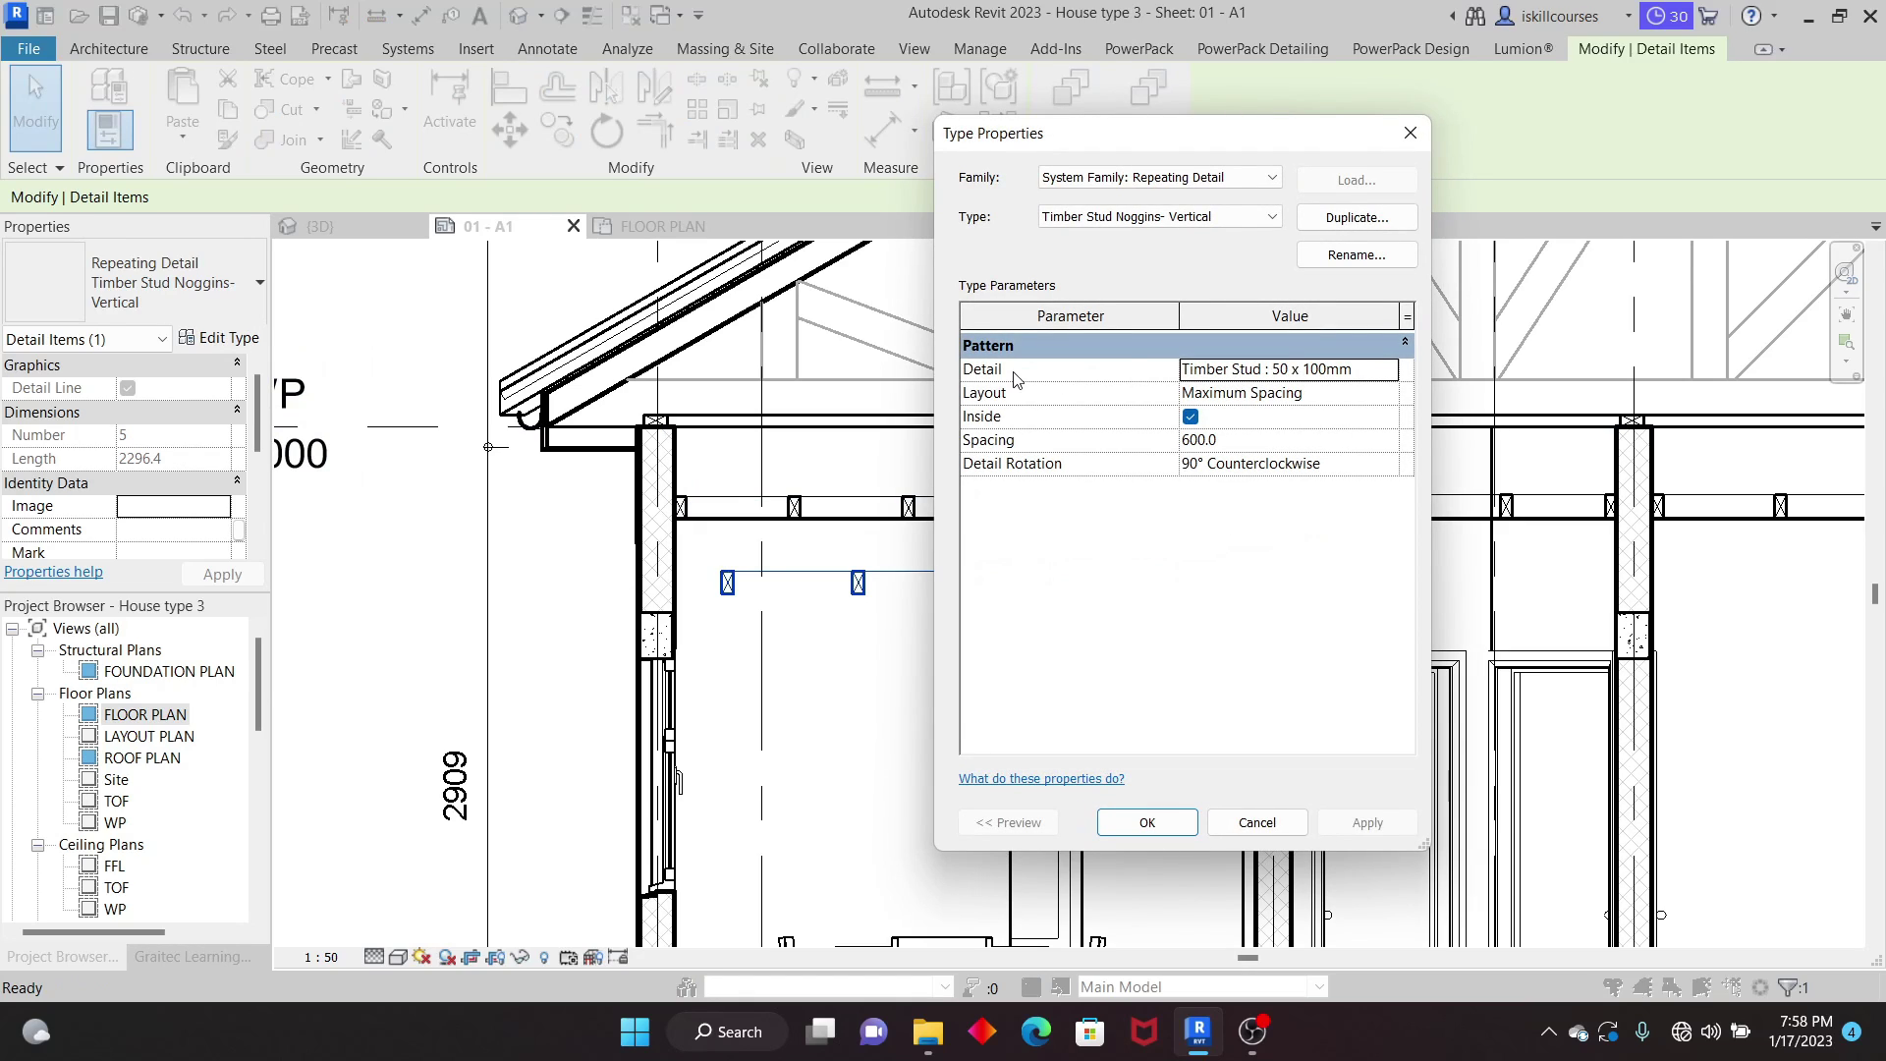
pyautogui.click(1393, 371)
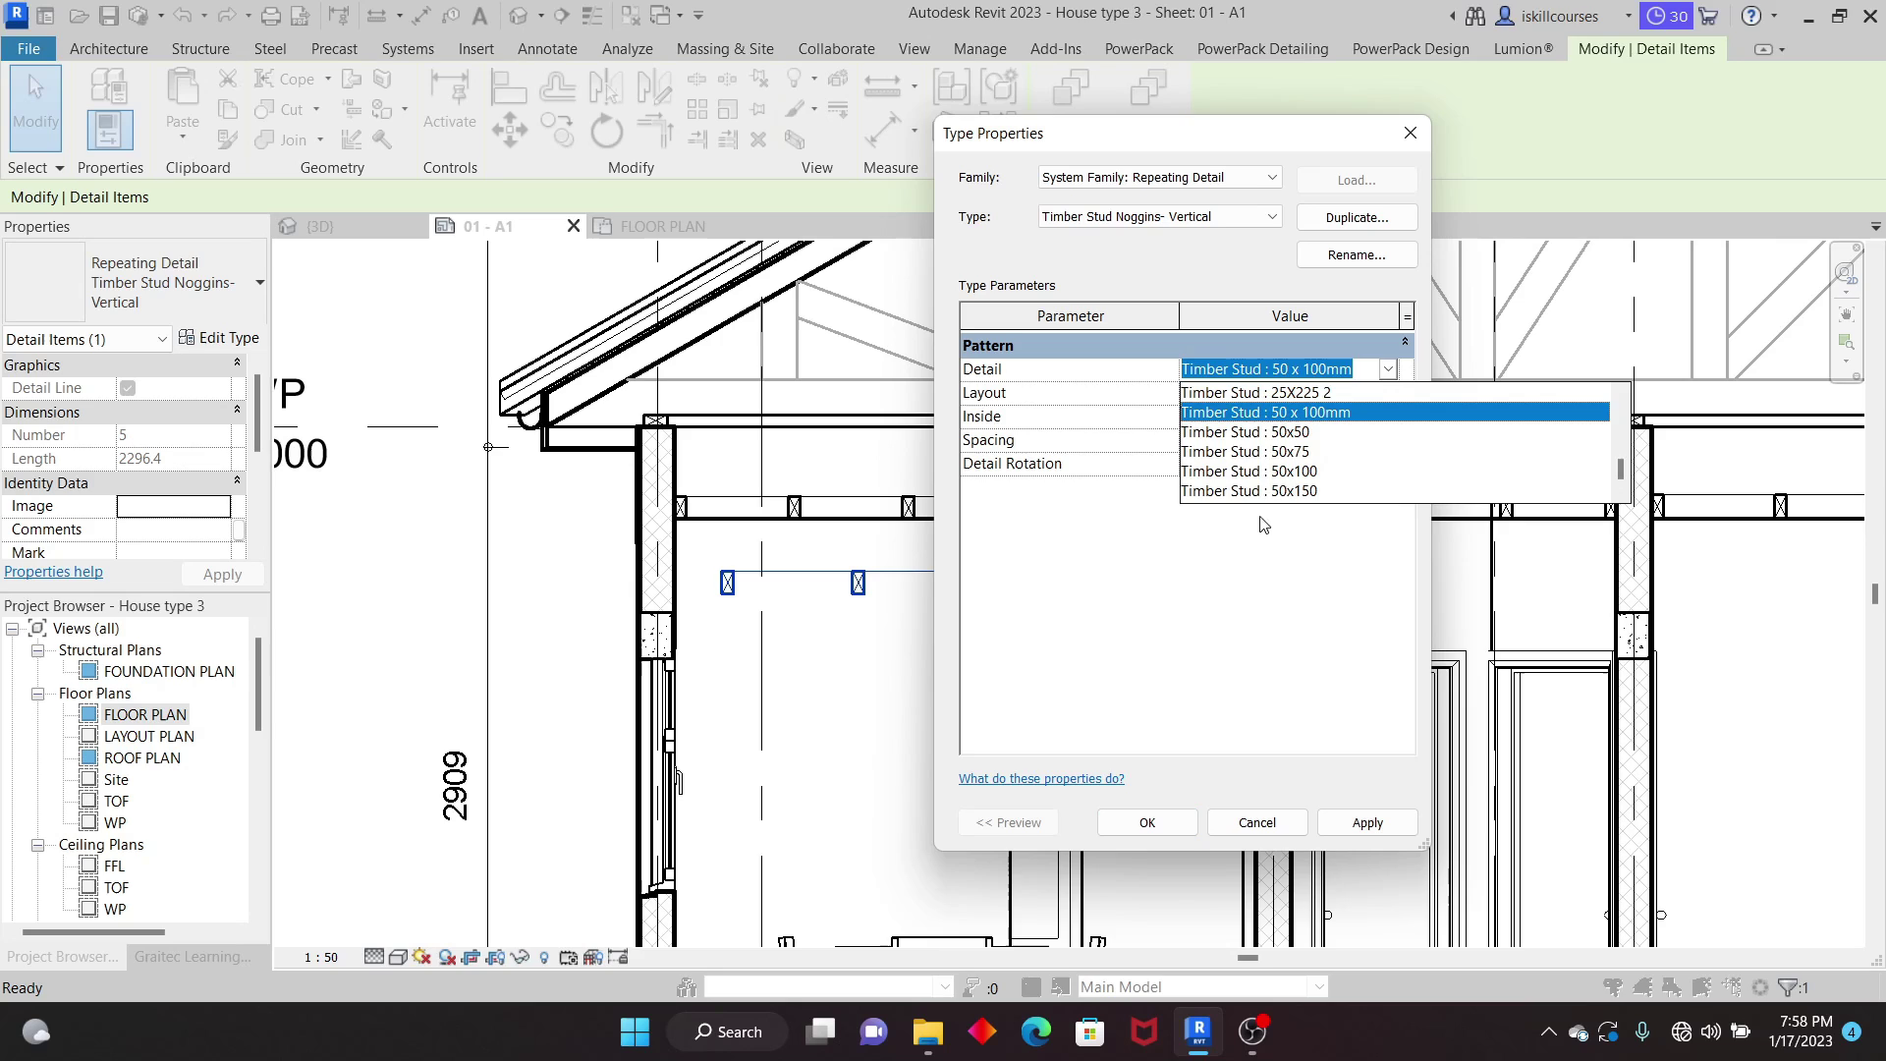
pyautogui.click(1294, 471)
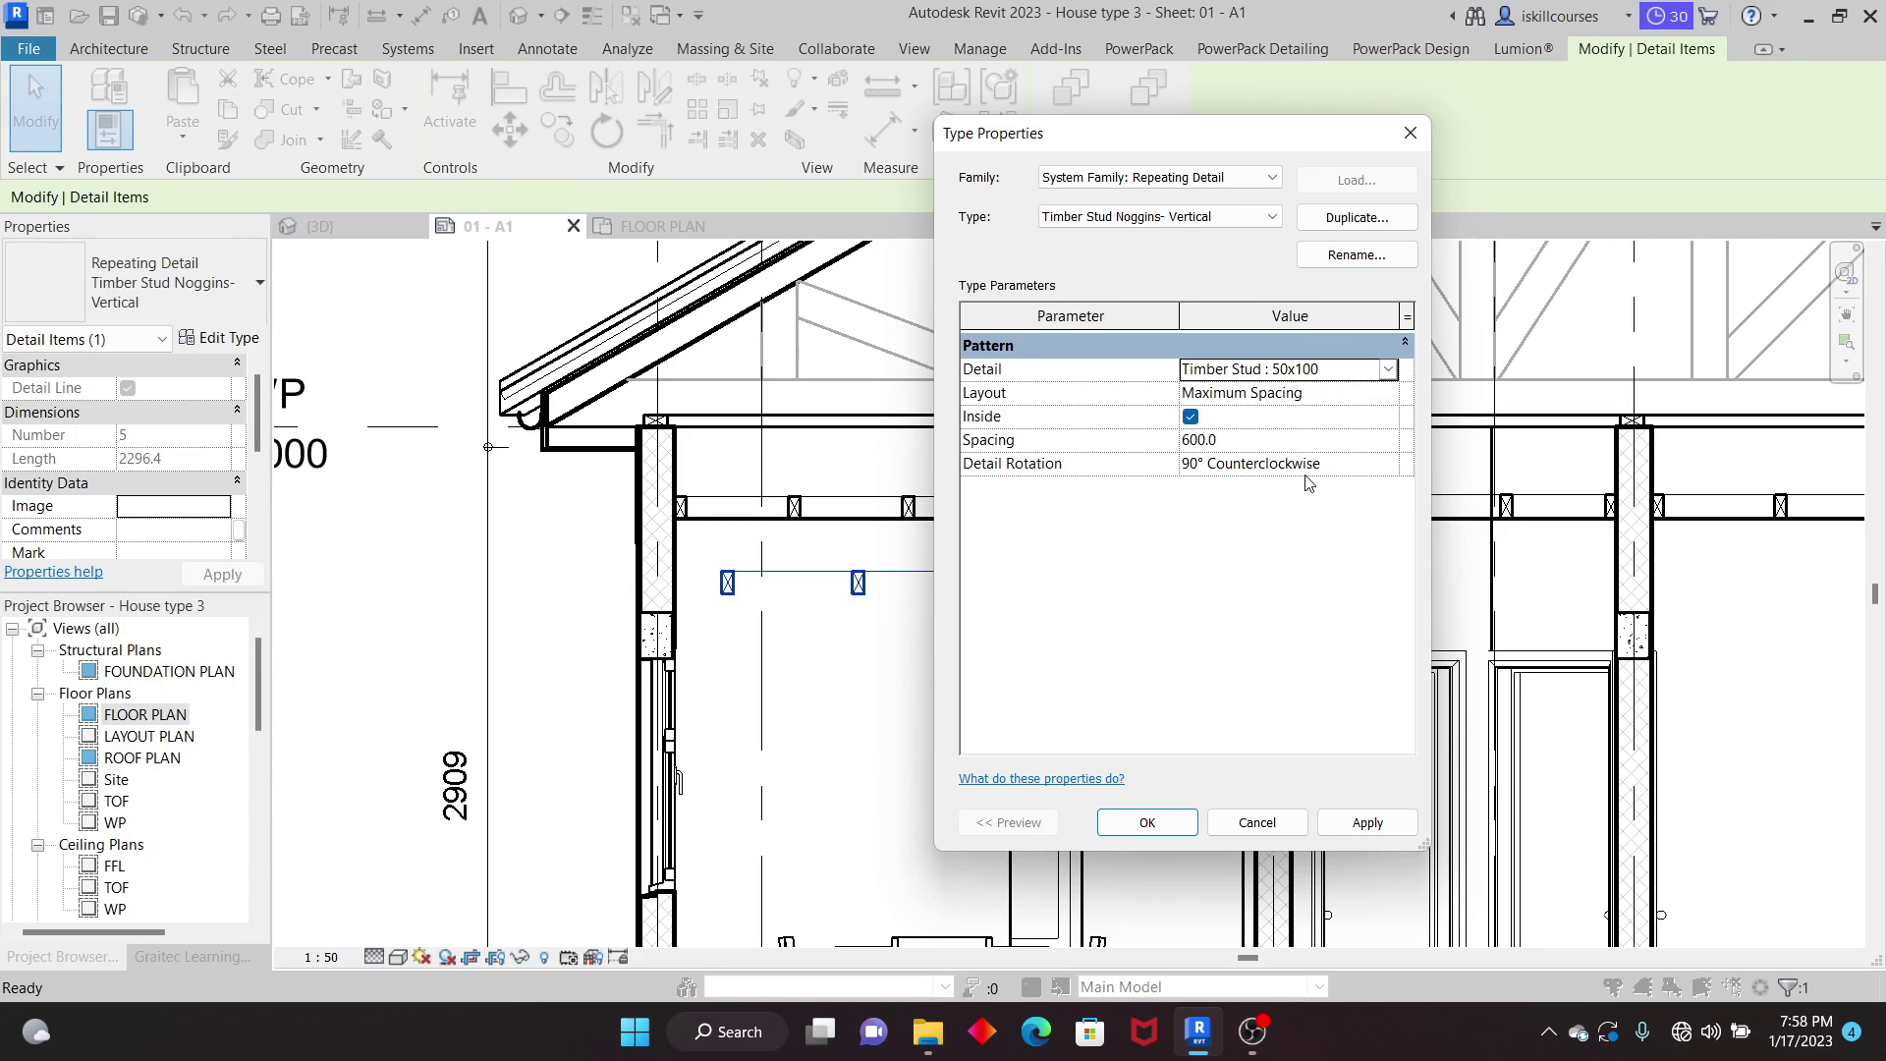
pyautogui.click(1367, 823)
pyautogui.click(1147, 823)
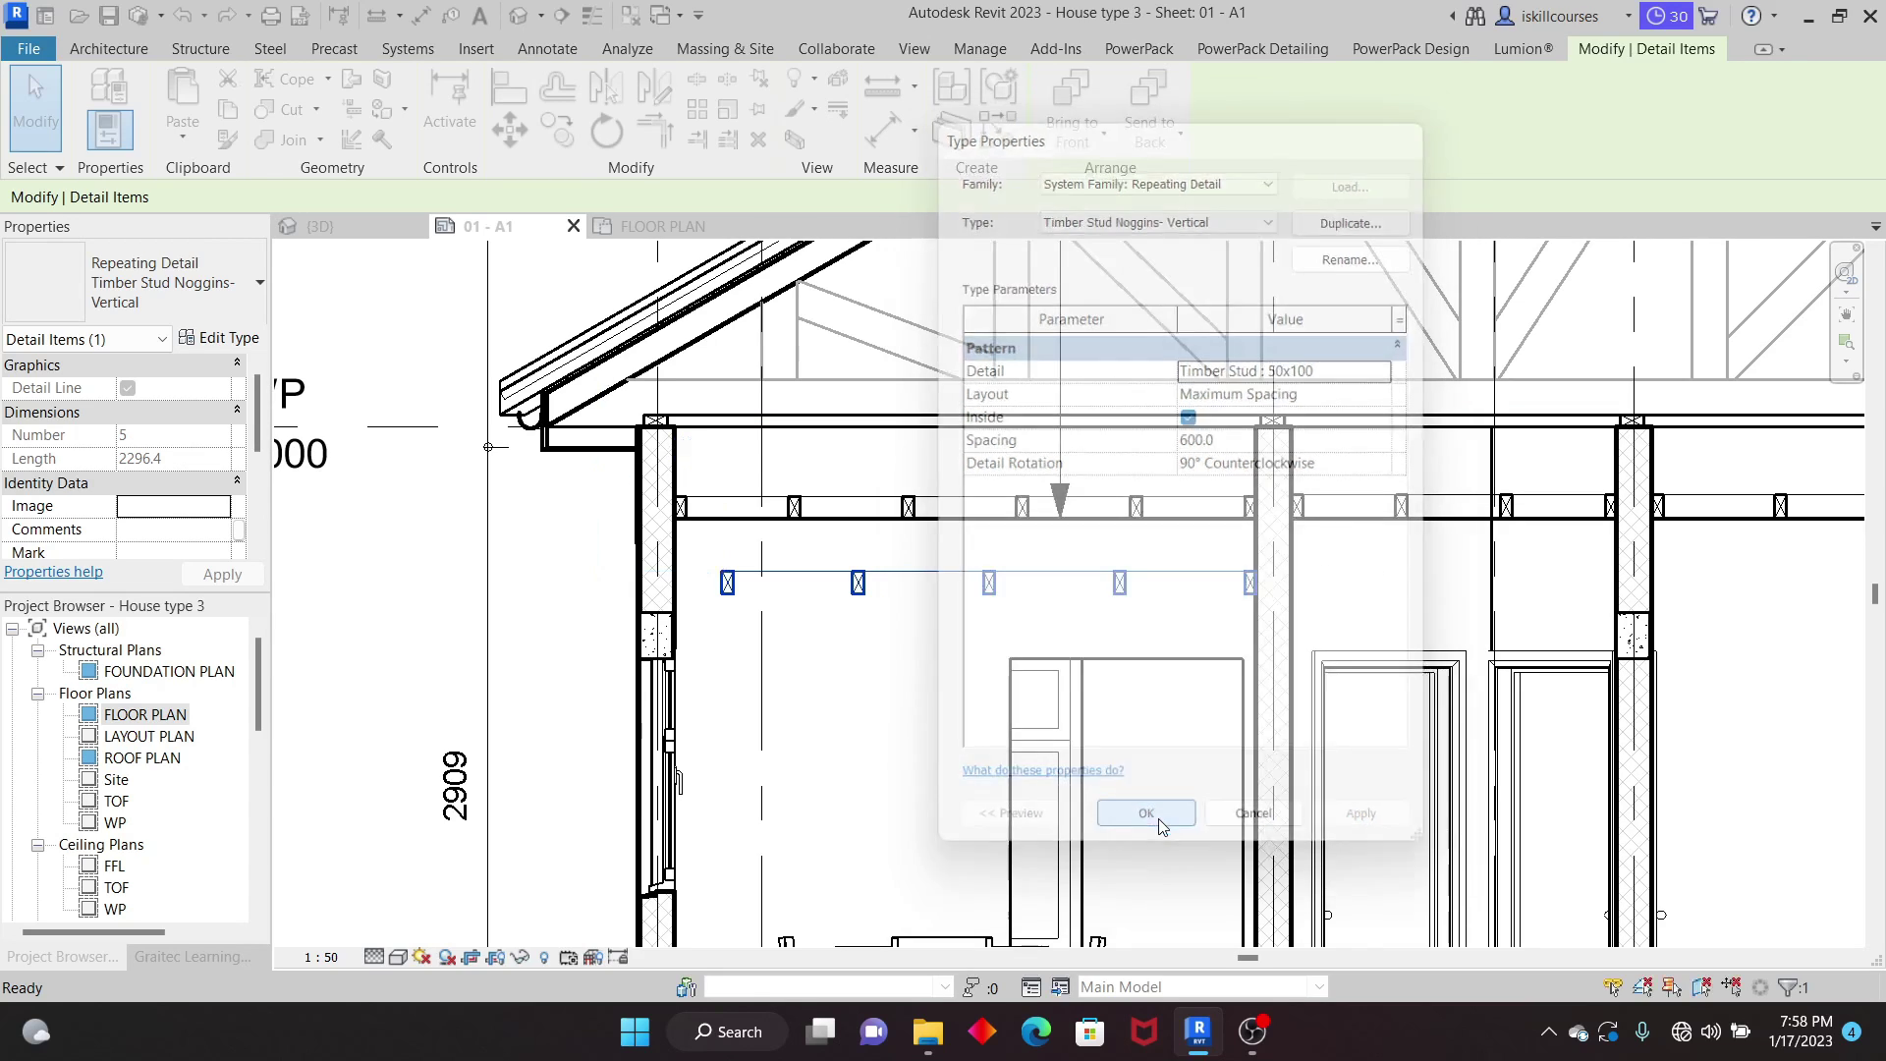
# Step: Compare the trial repeating detail with the existing ceiling noggins and delete the trial repeating detail
pyautogui.press('Escape')
pyautogui.scroll(2, 776, 604)
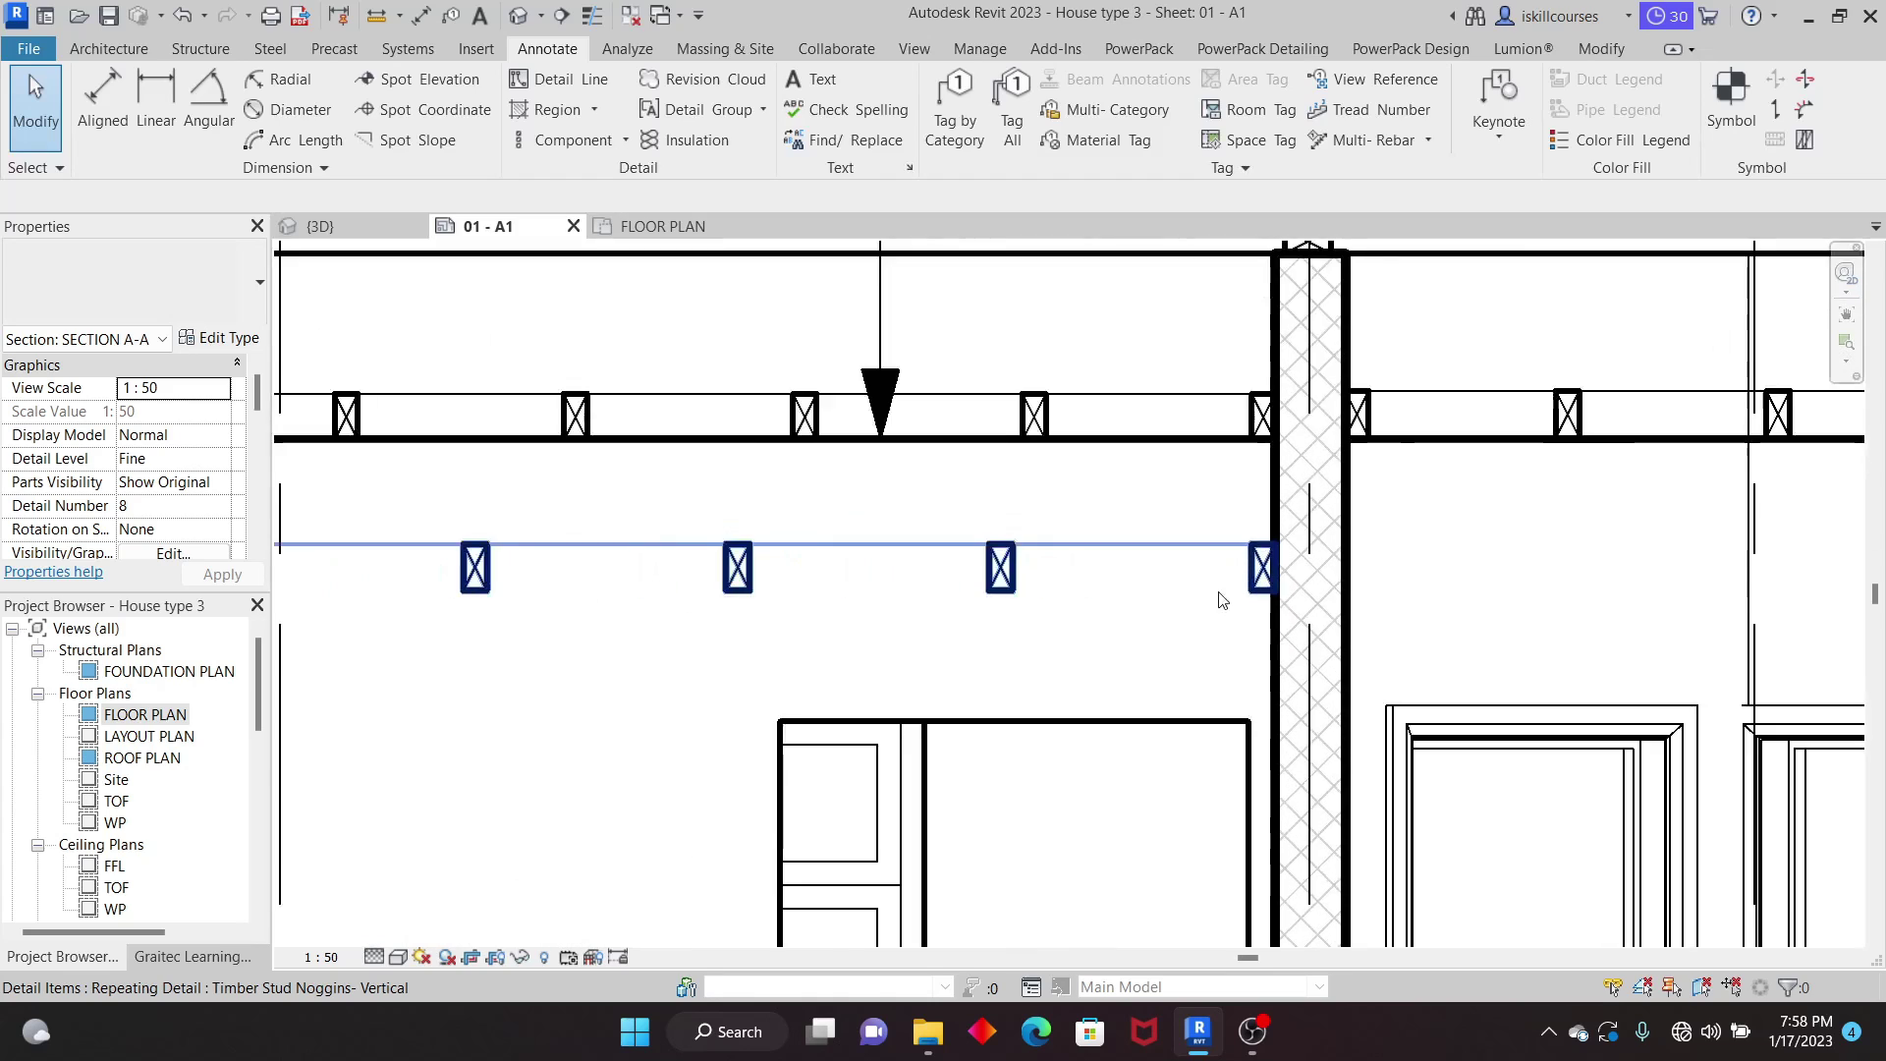
pyautogui.scroll(-3, 933, 620)
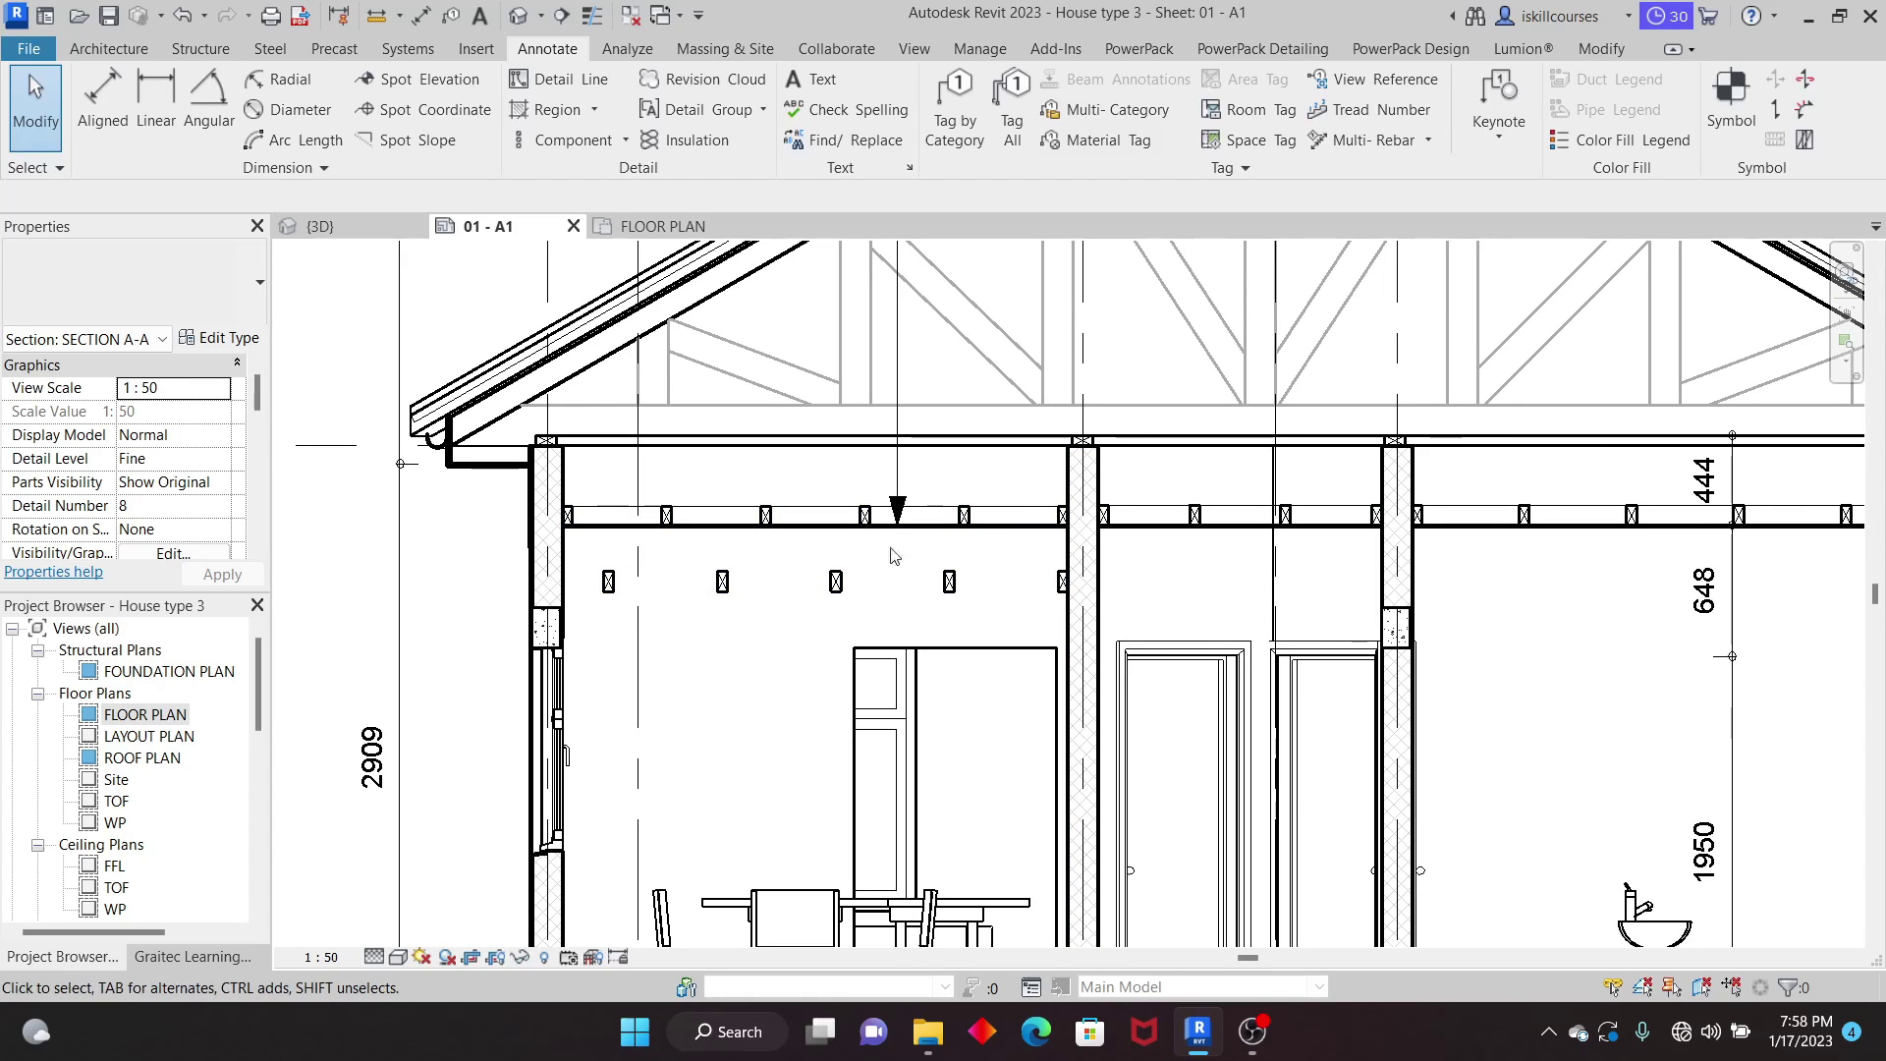
pyautogui.scroll(-2, 982, 530)
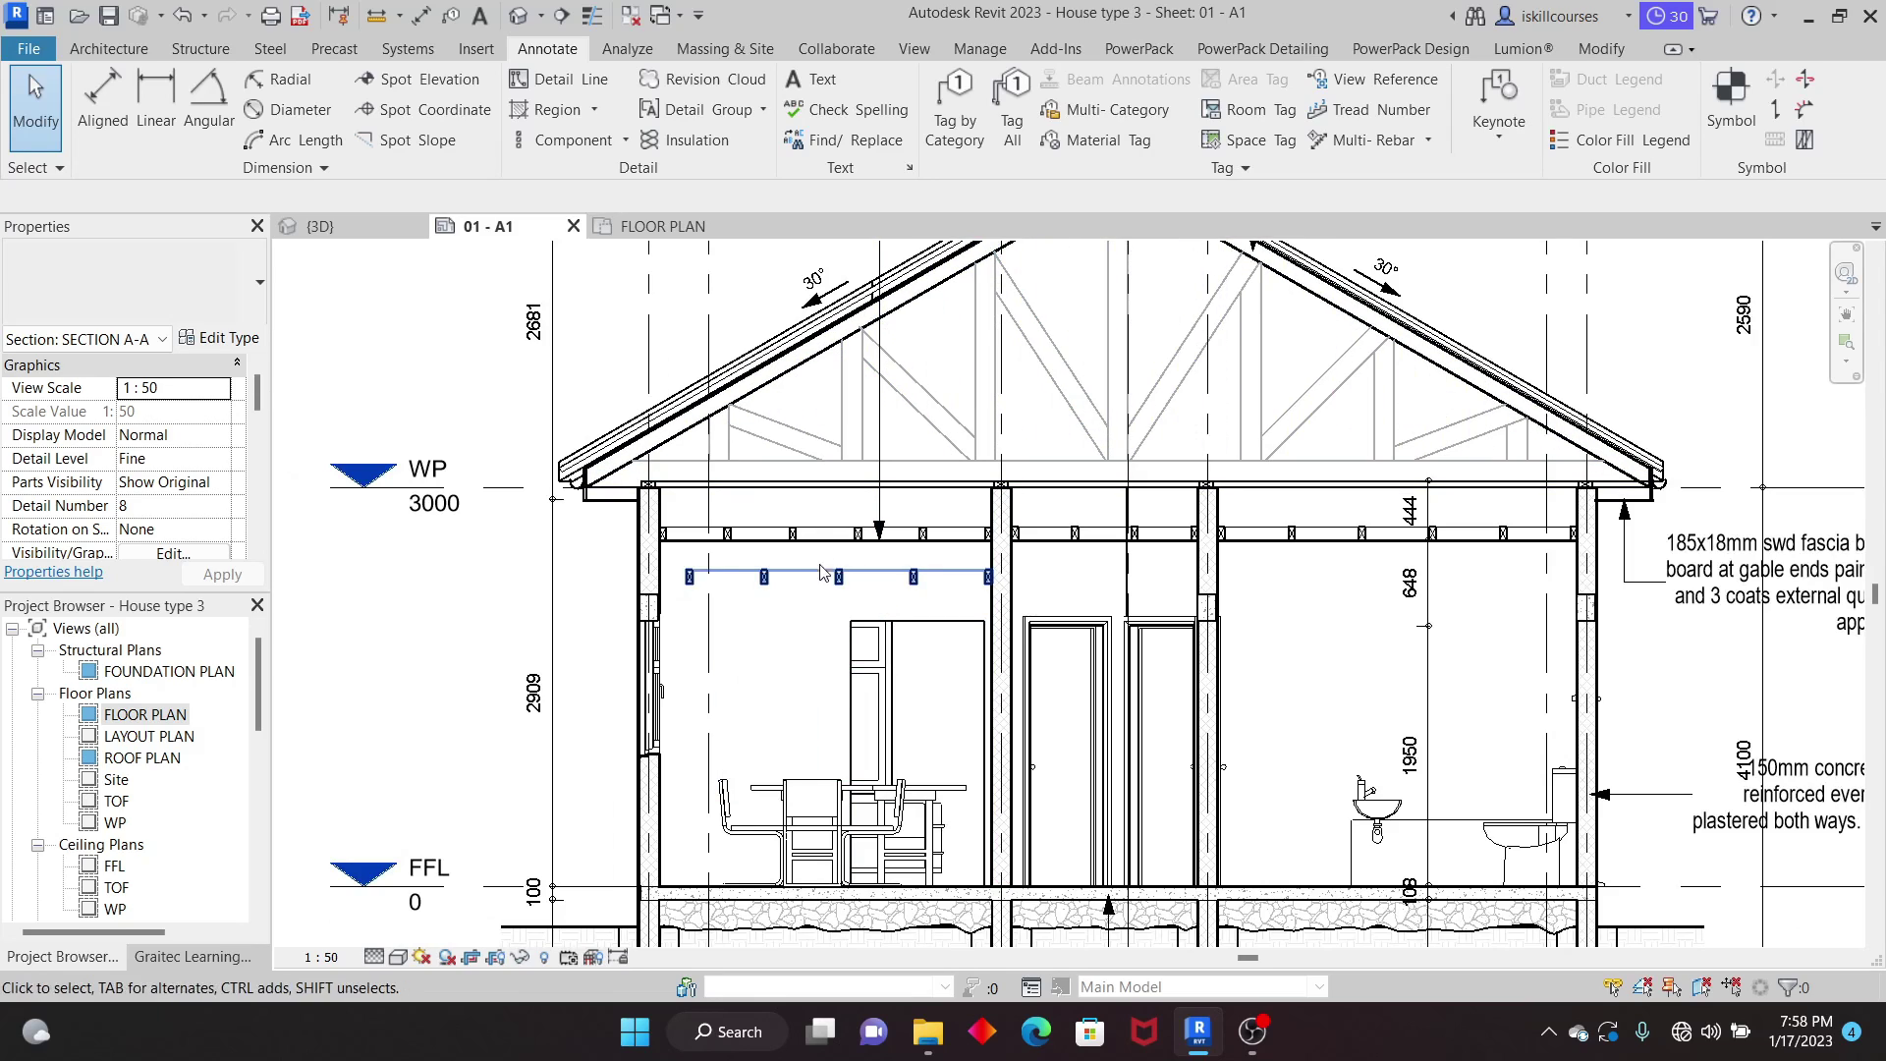
pyautogui.scroll(2, 813, 578)
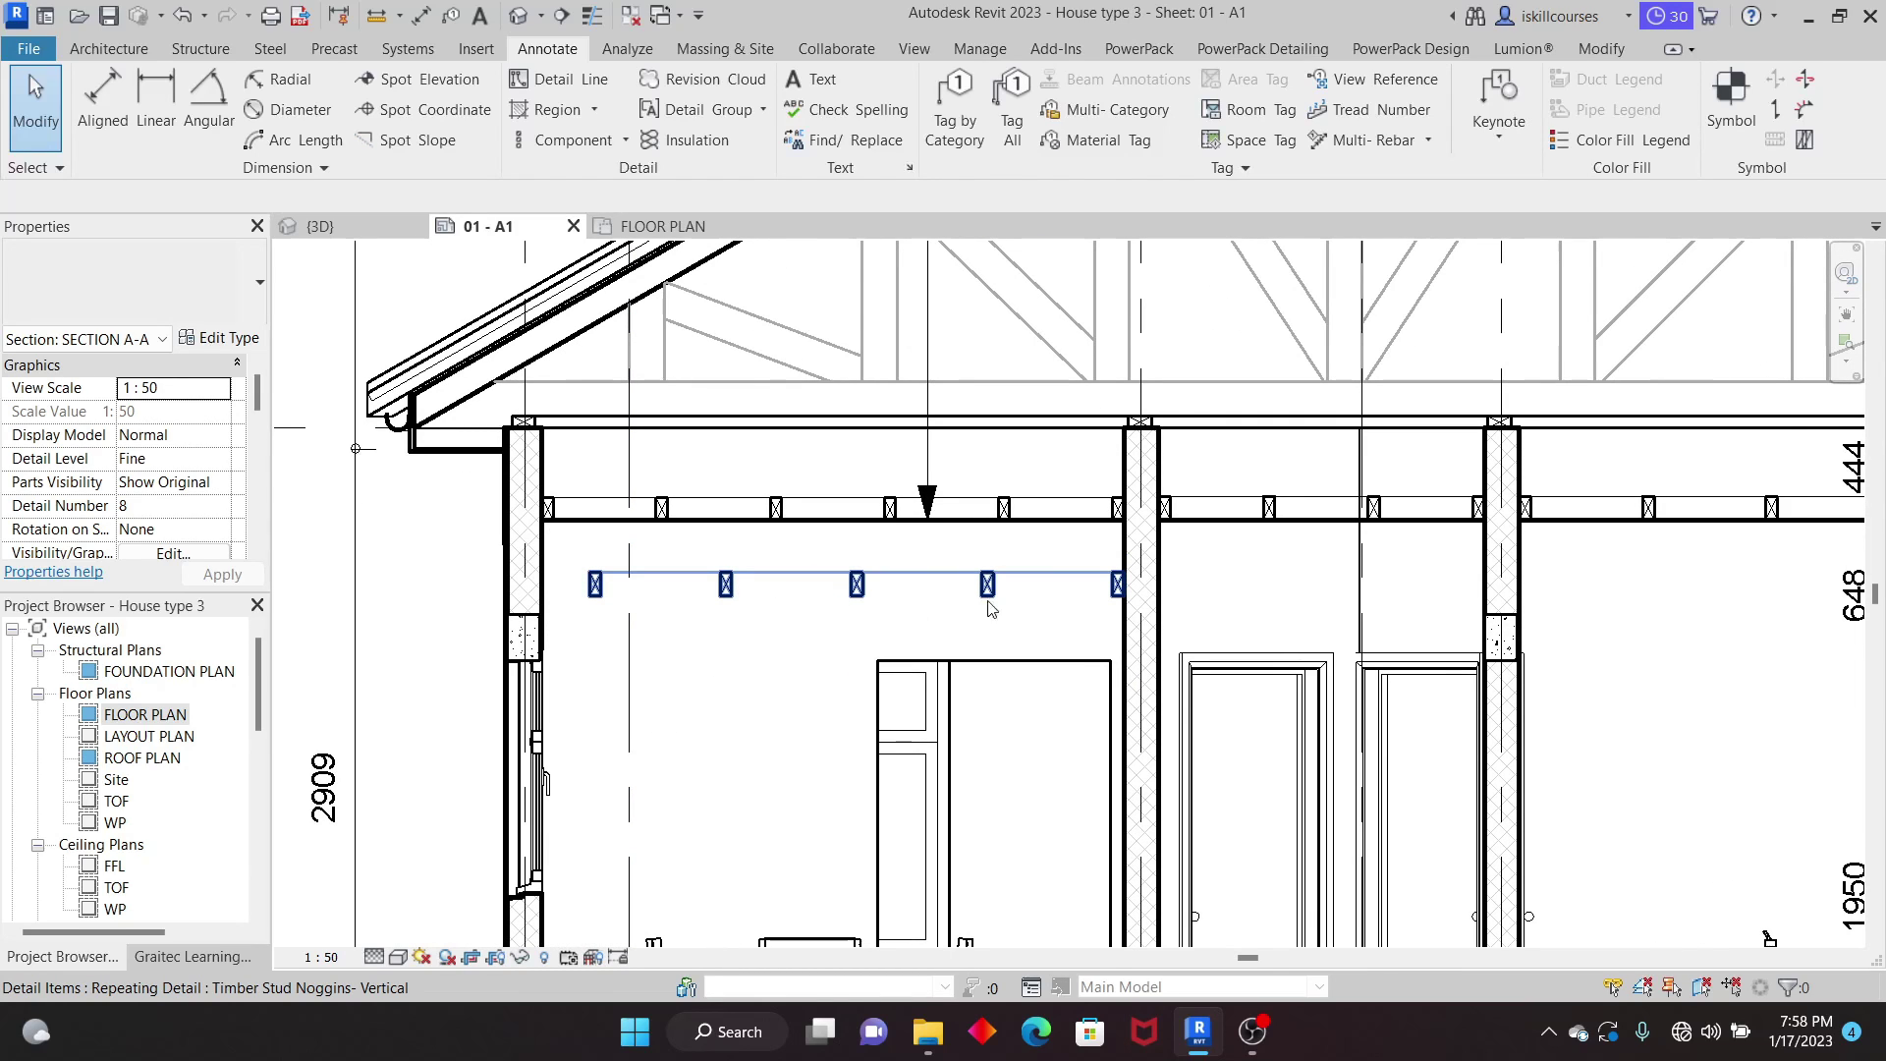
pyautogui.click(853, 600)
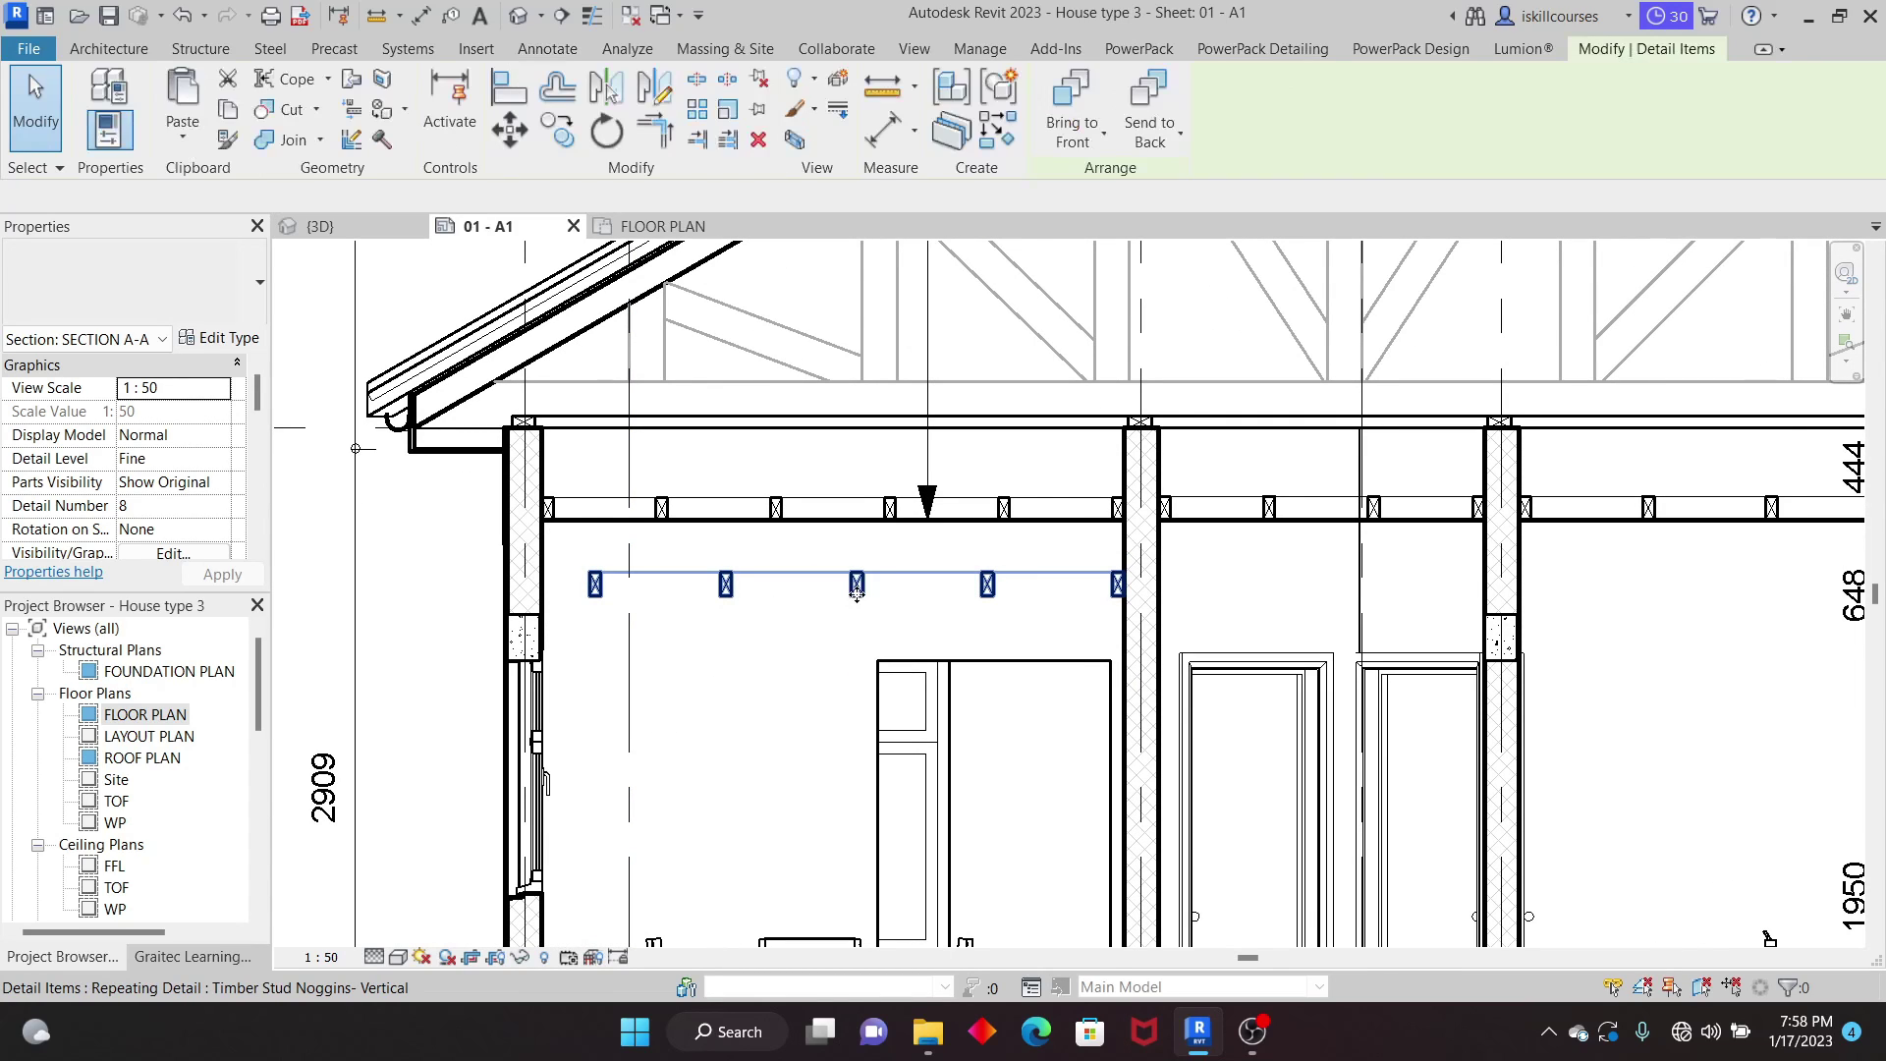
pyautogui.click(760, 141)
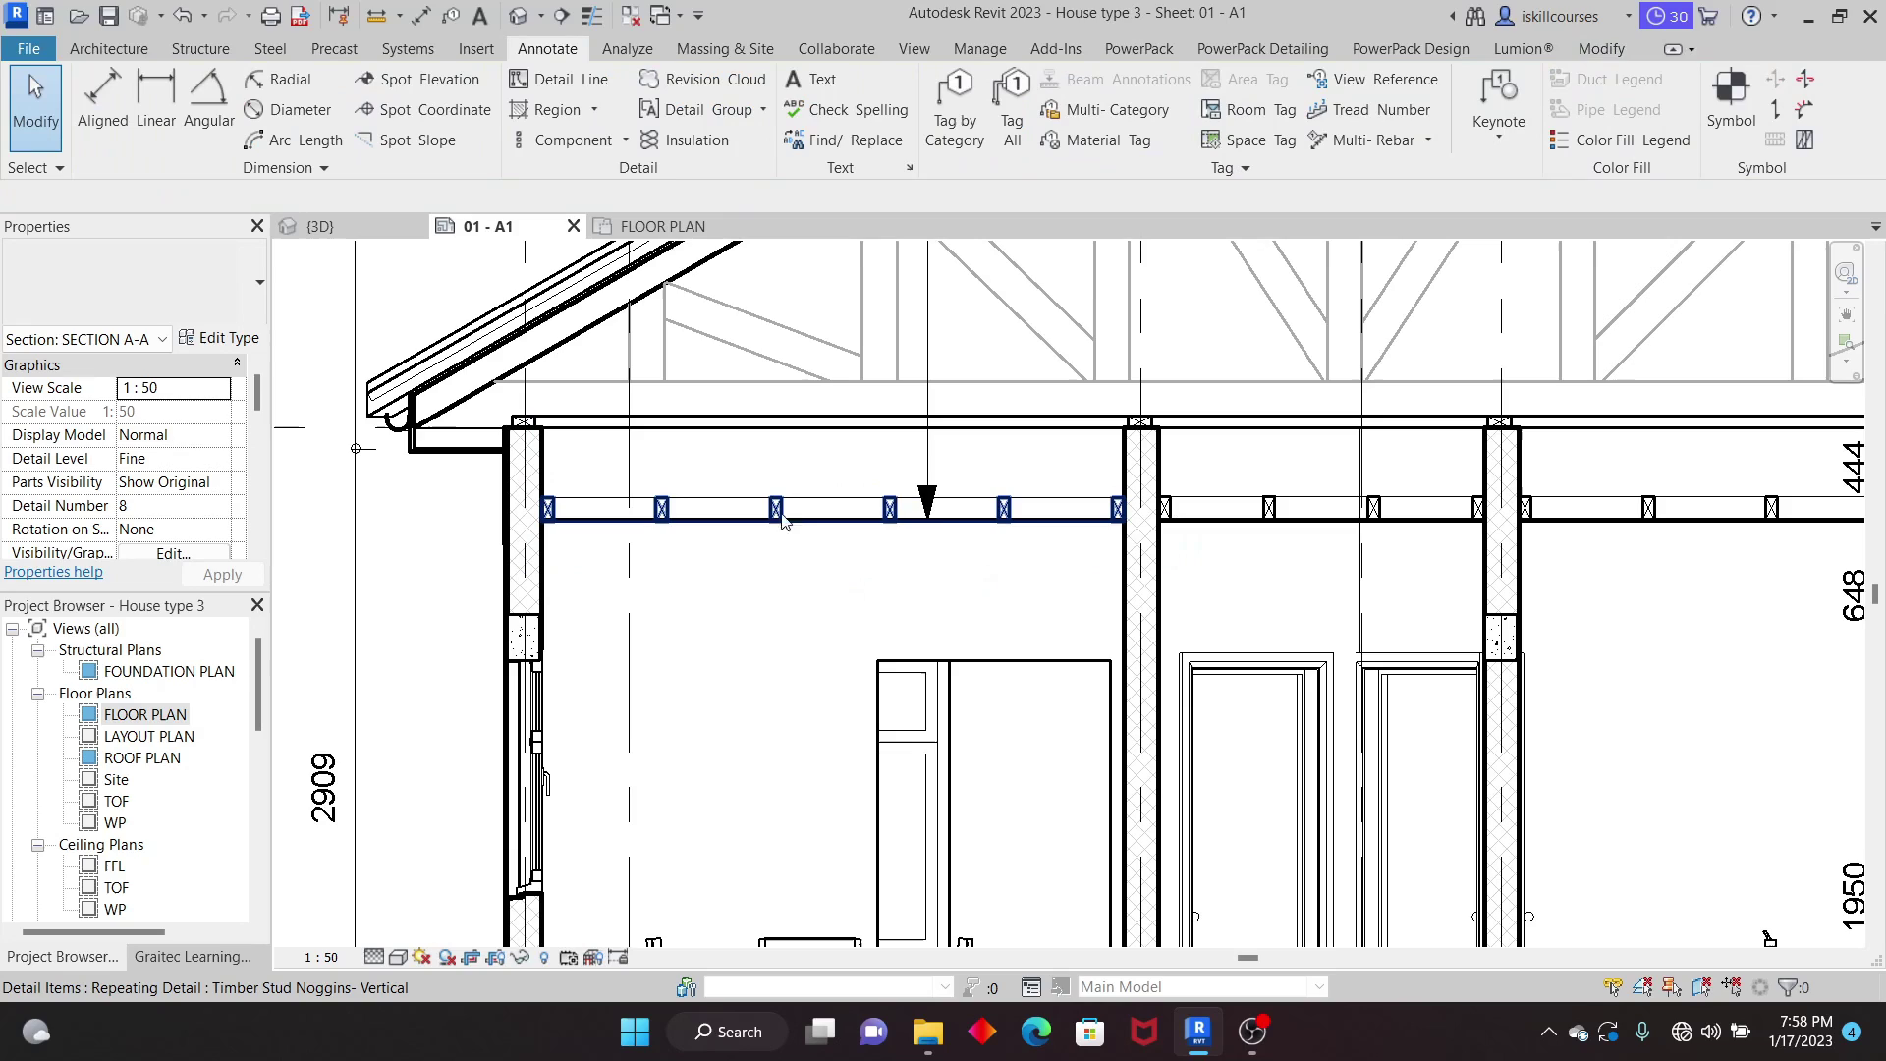
# Step: Place six Timber Stud 50x50 detail components in a horizontal row about 300 mm below the ceiling
pyautogui.click(626, 144)
pyautogui.click(624, 178)
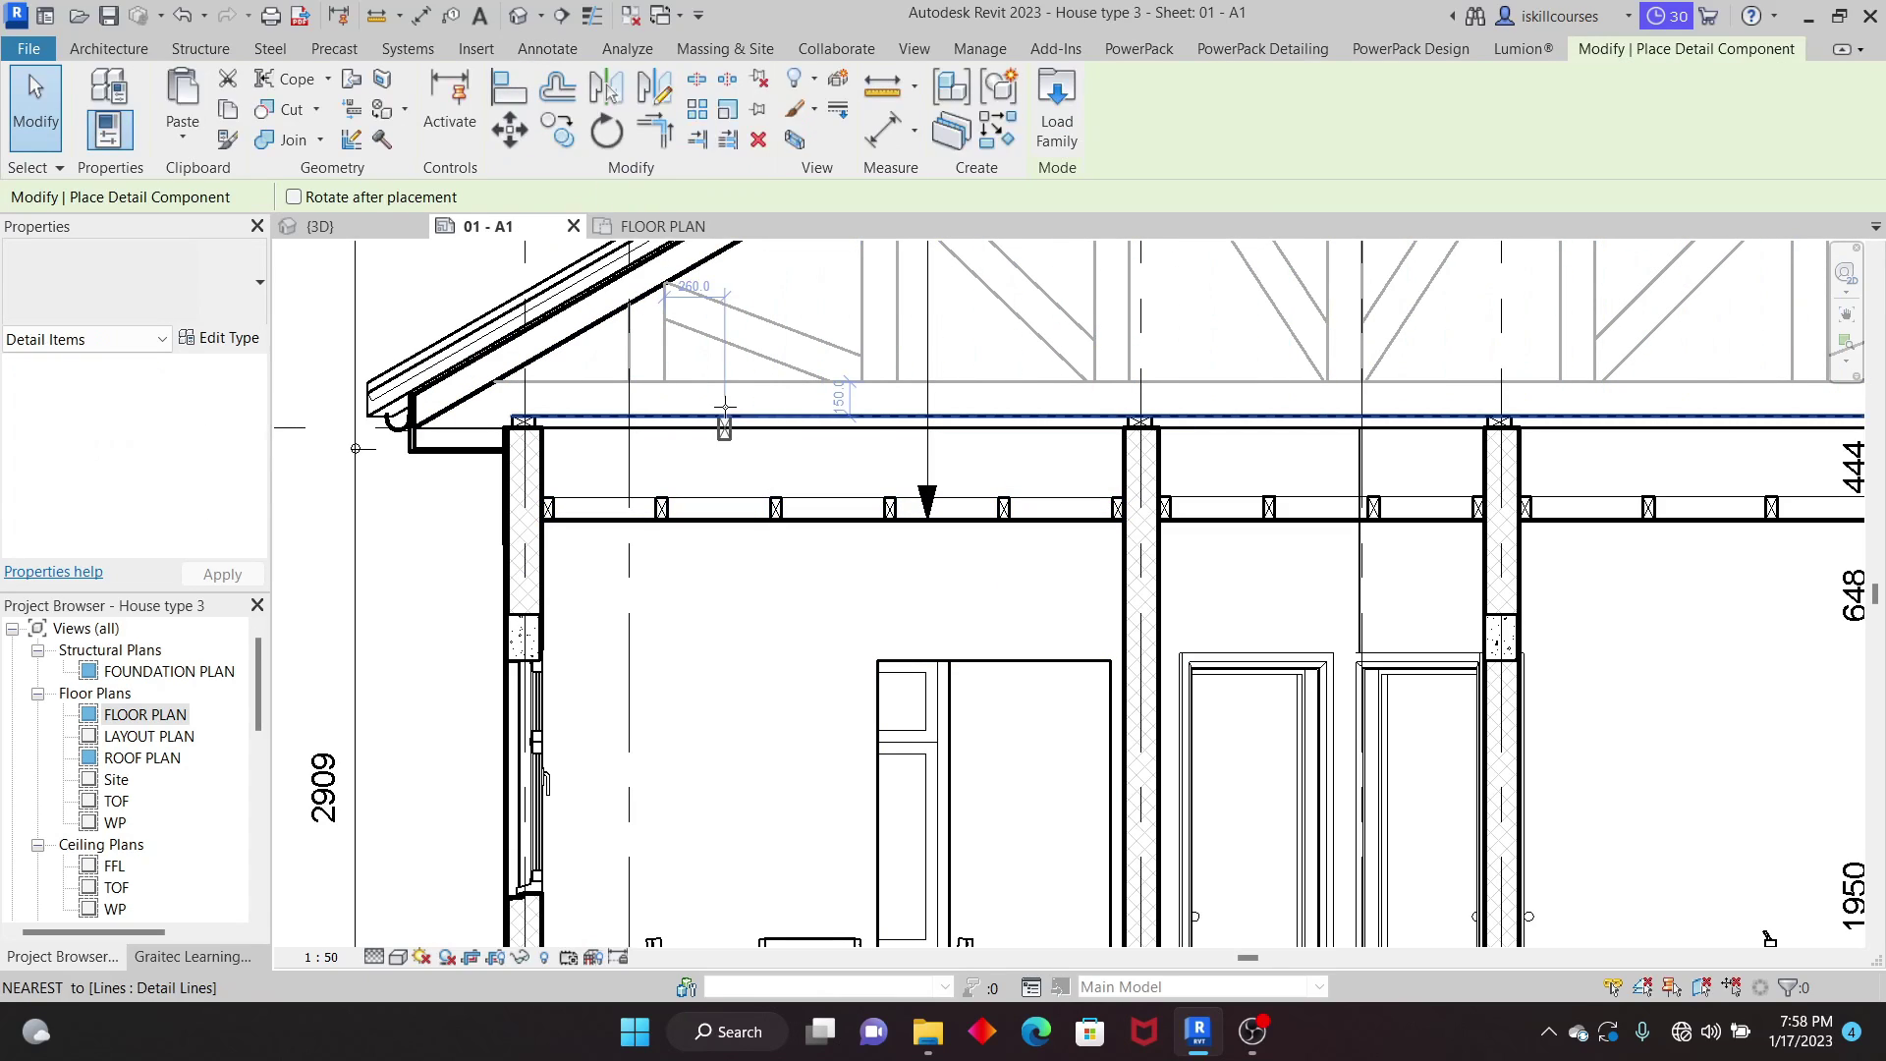
pyautogui.click(256, 285)
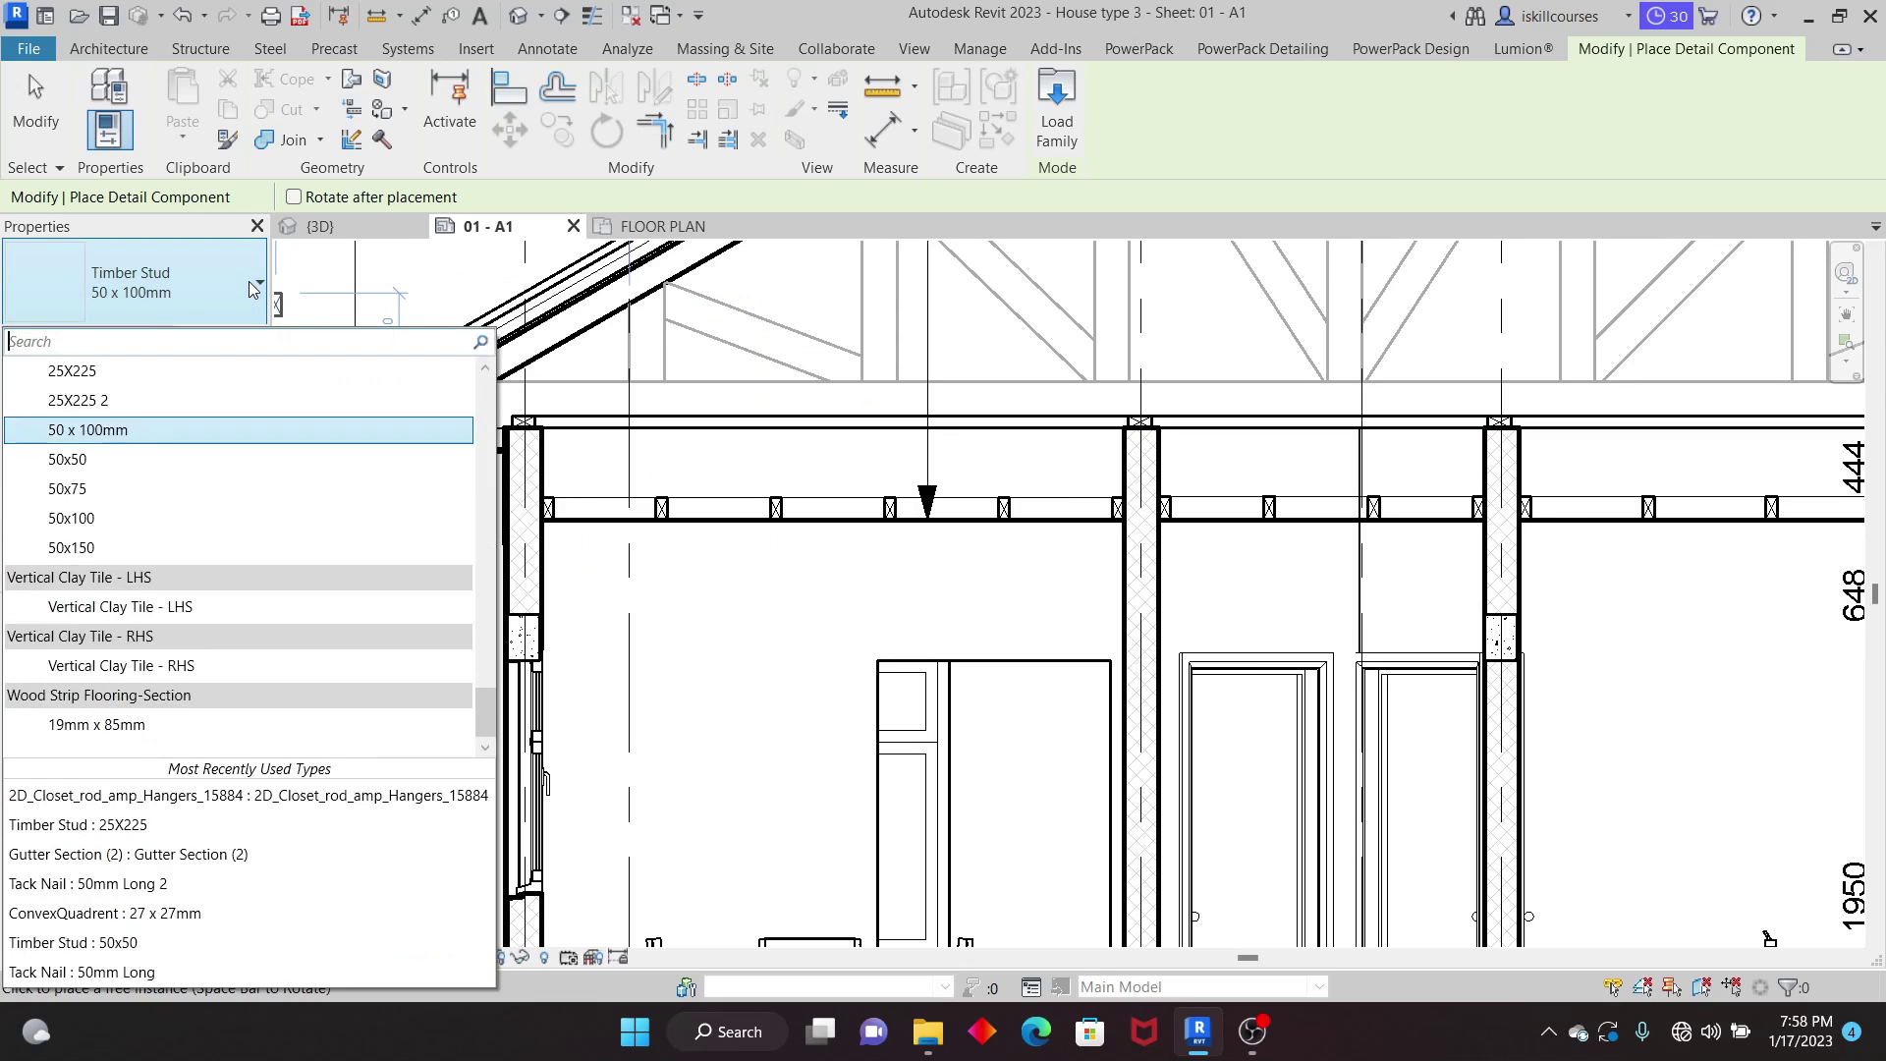
pyautogui.click(89, 459)
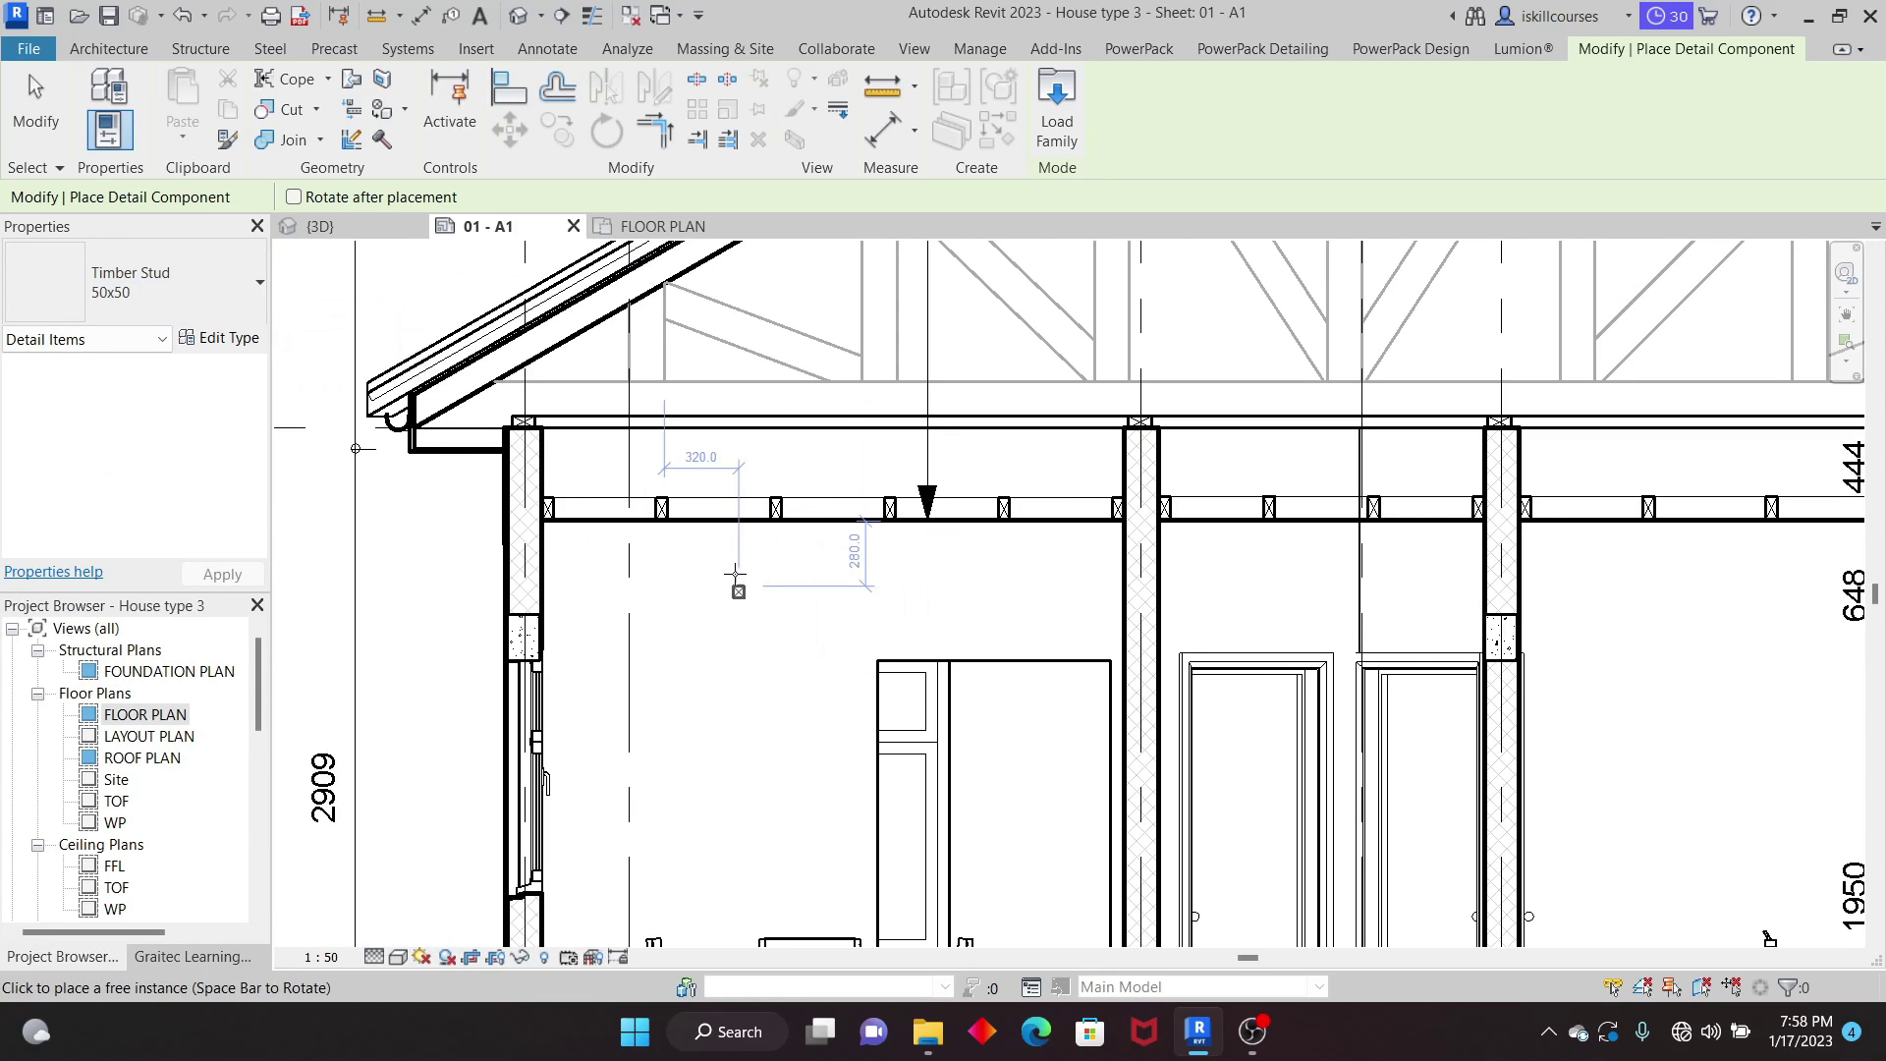
pyautogui.click(703, 597)
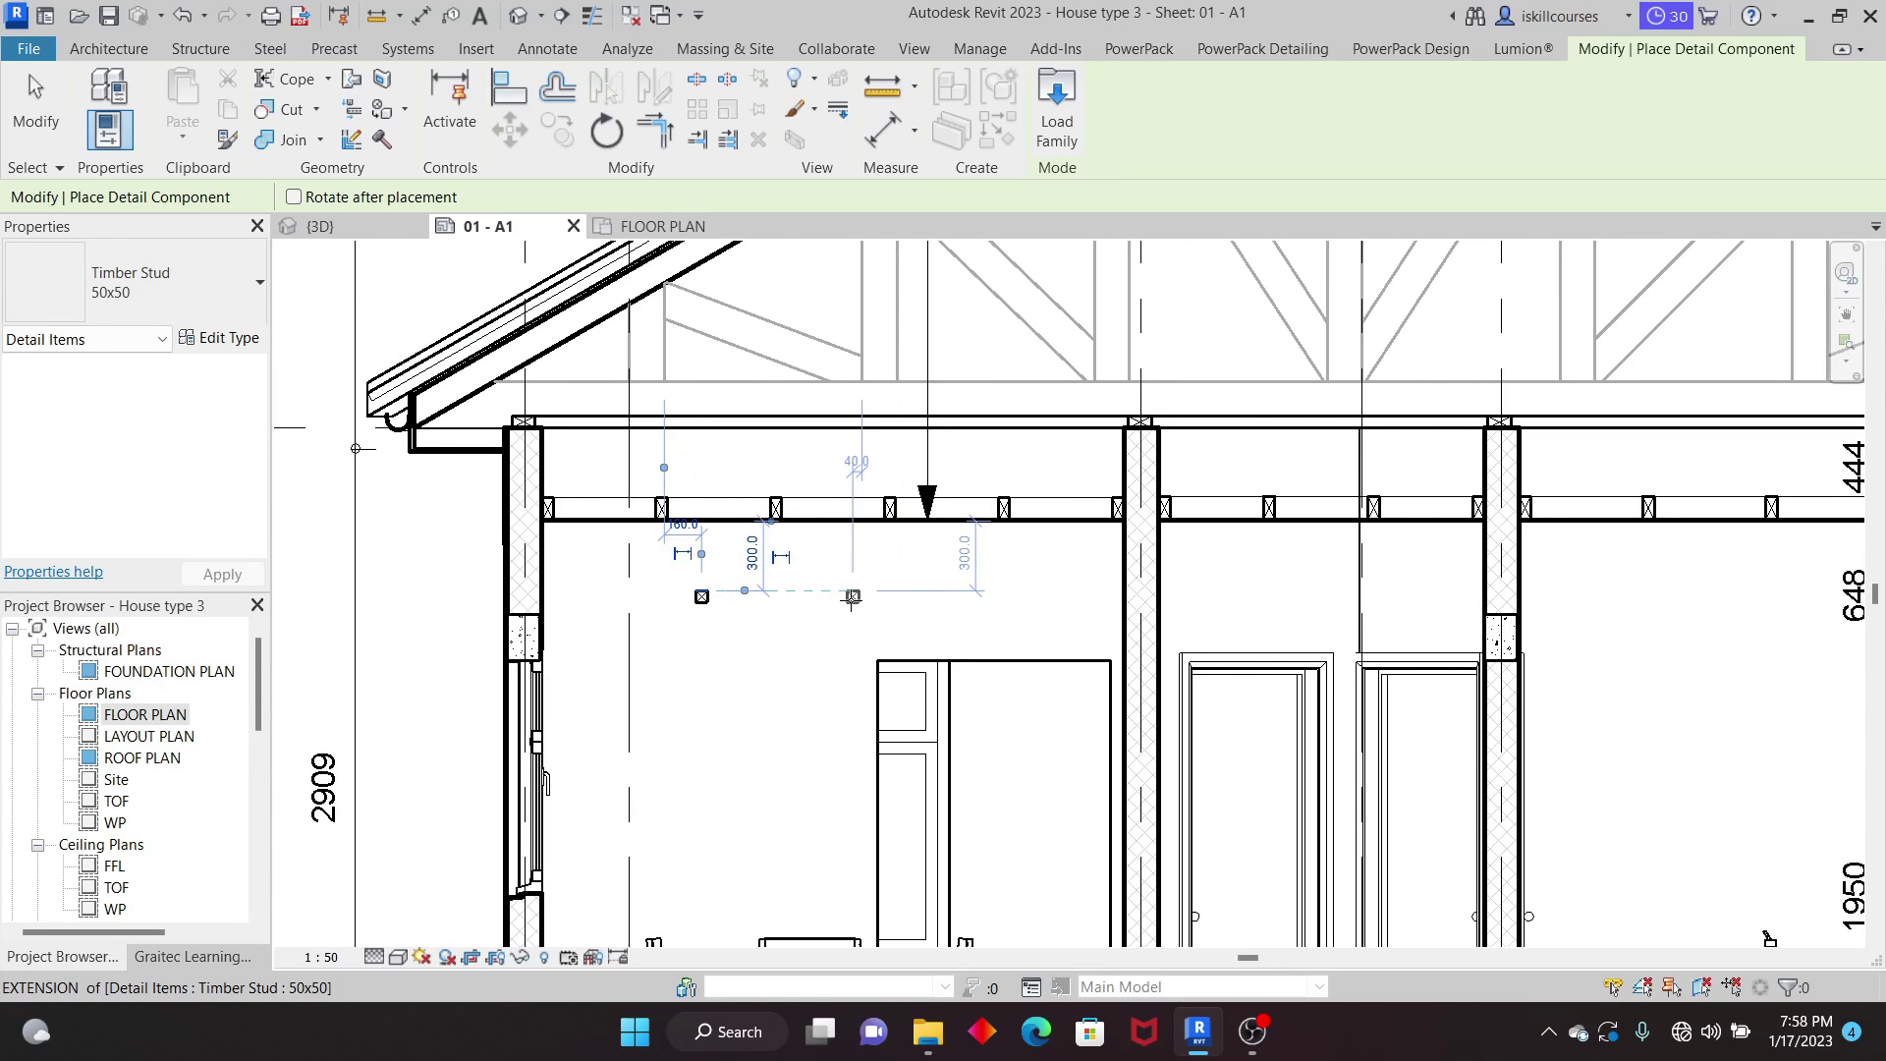
pyautogui.click(1029, 596)
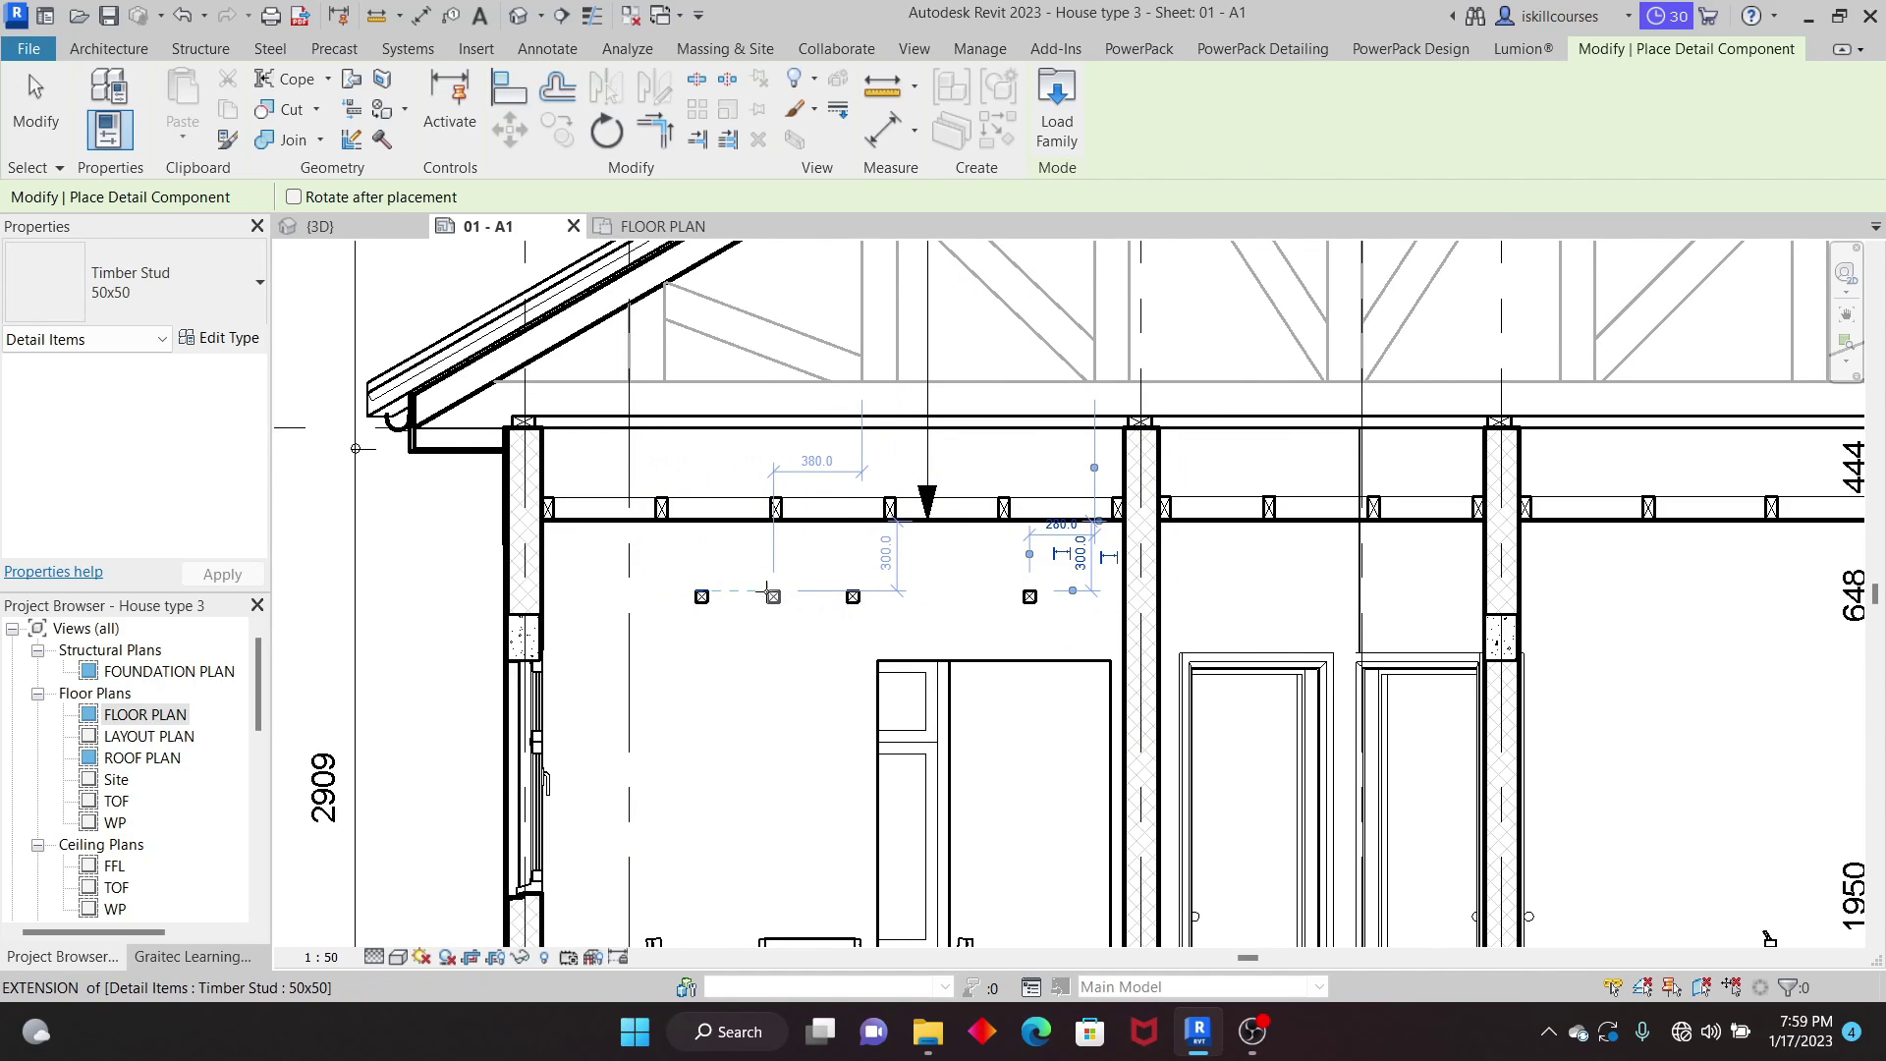
pyautogui.click(773, 596)
pyautogui.click(606, 596)
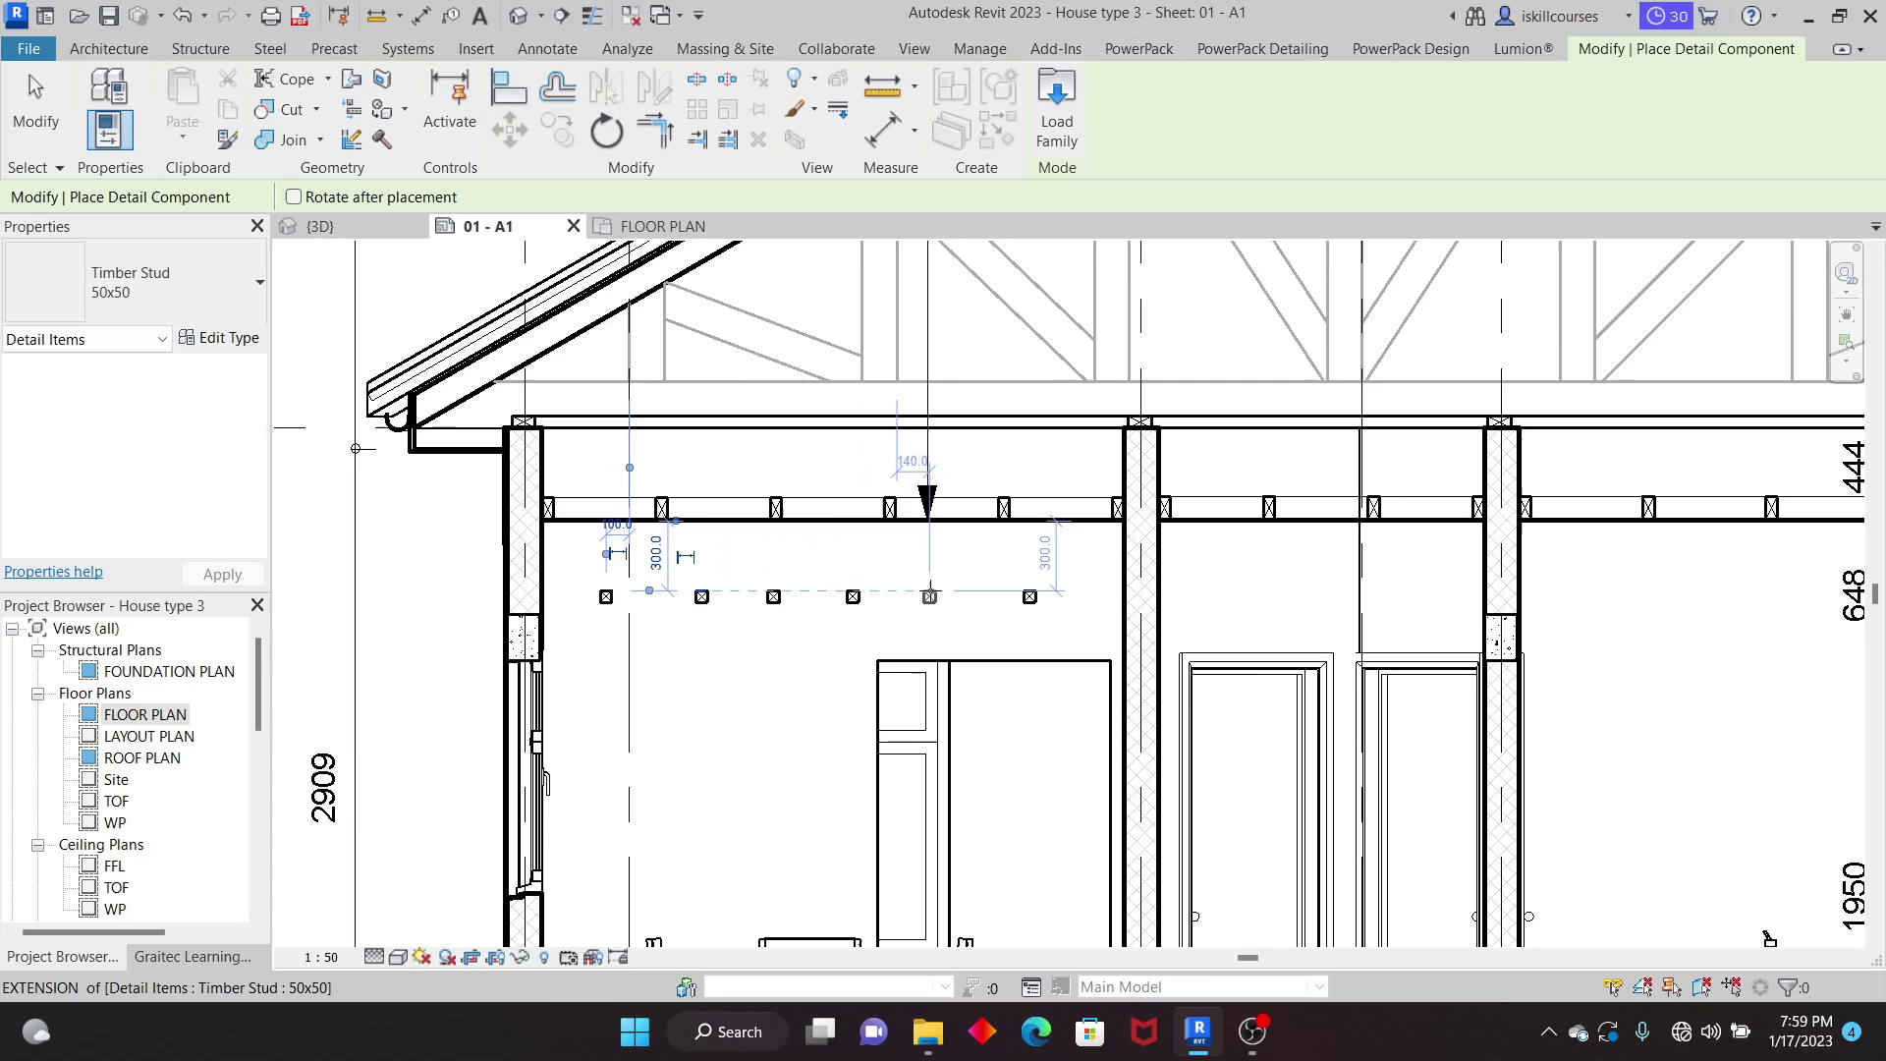
pyautogui.click(930, 597)
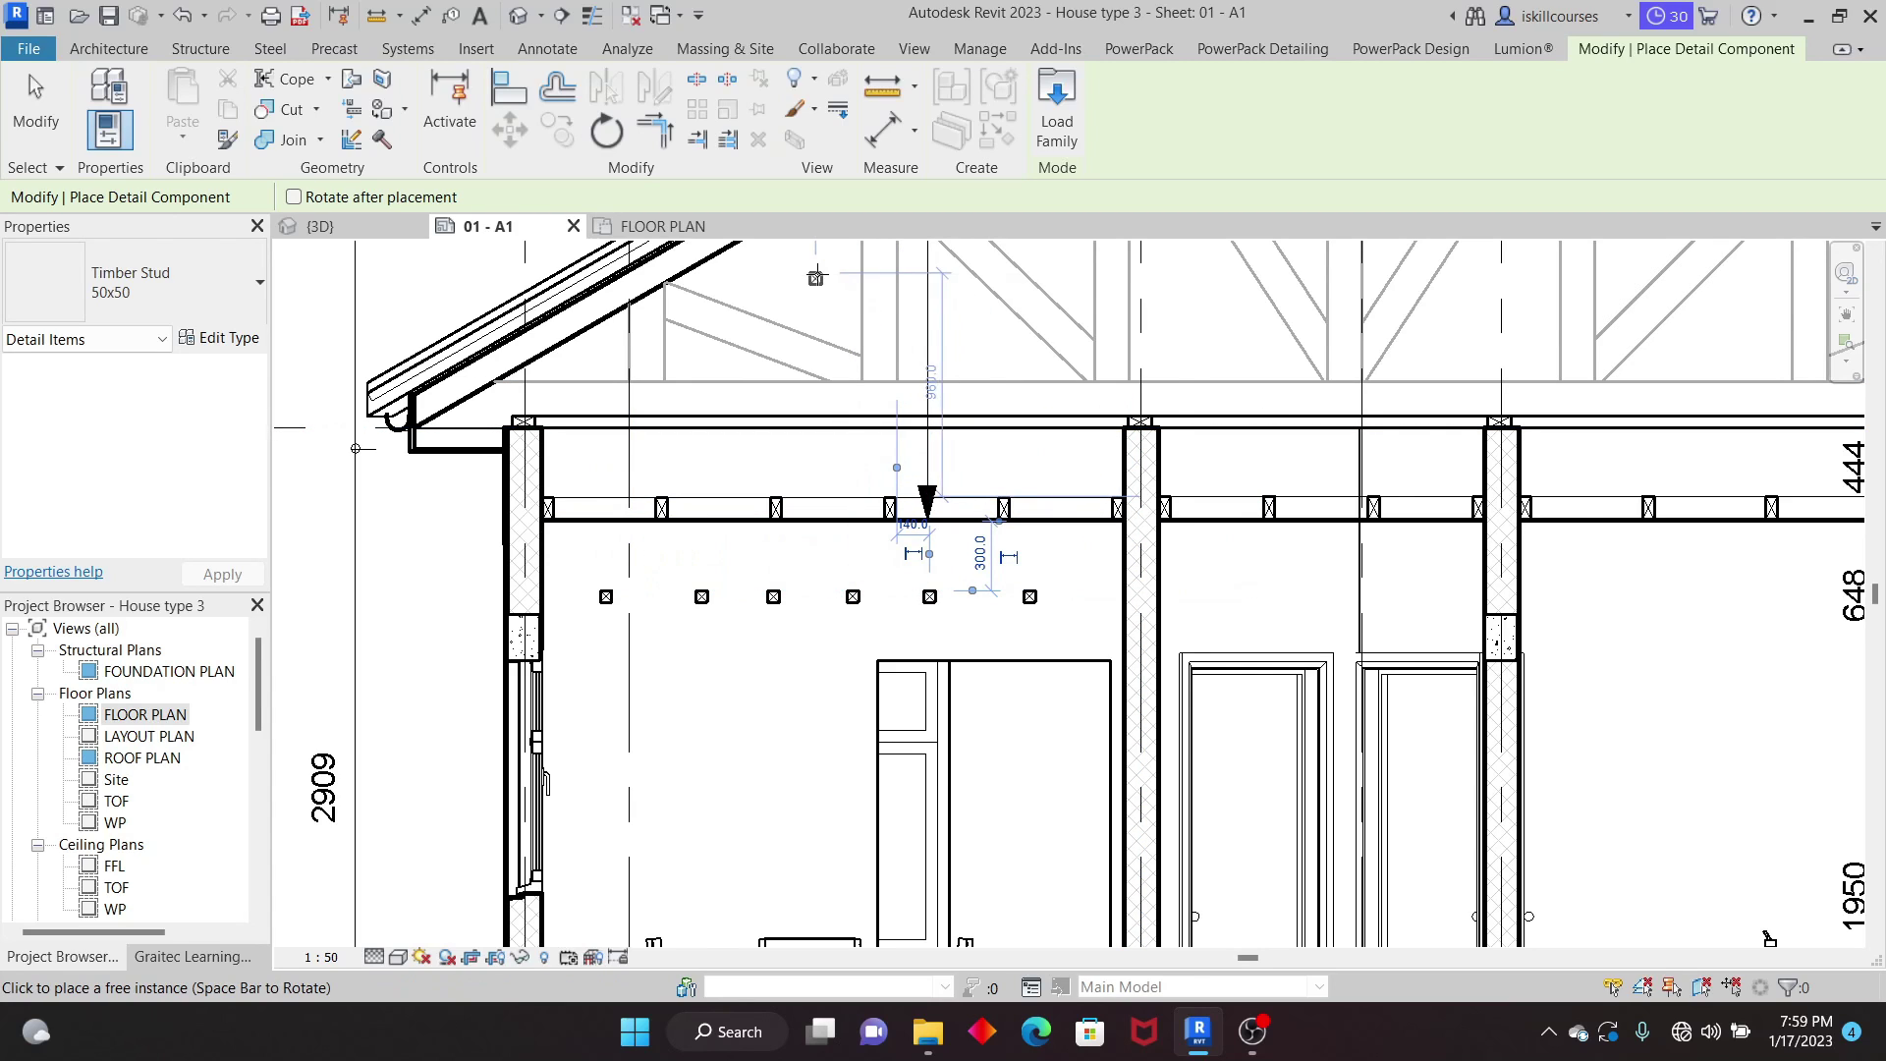
pyautogui.rightClick(833, 283)
pyautogui.click(837, 289)
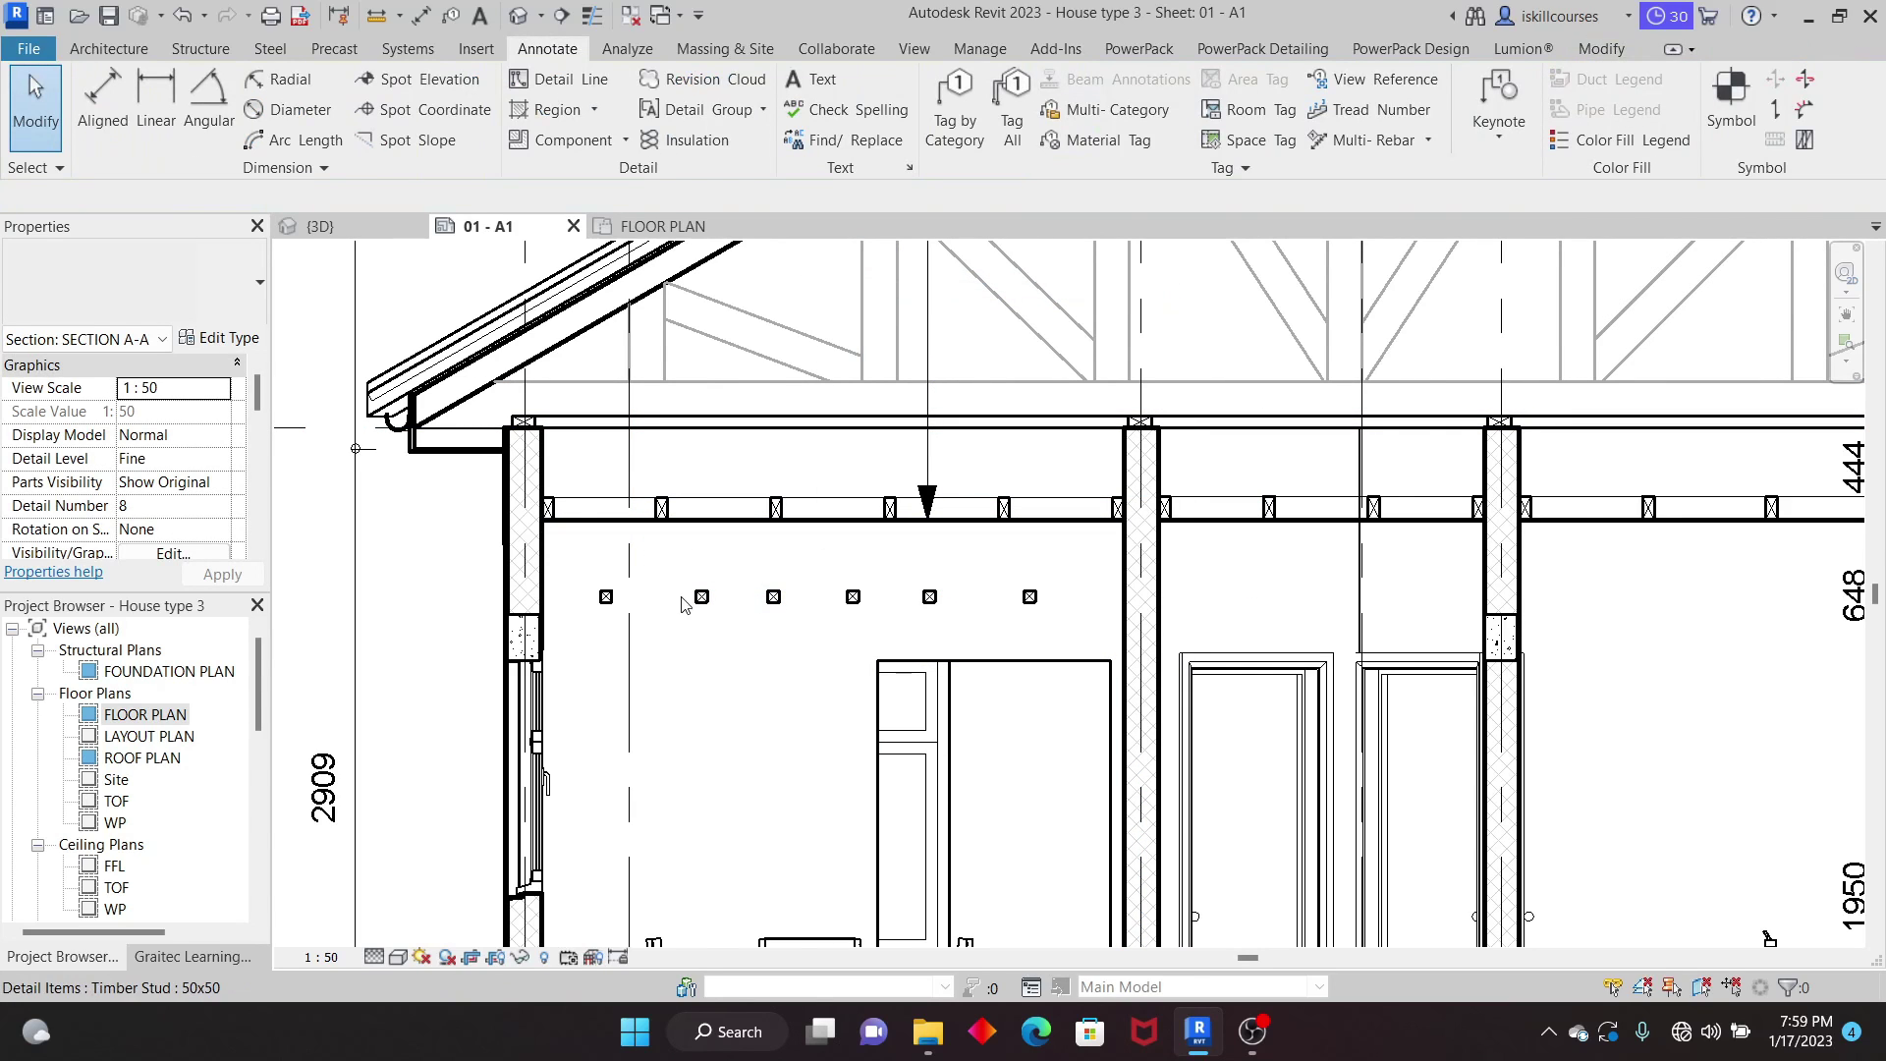
# Step: Browse the available detail component types and place one more Timber Stud 50x50 above the row, about 200 mm below the ceiling
pyautogui.click(625, 139)
pyautogui.click(579, 180)
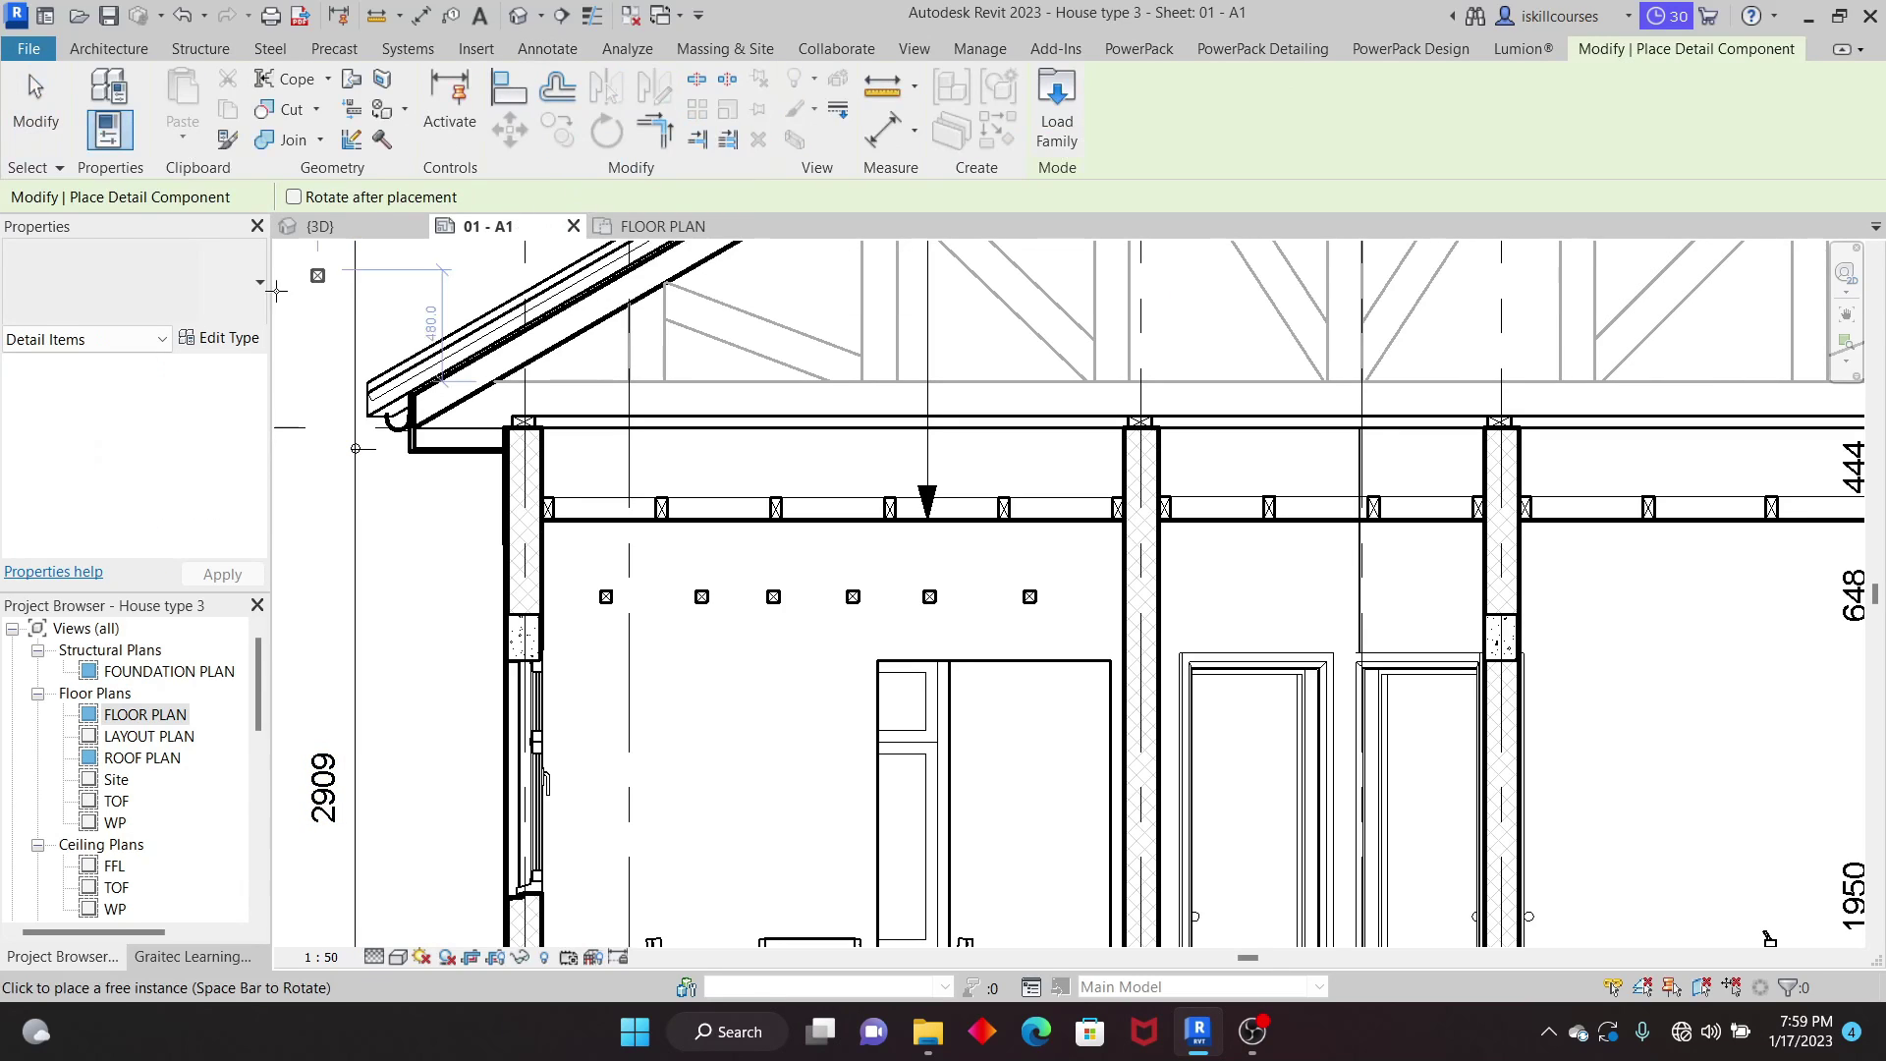
pyautogui.click(236, 285)
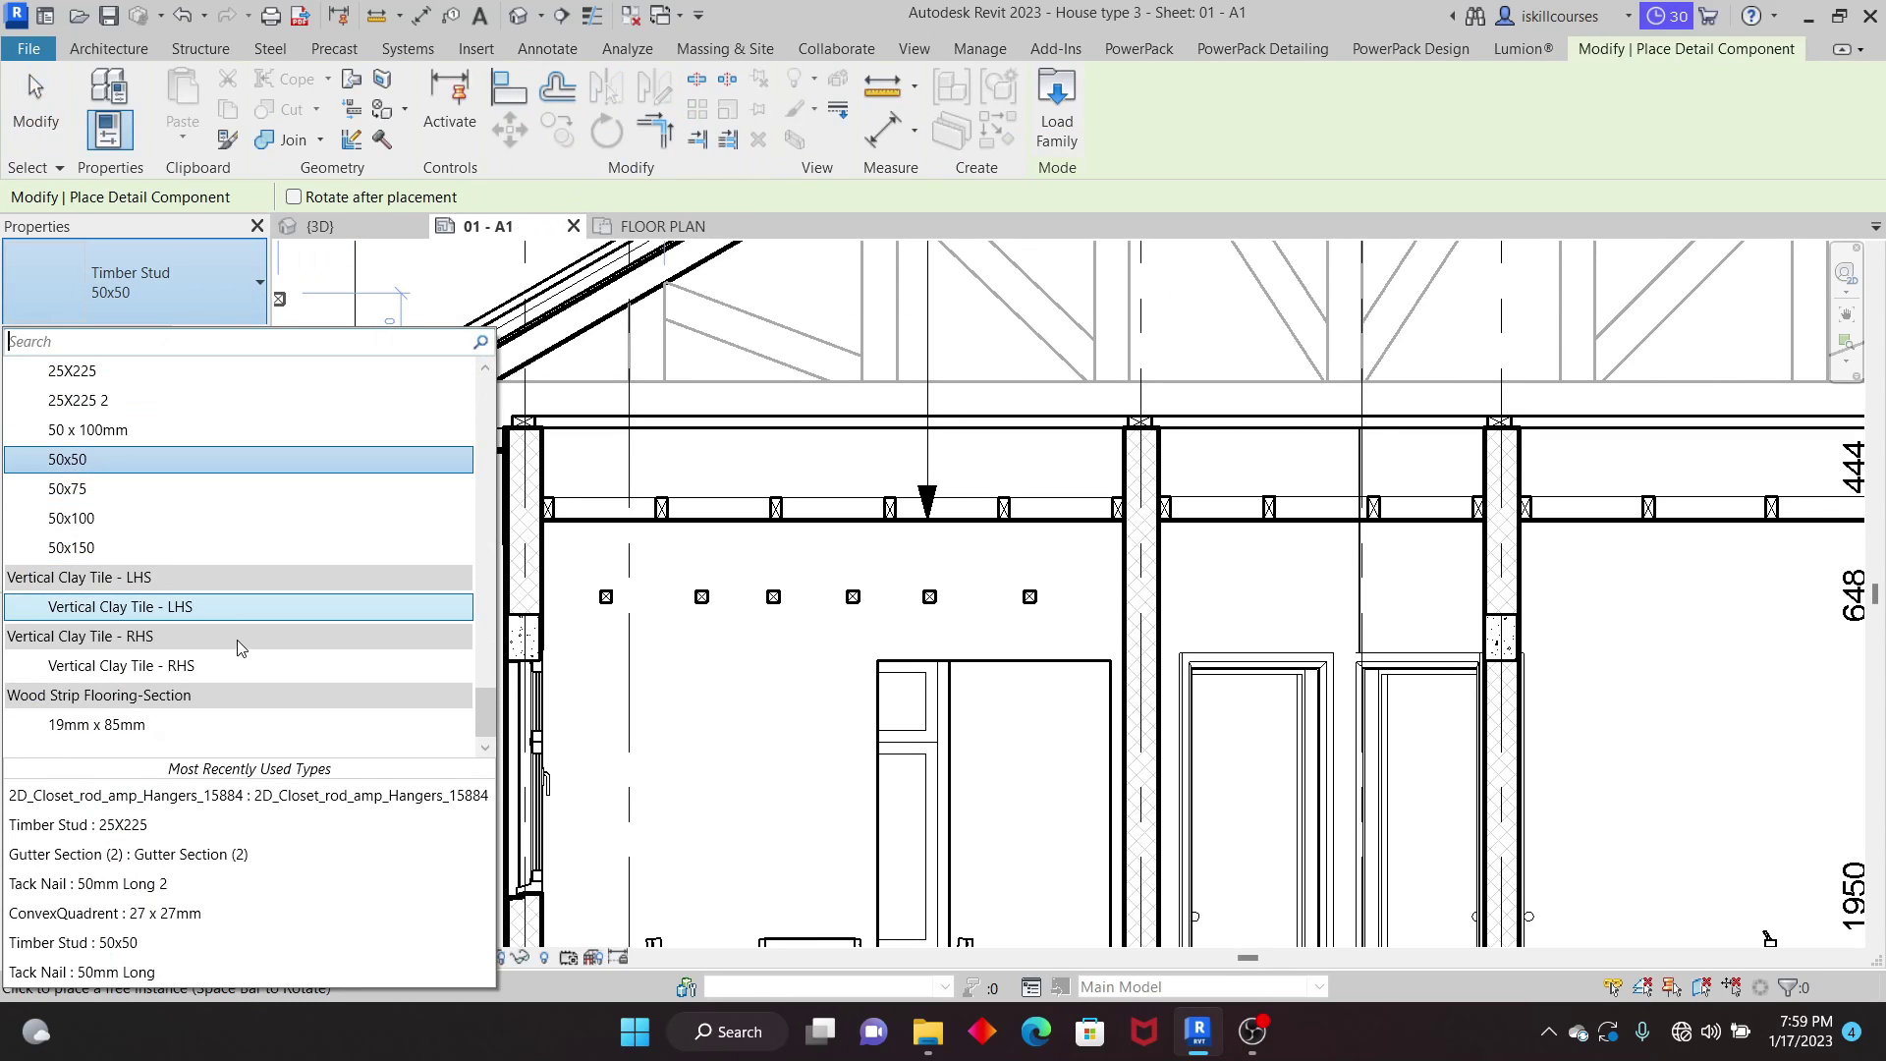
pyautogui.scroll(20, 241, 646)
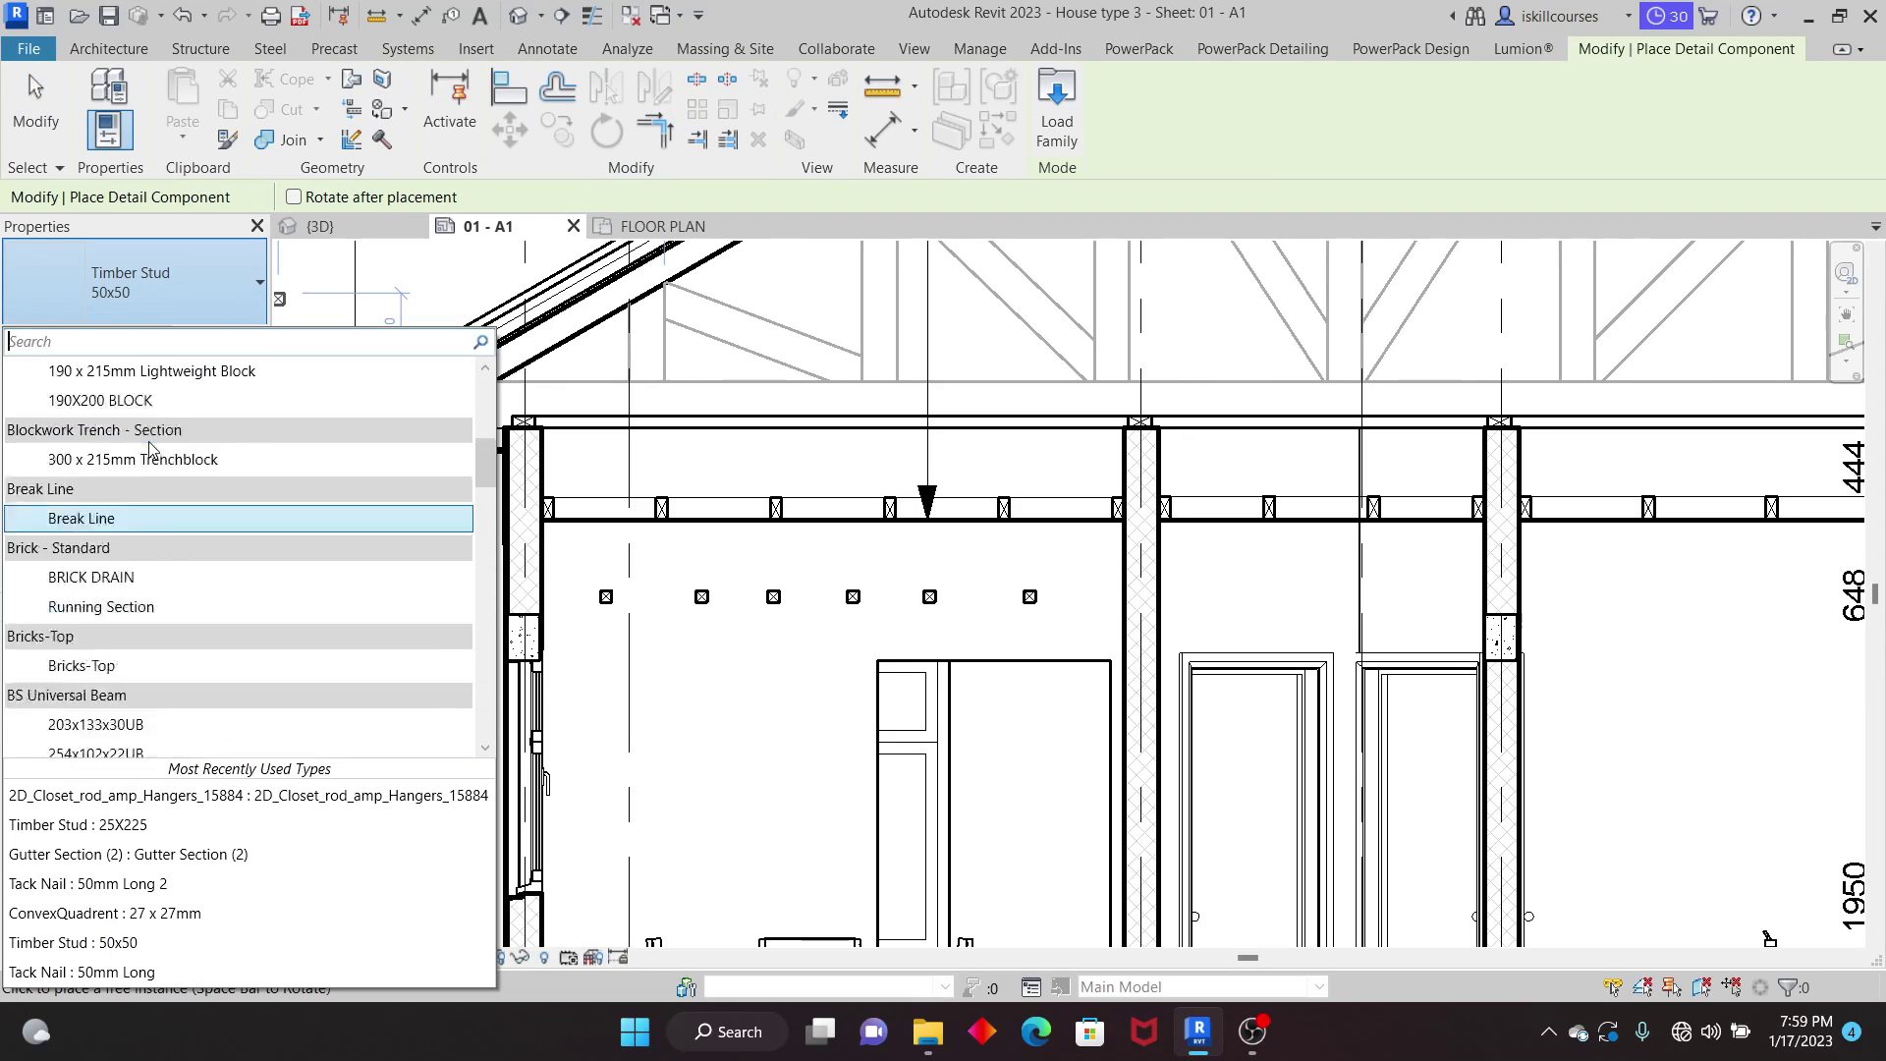
pyautogui.scroll(3, 158, 462)
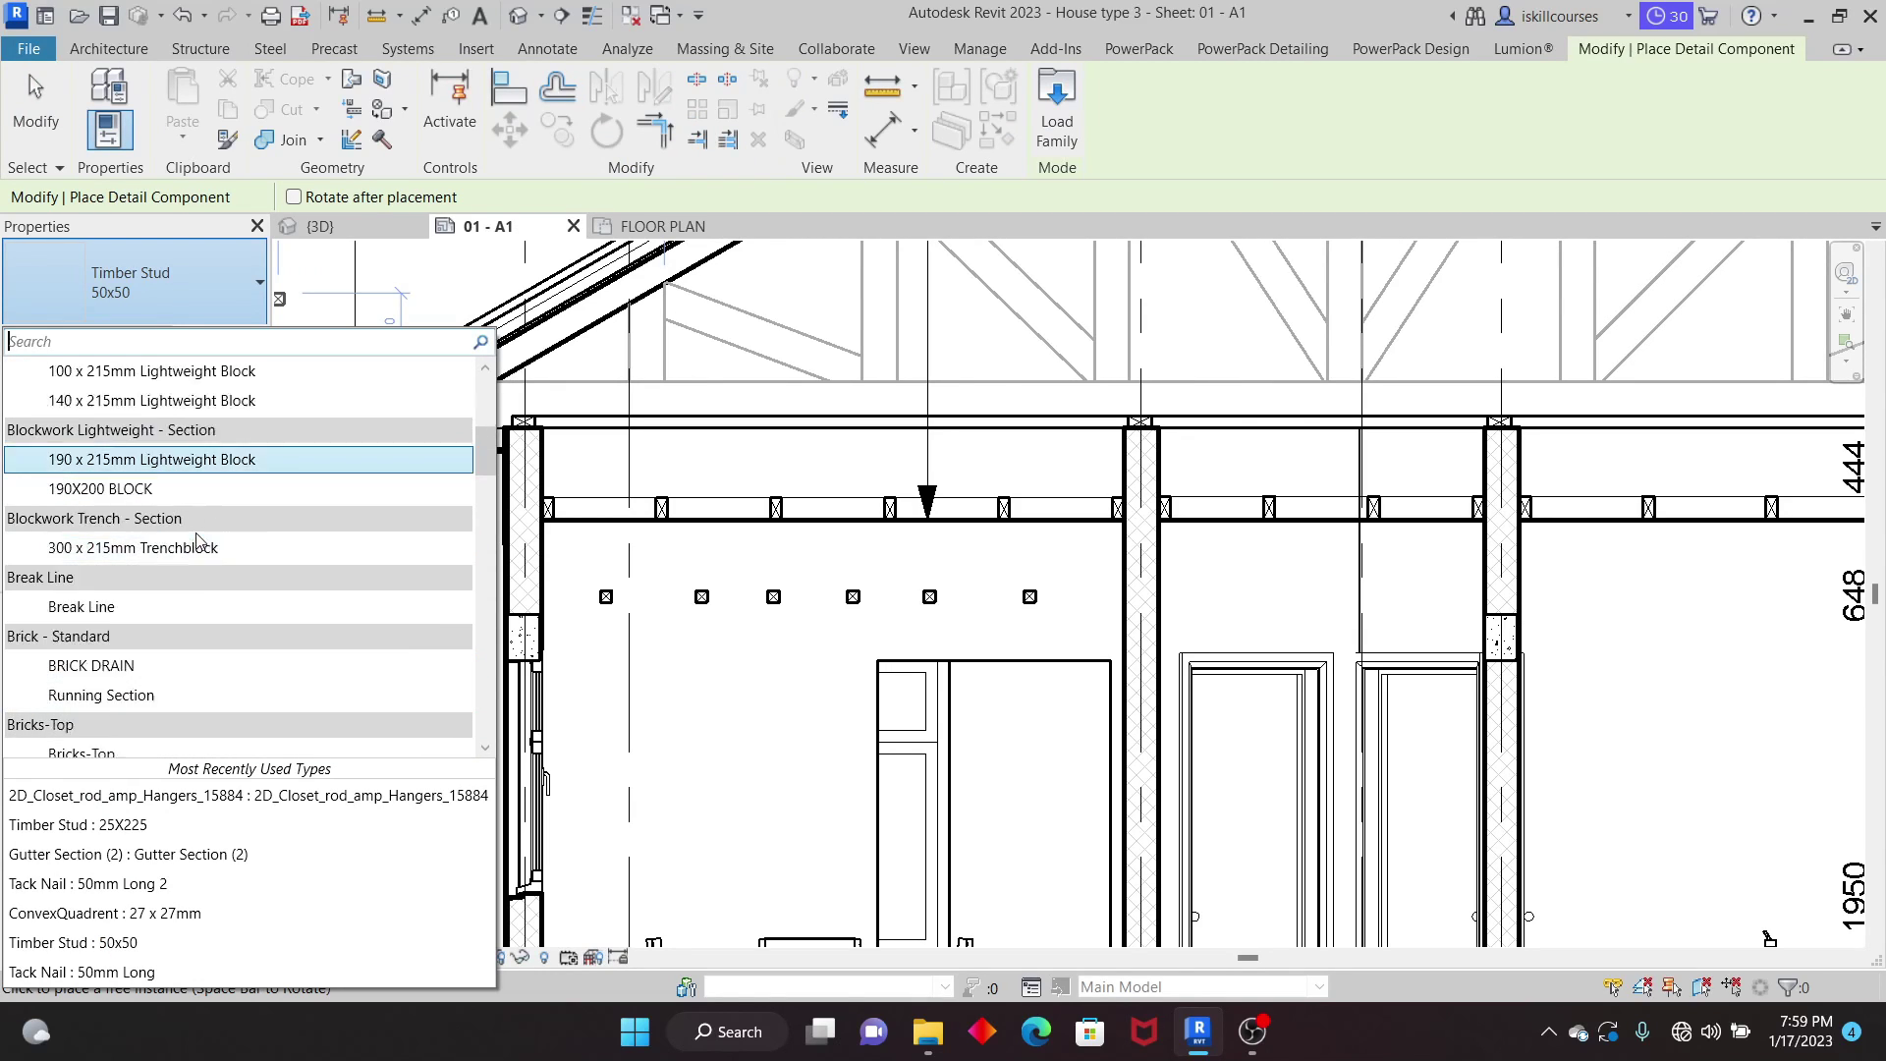
pyautogui.scroll(-3, 196, 539)
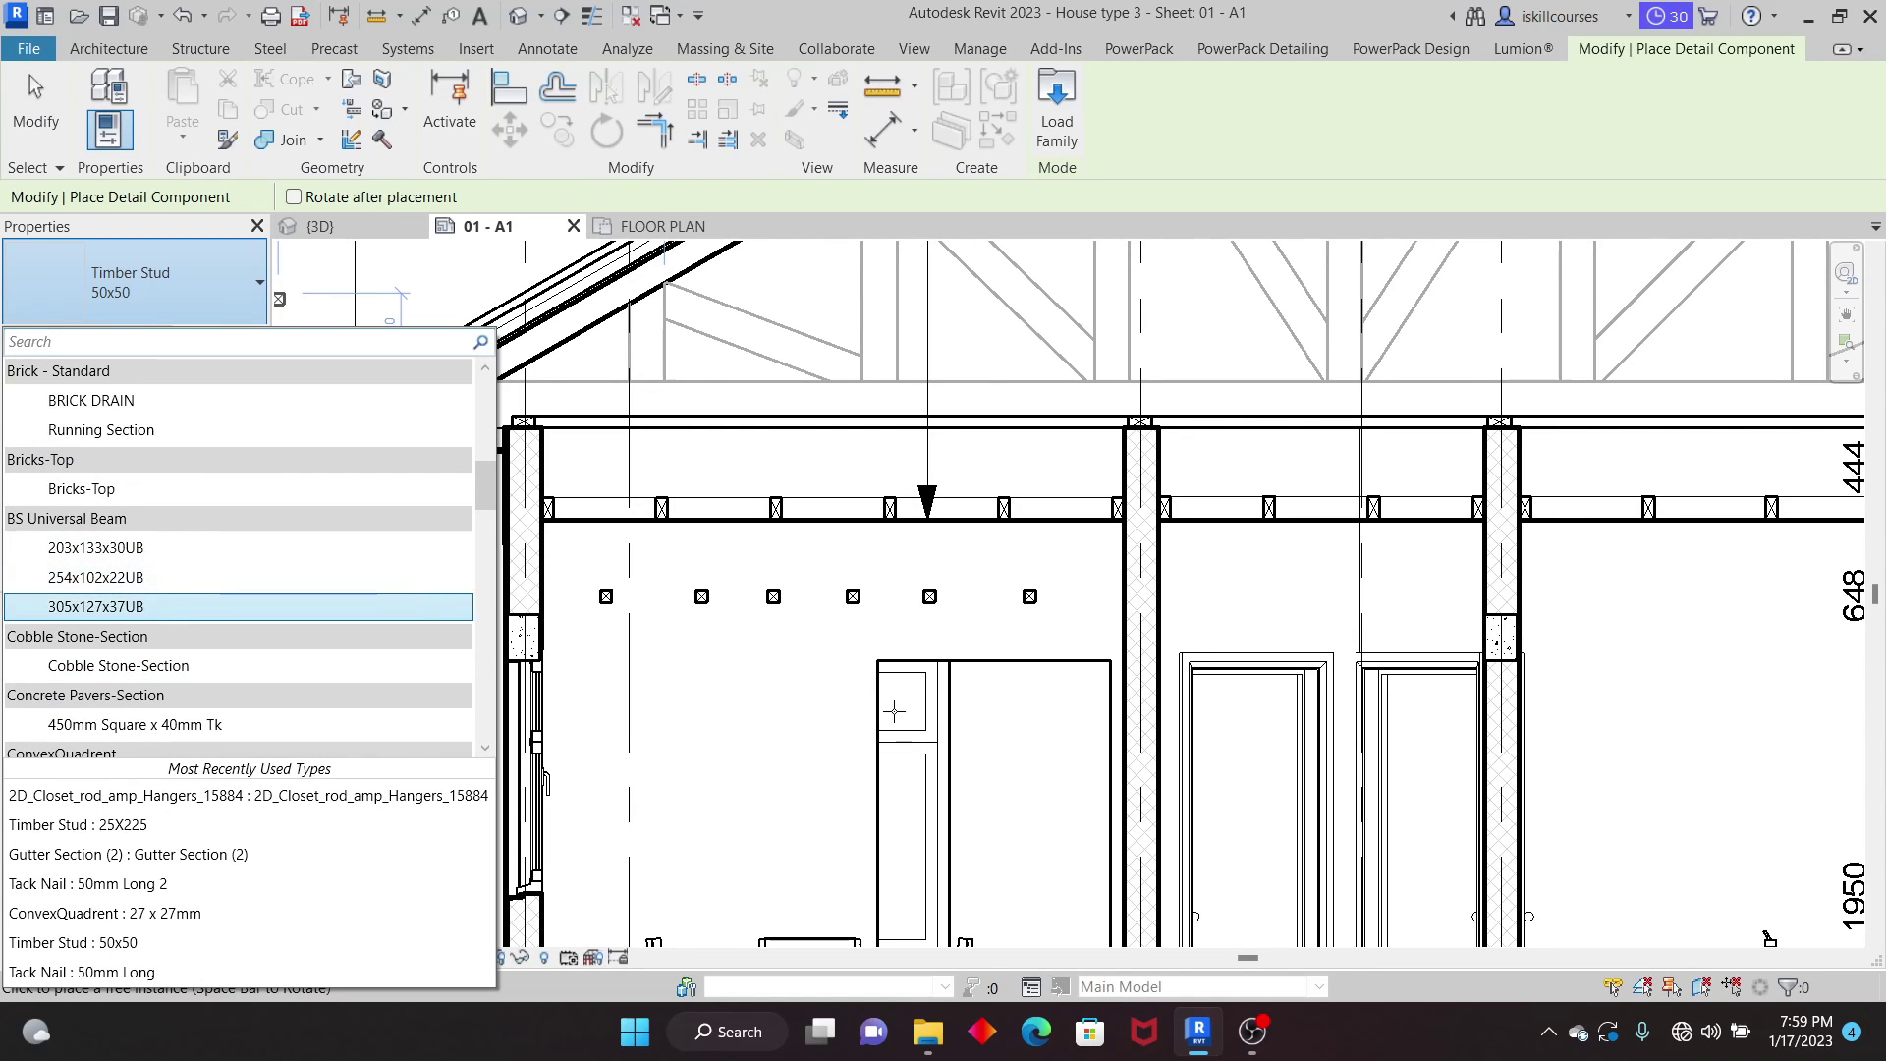
pyautogui.click(806, 572)
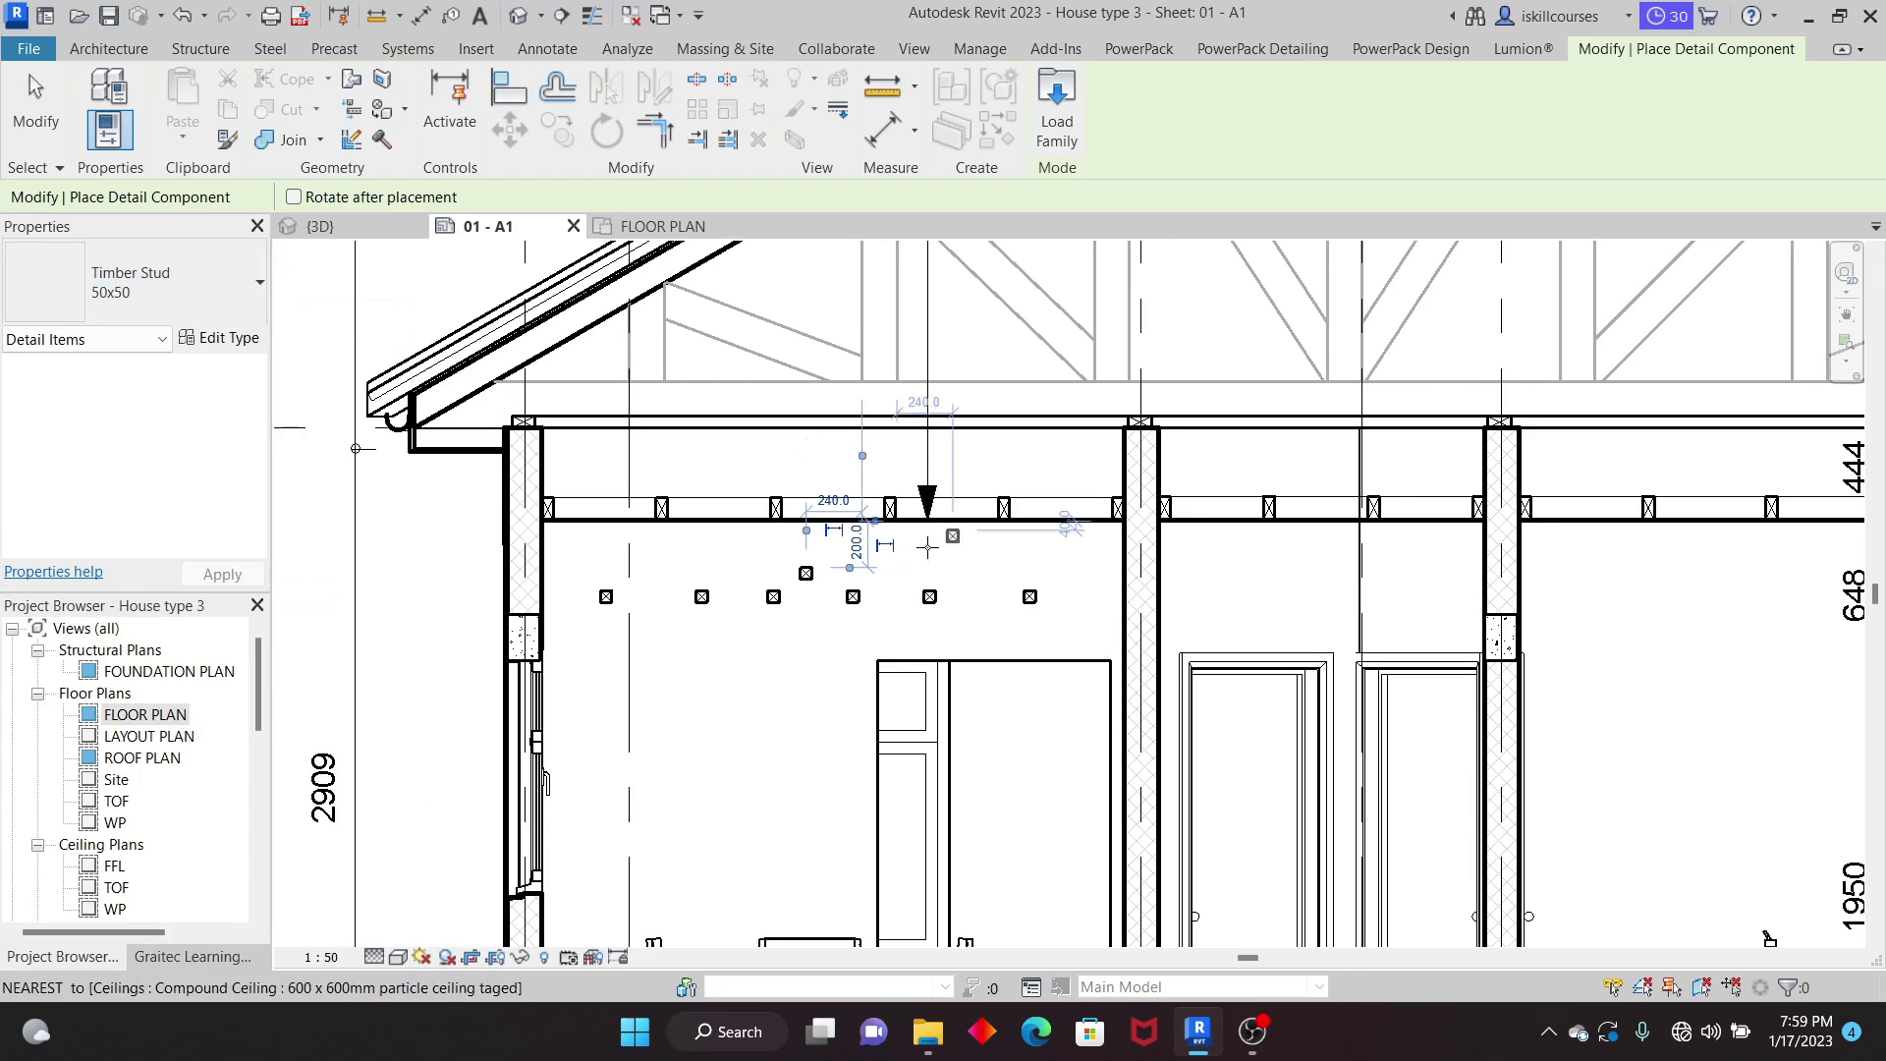
pyautogui.rightClick(1063, 265)
pyautogui.click(1096, 281)
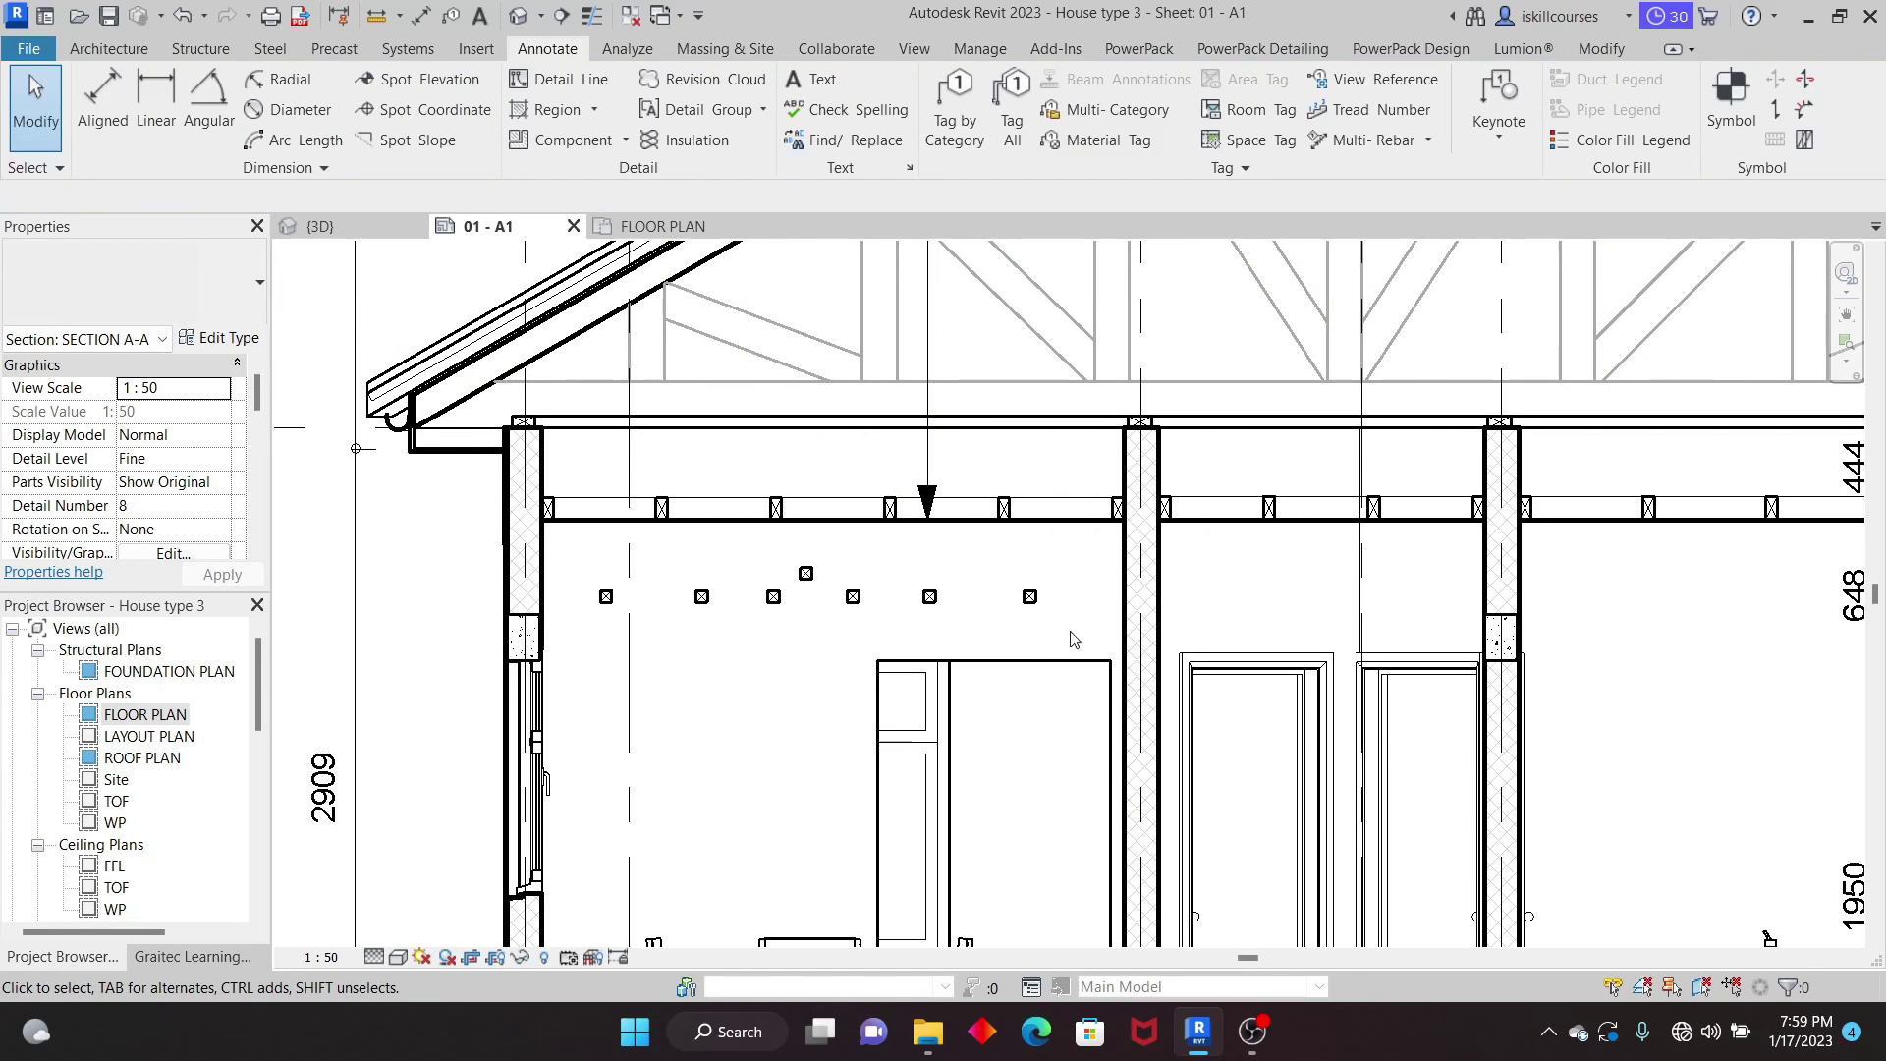
# Step: Delete all seven trial Timber Stud 50x50 detail components placed below the ceiling
pyautogui.click(1026, 597)
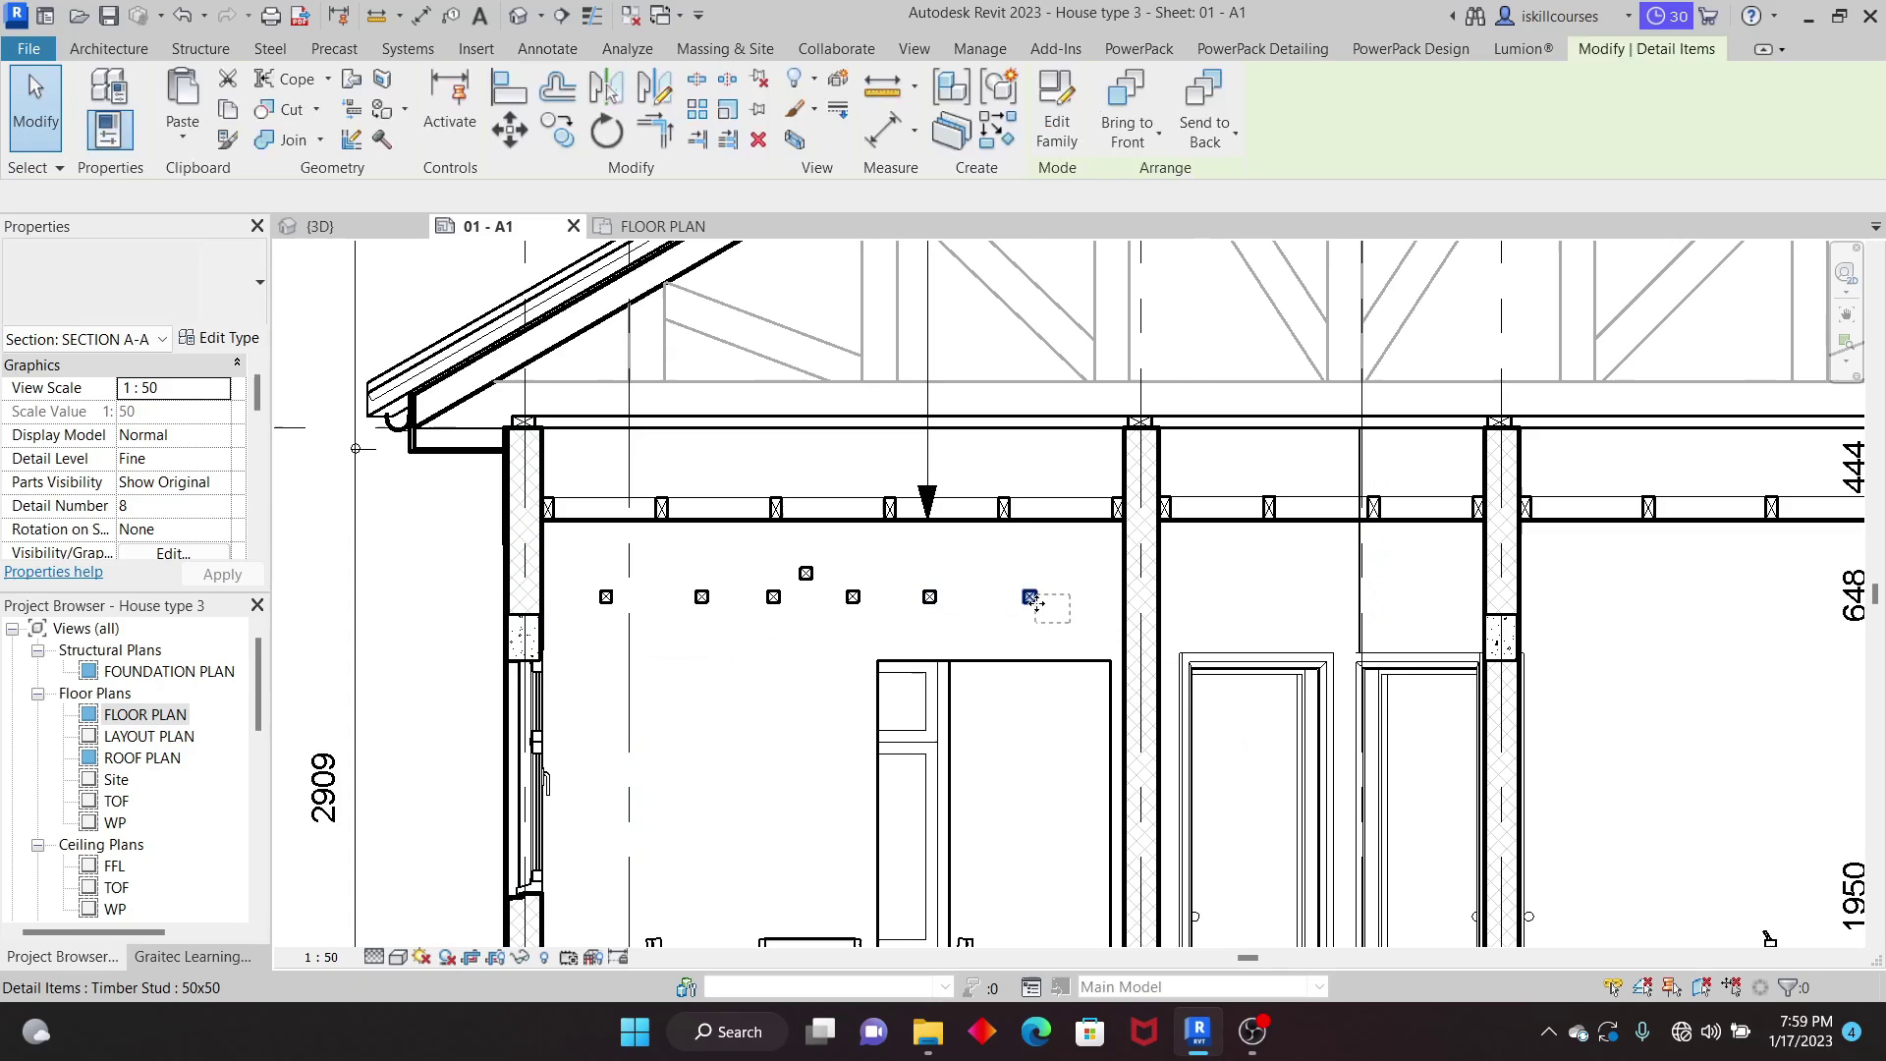
pyautogui.press('Escape')
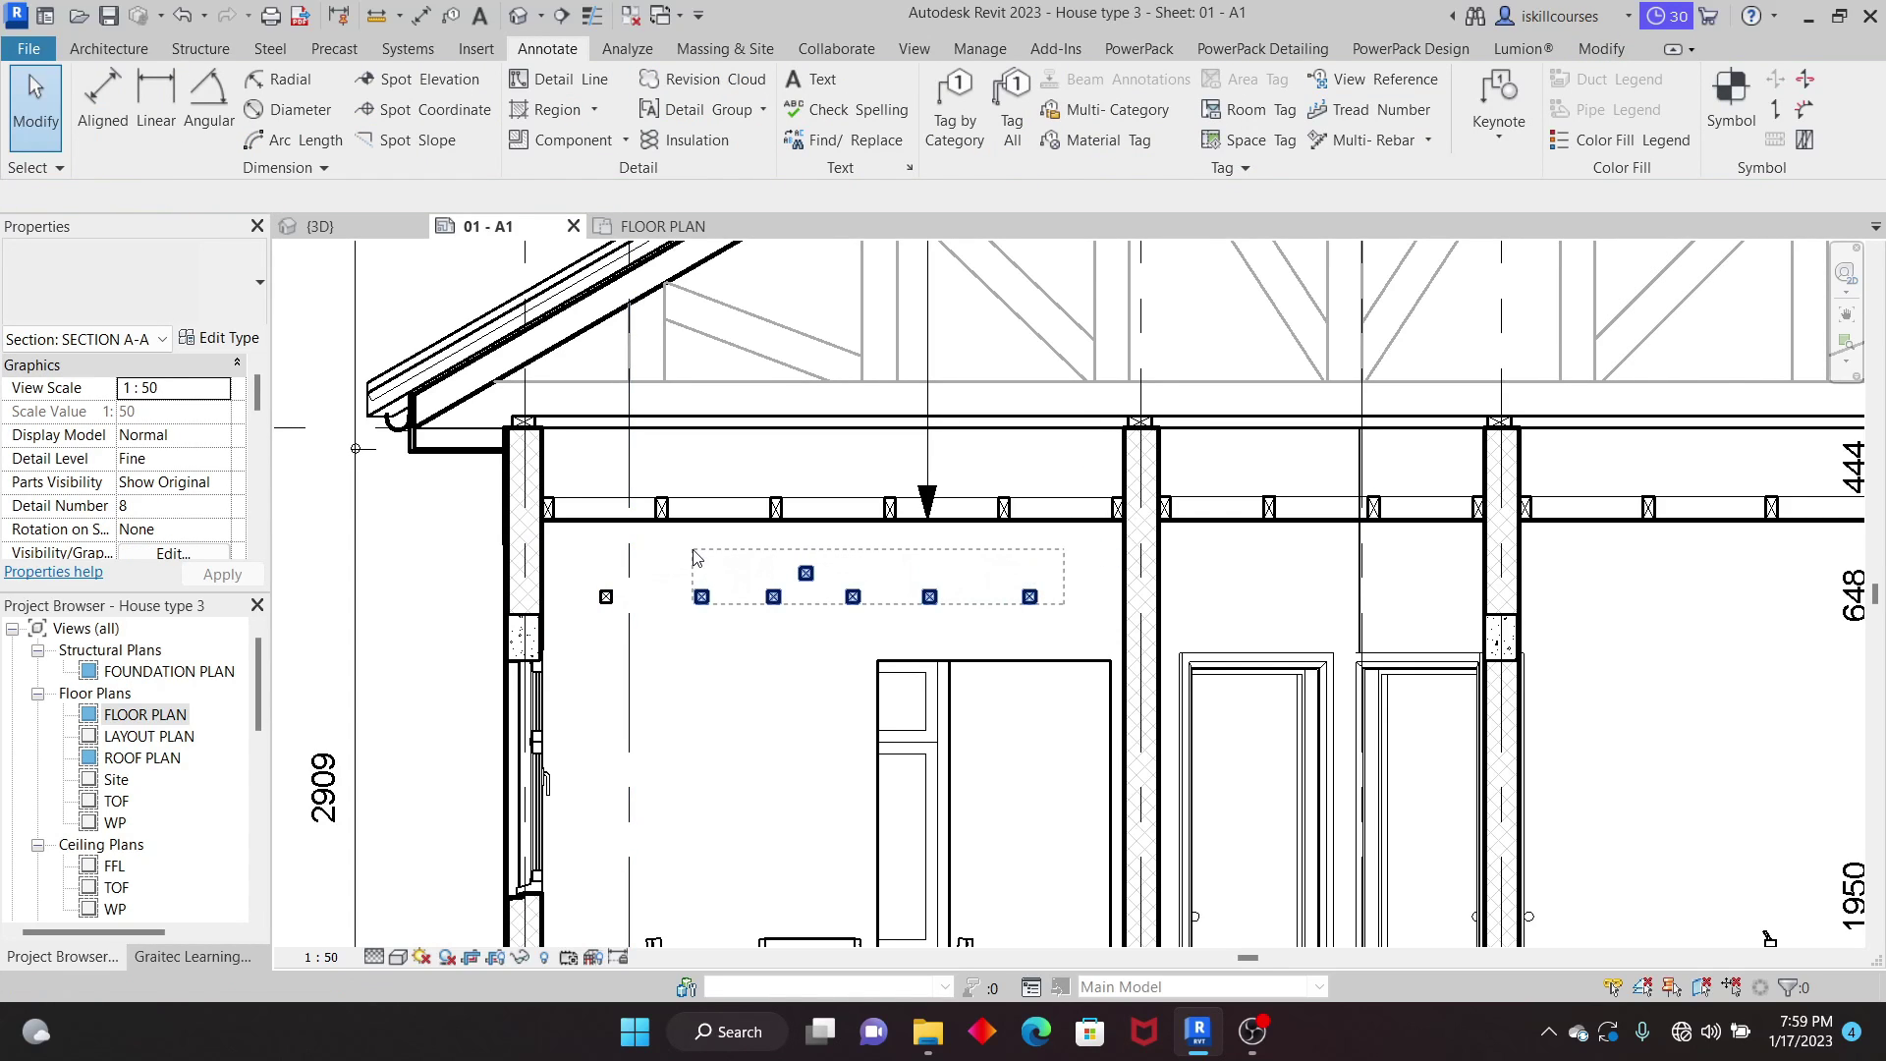
pyautogui.moveTo(693, 558); pyautogui.dragTo(694, 554)
pyautogui.press('Delete')
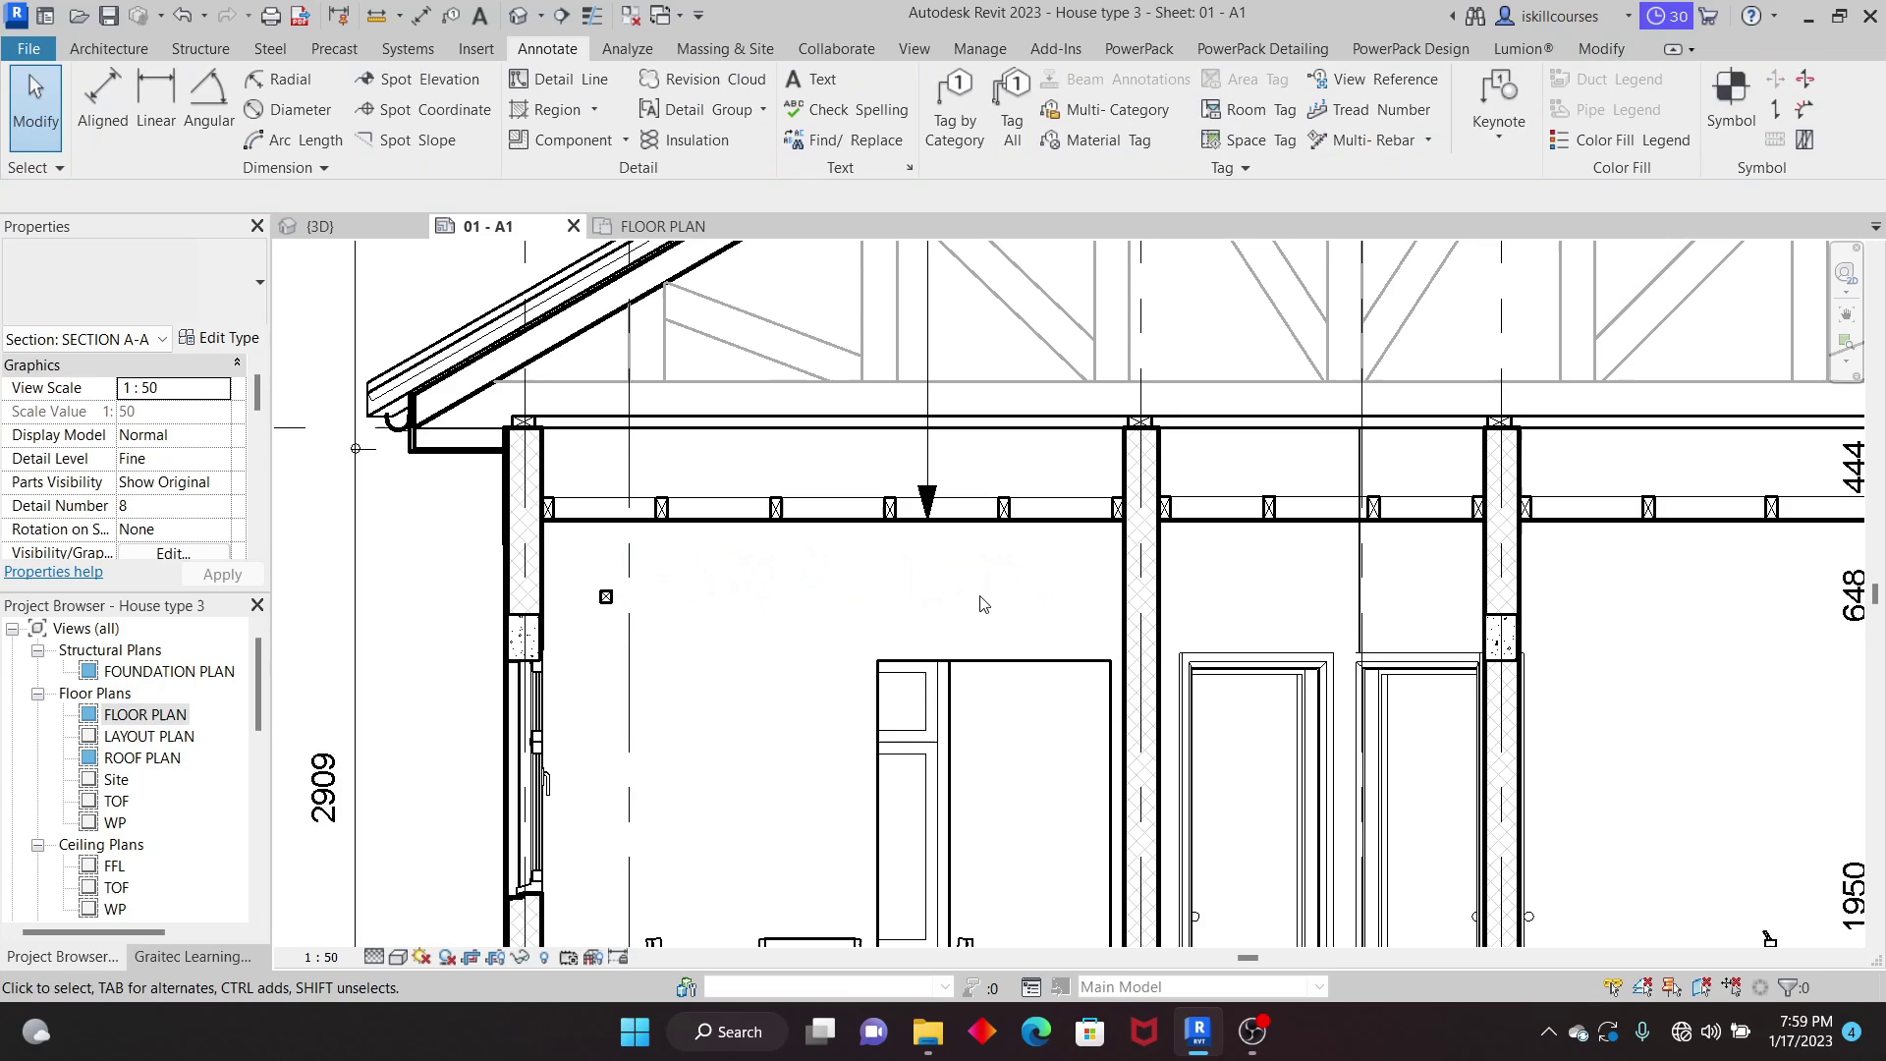
pyautogui.click(631, 572)
pyautogui.click(759, 139)
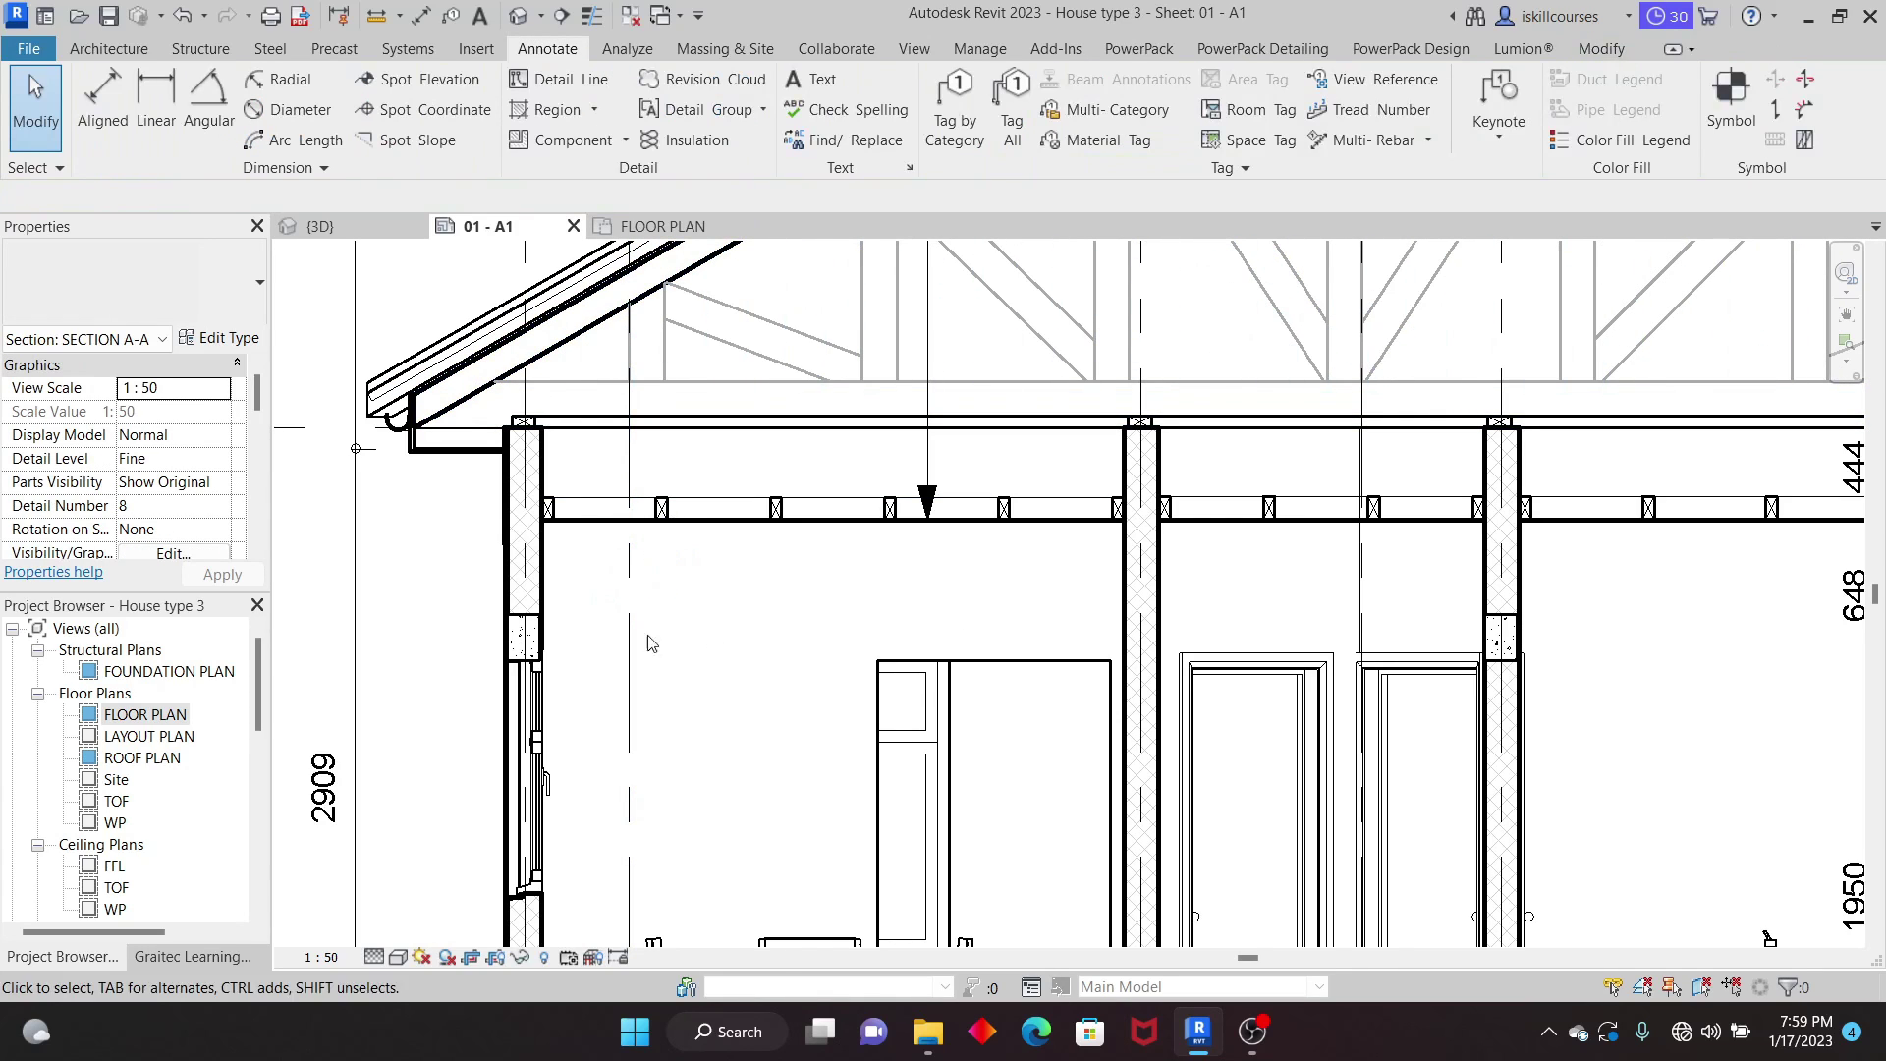
# Step: Examine the hardcore filled region beneath the floor slab and the ground hatching around the foundations in Section A-A
pyautogui.scroll(-5, 1344, 491)
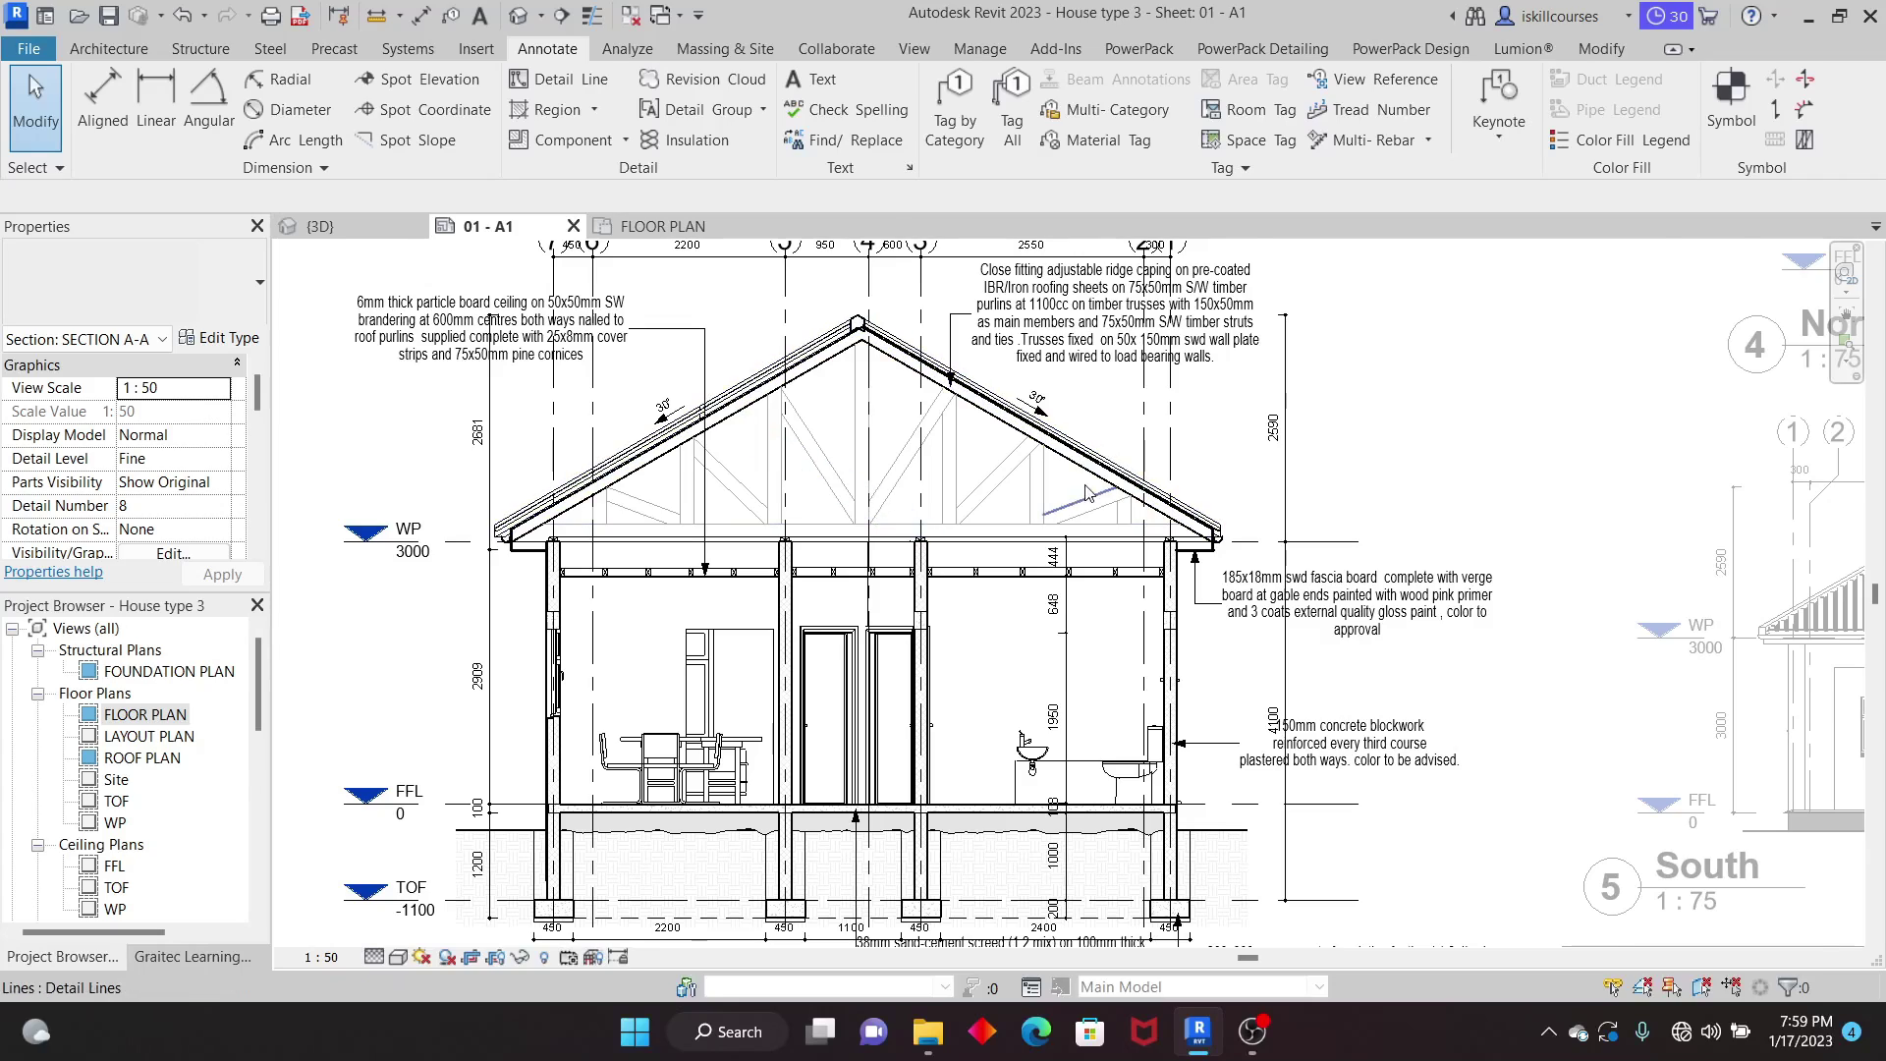
pyautogui.scroll(-3, 1342, 498)
pyautogui.scroll(3, 847, 749)
pyautogui.scroll(4, 817, 641)
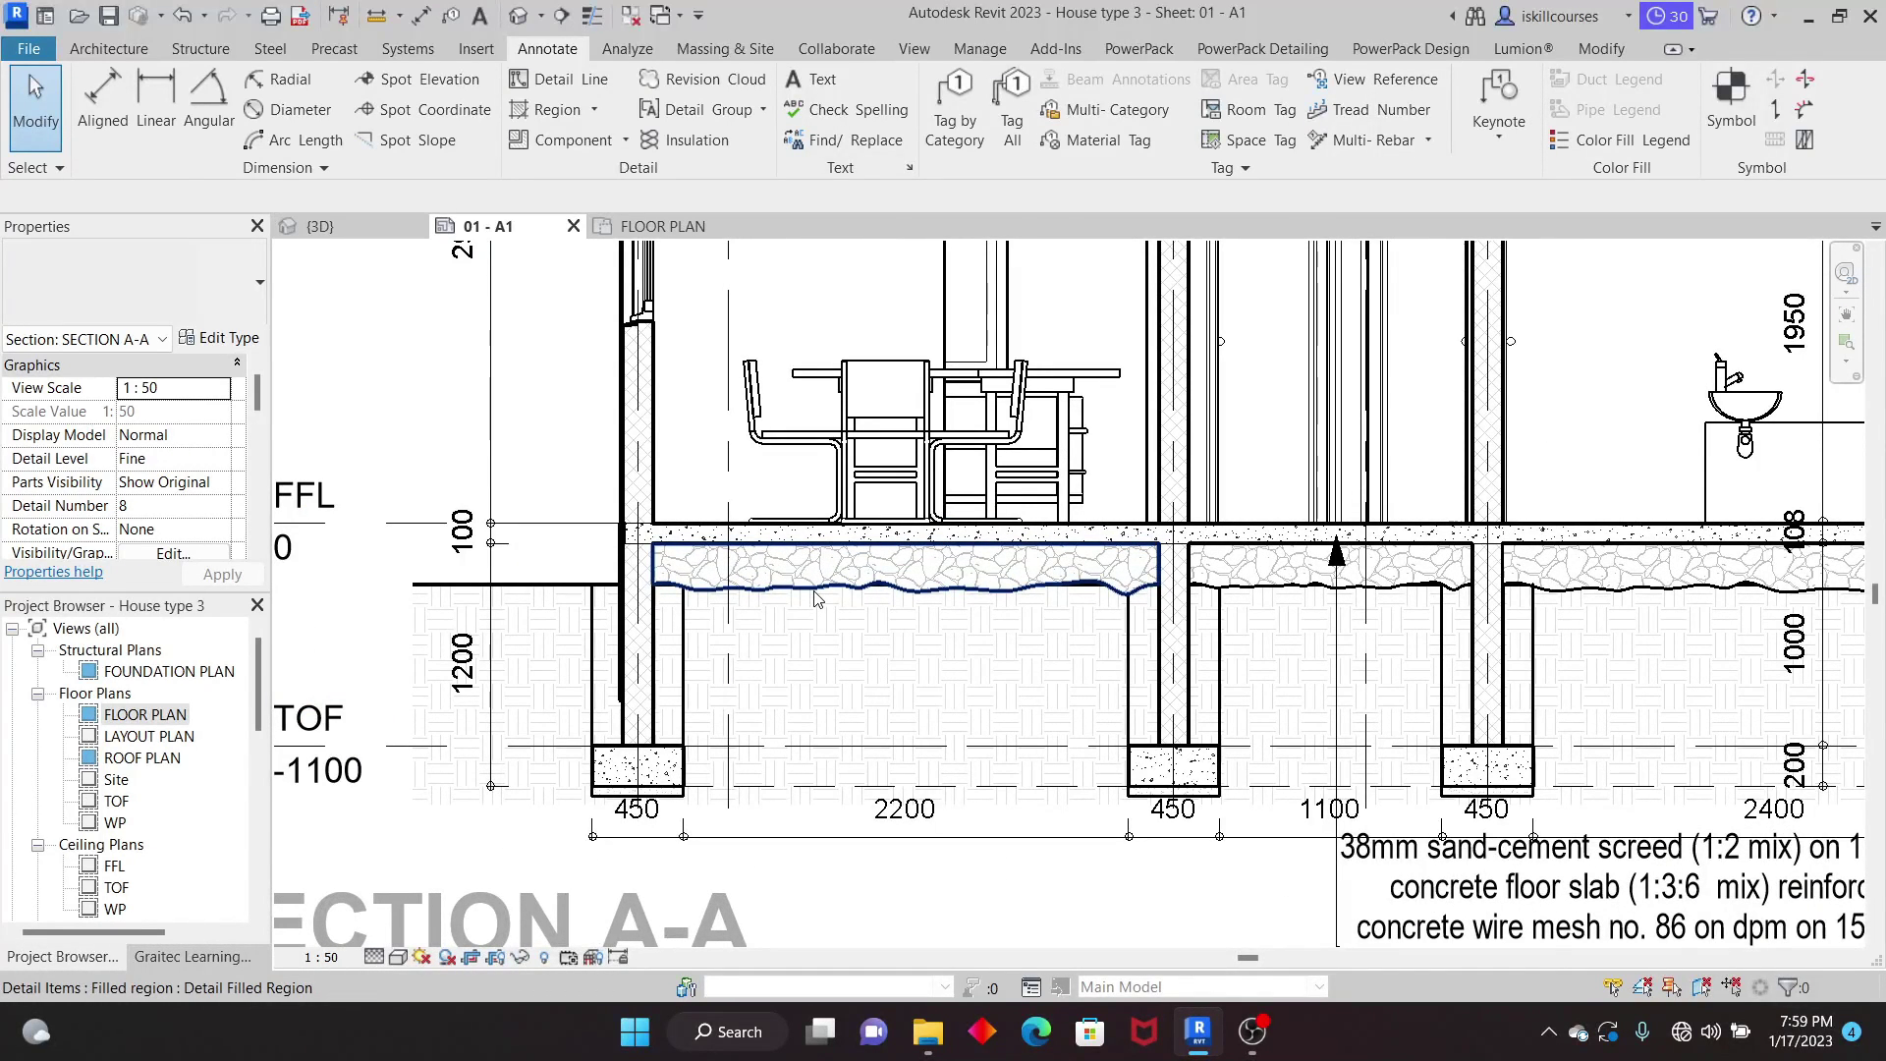
pyautogui.click(817, 616)
pyautogui.scroll(-4, 786, 656)
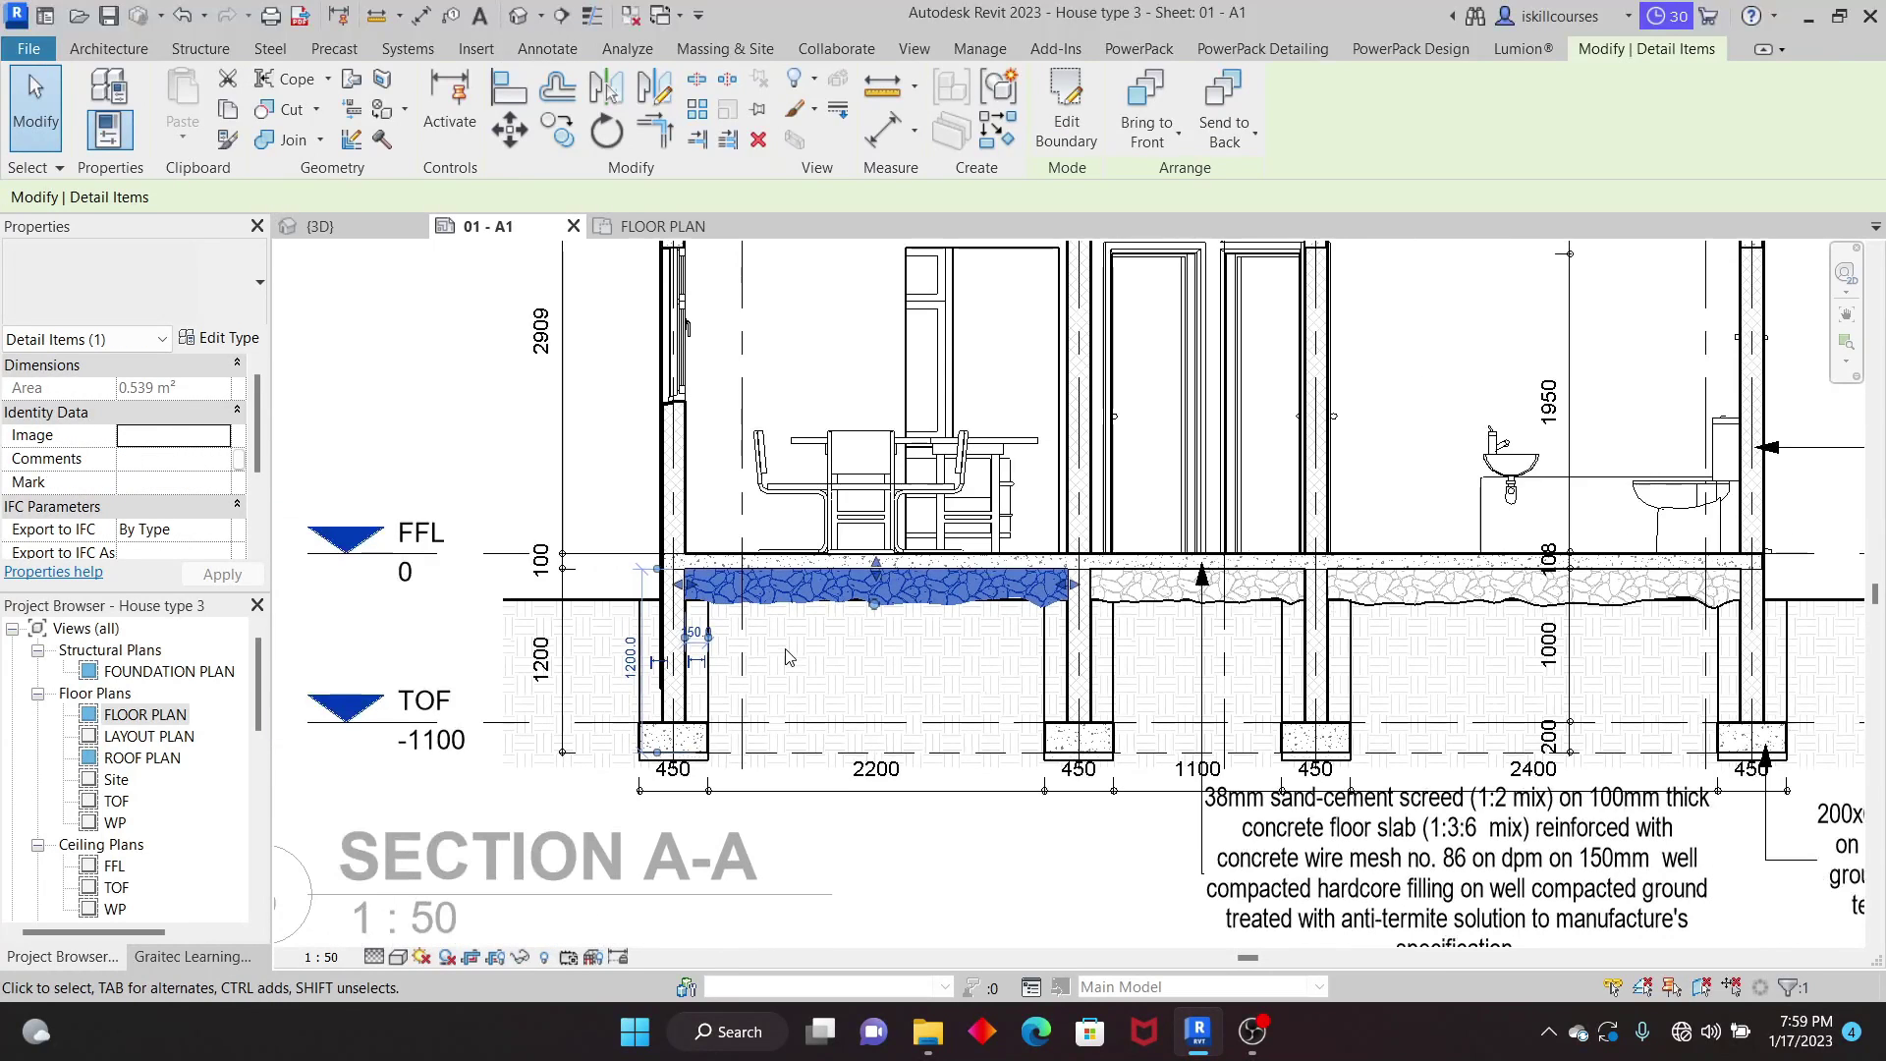
pyautogui.press('Escape')
pyautogui.scroll(4, 923, 700)
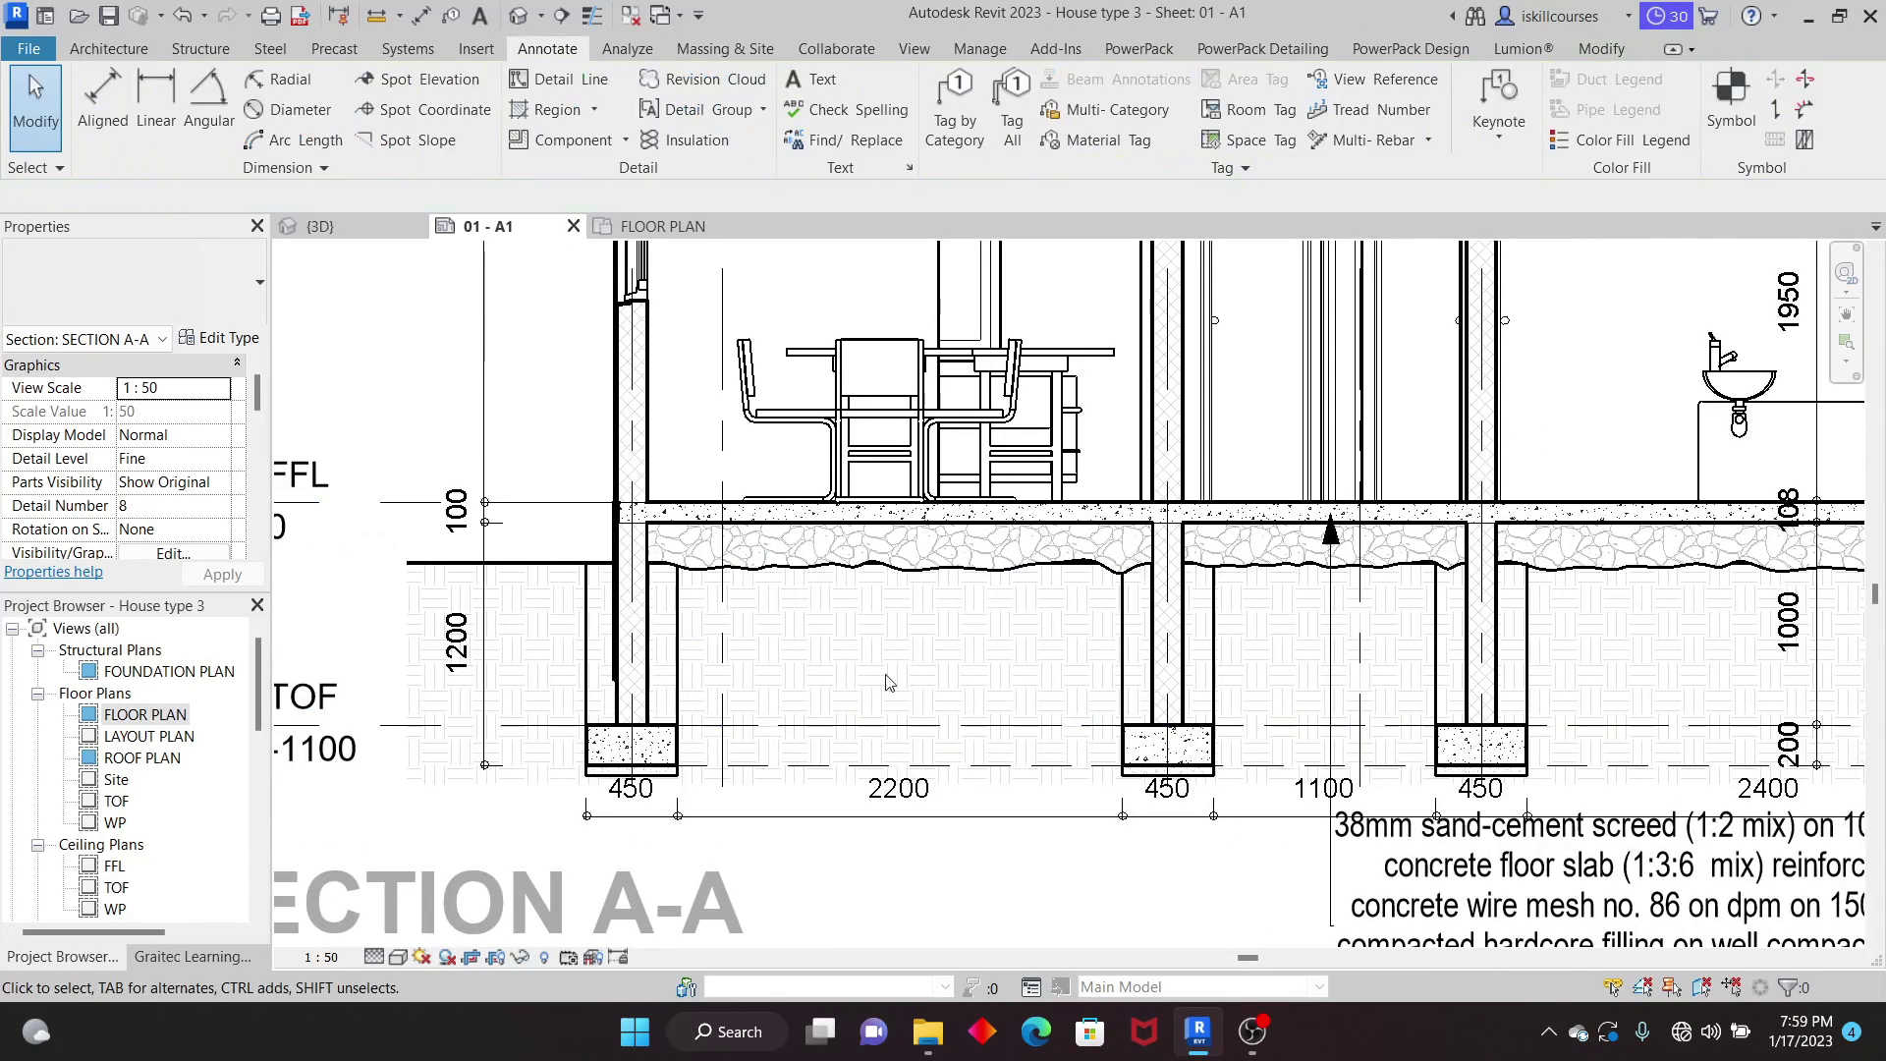
pyautogui.scroll(-3, 884, 641)
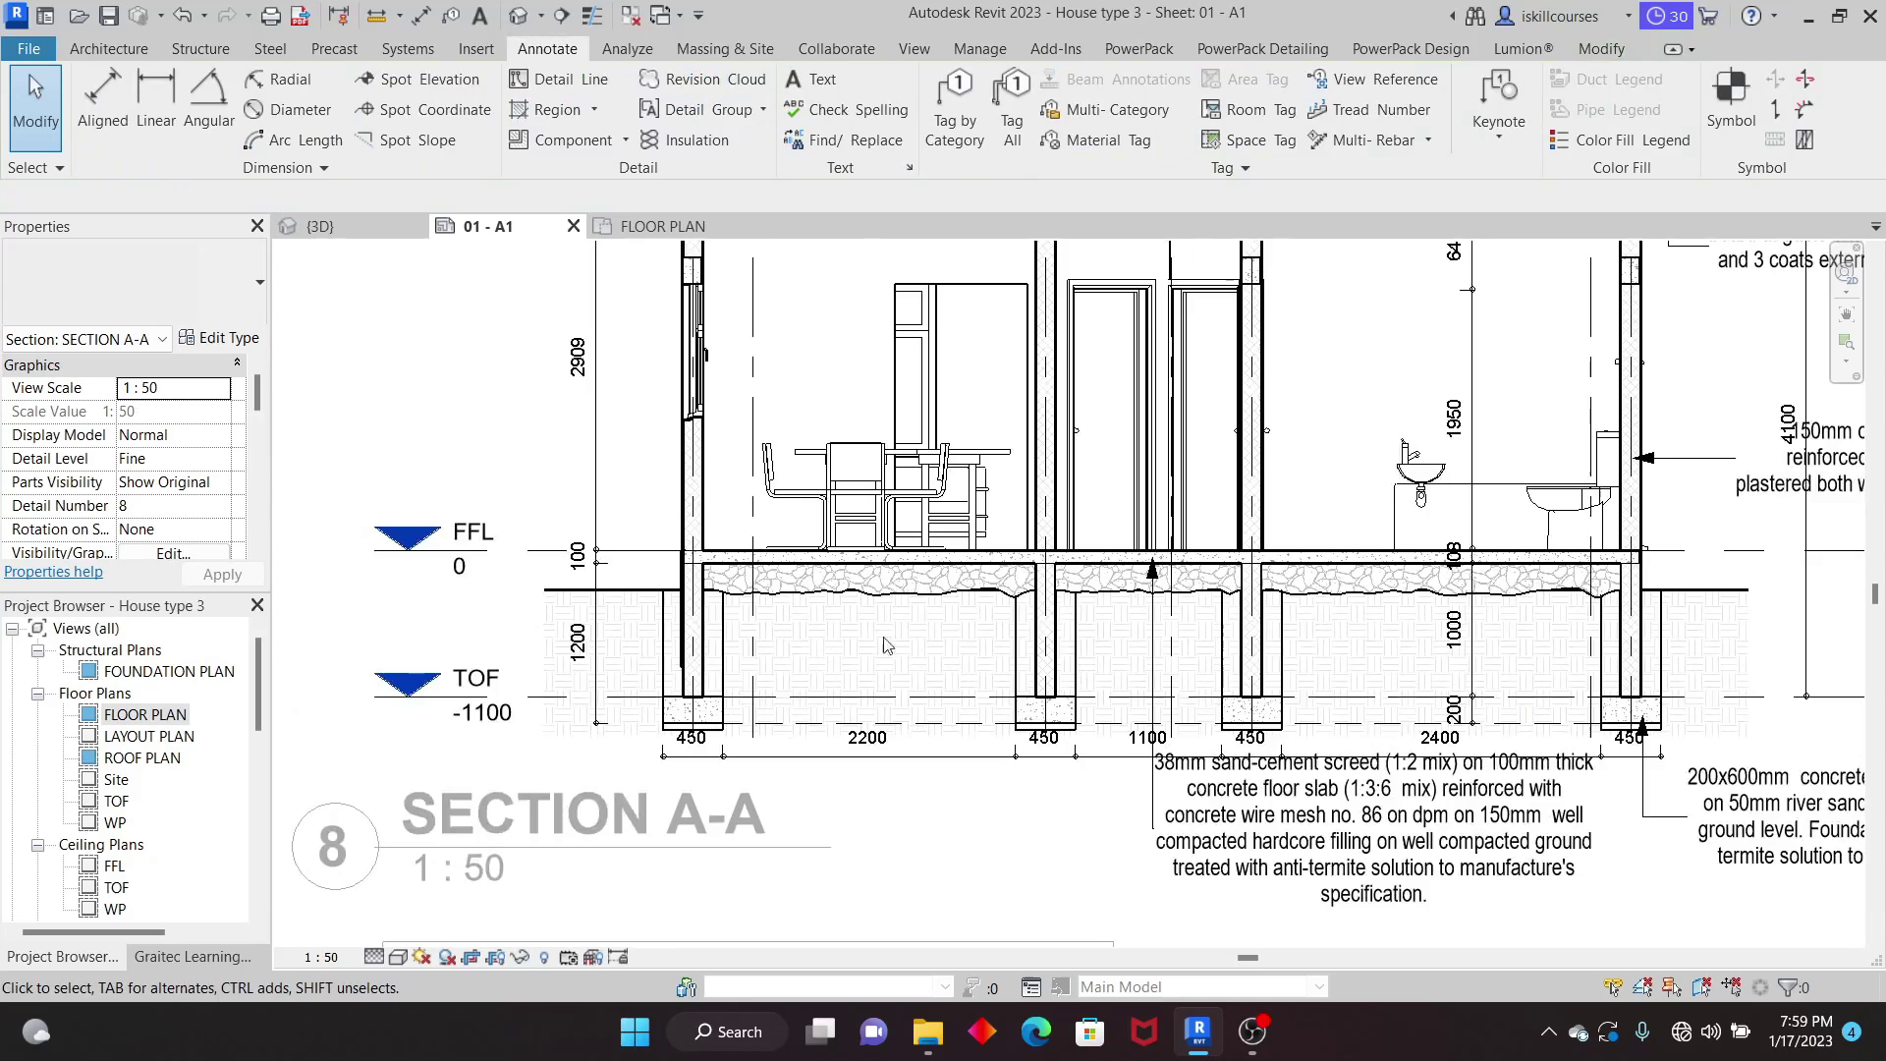
pyautogui.scroll(3, 1424, 590)
pyautogui.scroll(1, 1524, 575)
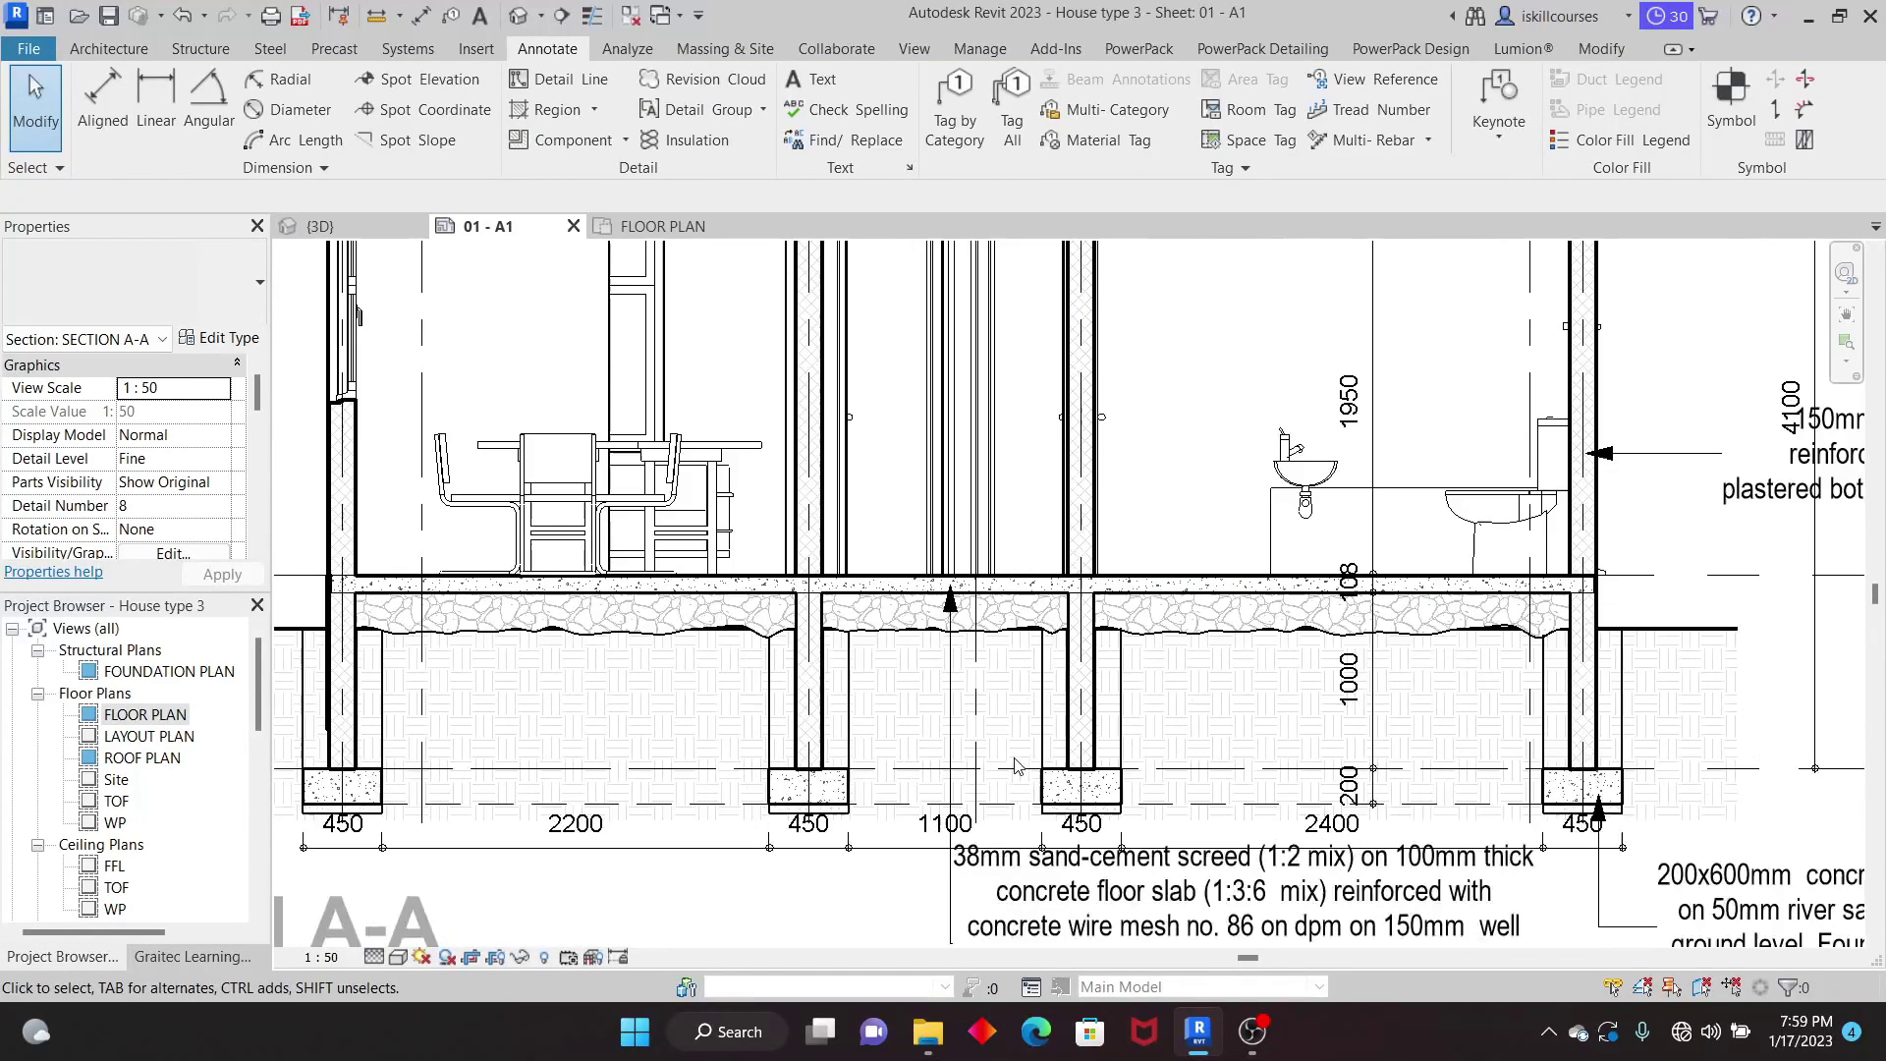
pyautogui.scroll(-1, 1022, 727)
# Step: Inspect the vertical detail lines that mark the foundation trench sides in Section A-A
pyautogui.click(1121, 687)
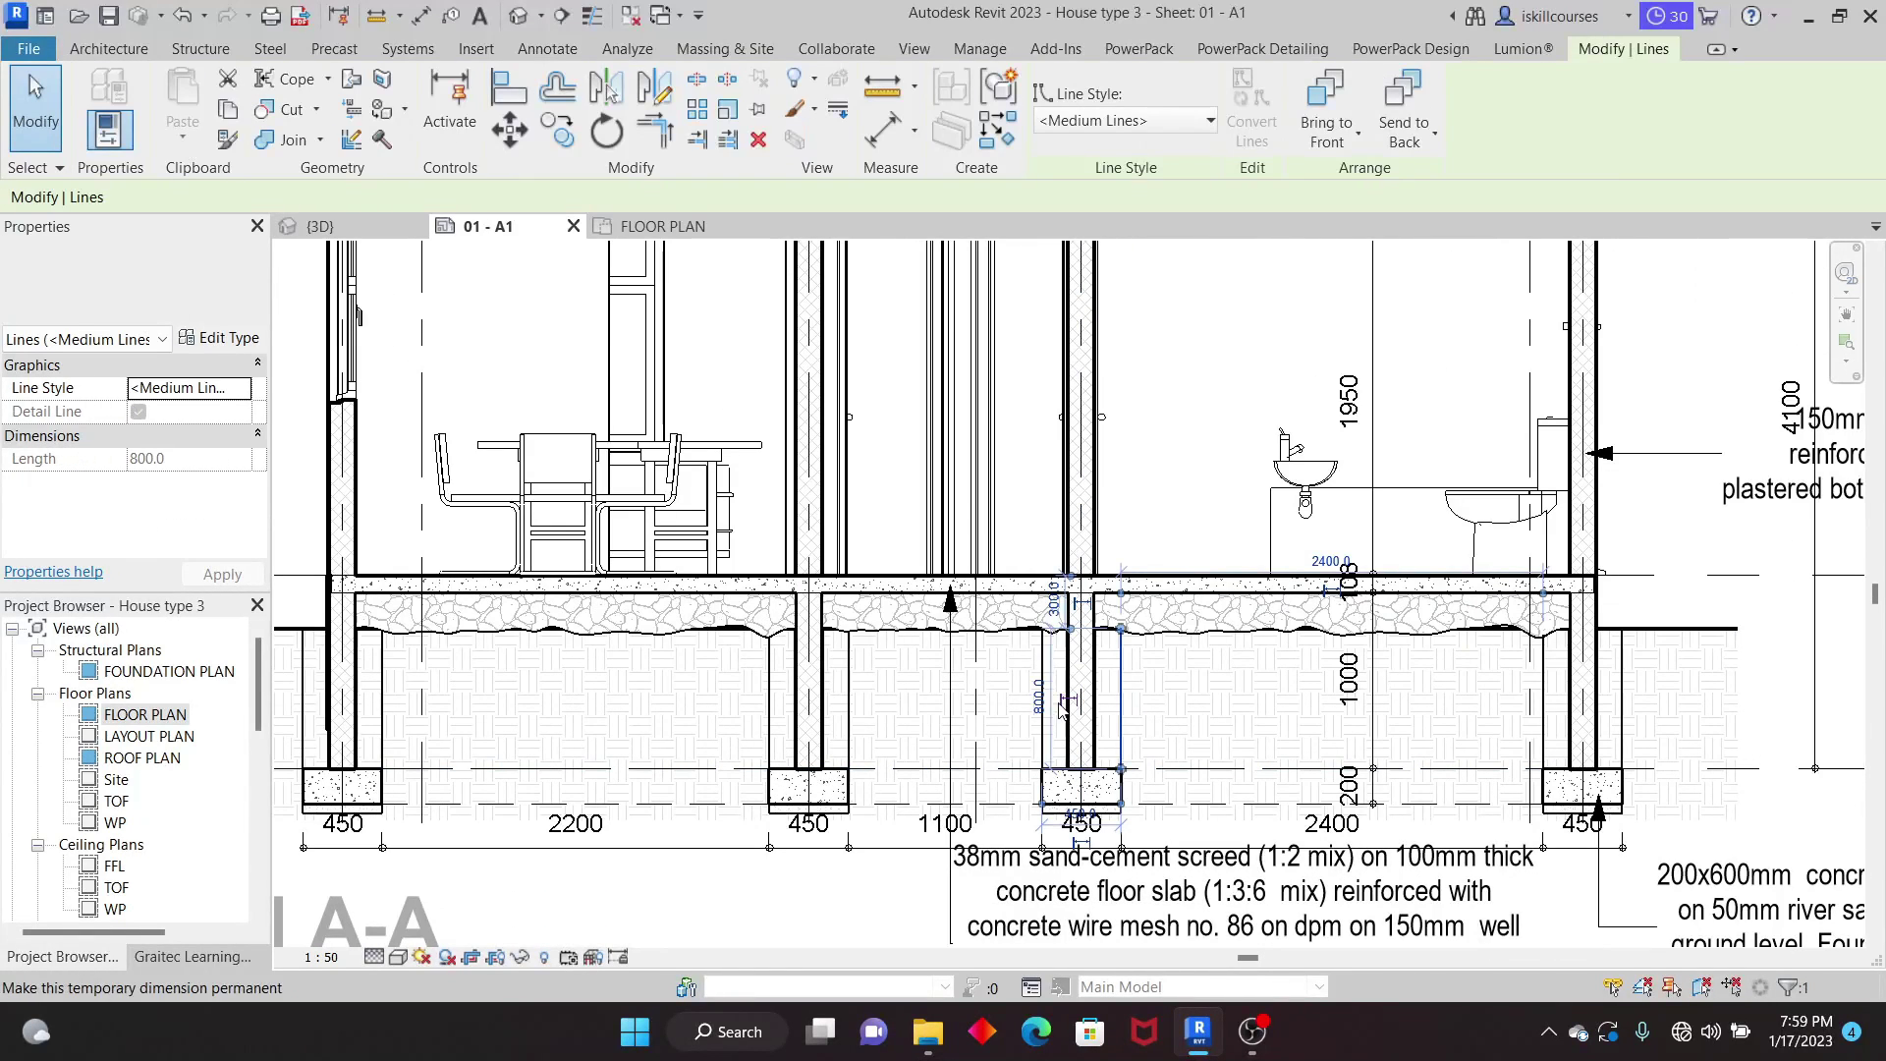
pyautogui.click(1043, 703)
pyautogui.scroll(-2, 1028, 718)
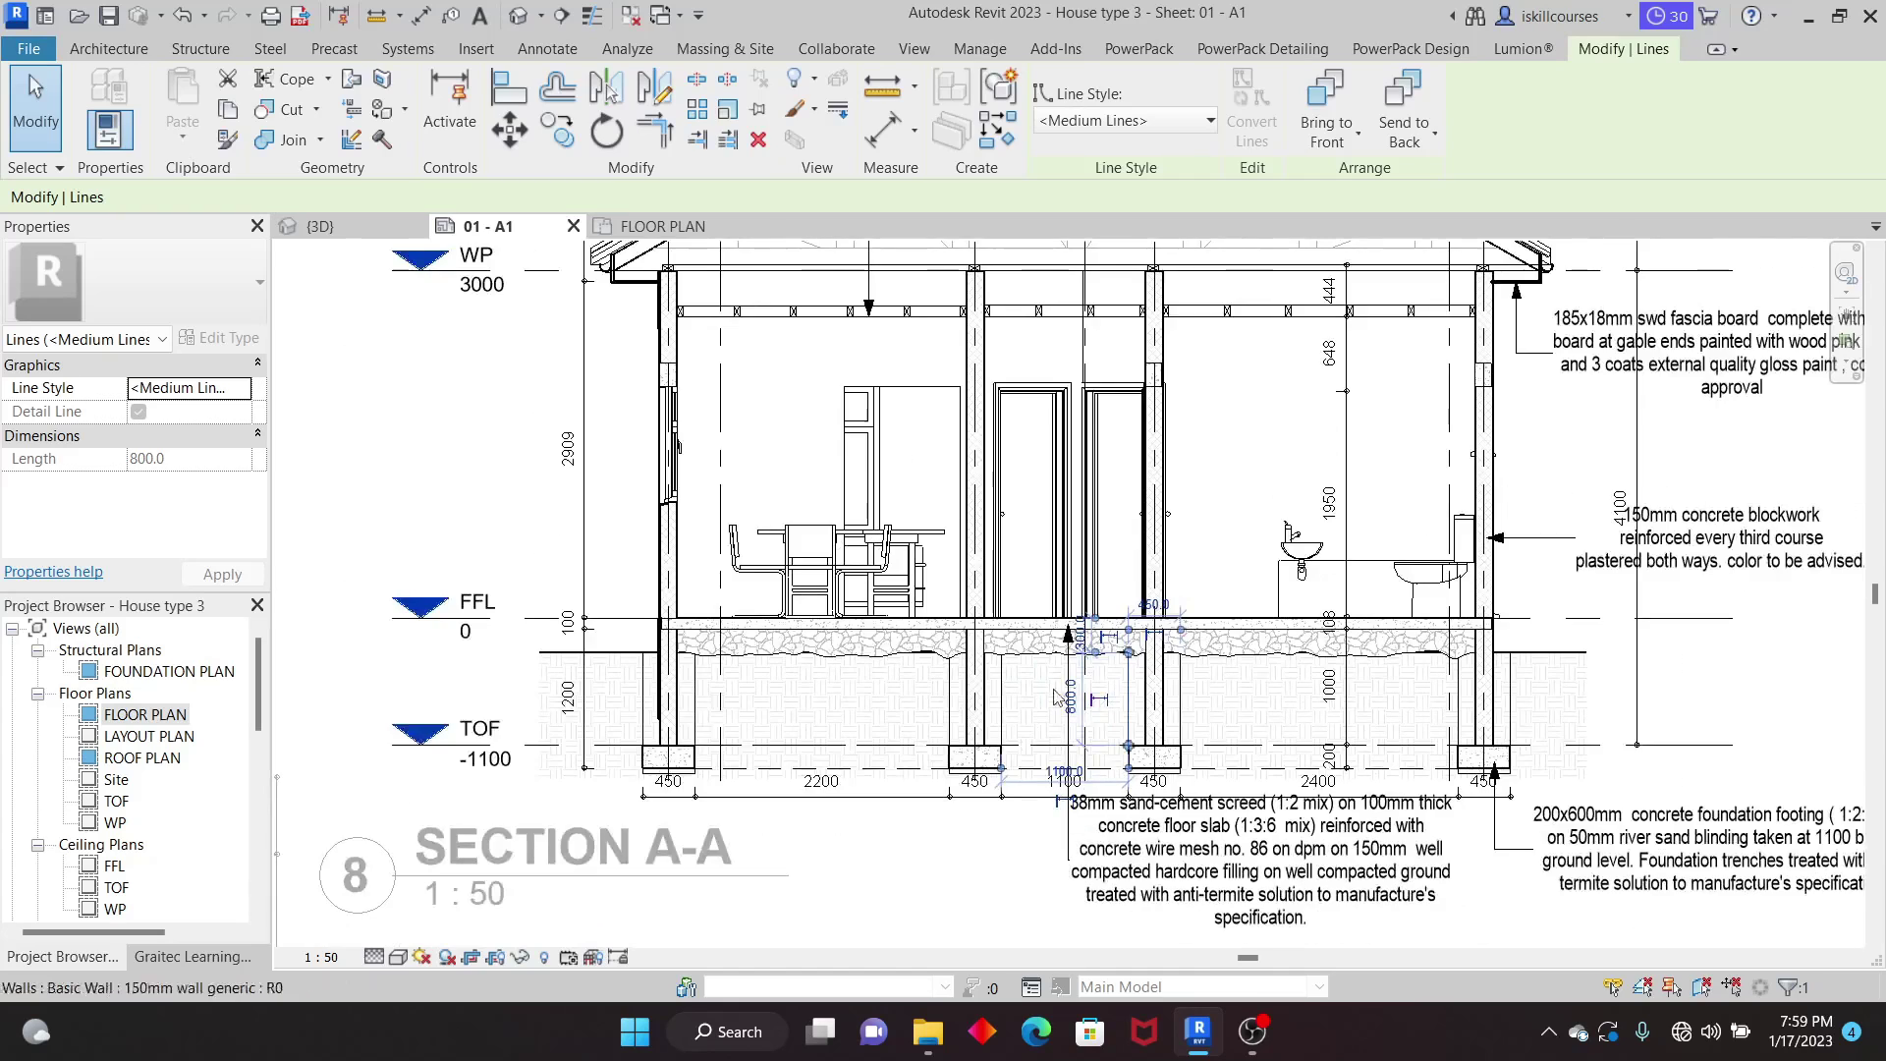
pyautogui.scroll(4, 807, 674)
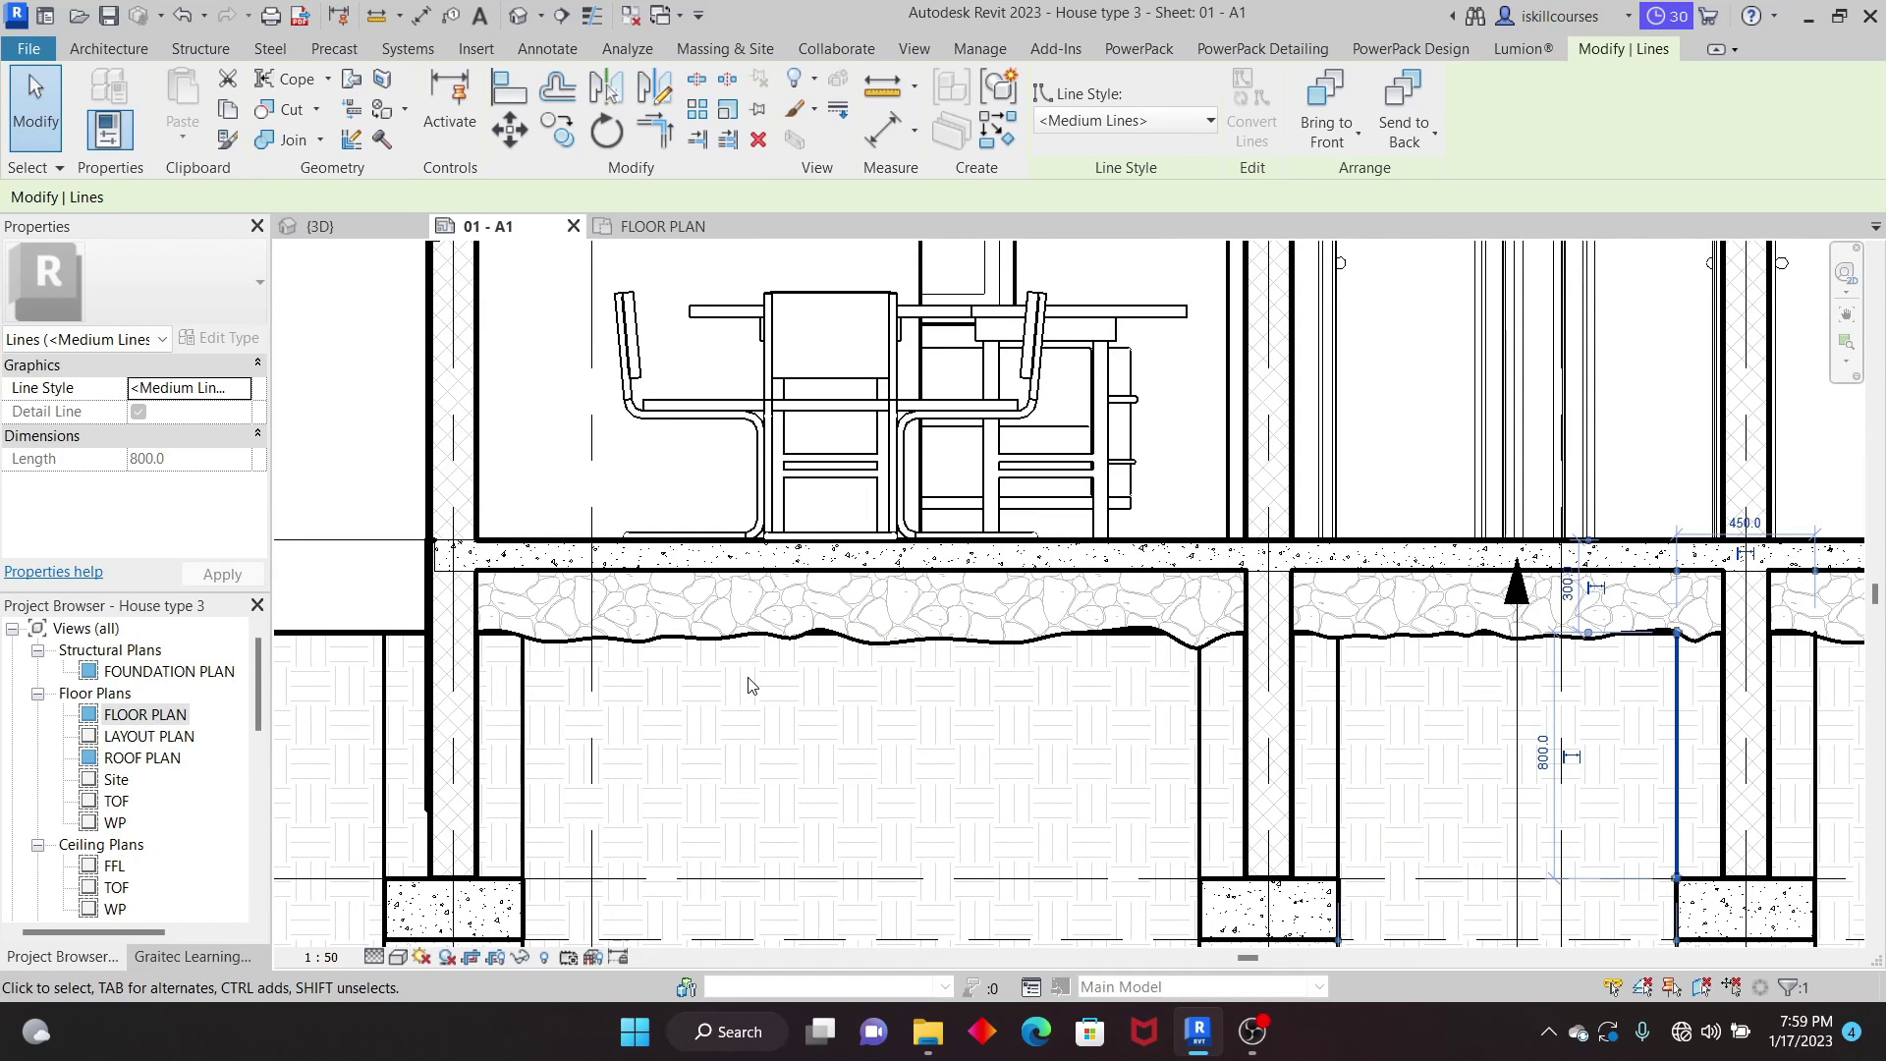
# Step: Check which filled region type the hardcore layer under the slab uses and browse the other available types
pyautogui.click(748, 636)
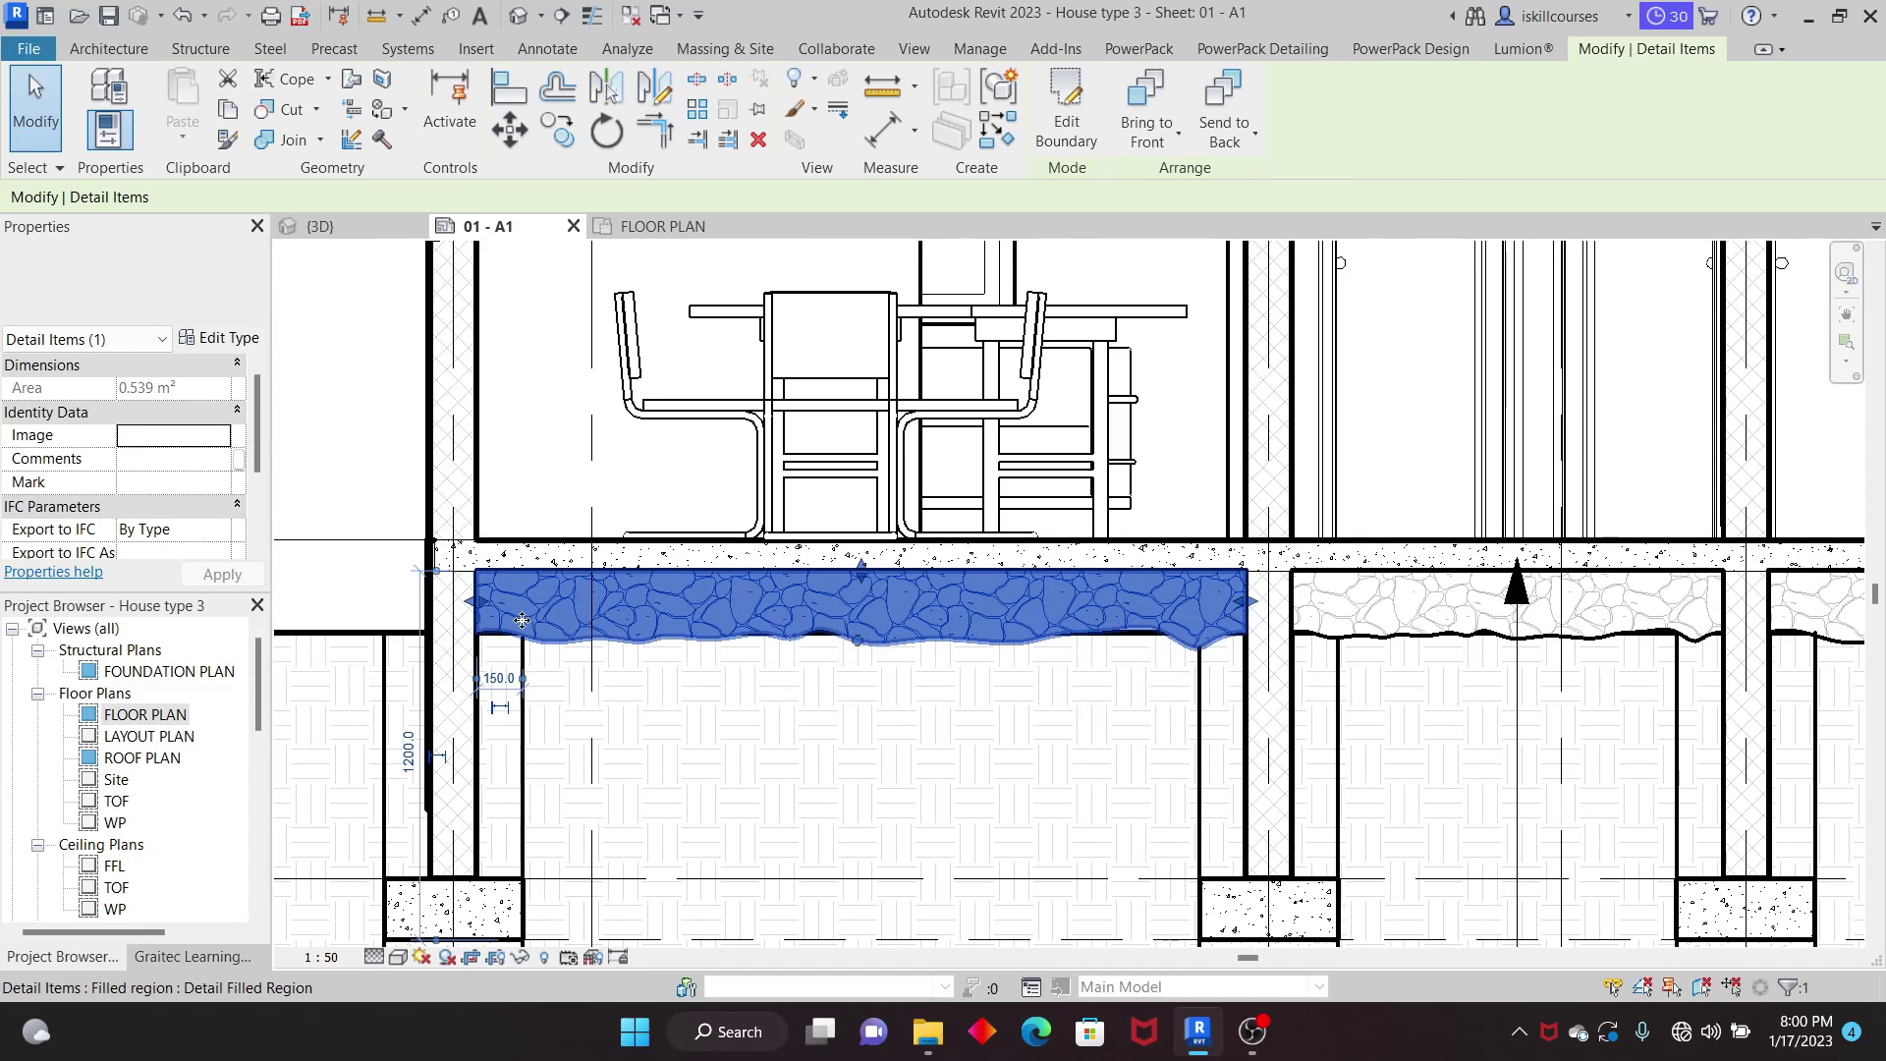
pyautogui.click(812, 659)
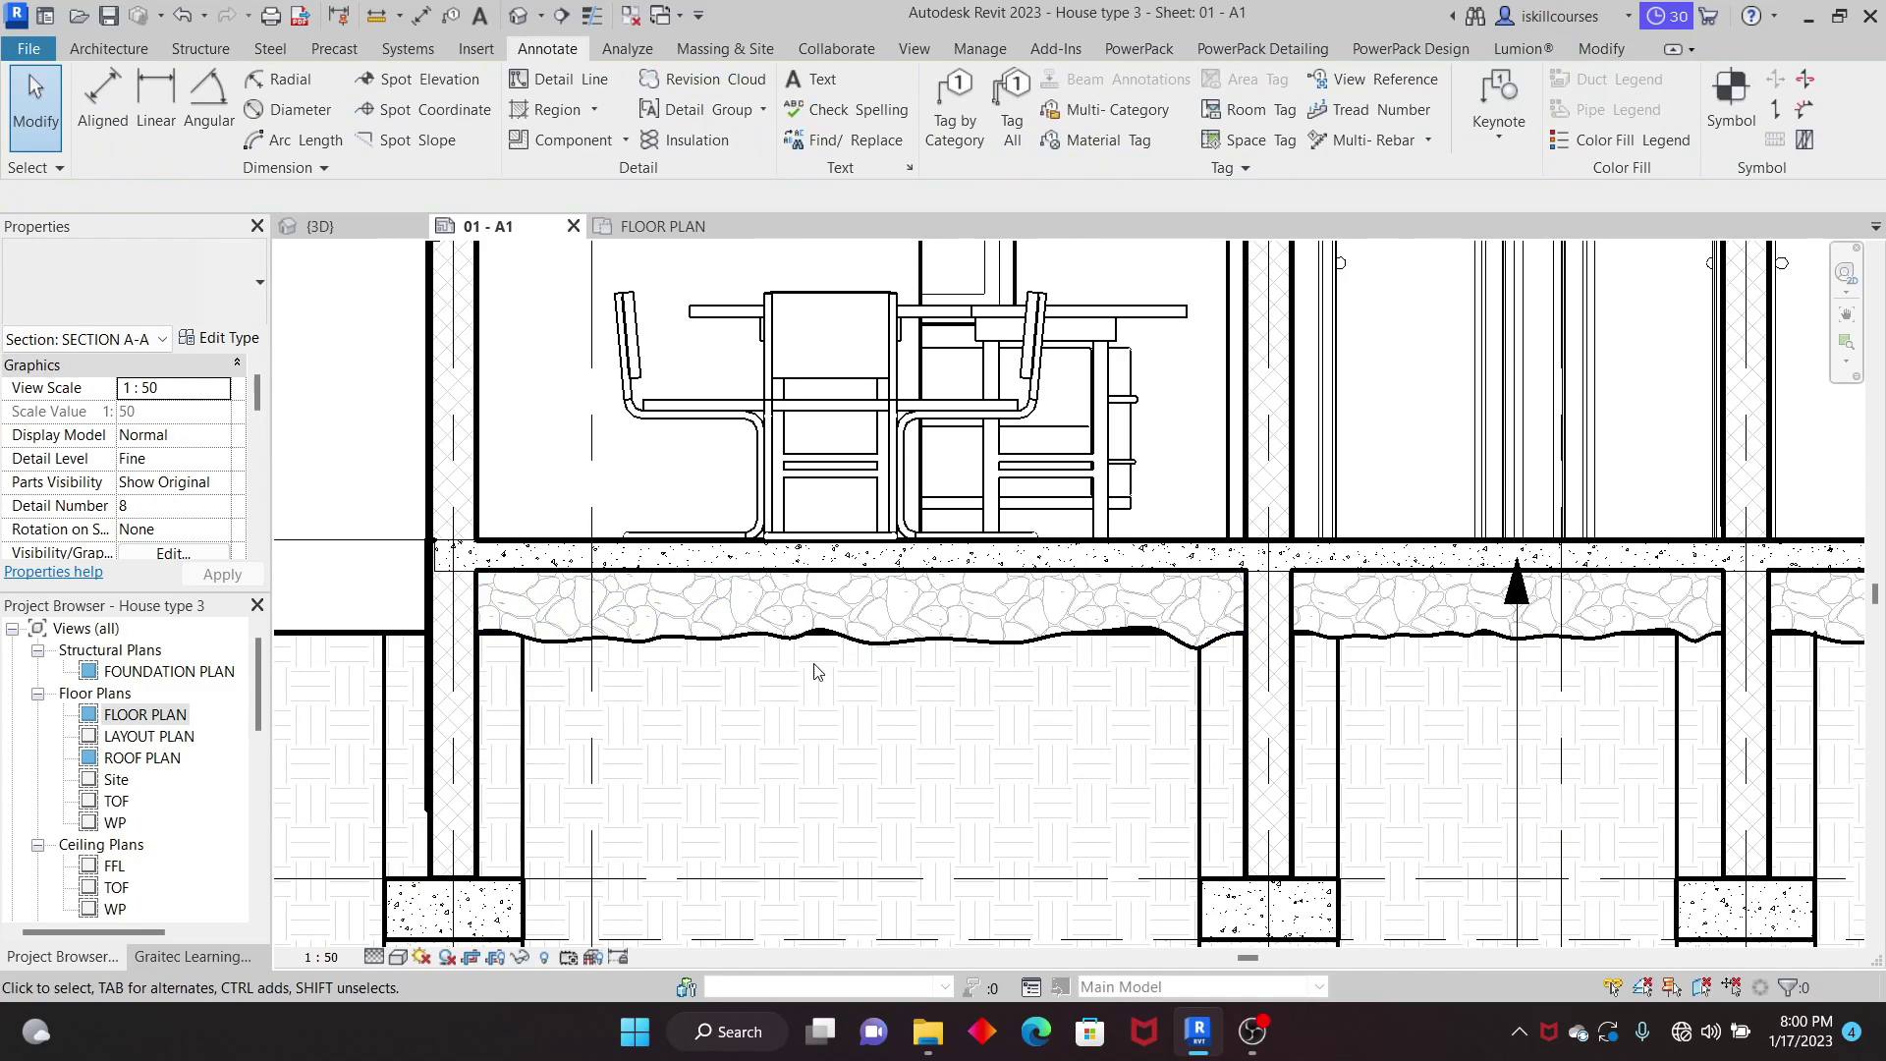
pyautogui.click(808, 640)
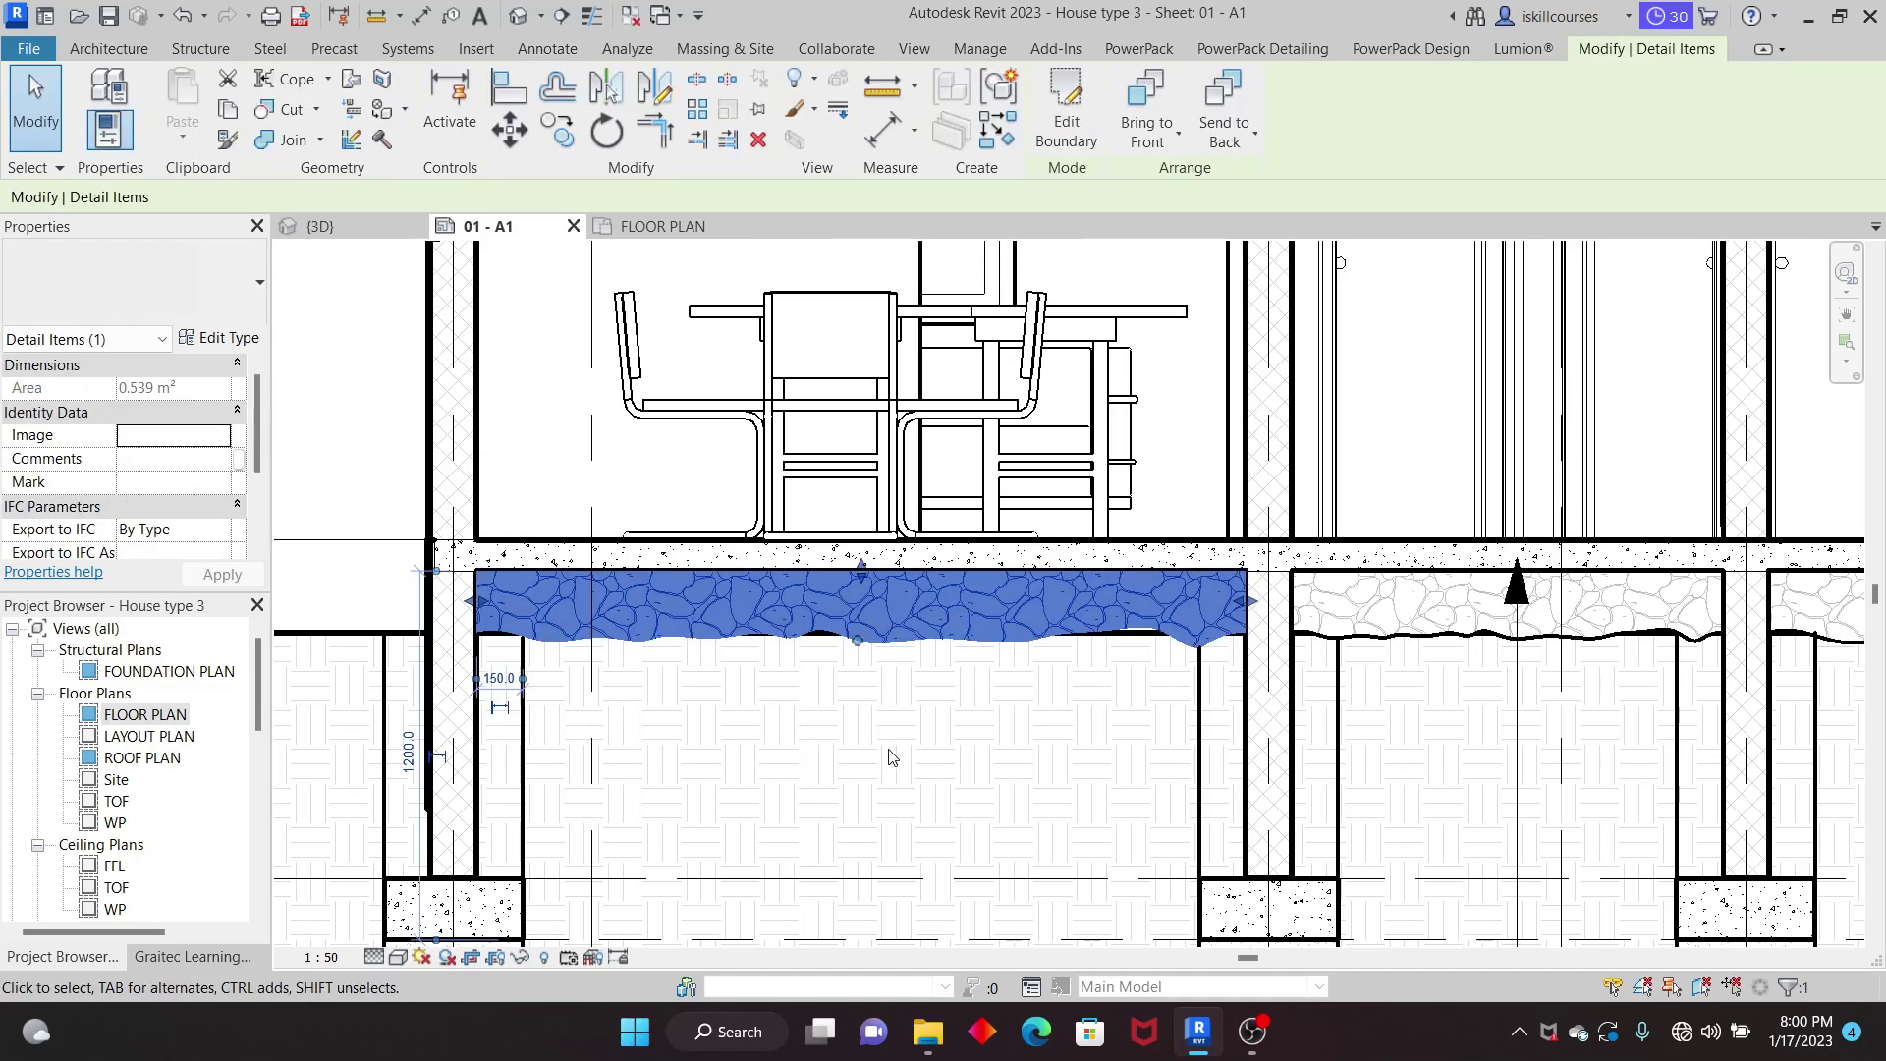
pyautogui.click(237, 305)
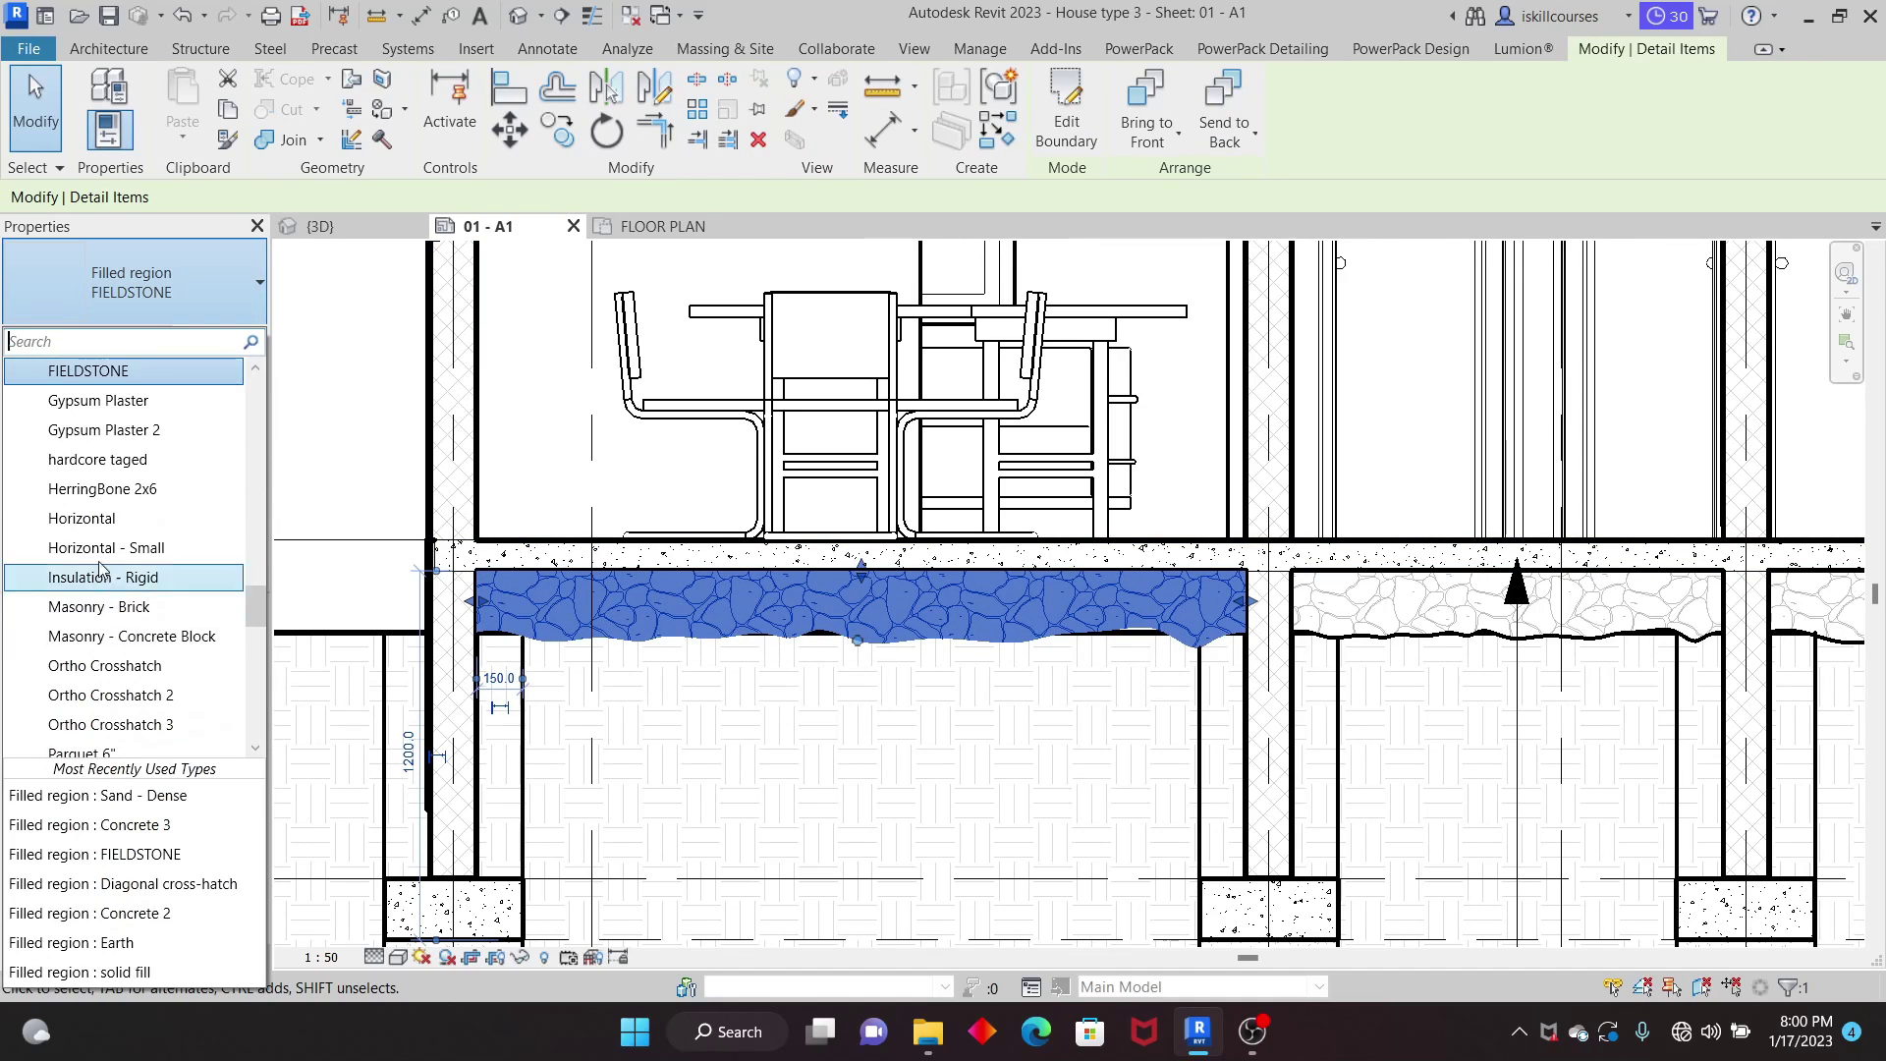
pyautogui.scroll(-6, 136, 639)
pyautogui.press('Escape')
pyautogui.press('Escape')
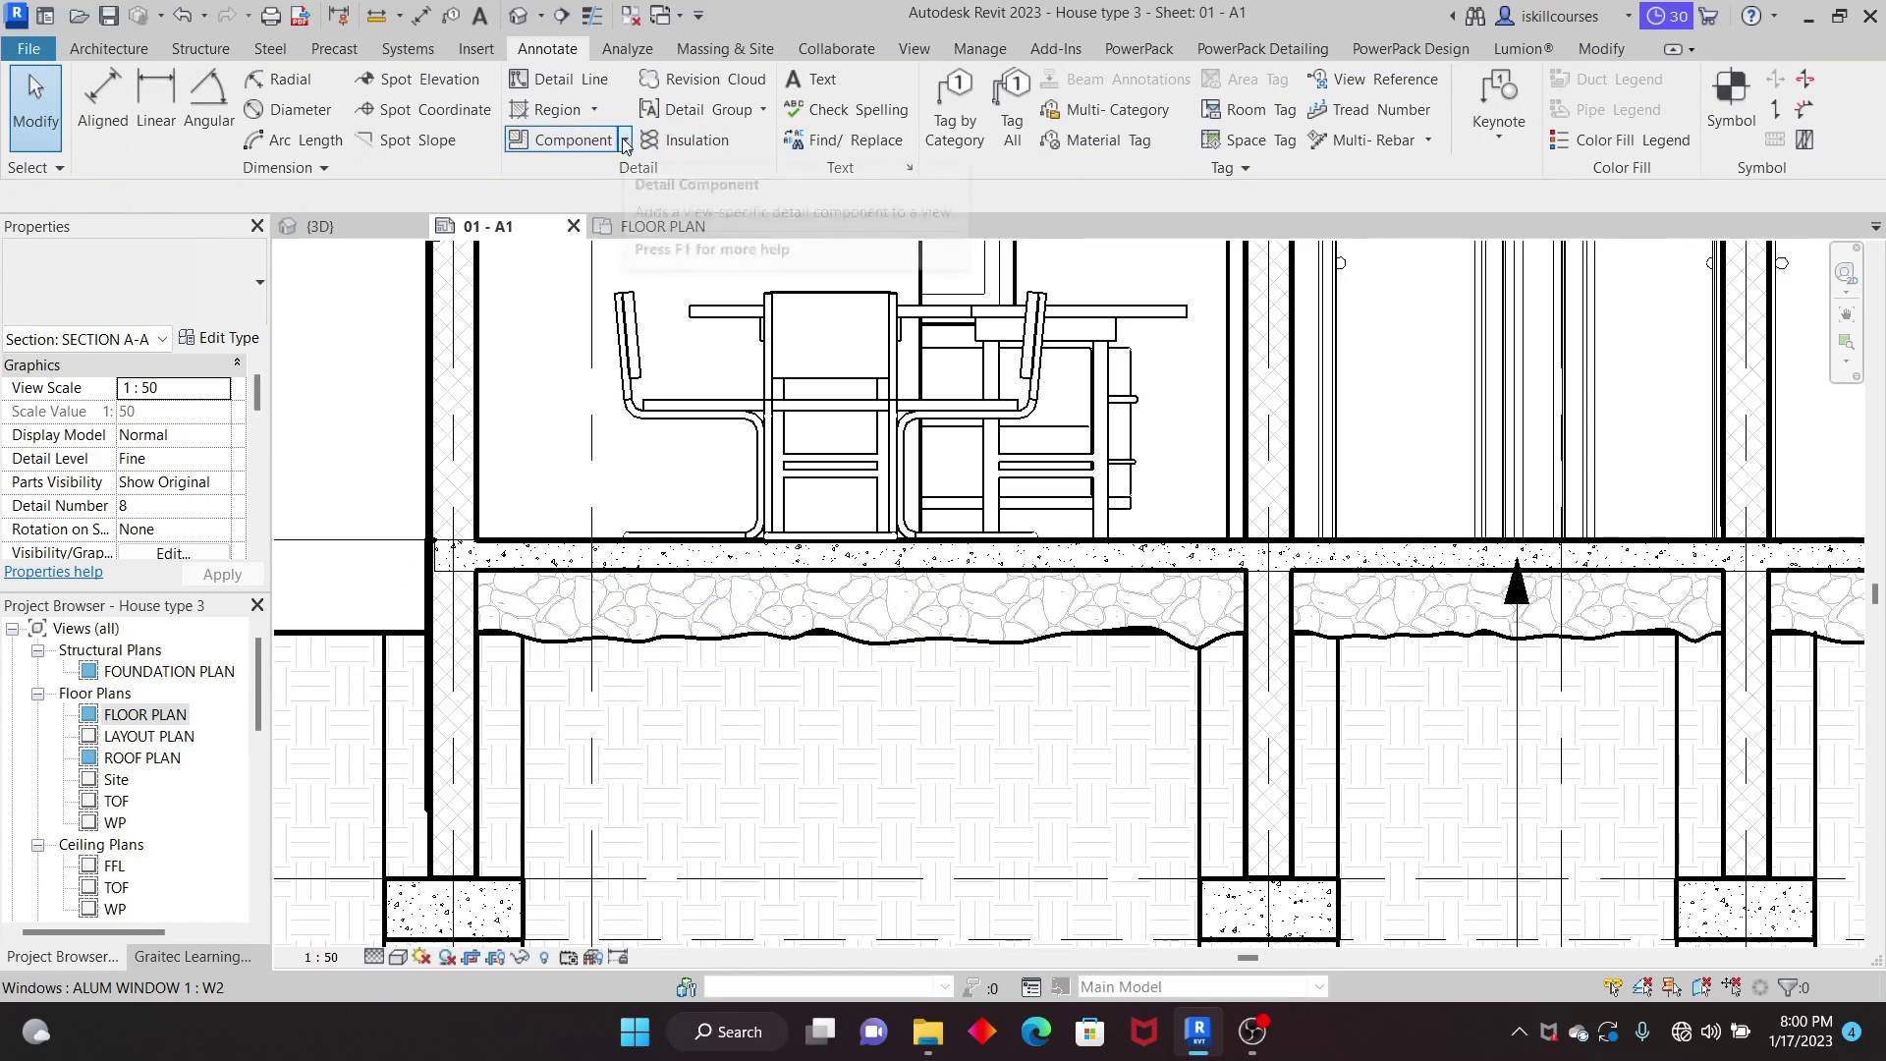
# Step: Start a new filled region in Section A-A and set its type to Wood 2
pyautogui.click(595, 110)
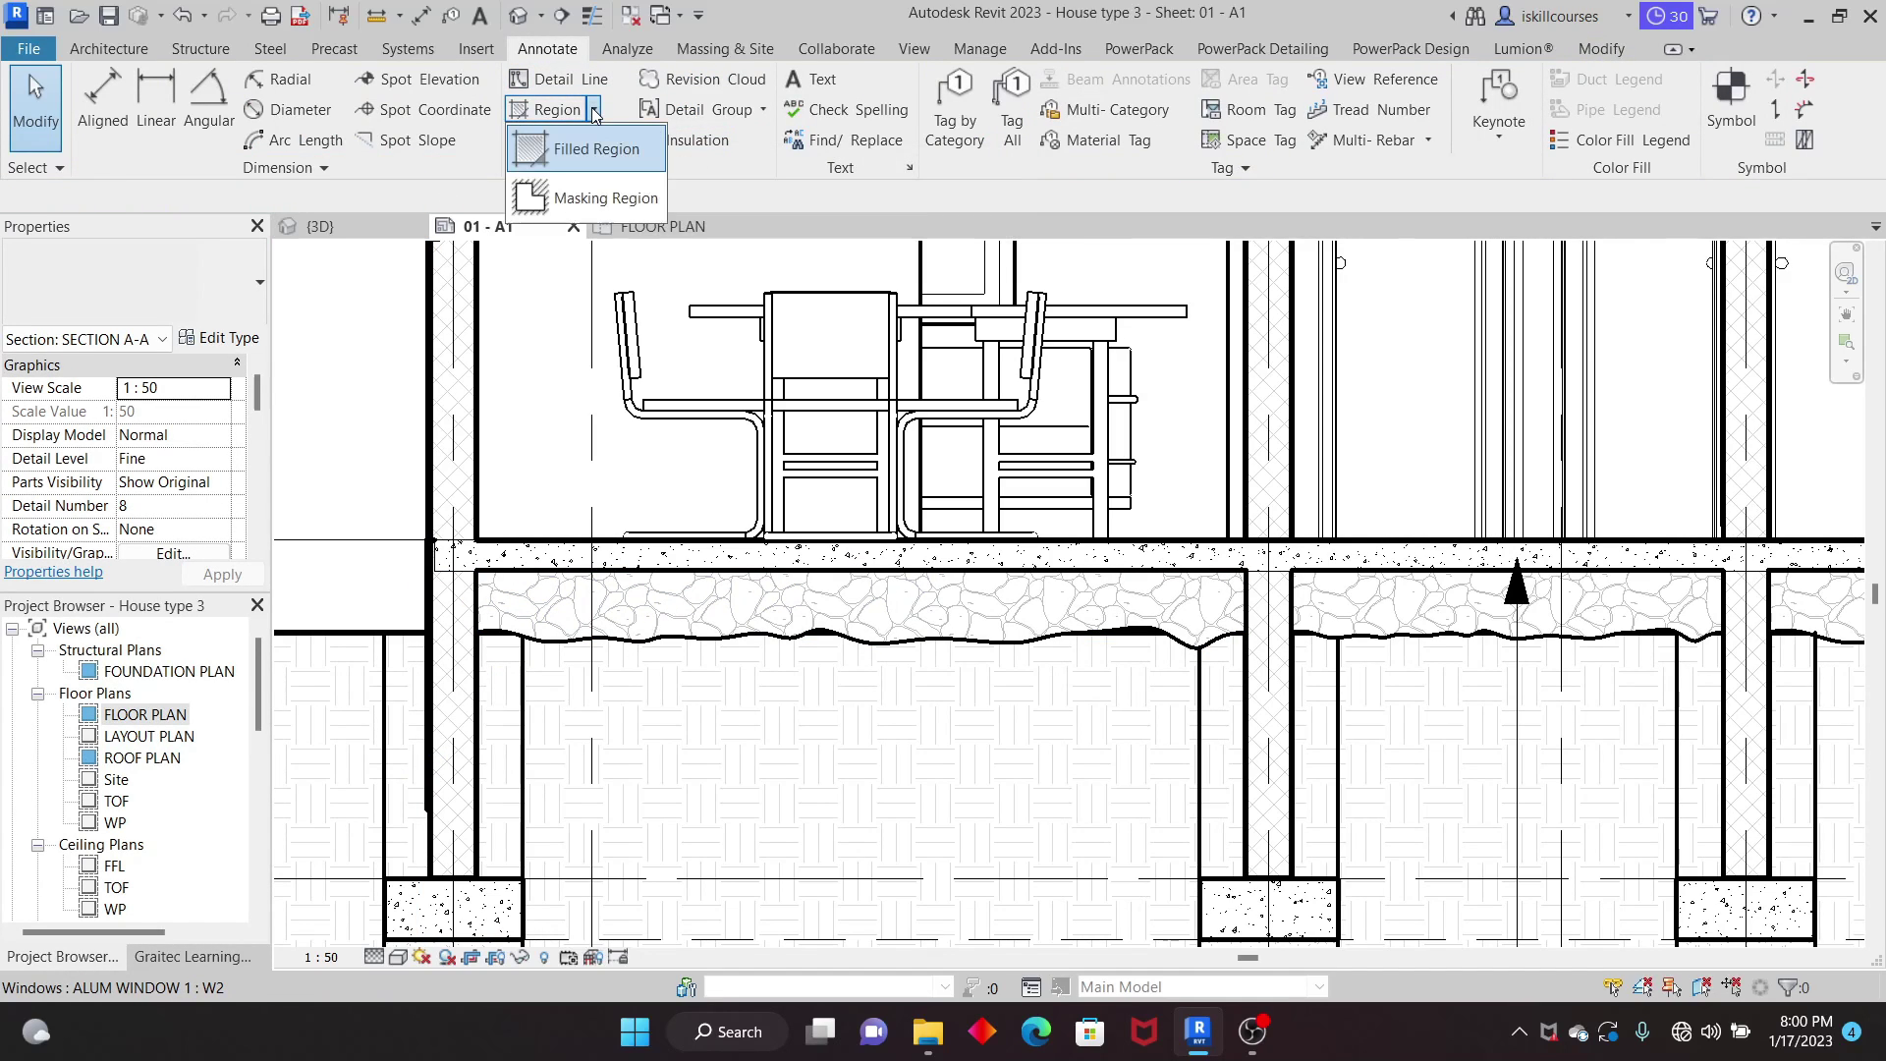
pyautogui.click(549, 152)
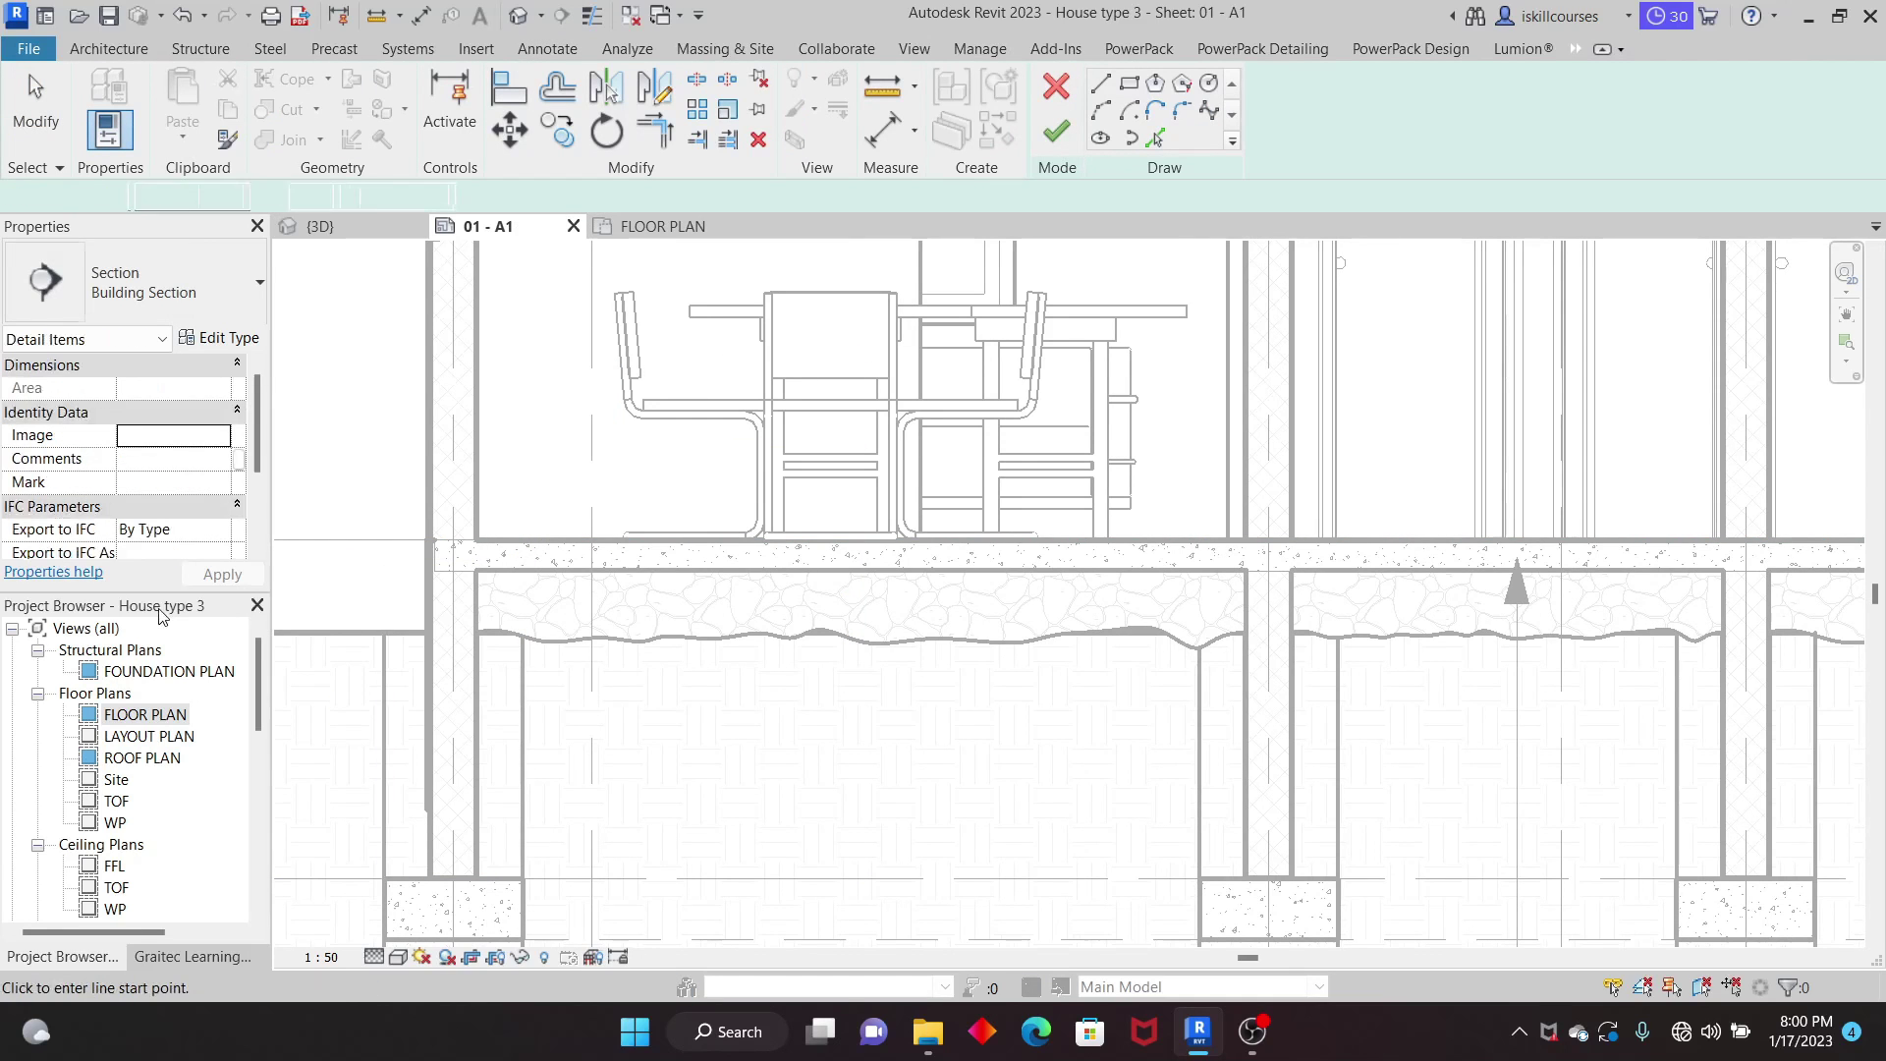
pyautogui.scroll(-1, 922, 452)
pyautogui.scroll(-2, 922, 452)
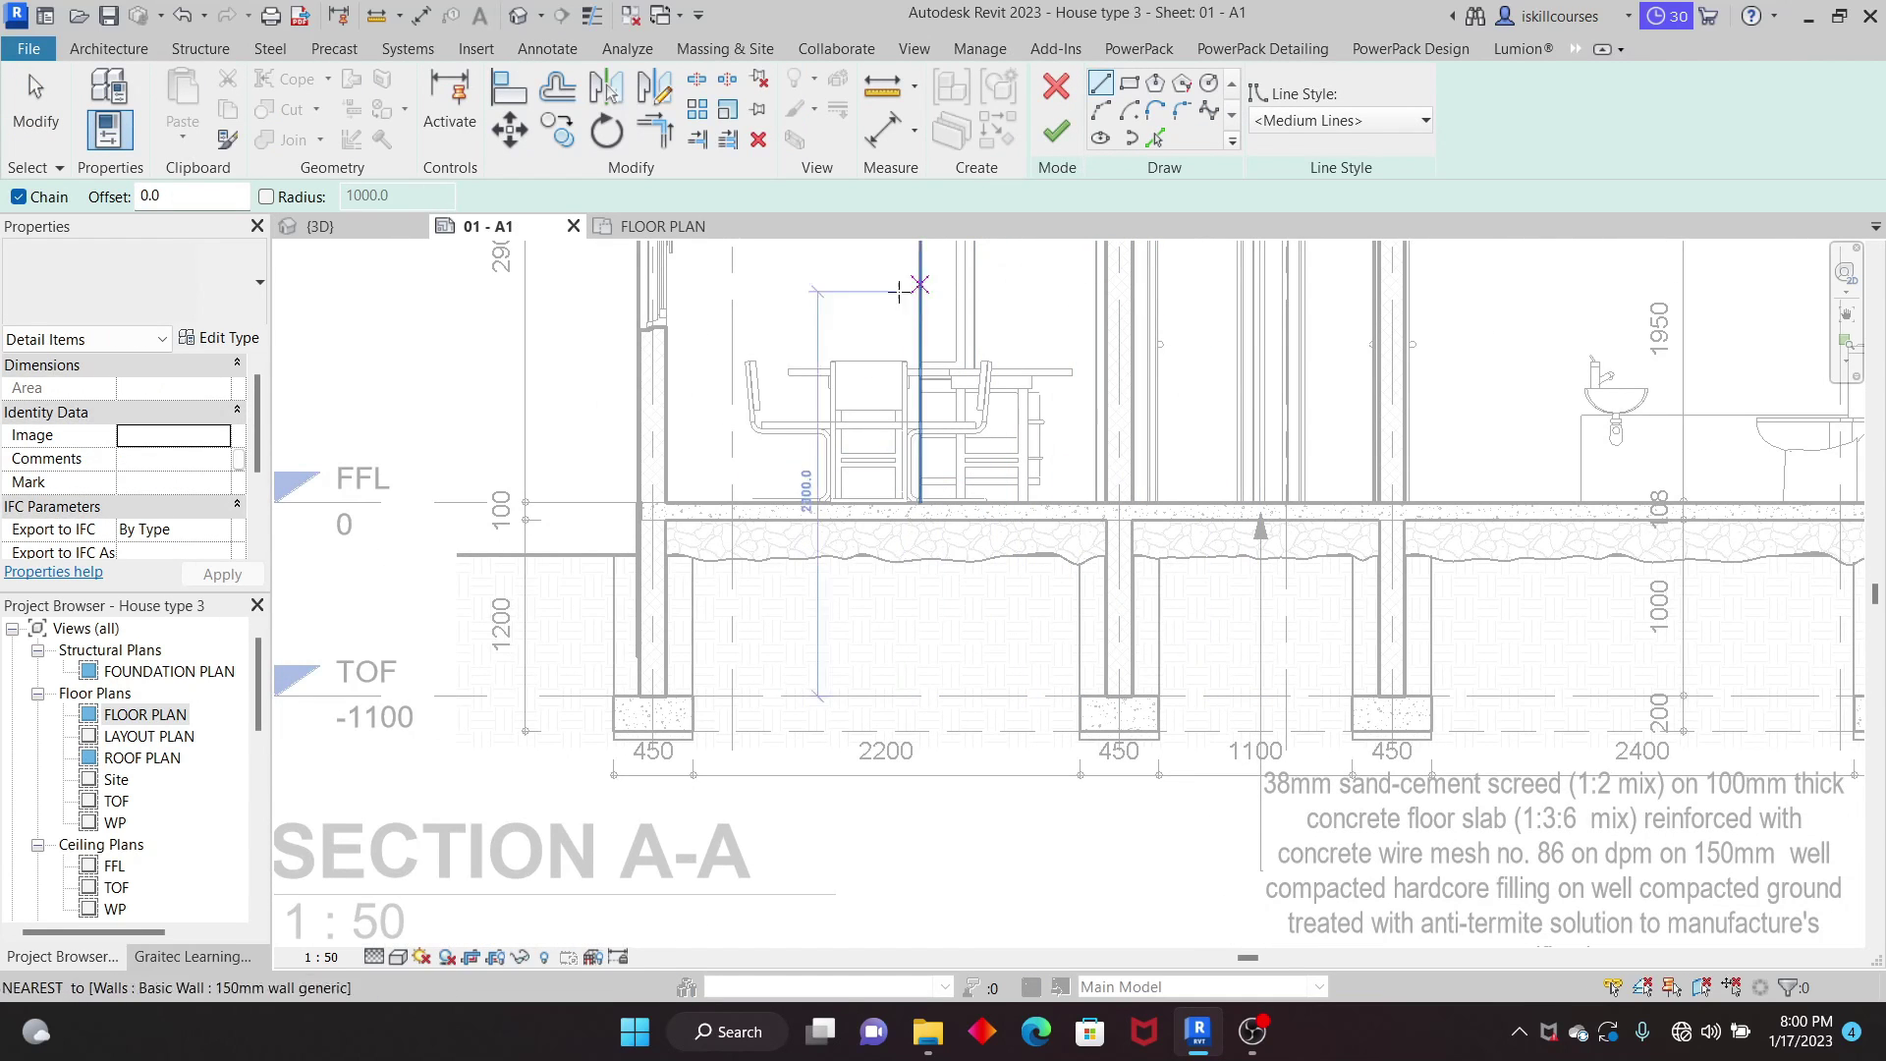
pyautogui.click(245, 294)
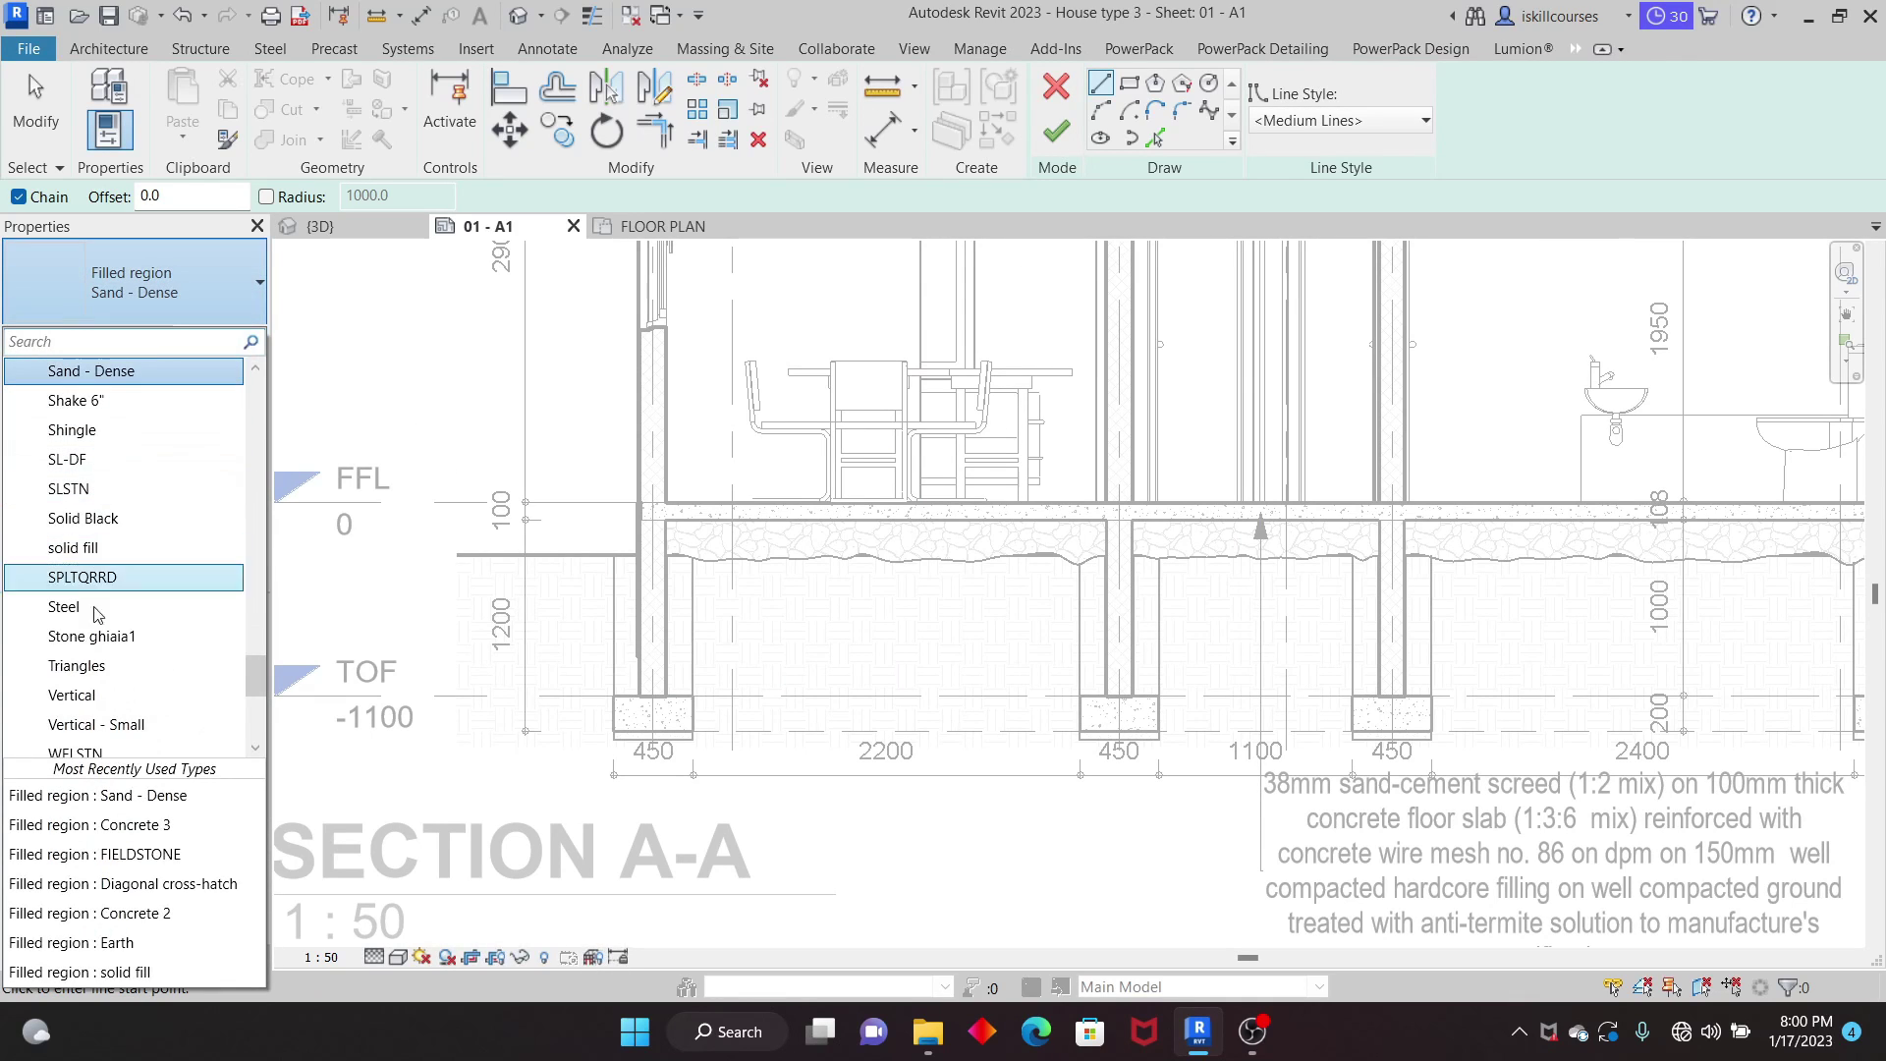
pyautogui.scroll(-4, 118, 609)
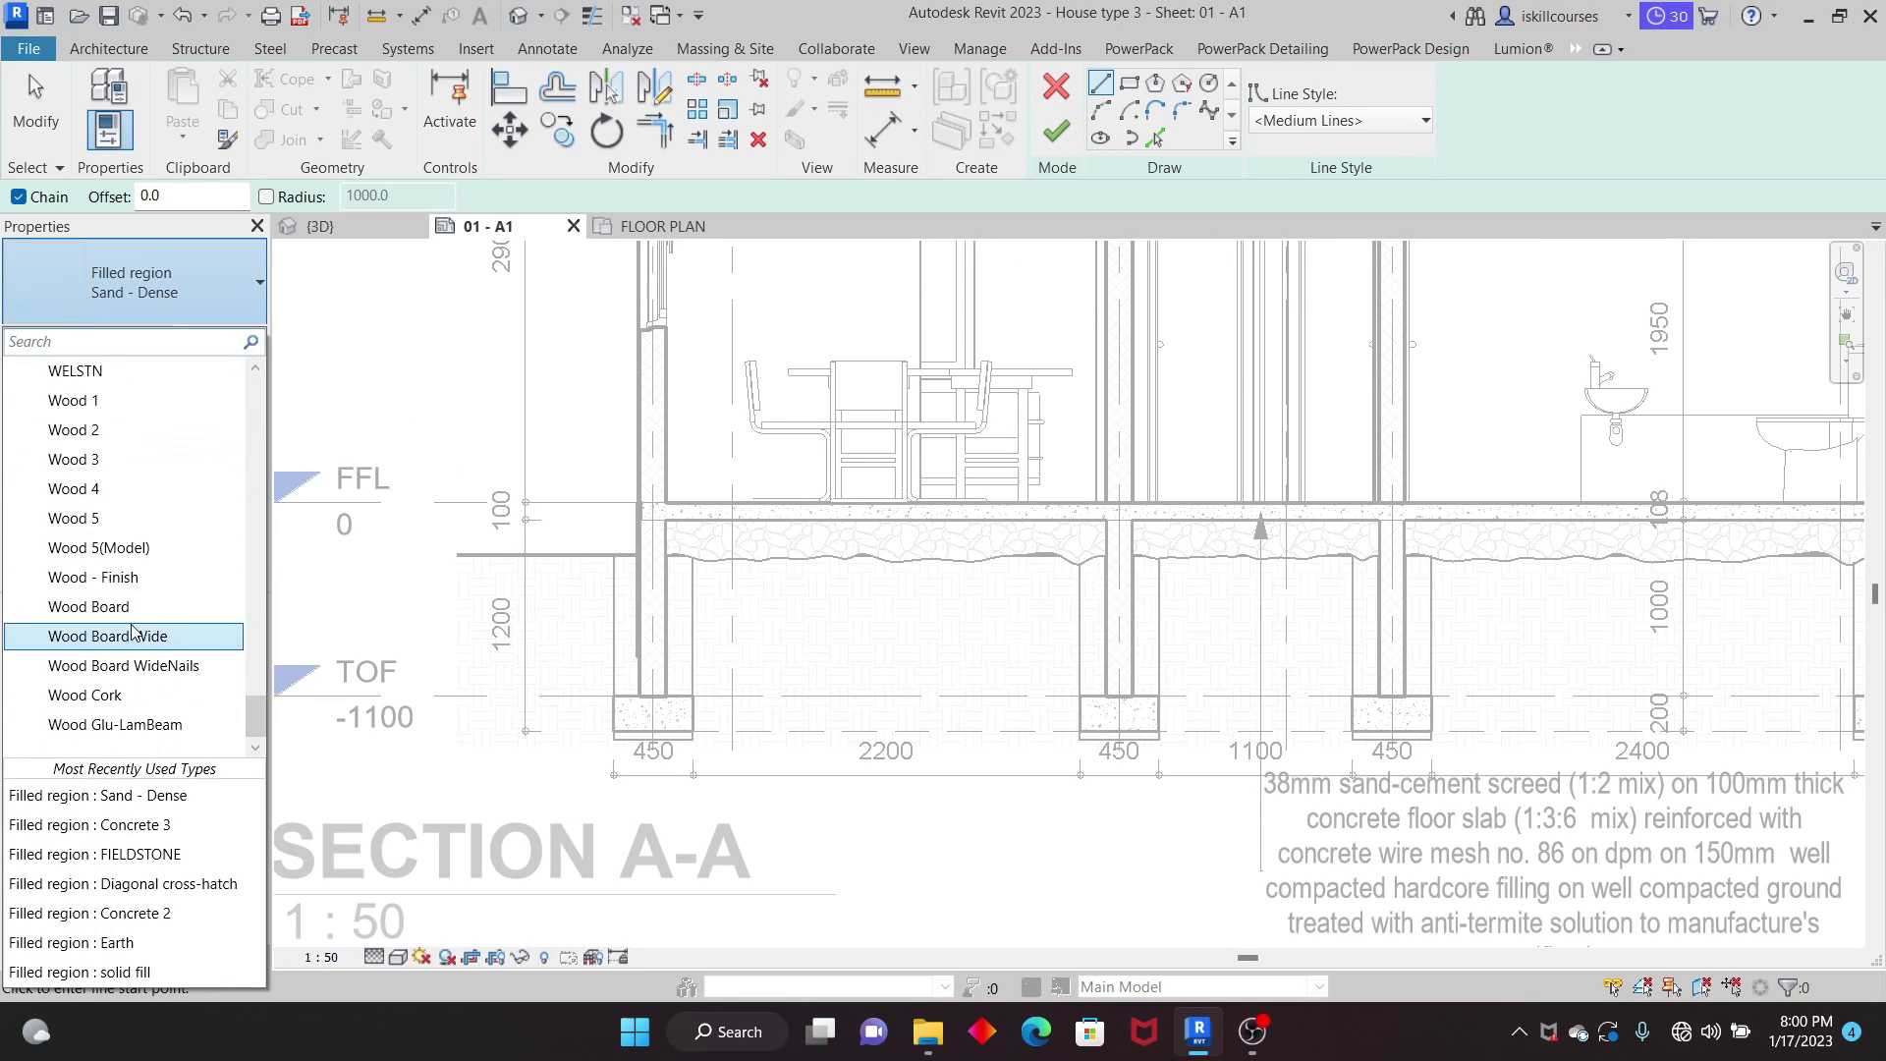
pyautogui.click(85, 433)
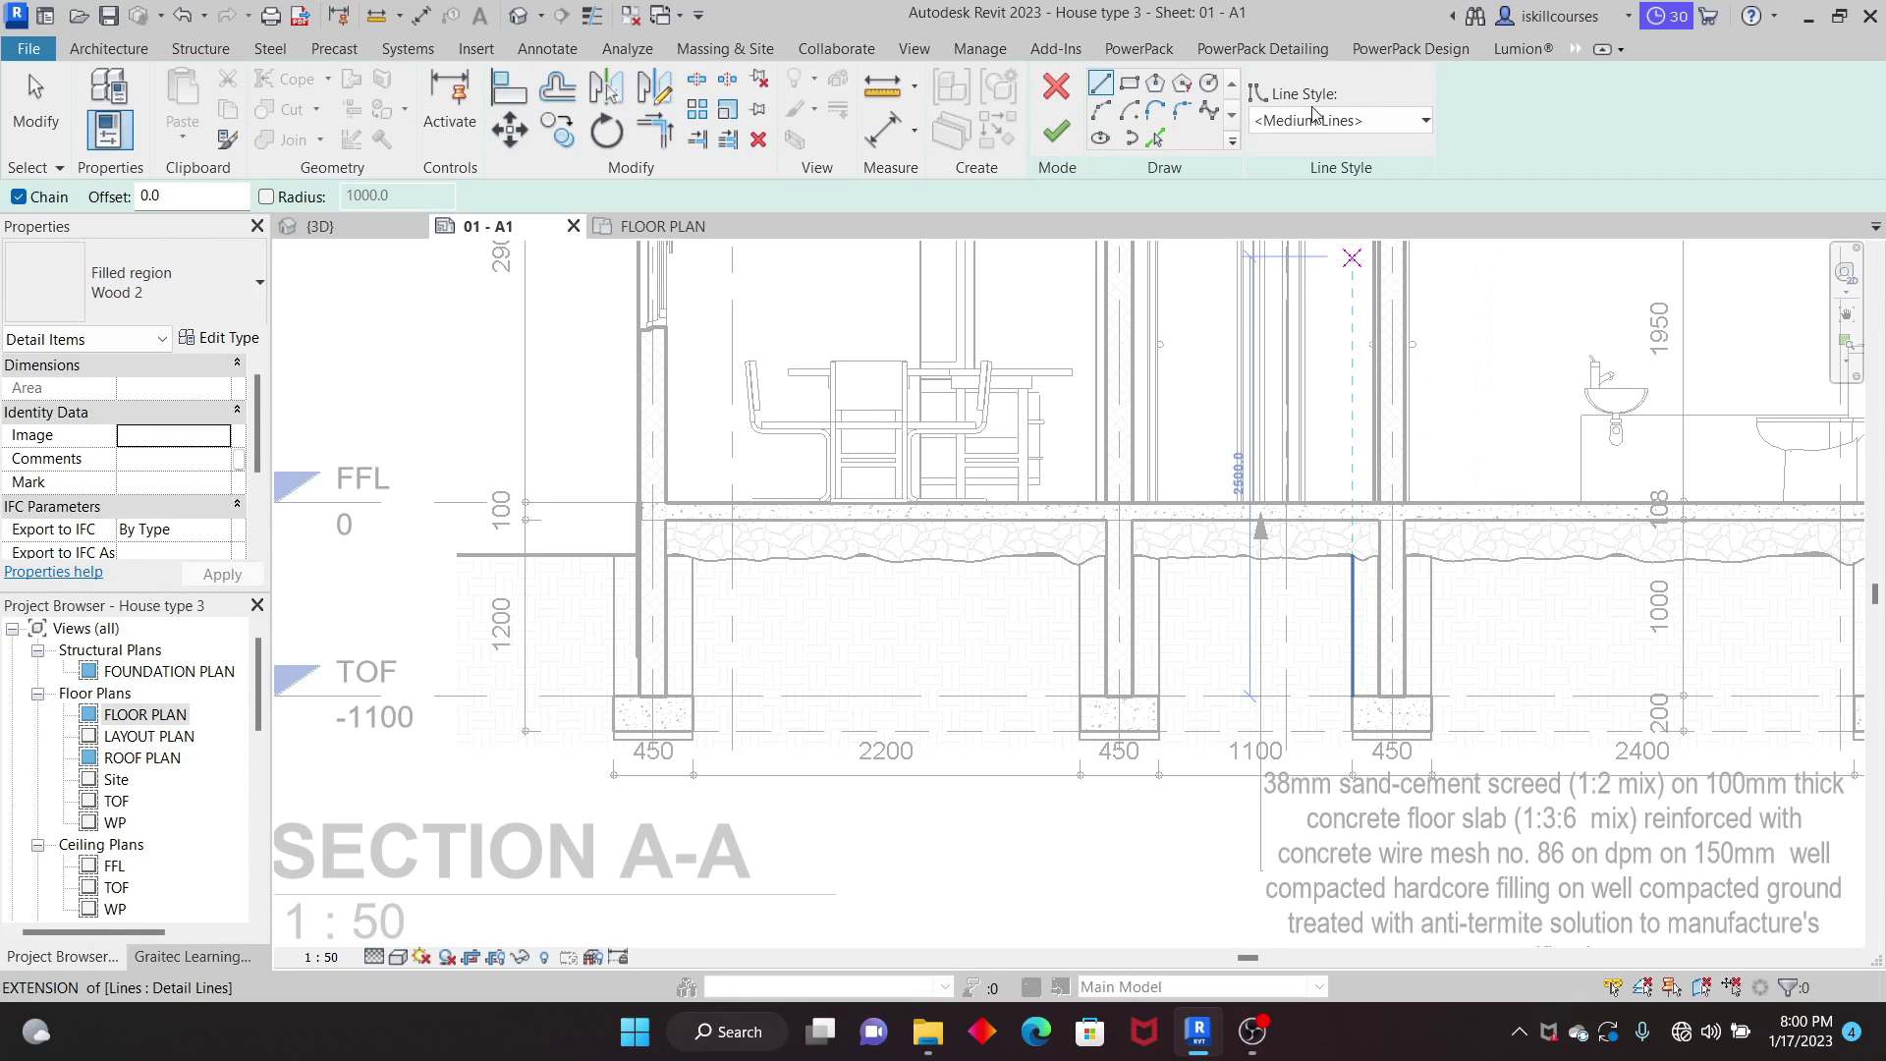
# Step: Sketch a rectangular boundary about 900 by 300 mm above the washbasin, finish the filled region and inspect its hatch
pyautogui.click(1131, 86)
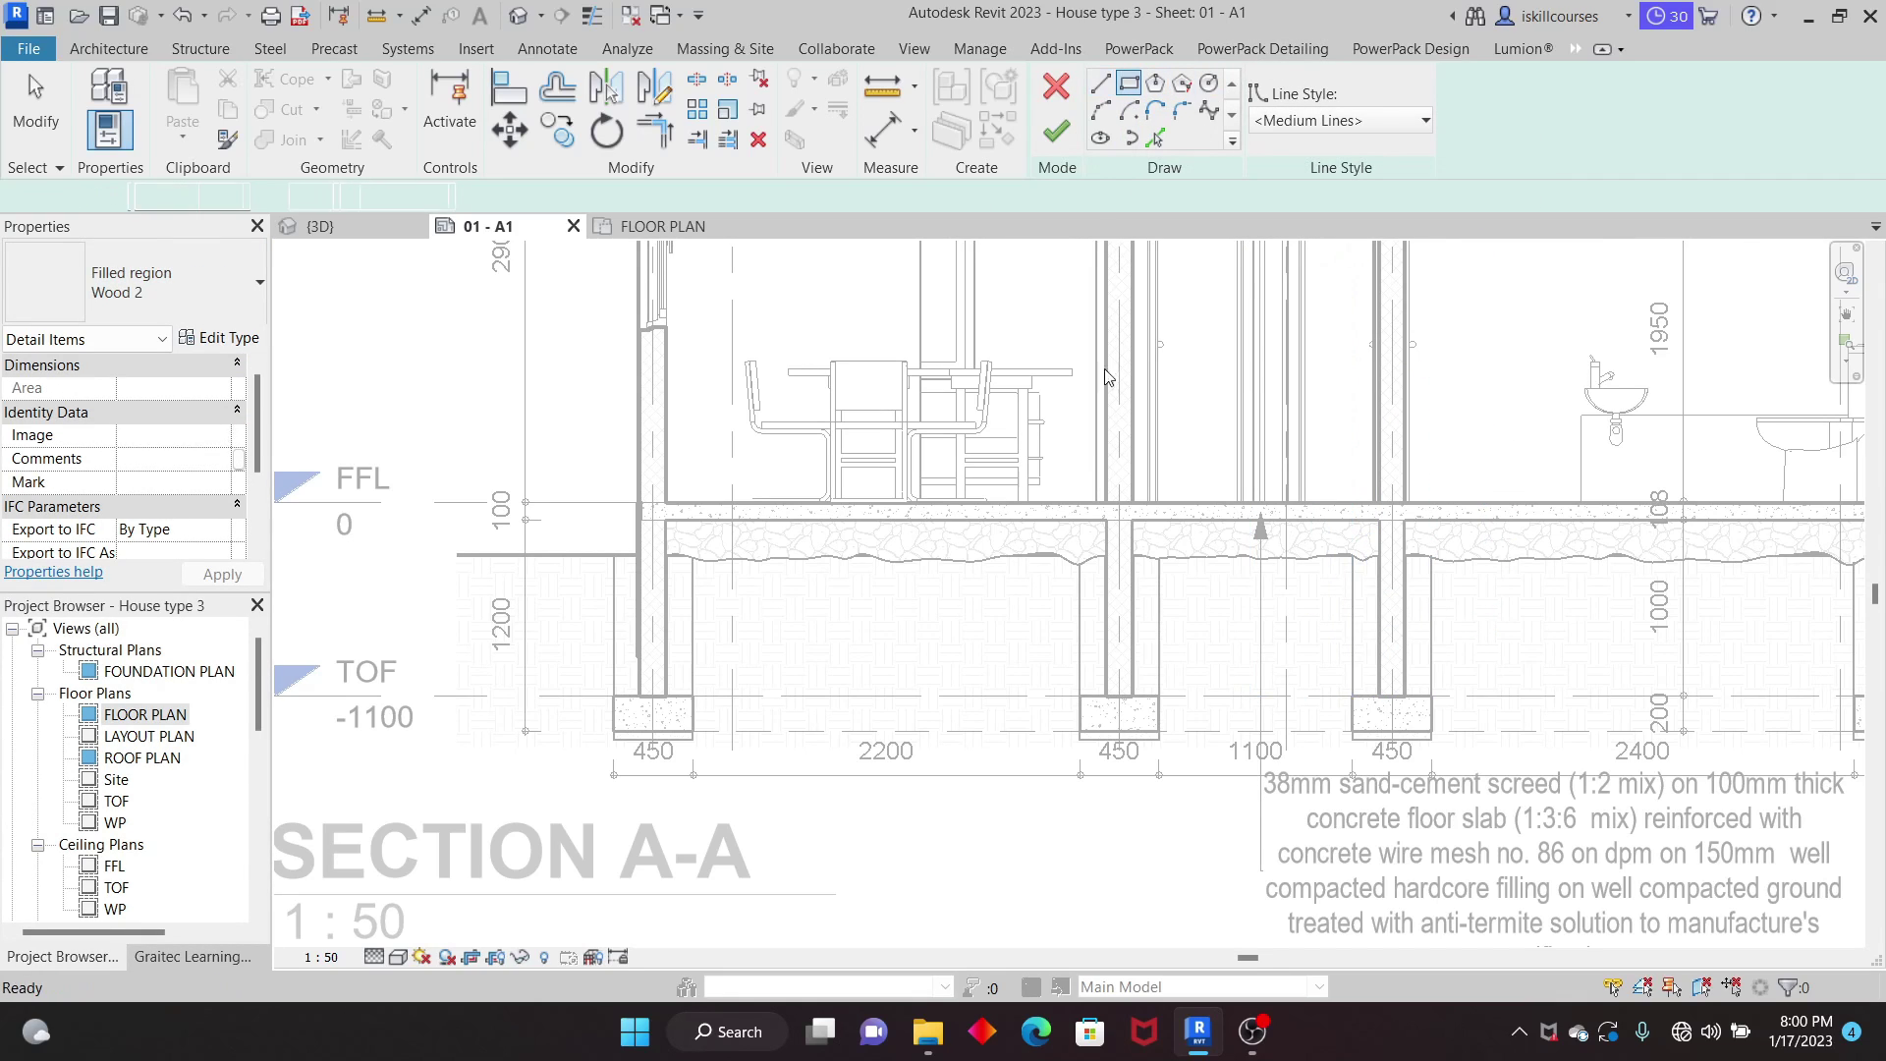
pyautogui.click(1468, 280)
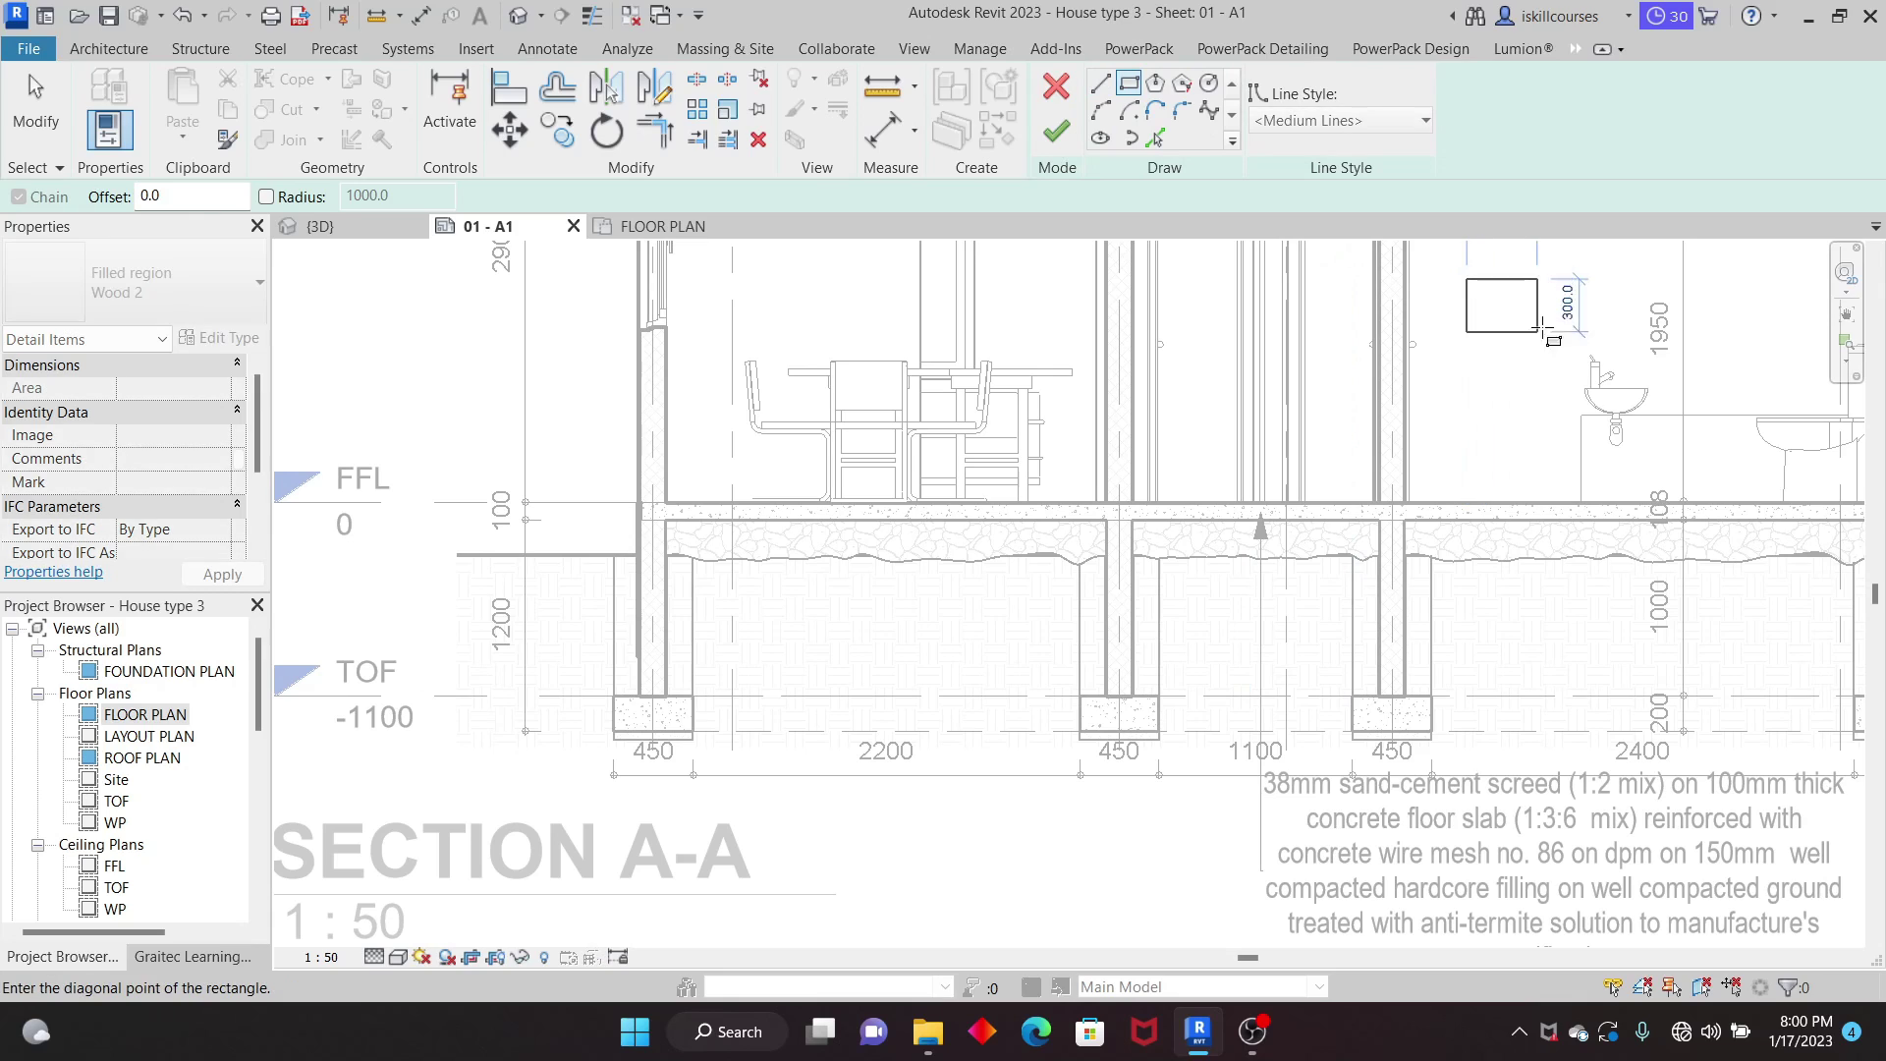
pyautogui.click(1626, 332)
pyautogui.click(1056, 133)
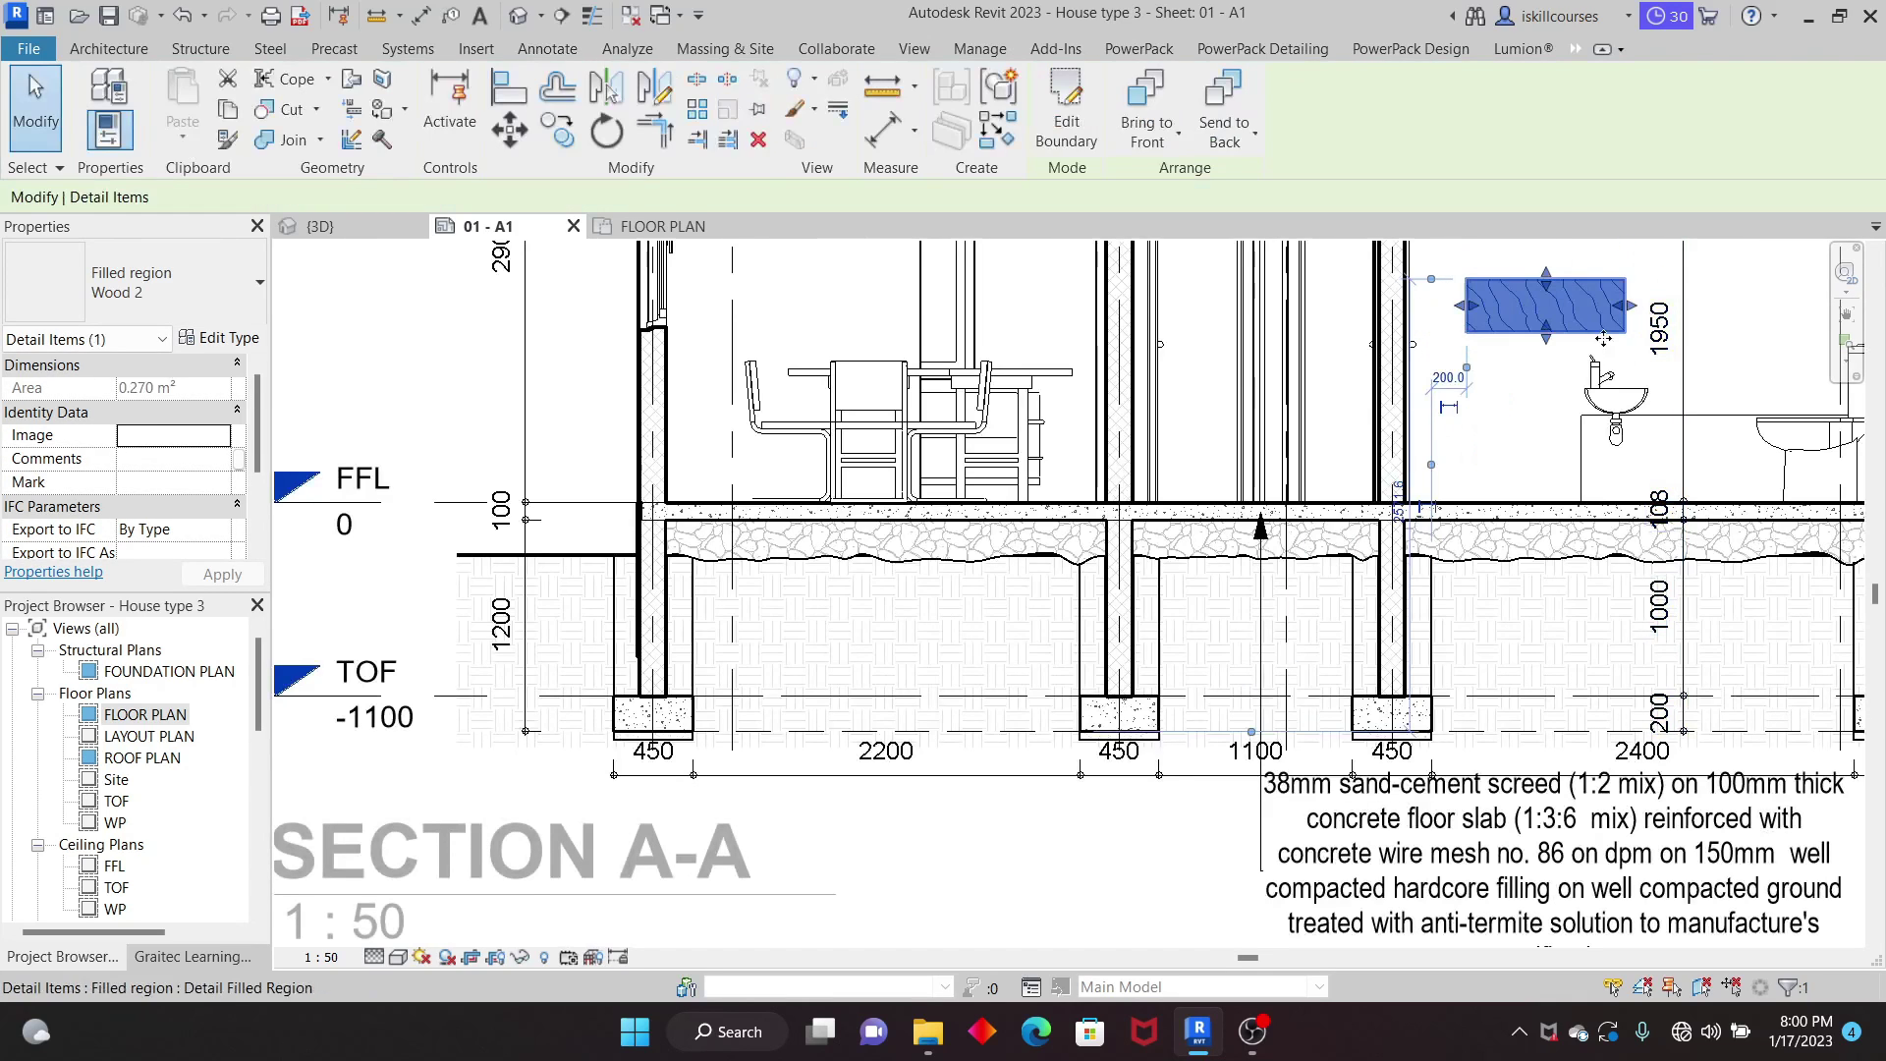
pyautogui.press('Escape')
pyautogui.scroll(5, 1630, 275)
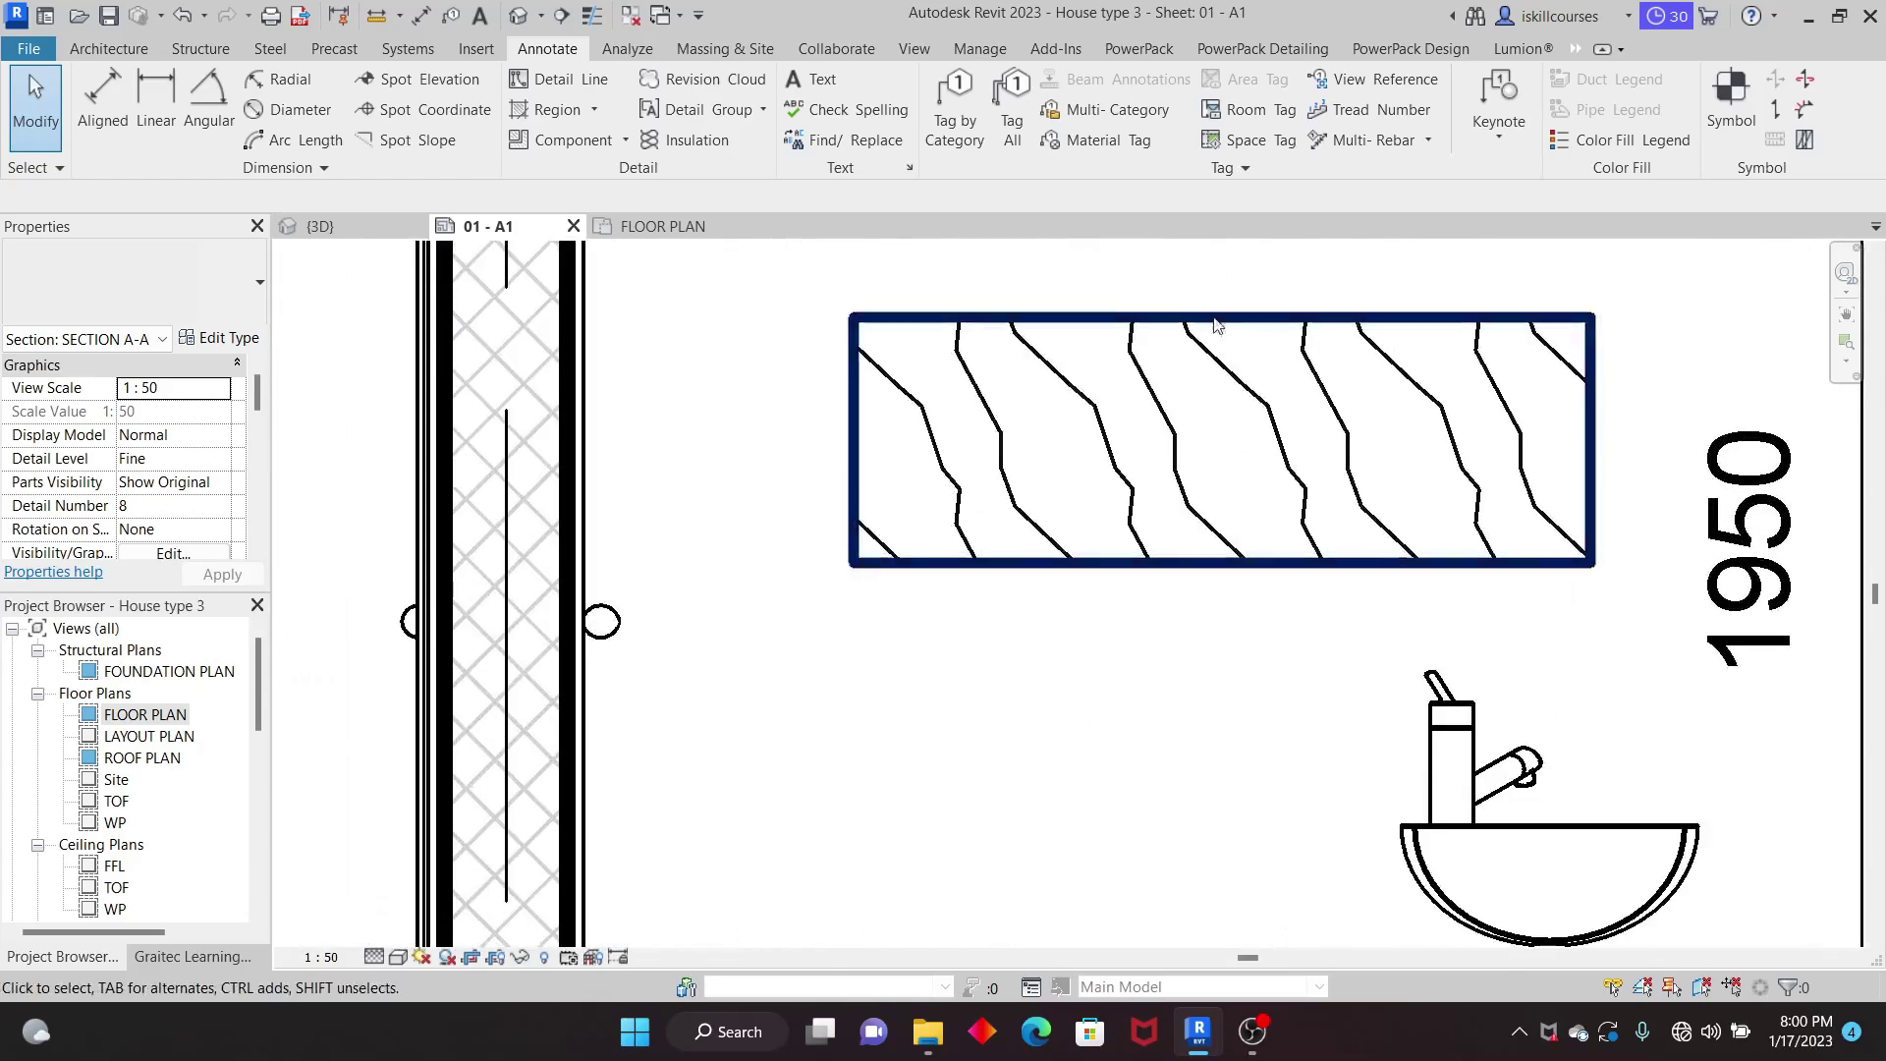
pyautogui.scroll(-5, 1125, 446)
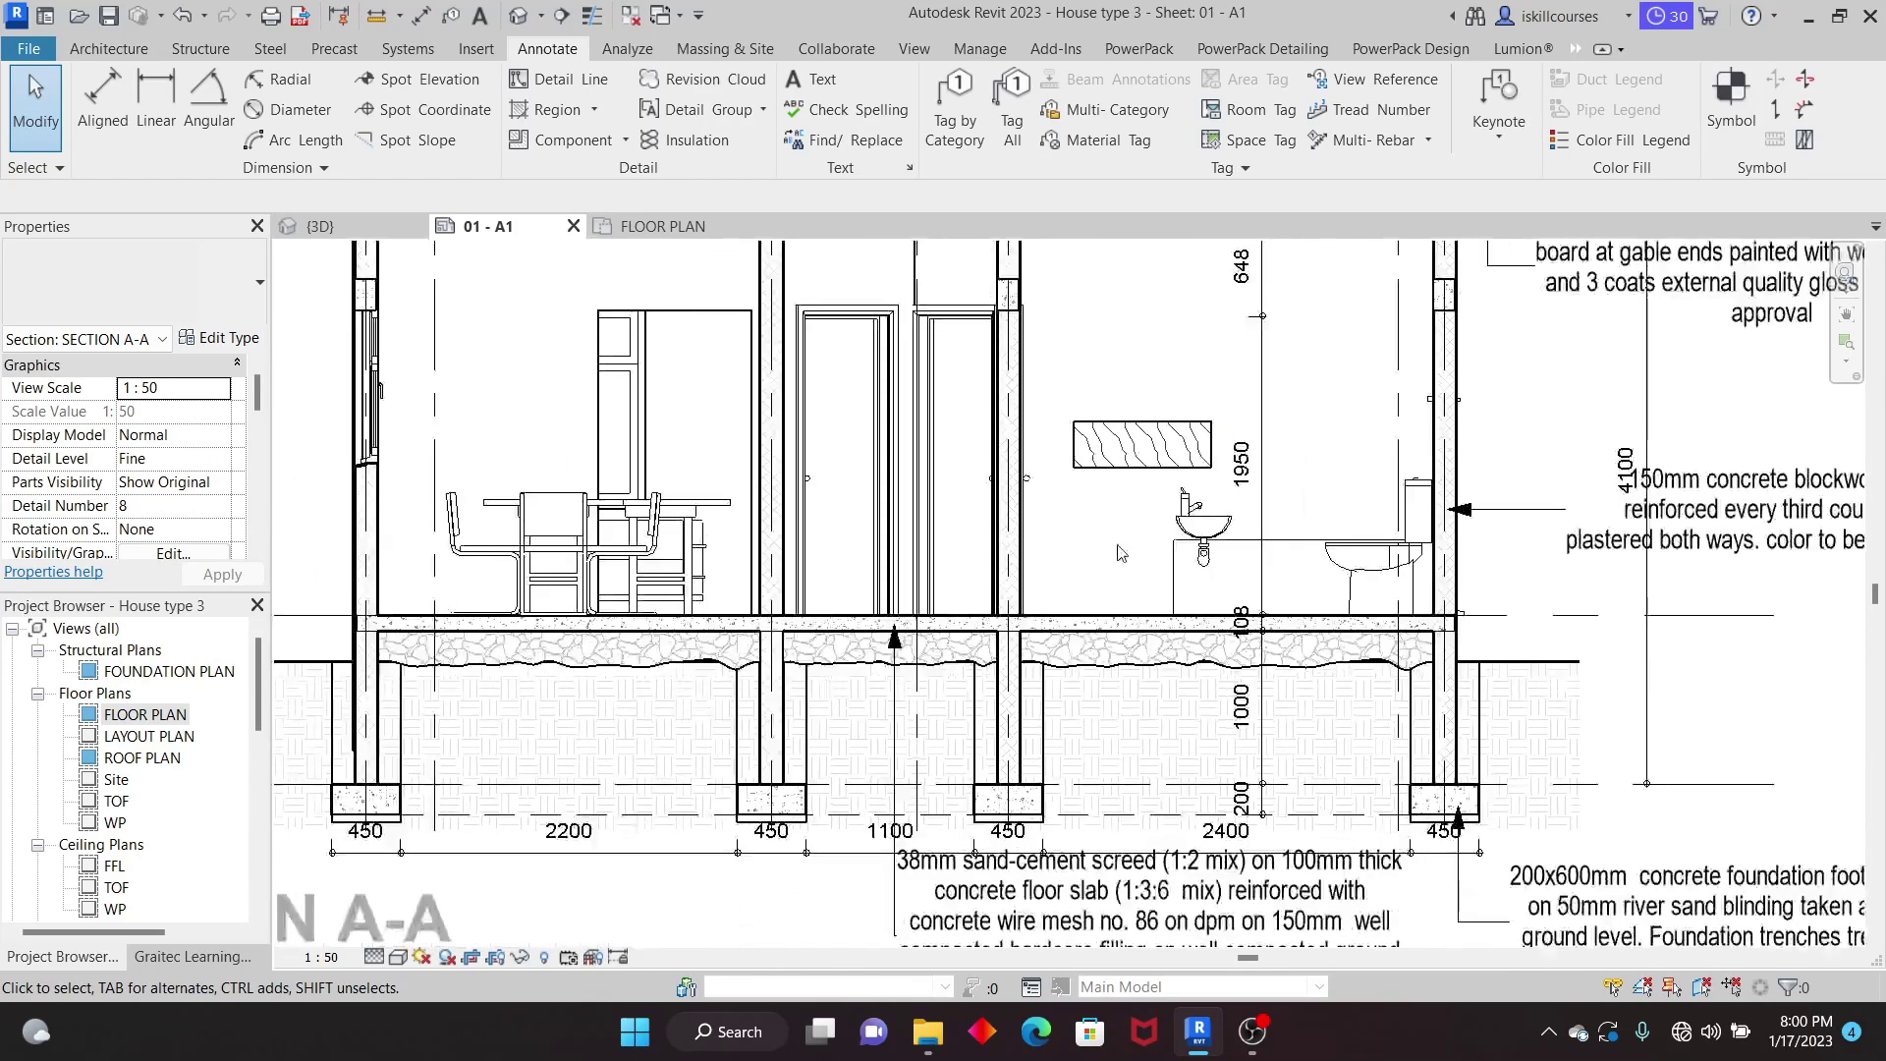
# Step: Start another filled region in Section A-A and set its type to Concrete 2
pyautogui.scroll(-4, 1119, 552)
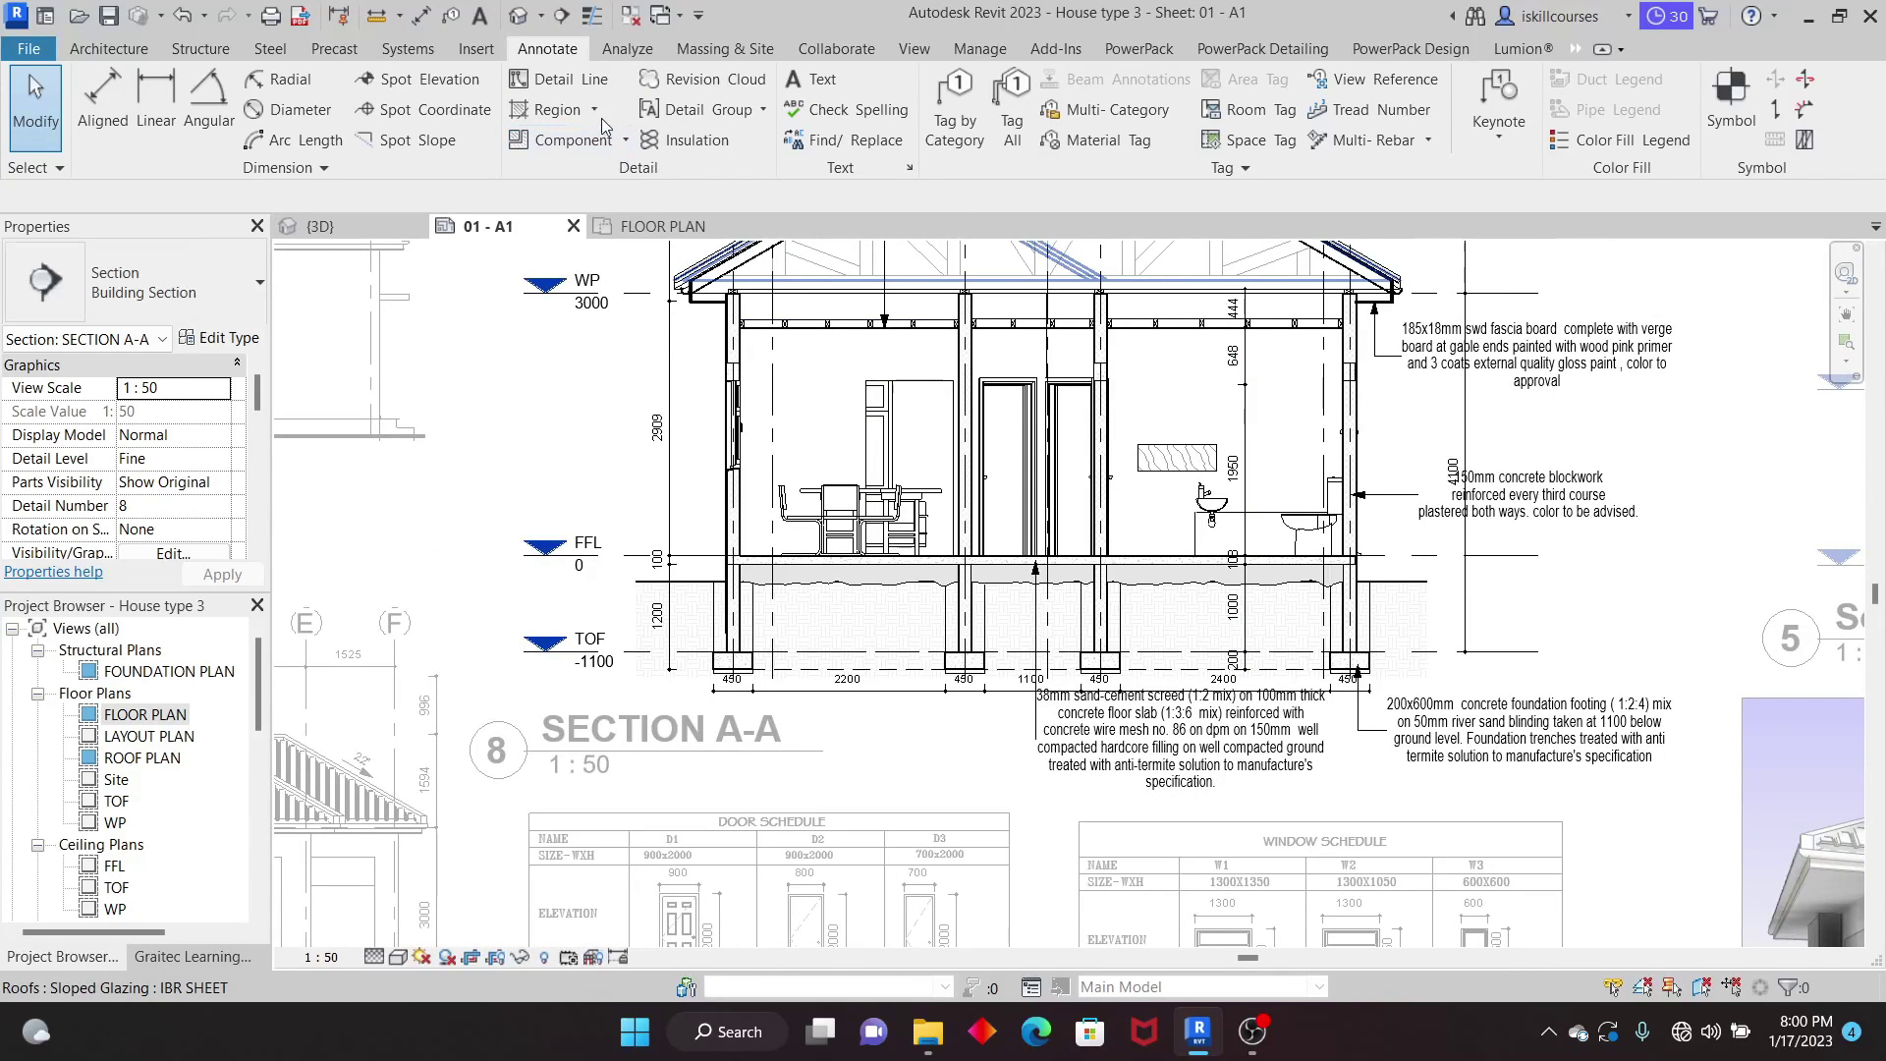
pyautogui.click(596, 115)
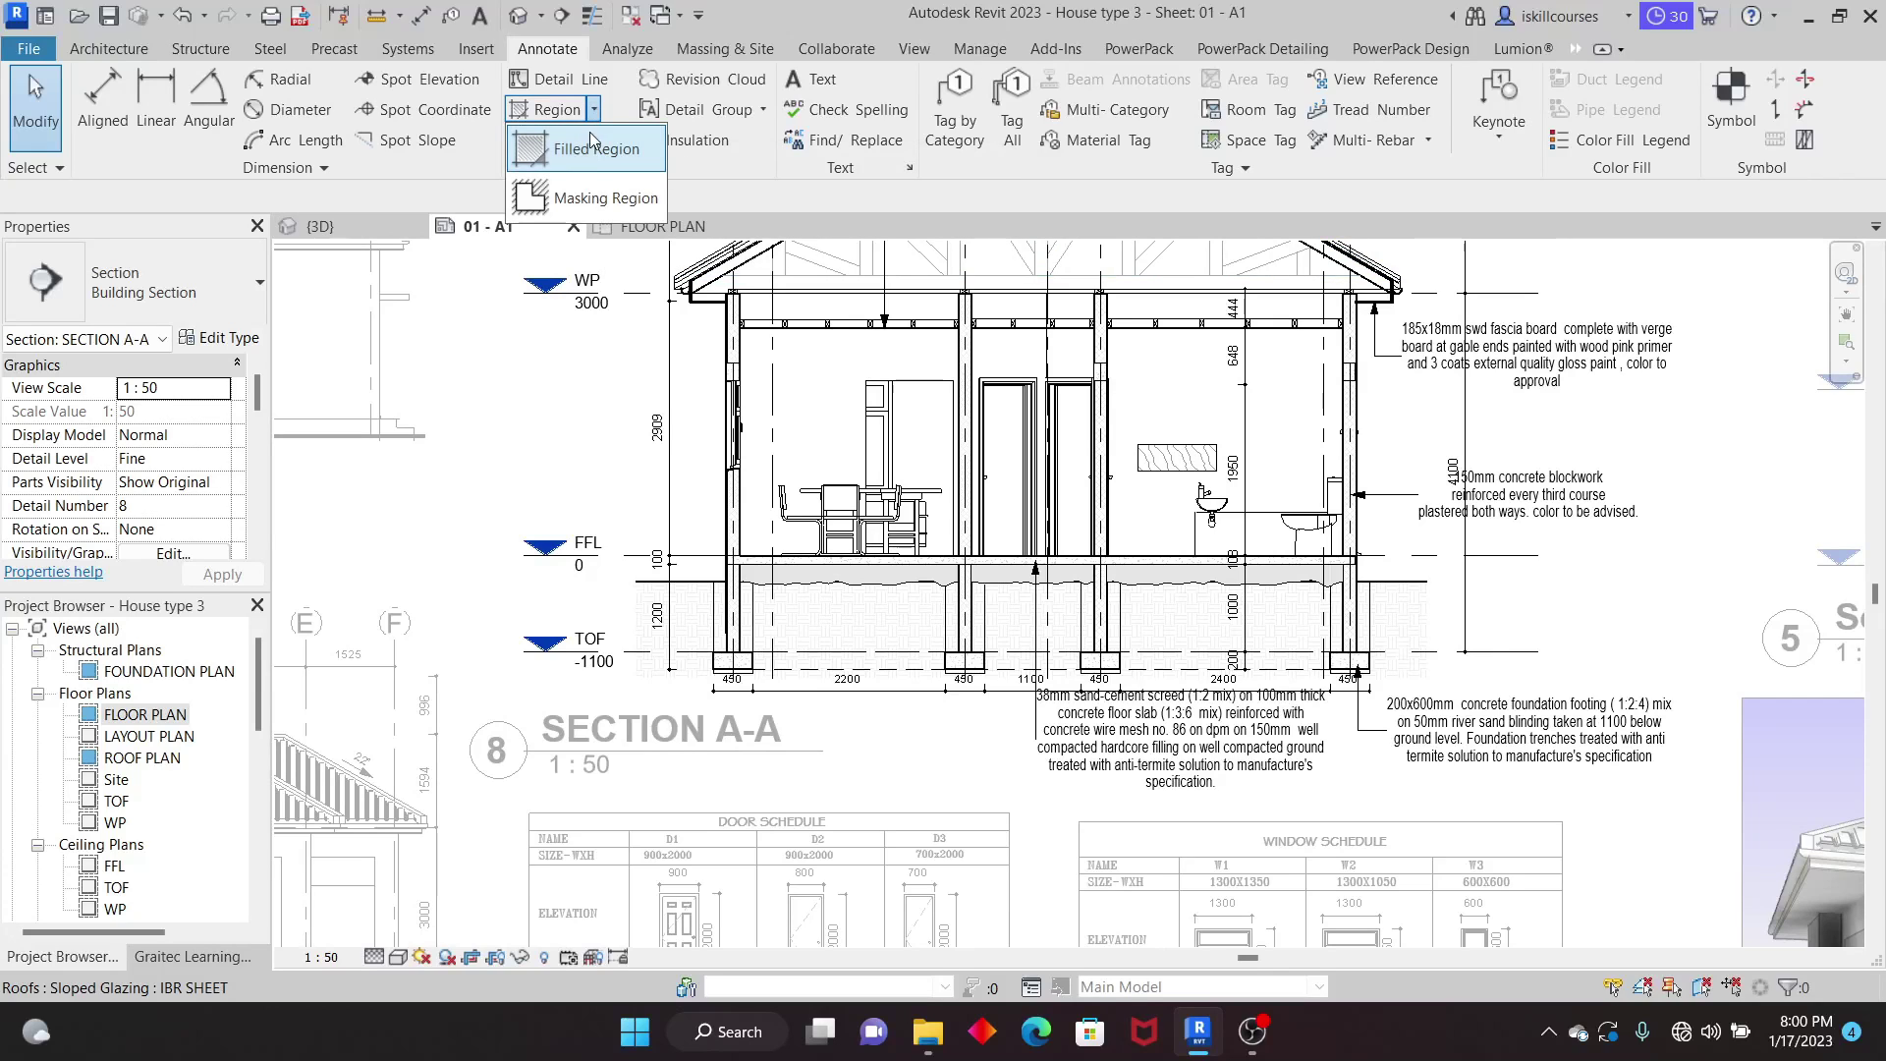
pyautogui.click(581, 140)
pyautogui.click(228, 279)
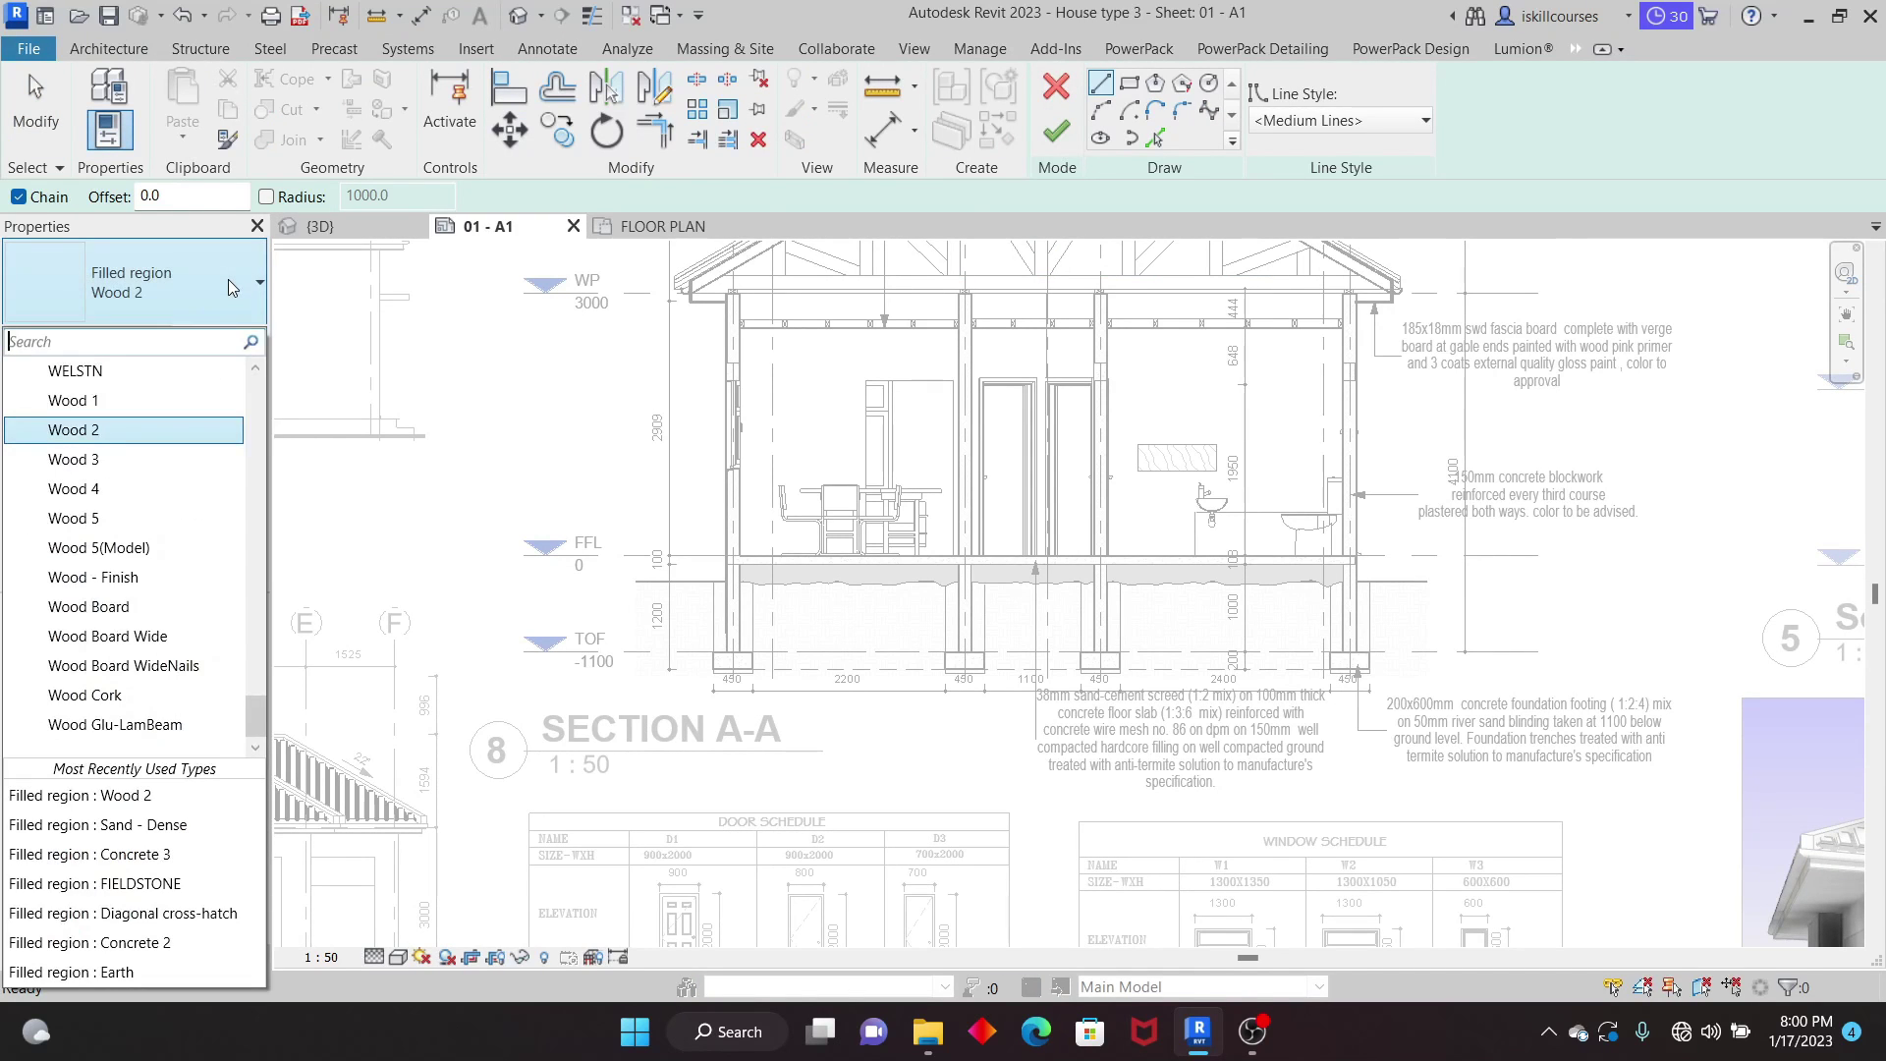
pyautogui.scroll(5, 187, 614)
pyautogui.scroll(6, 187, 614)
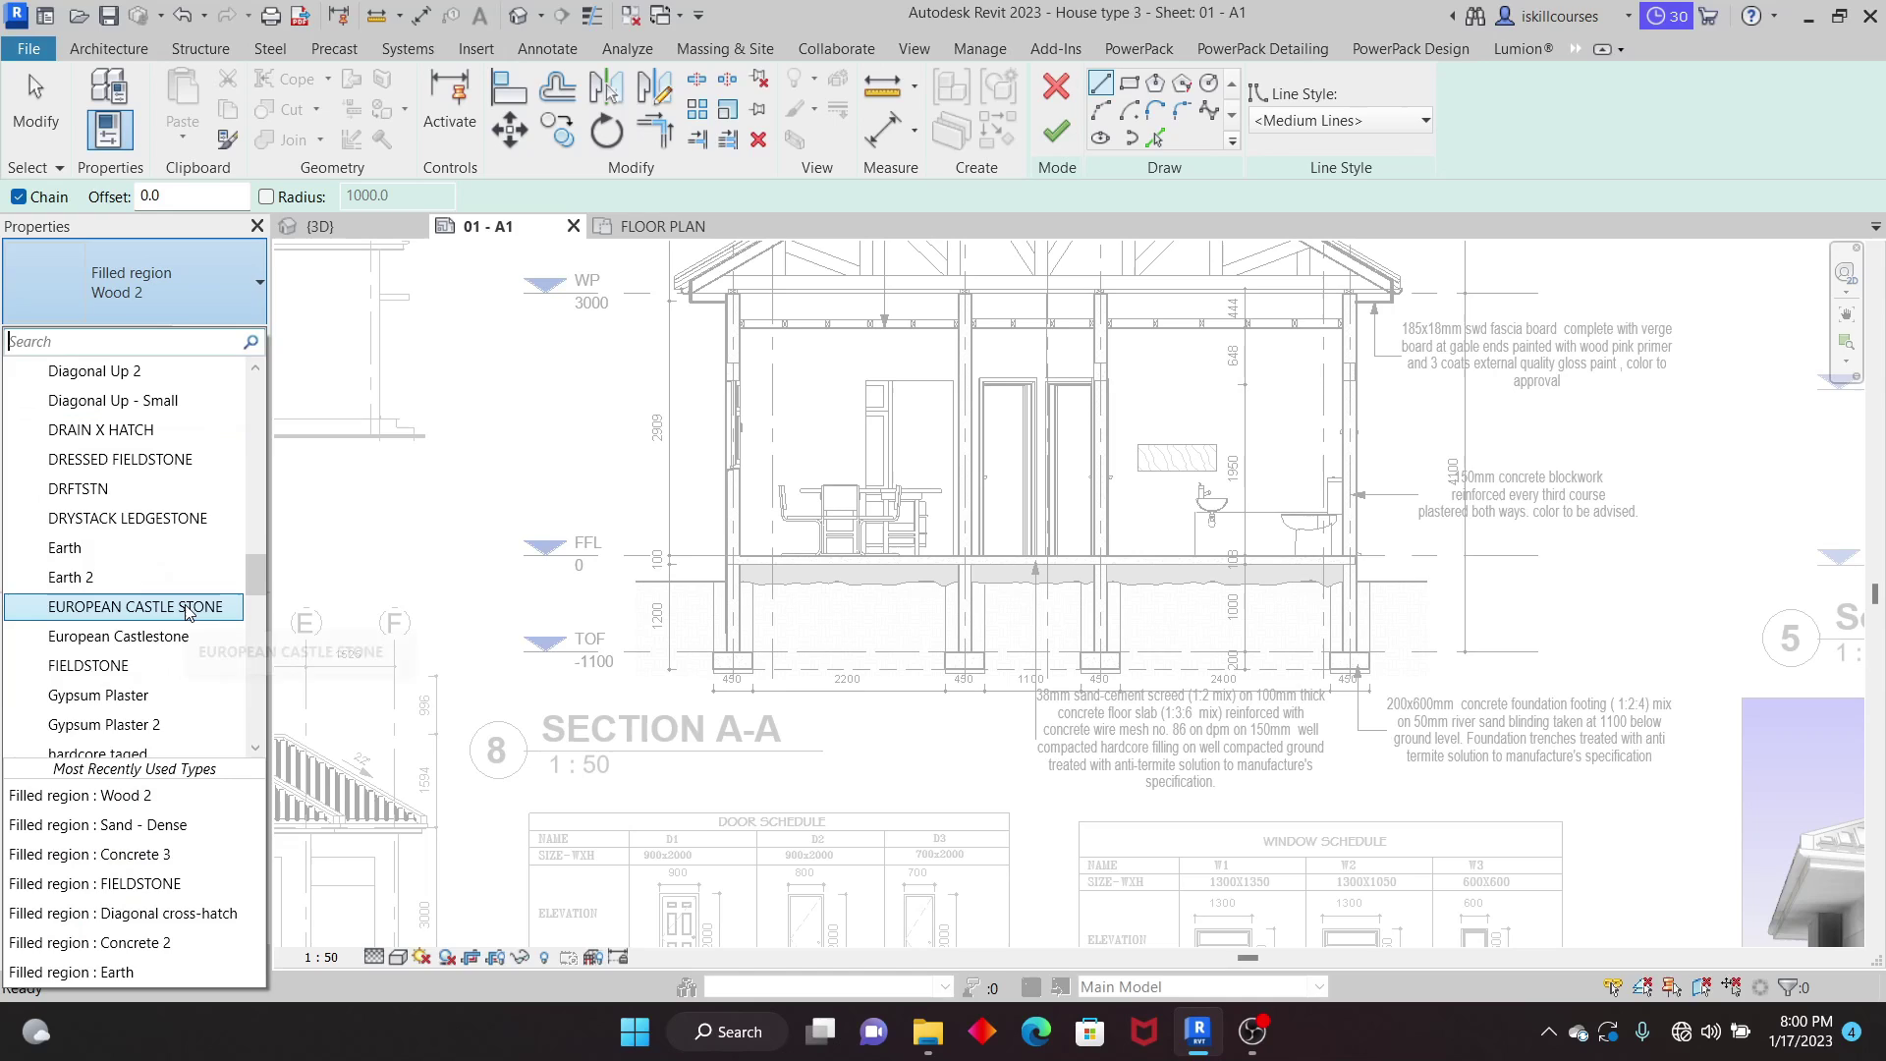
pyautogui.scroll(4, 187, 614)
pyautogui.scroll(2, 190, 612)
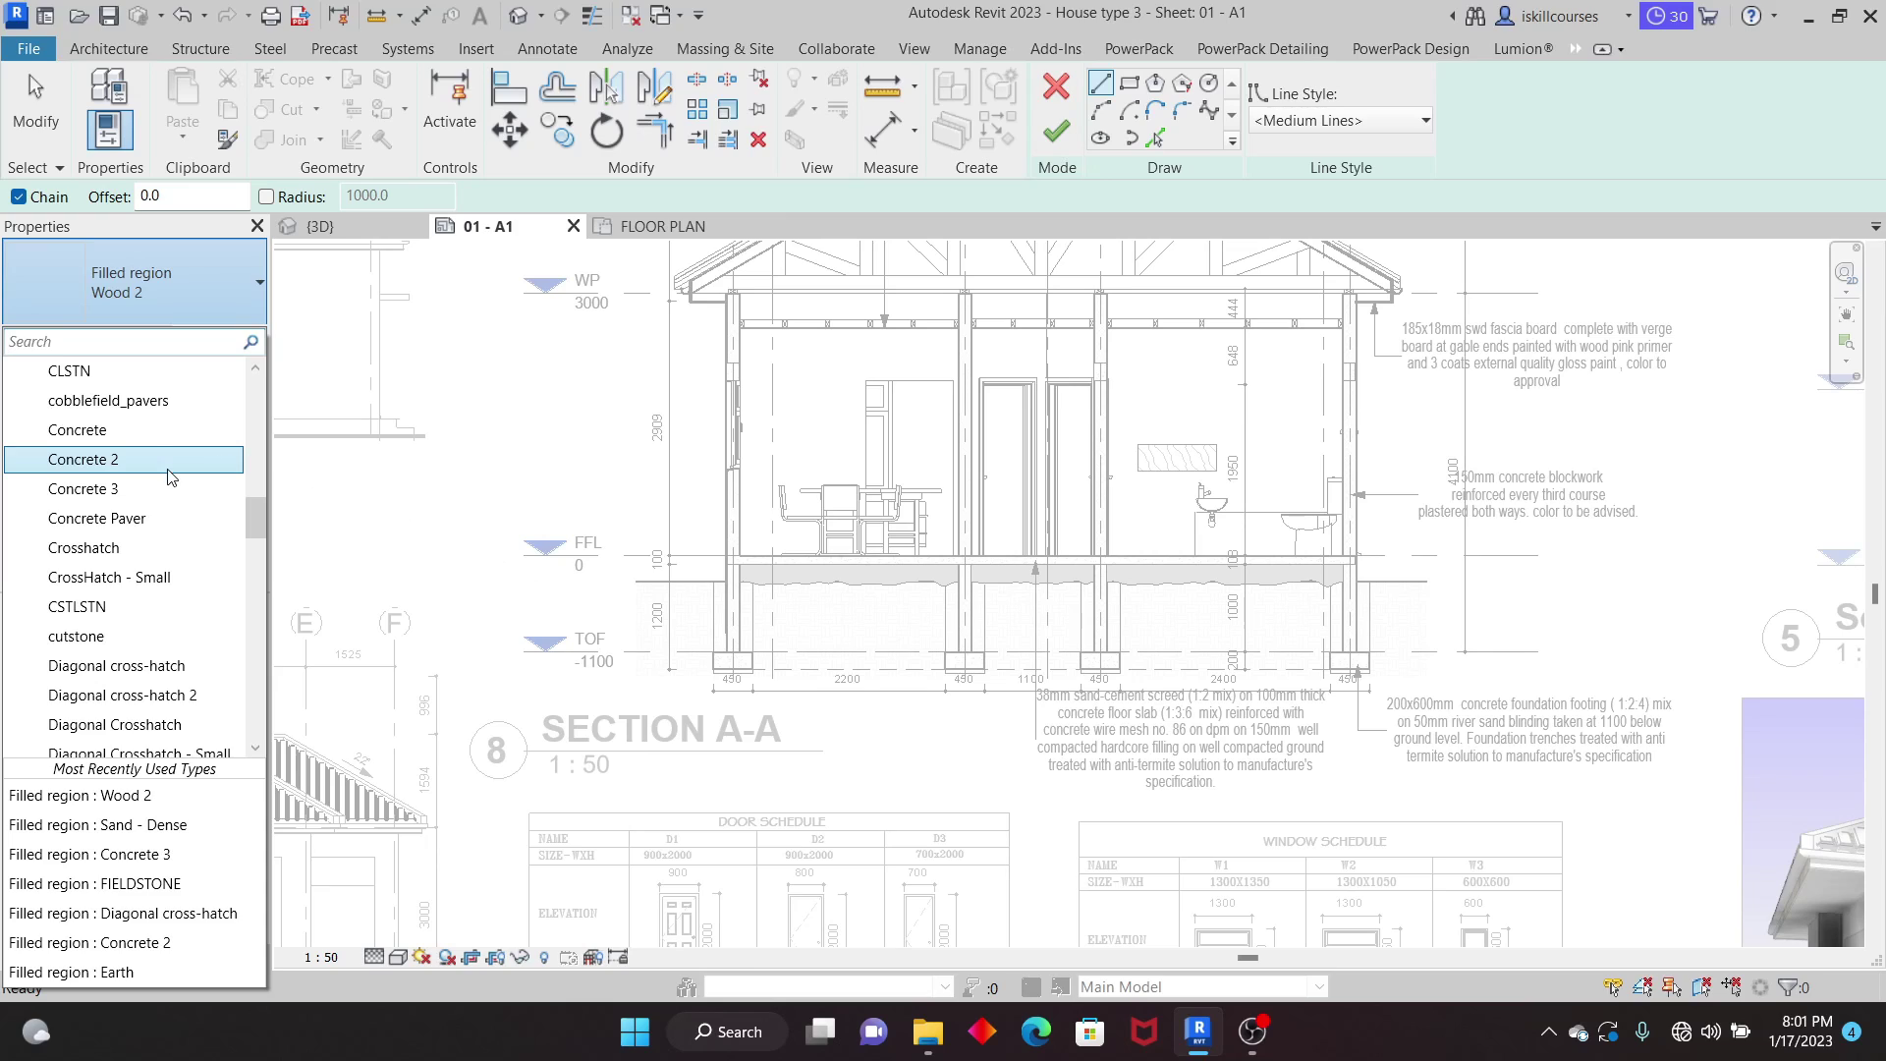
pyautogui.click(83, 459)
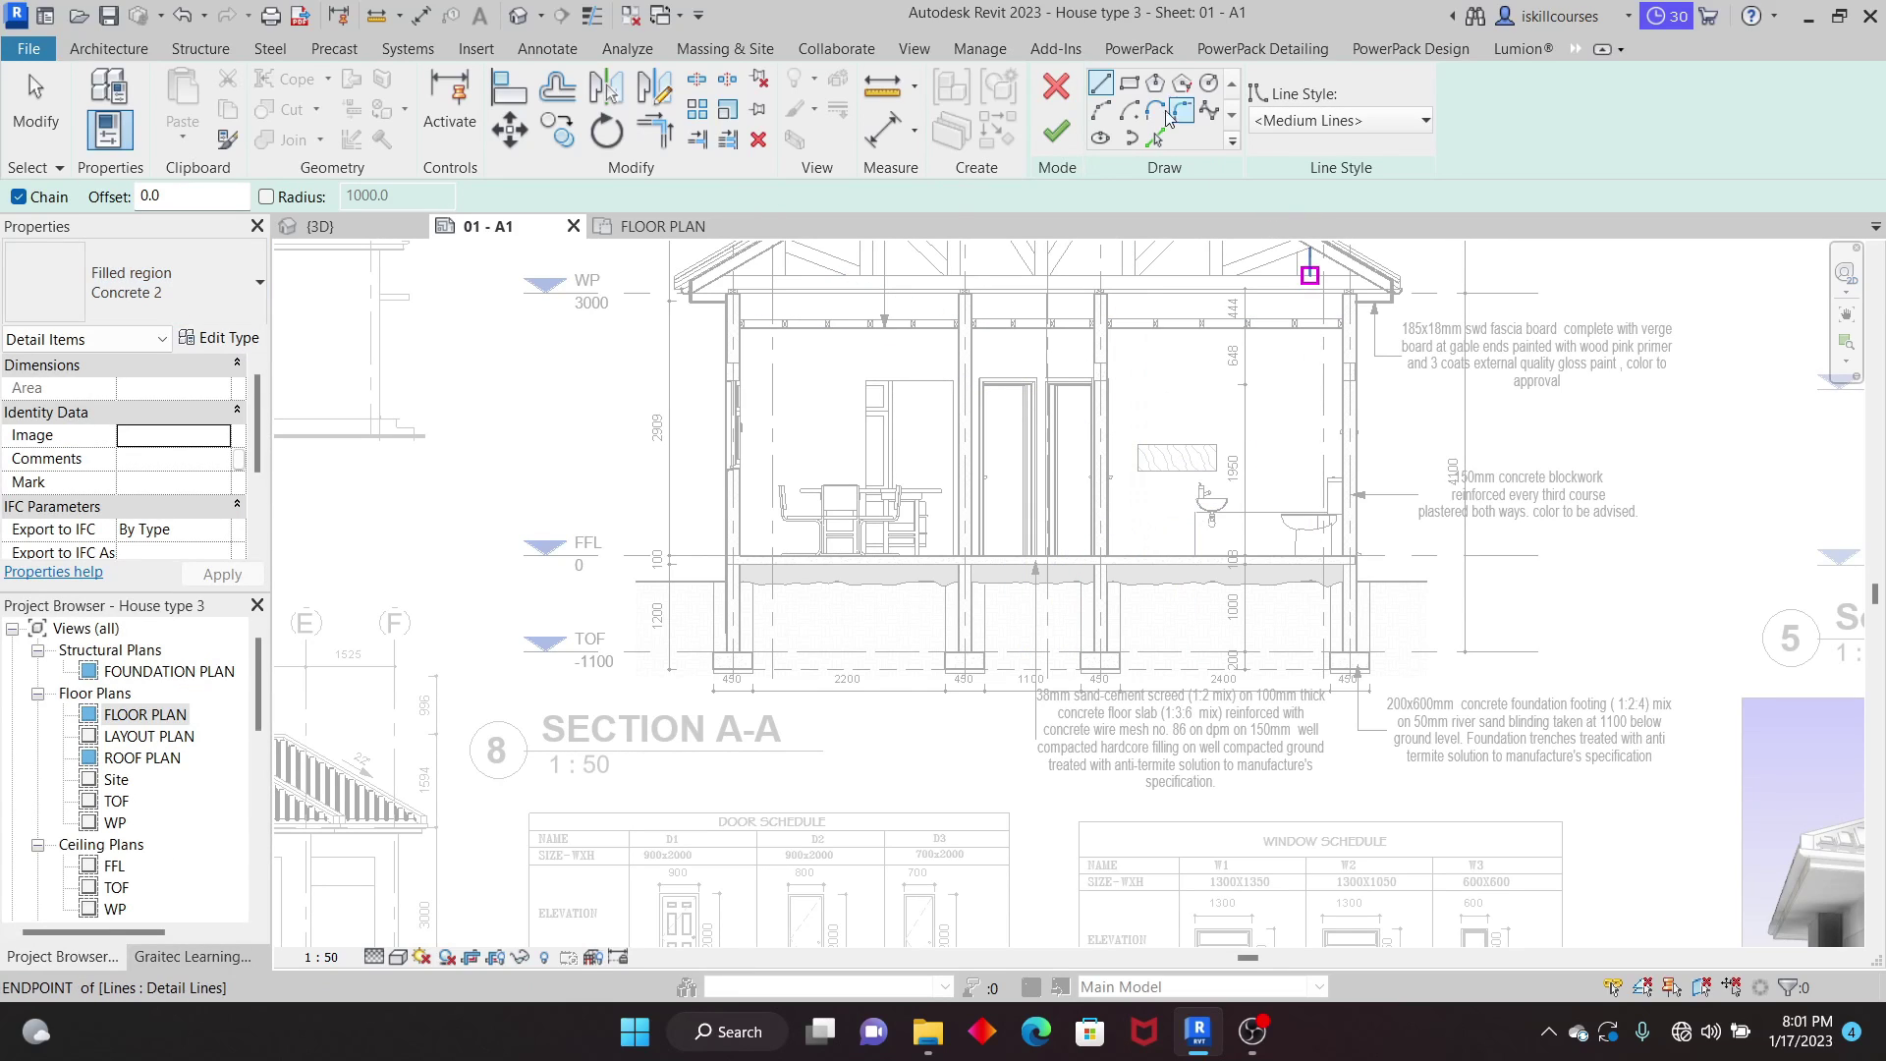
# Step: Sketch a circular boundary with a radius of about 400 mm below the ceiling over the bathroom, finish the filled region and inspect its hatch
pyautogui.click(1211, 89)
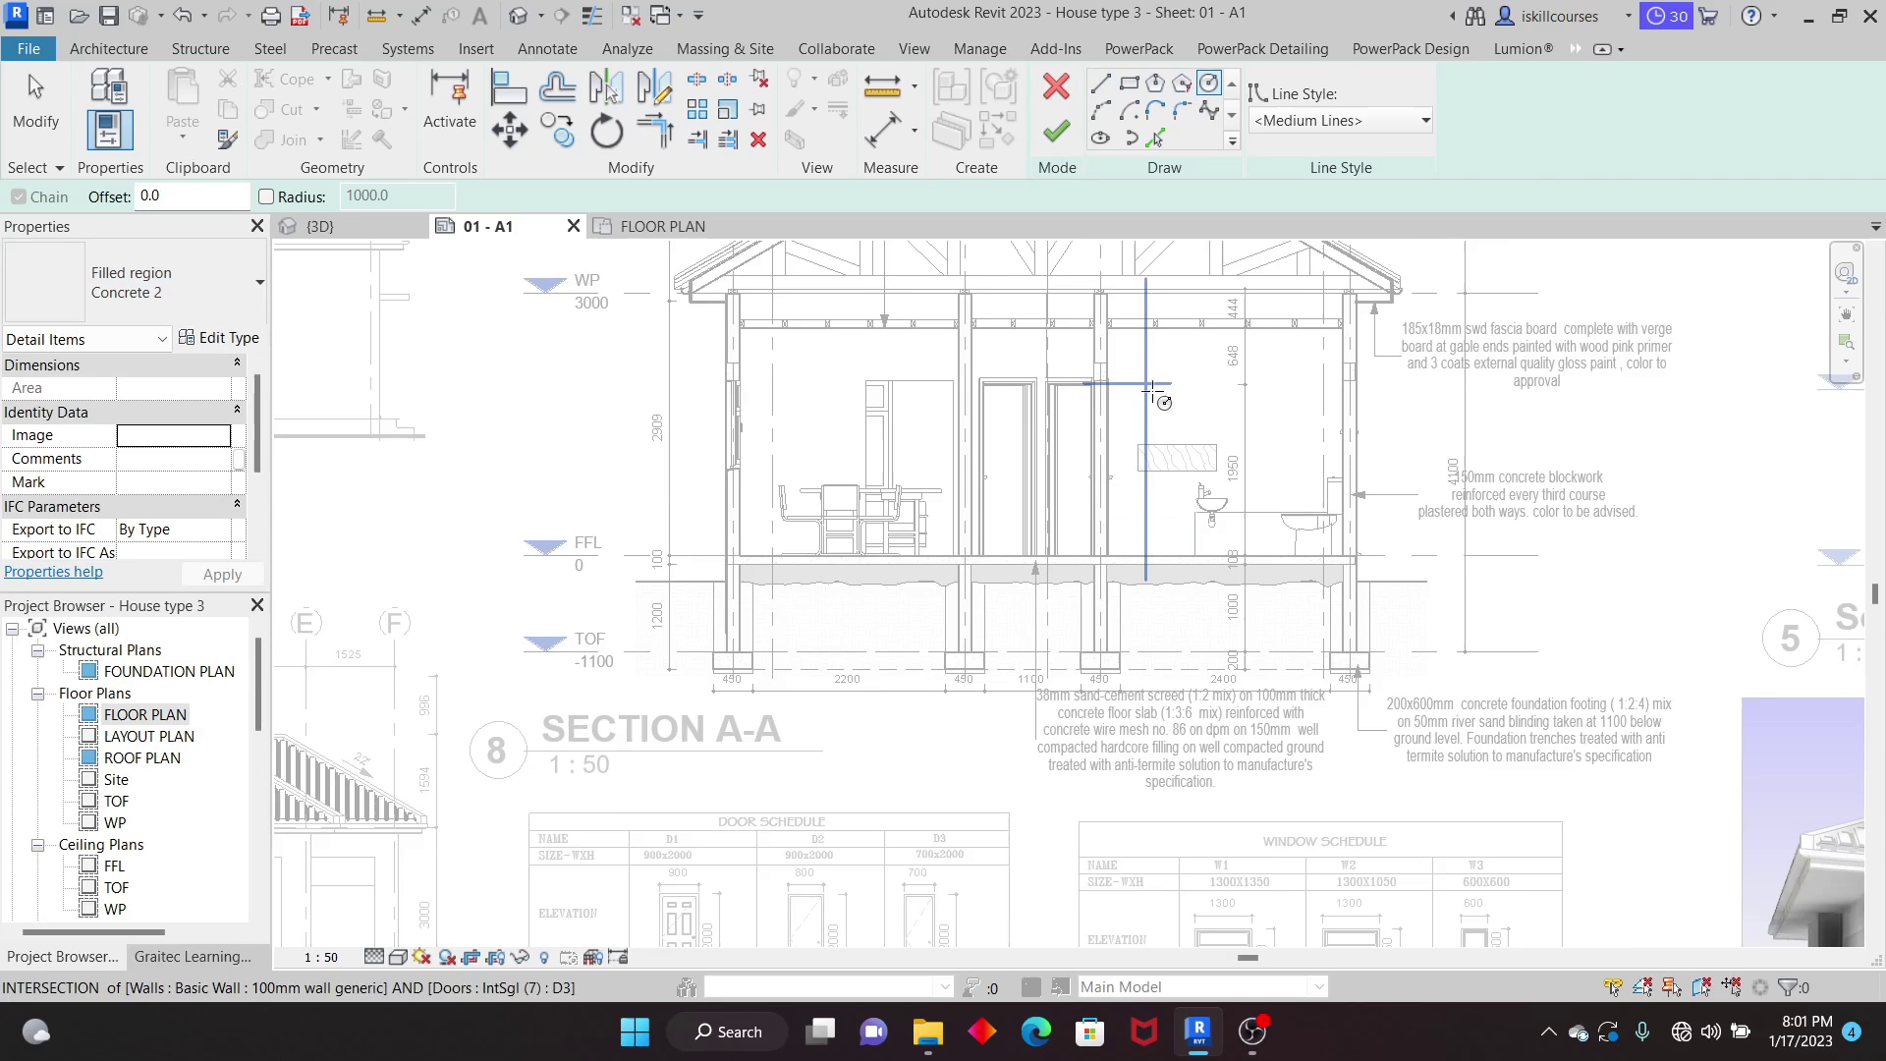
pyautogui.scroll(5, 1157, 388)
pyautogui.click(1129, 330)
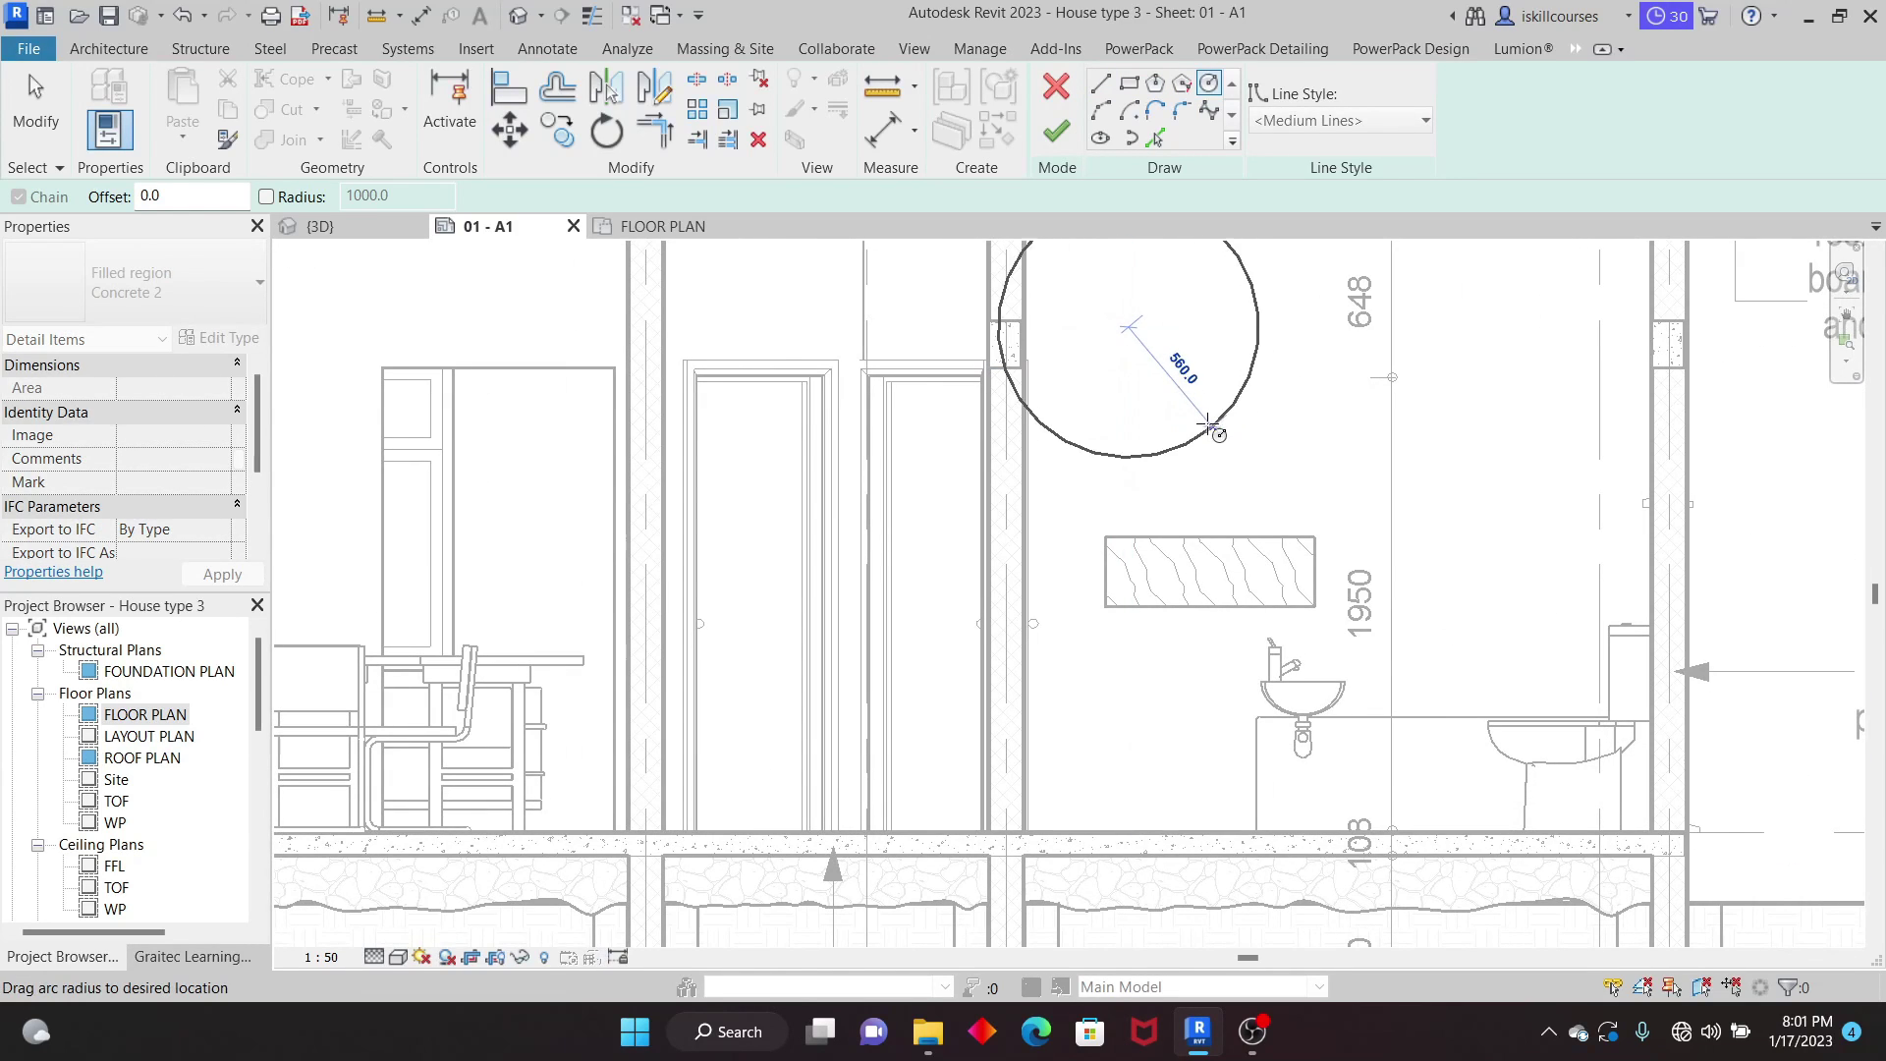
pyautogui.click(1142, 296)
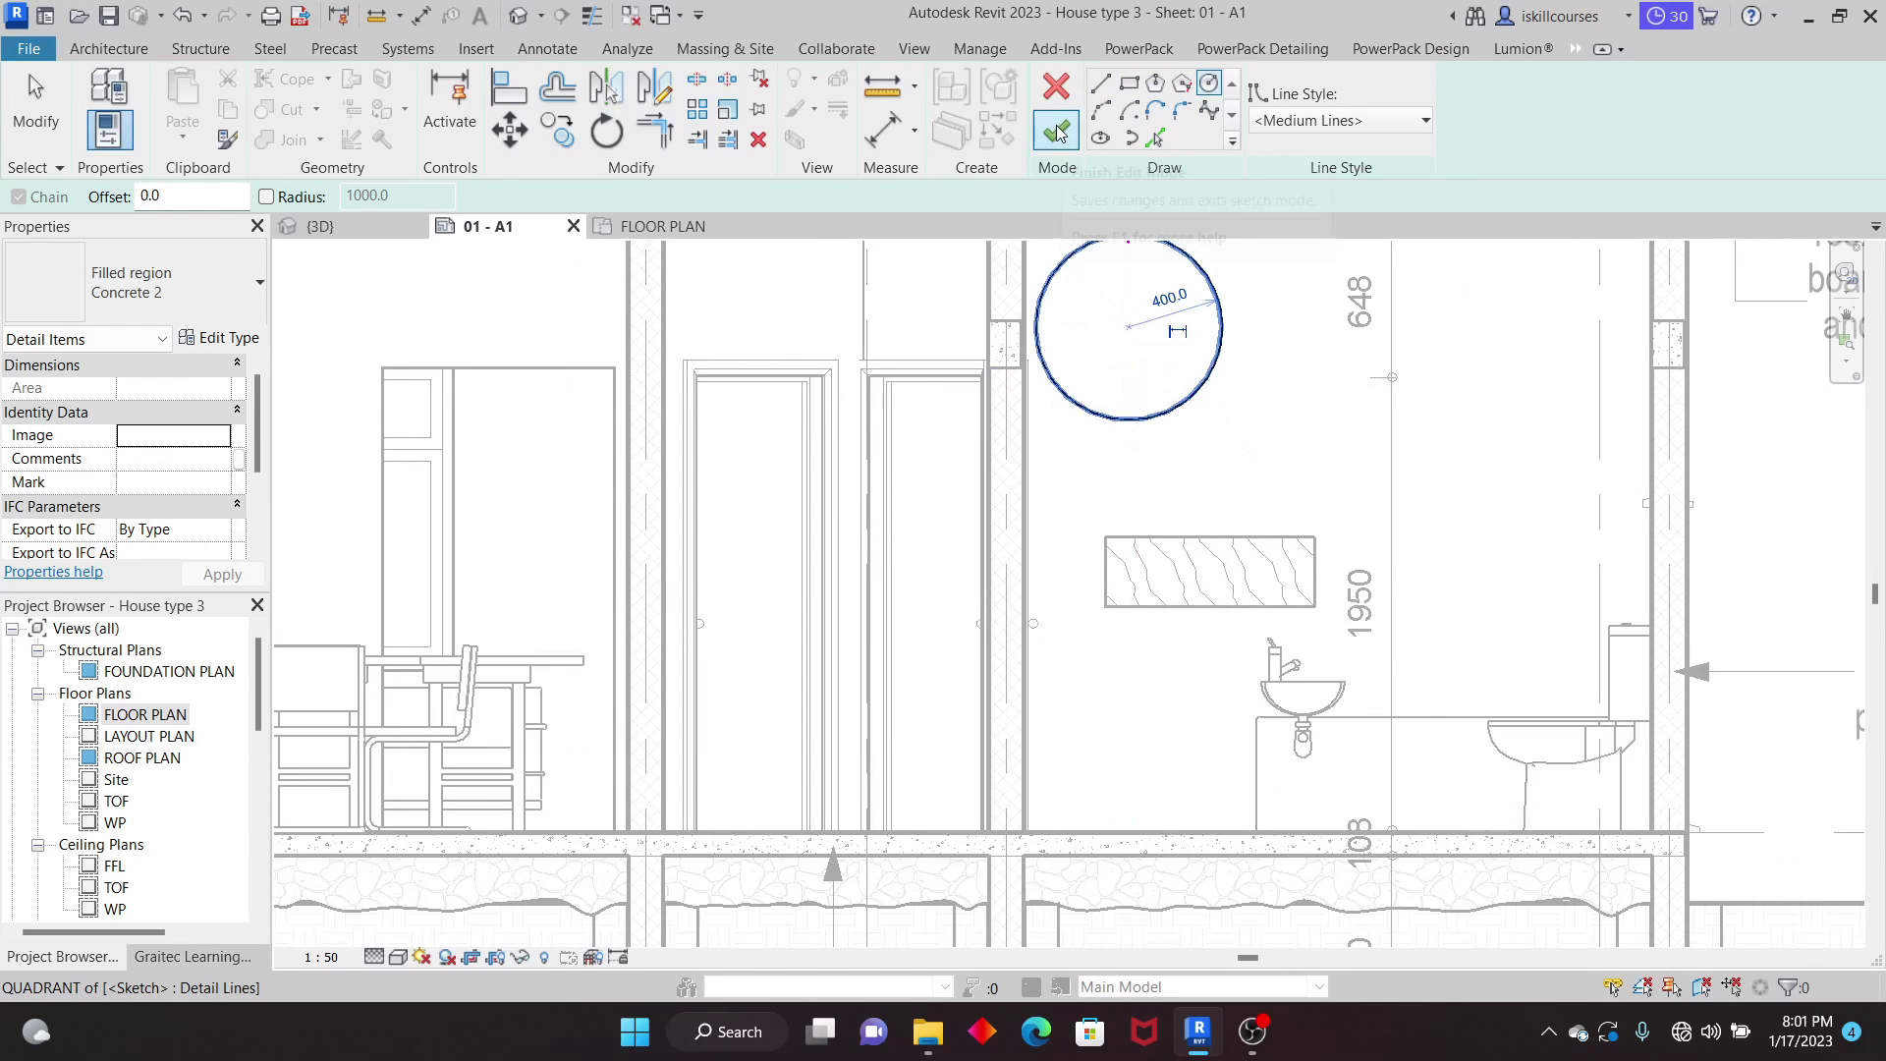
pyautogui.click(1056, 131)
pyautogui.scroll(-4, 1194, 444)
pyautogui.click(1194, 444)
pyautogui.scroll(3, 1110, 393)
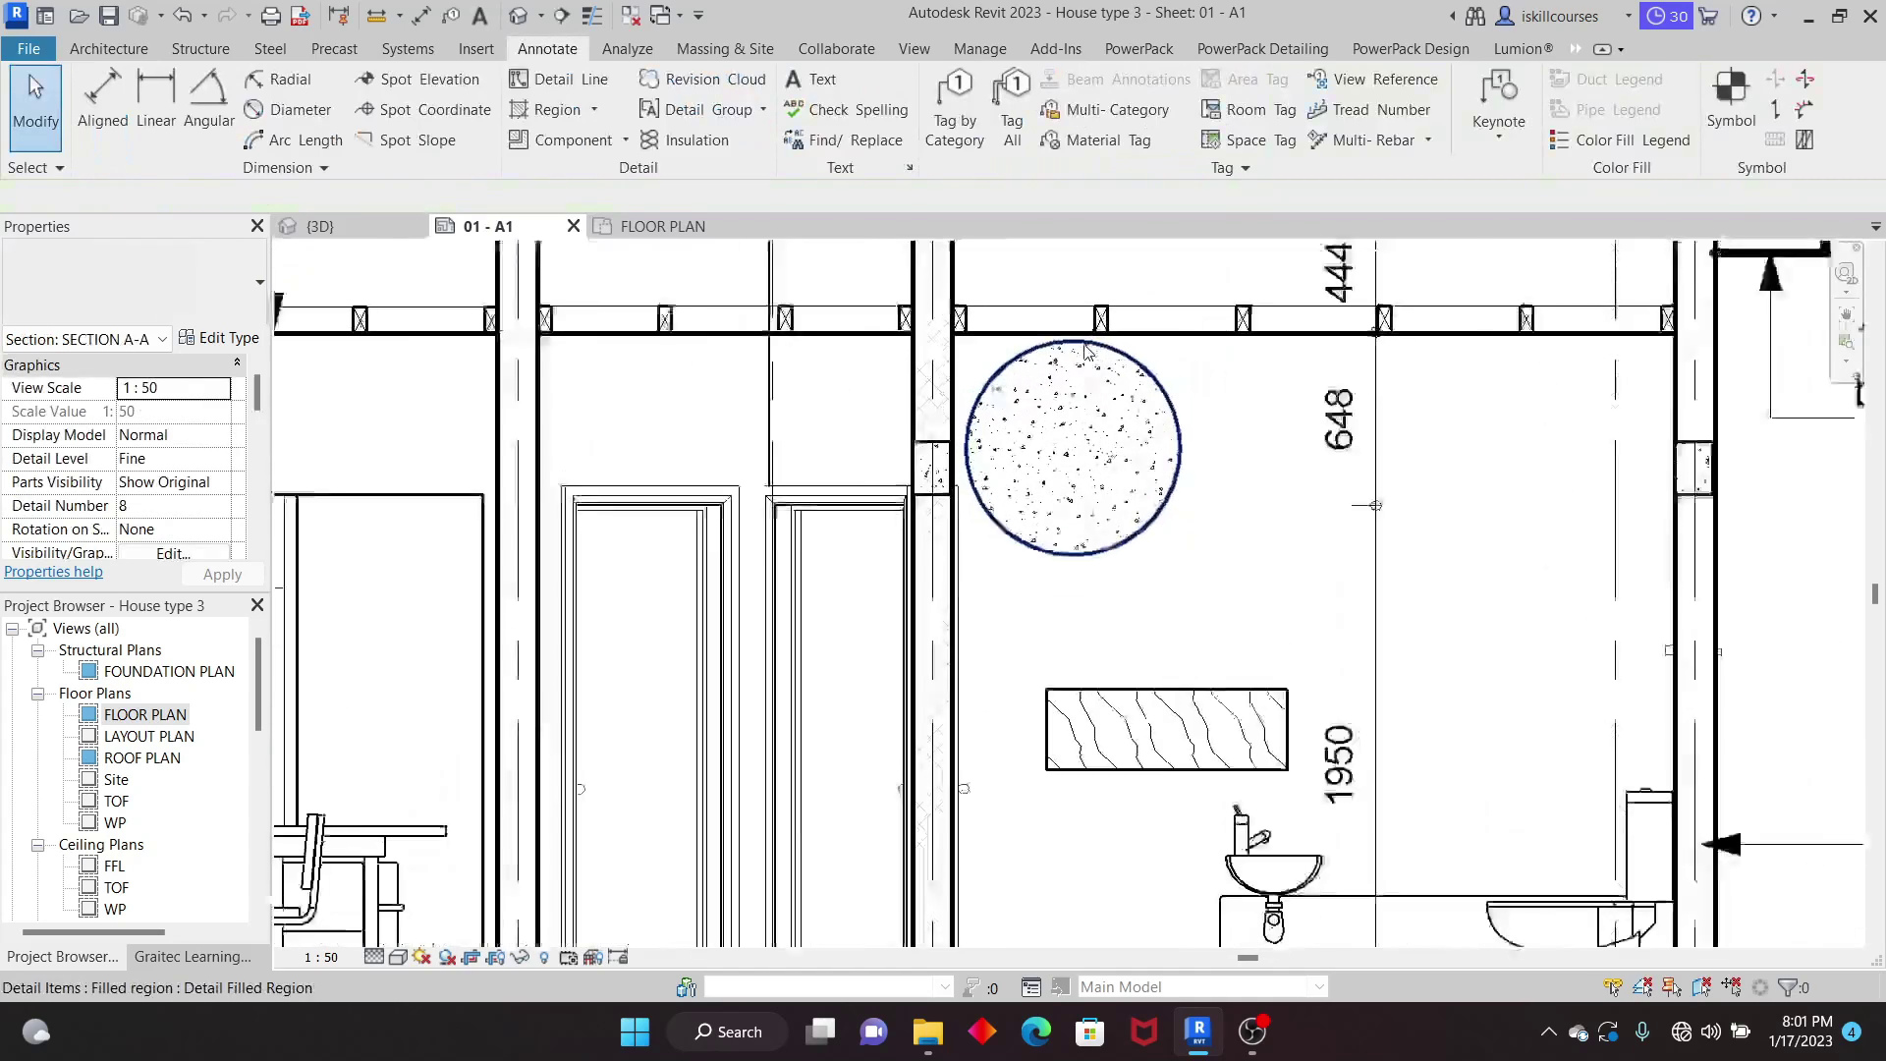
pyautogui.scroll(-5, 1102, 498)
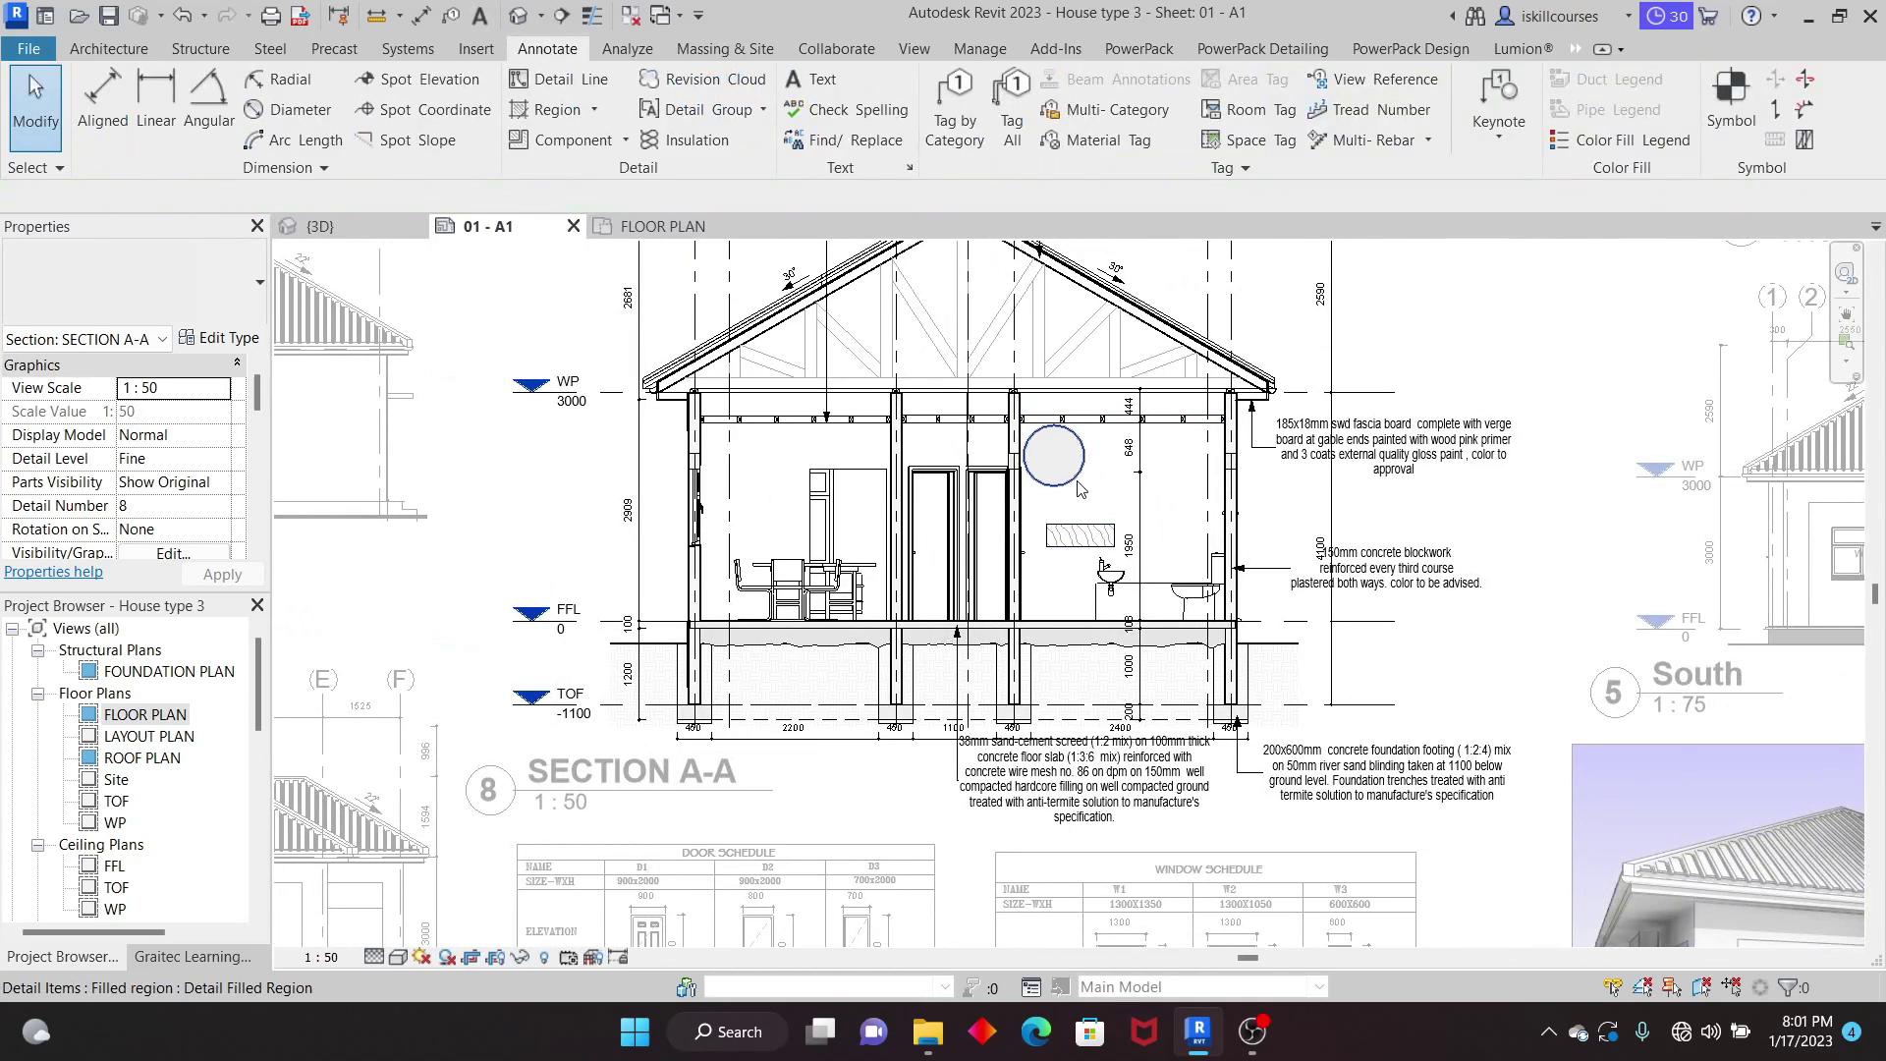
# Step: Delete the circular concrete filled region and the rectangular wood filled region above the washbasin in Section A-A
pyautogui.click(1081, 489)
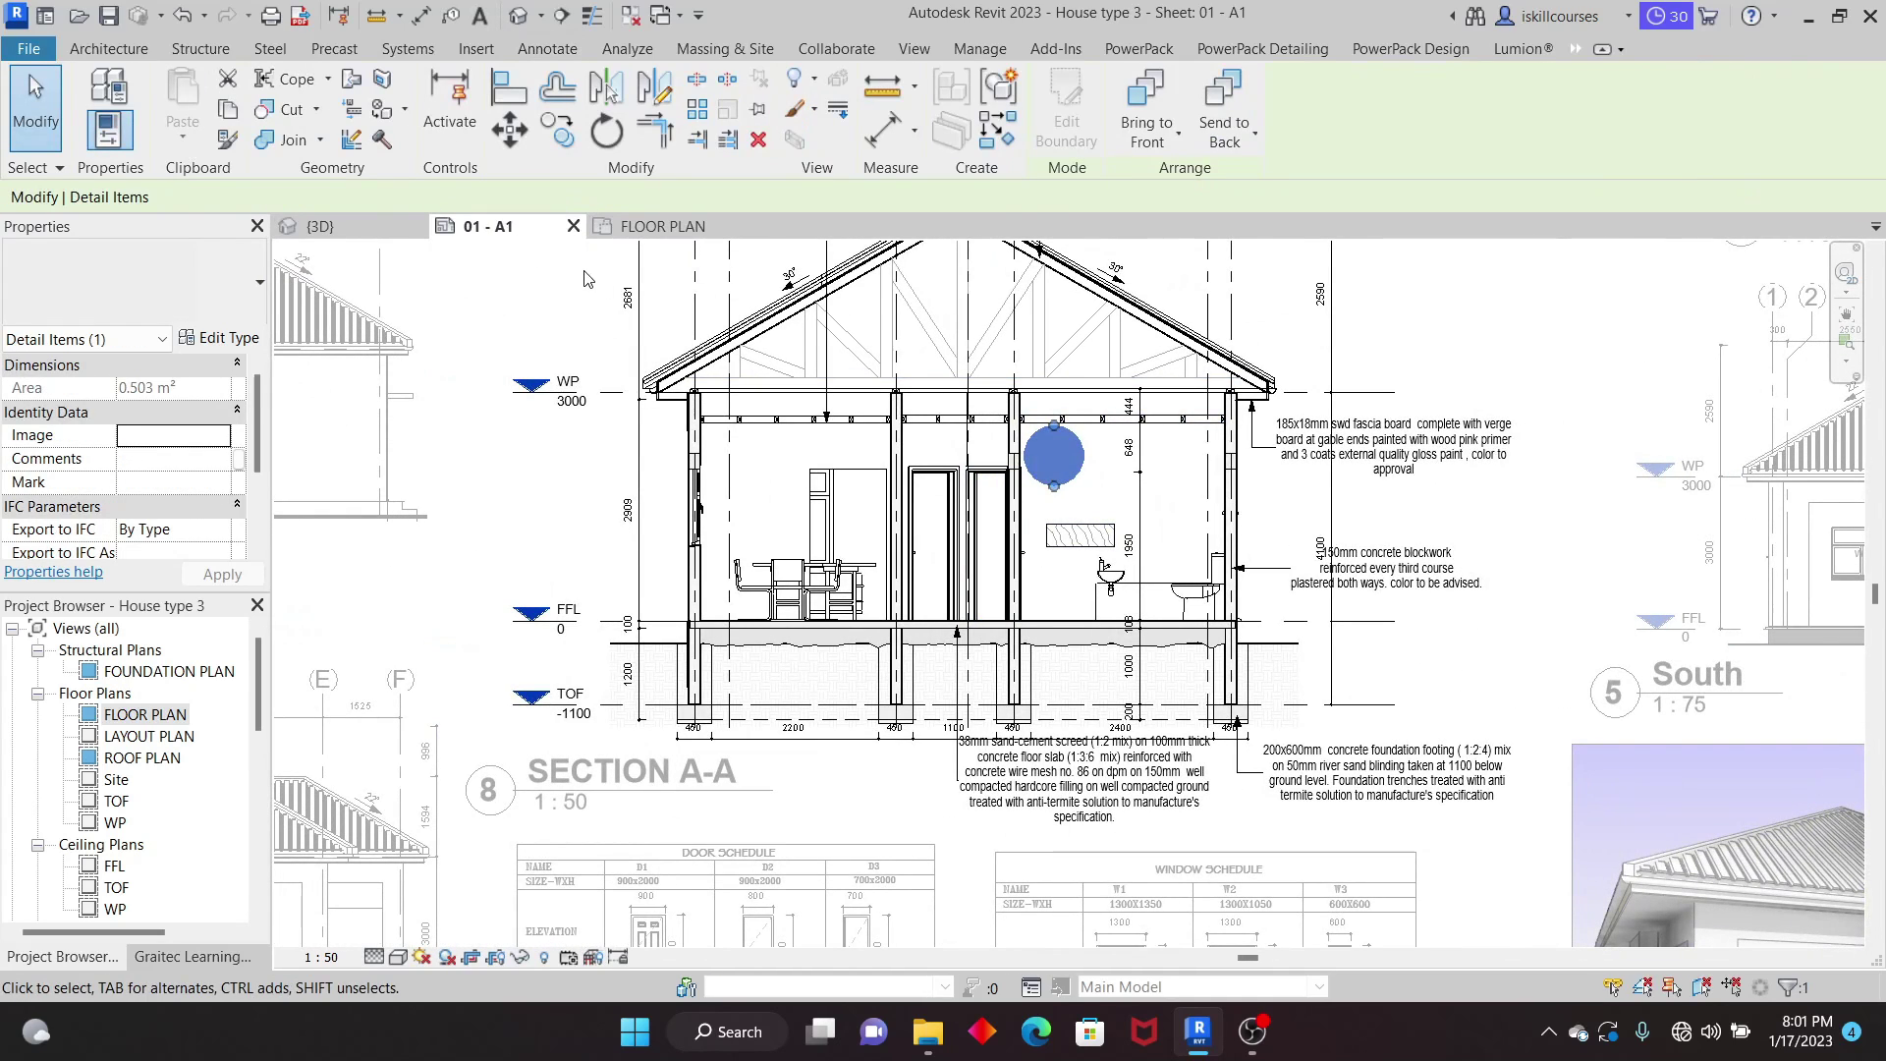
pyautogui.click(760, 143)
pyautogui.click(1081, 535)
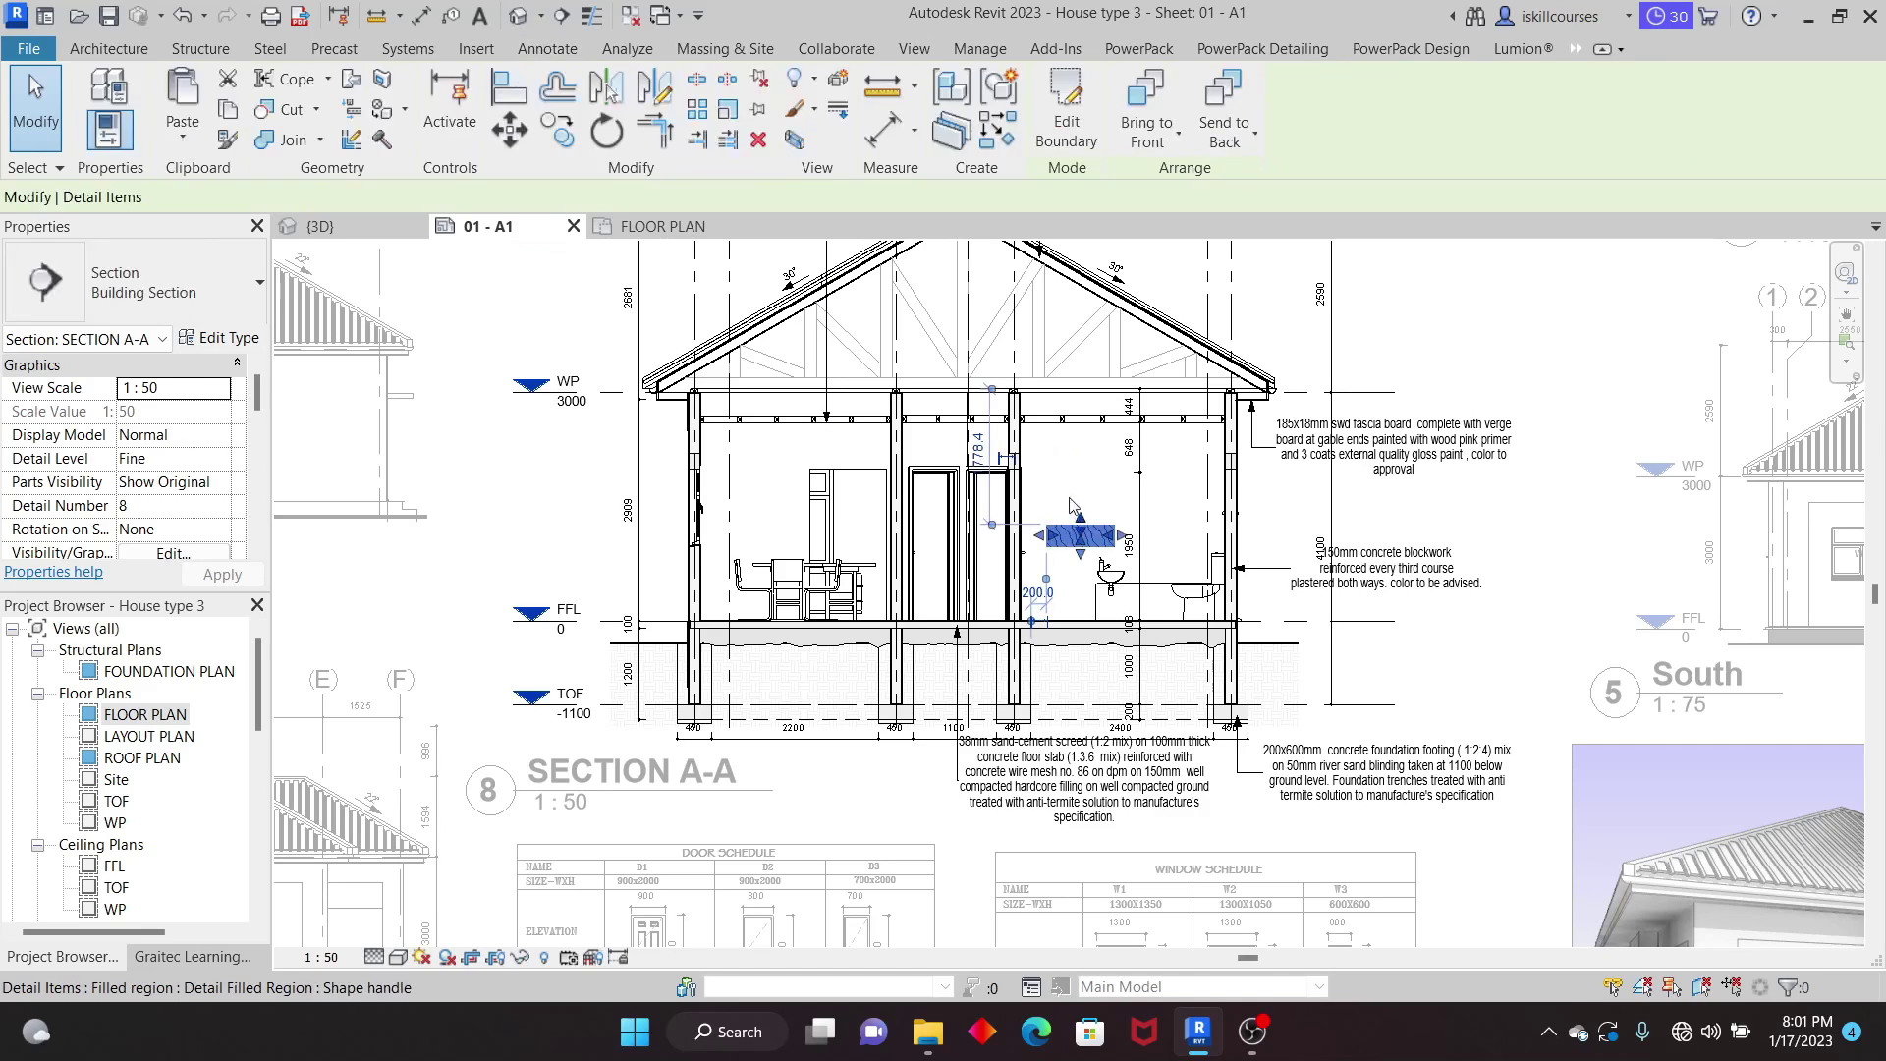
pyautogui.click(759, 140)
# Step: Leave the Section A-A viewport and review the layout of the whole sheet
pyautogui.scroll(-4, 1002, 557)
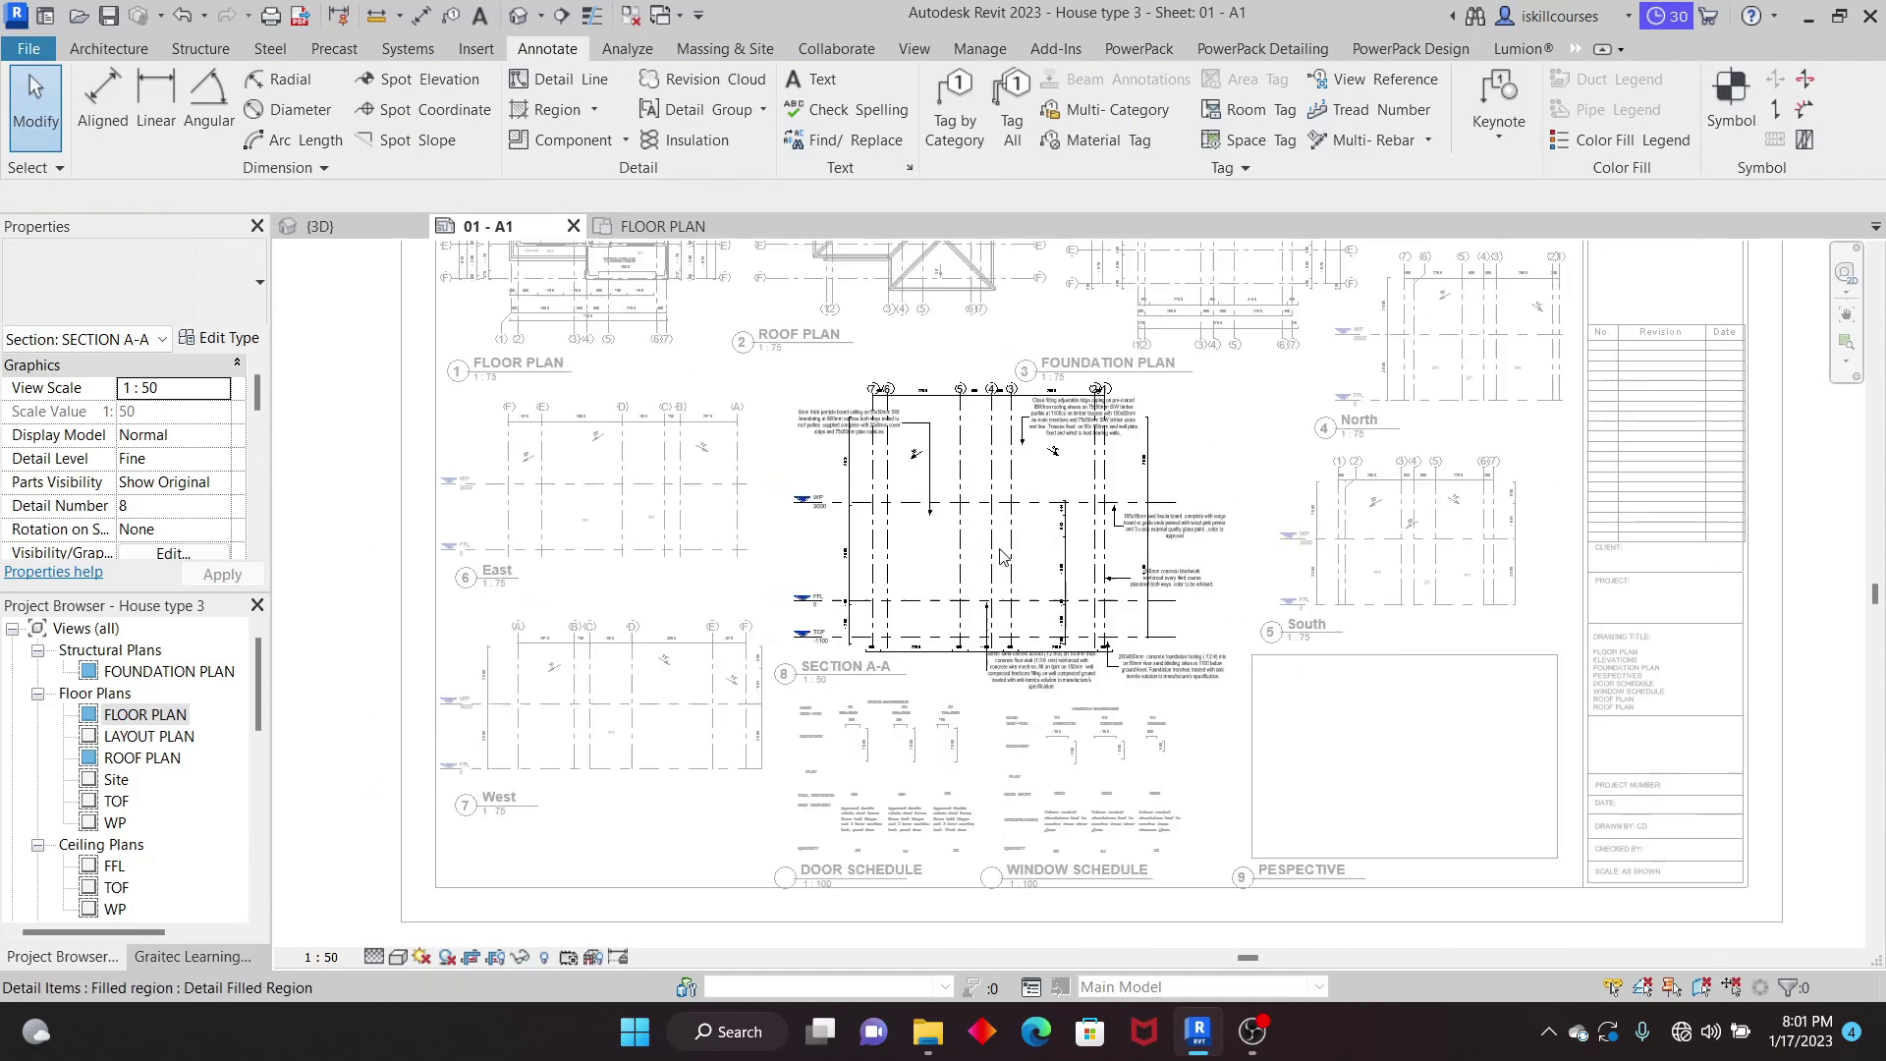
pyautogui.scroll(-2, 1002, 557)
pyautogui.scroll(2, 1041, 531)
pyautogui.scroll(-3, 1100, 452)
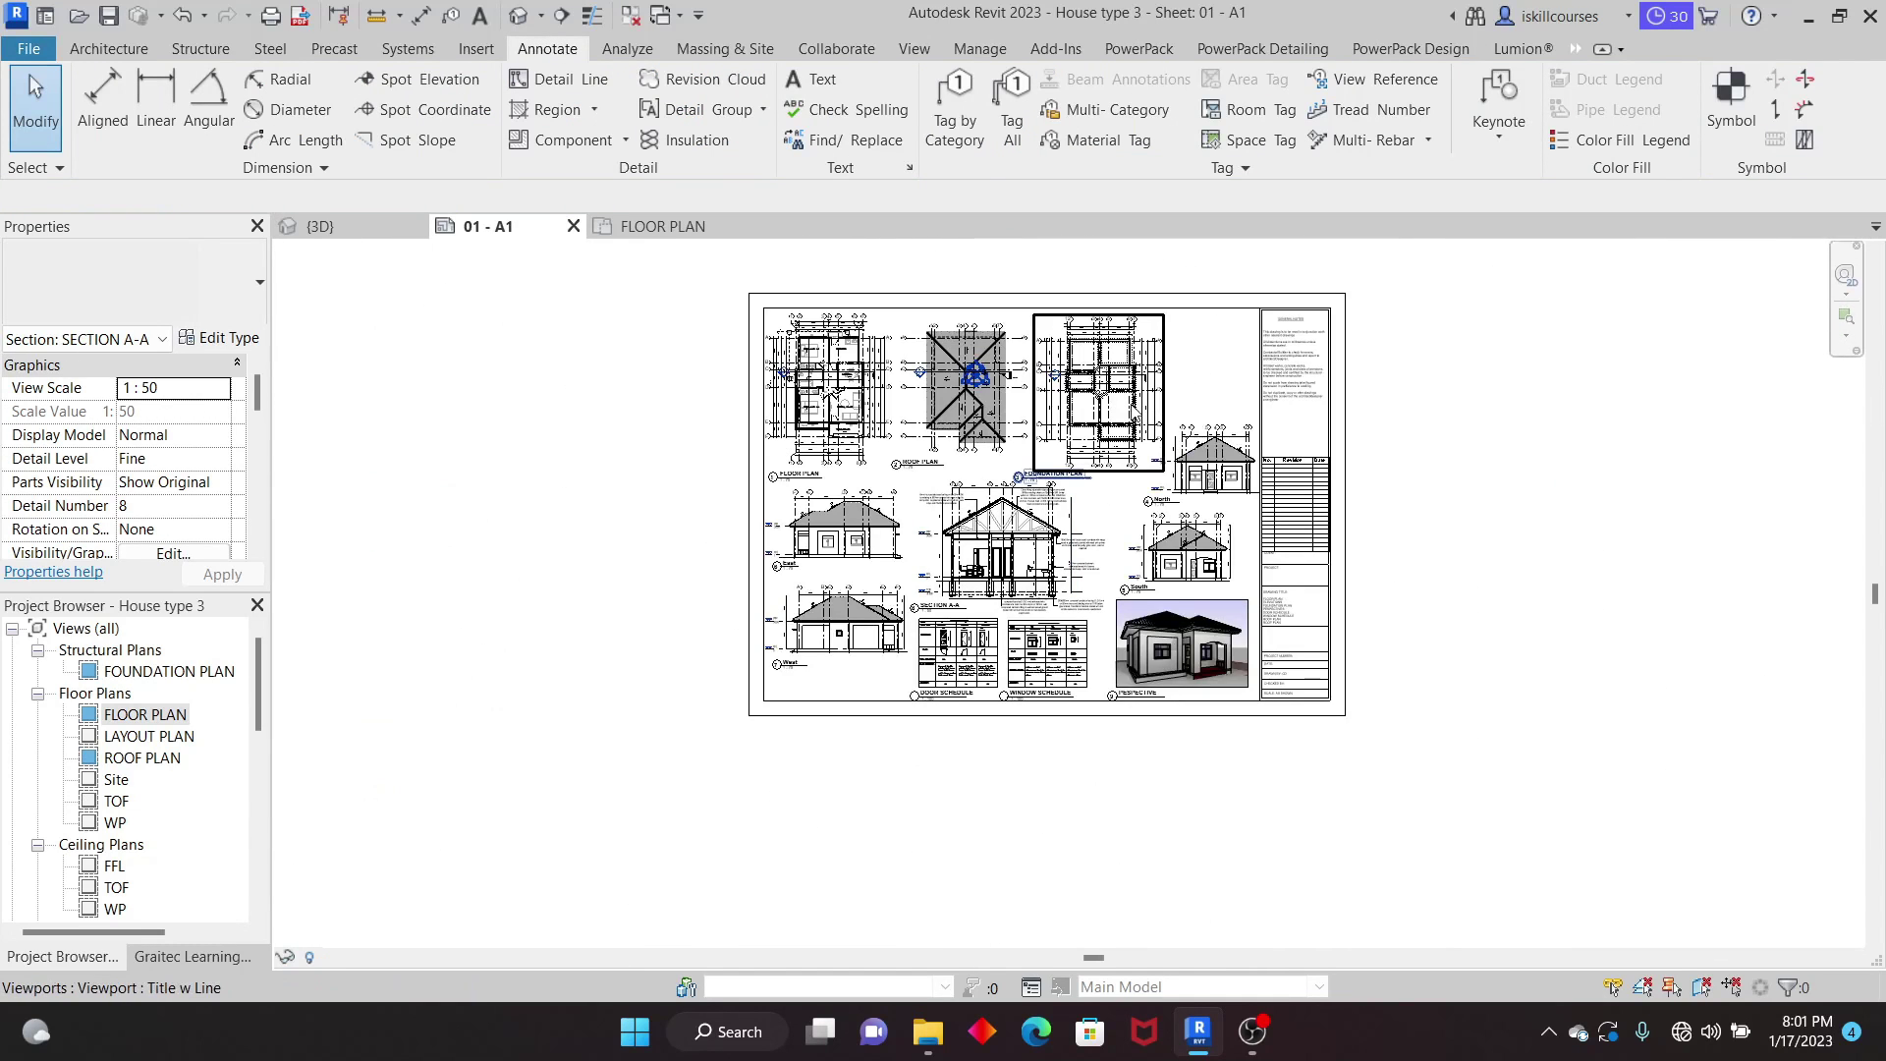
pyautogui.scroll(3, 1160, 383)
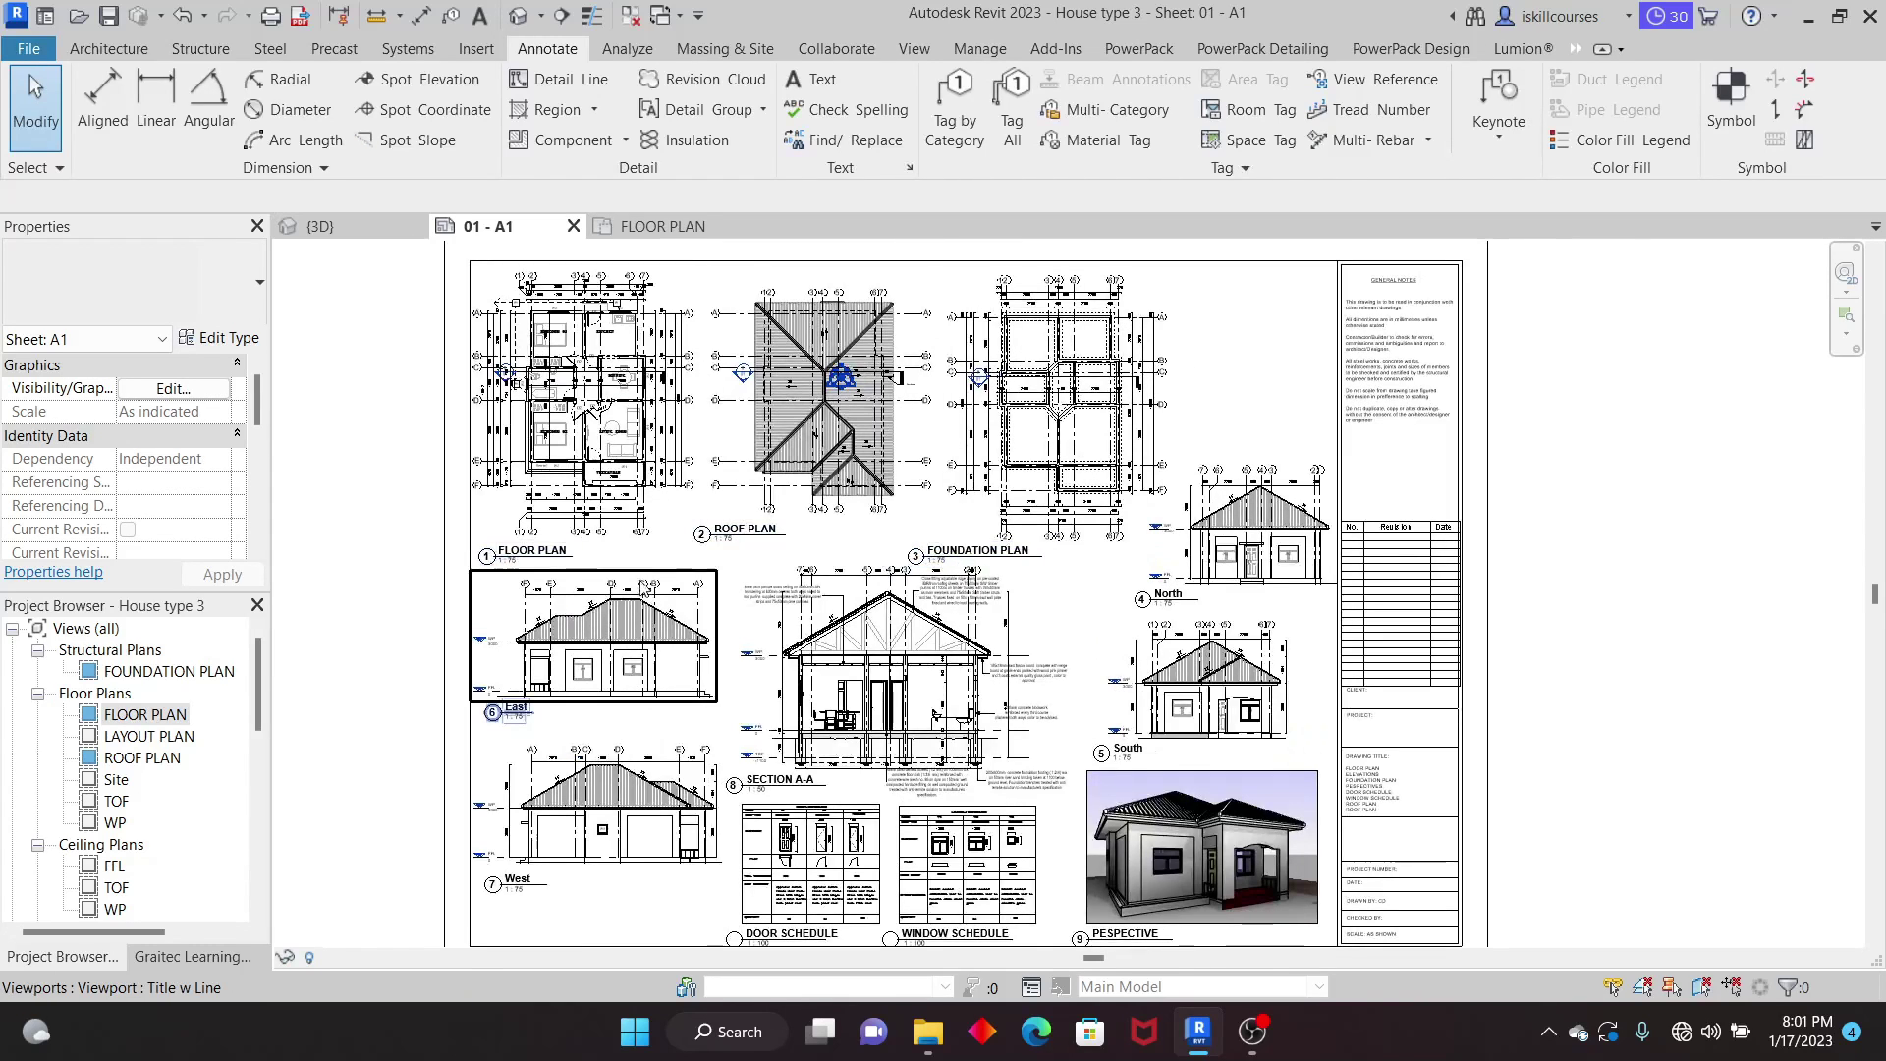